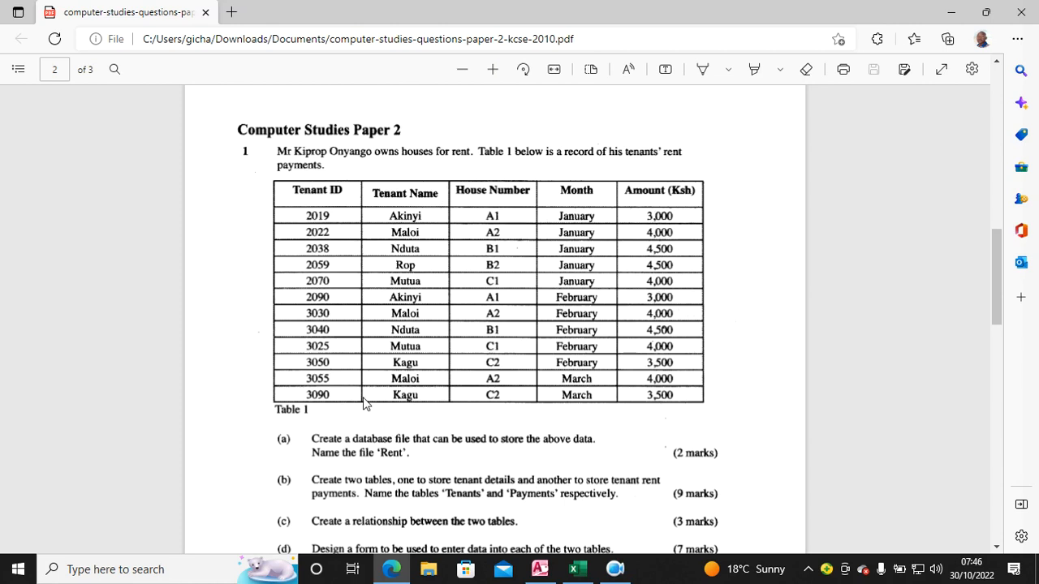
# - Read the Computer Studies Paper 2 tasks, switch to Microsoft Access and view the records of the Payments table
pyautogui.scroll(-1, 363, 404)
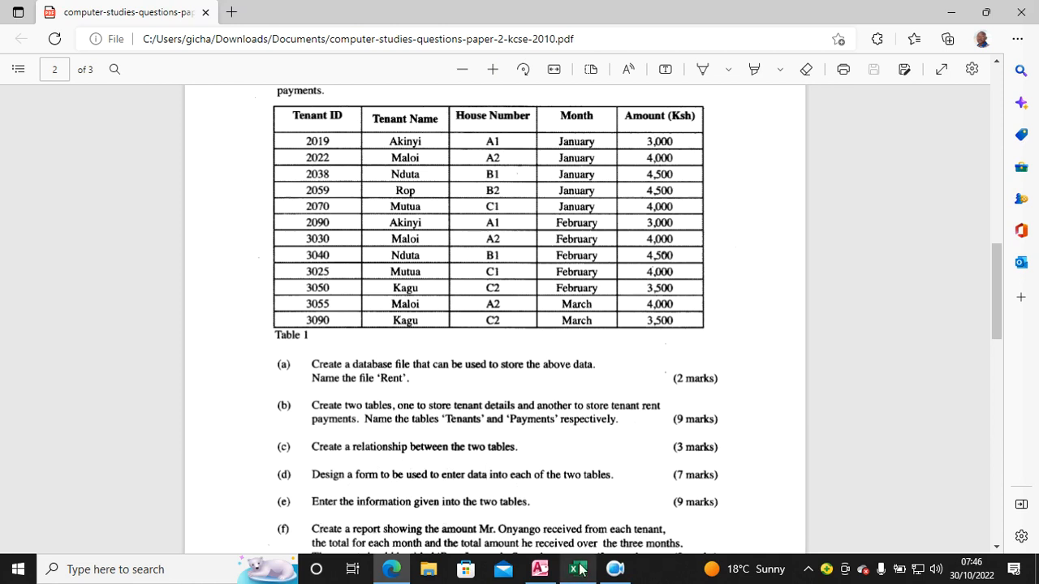
pyautogui.click(539, 568)
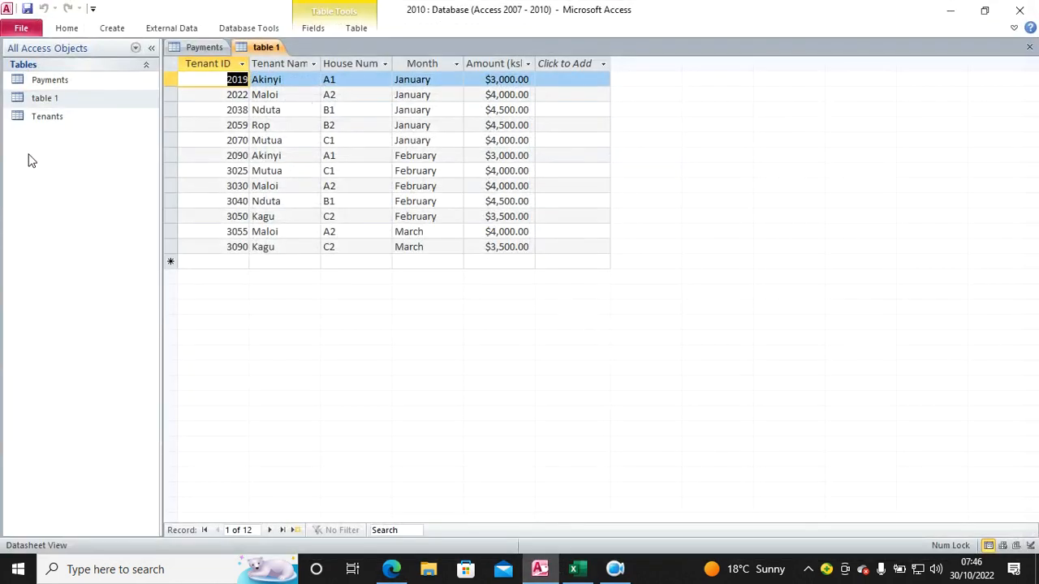
pyautogui.click(203, 47)
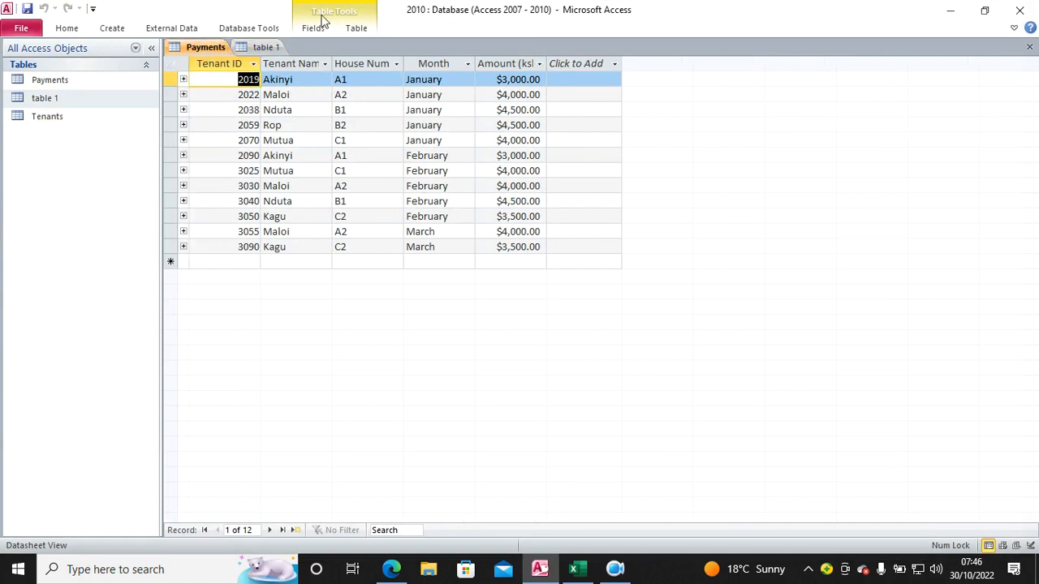
# - Open the relationships layout and remove the Tenants and Payments tables from it
pyautogui.click(243, 28)
pyautogui.click(180, 63)
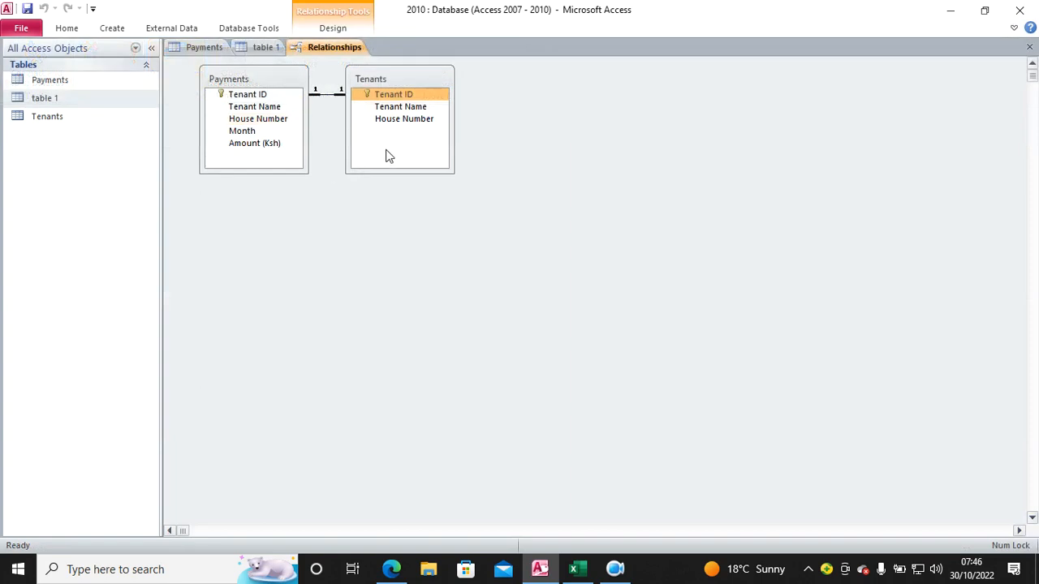
pyautogui.press('Delete')
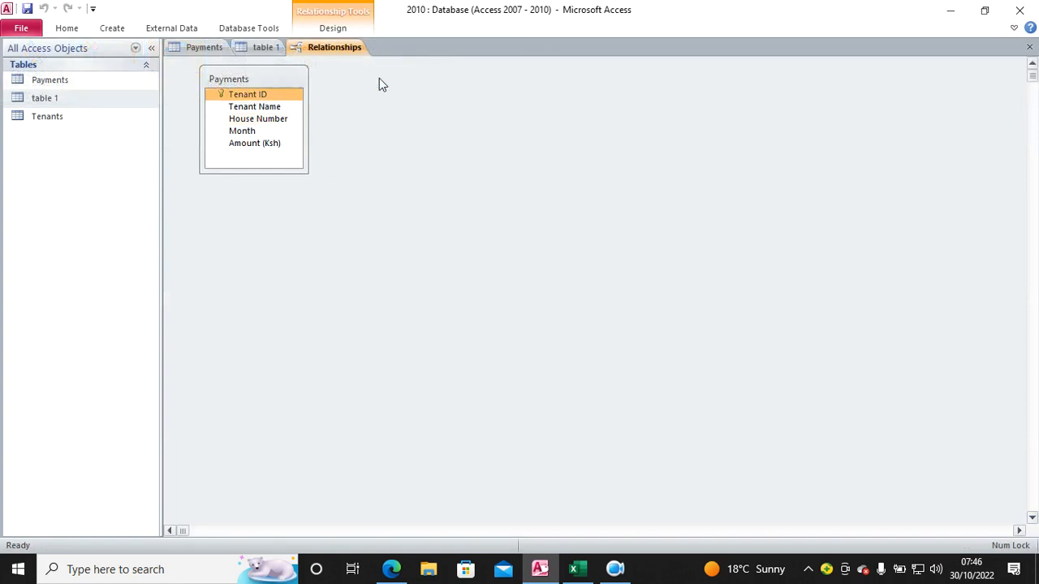
pyautogui.press('Delete')
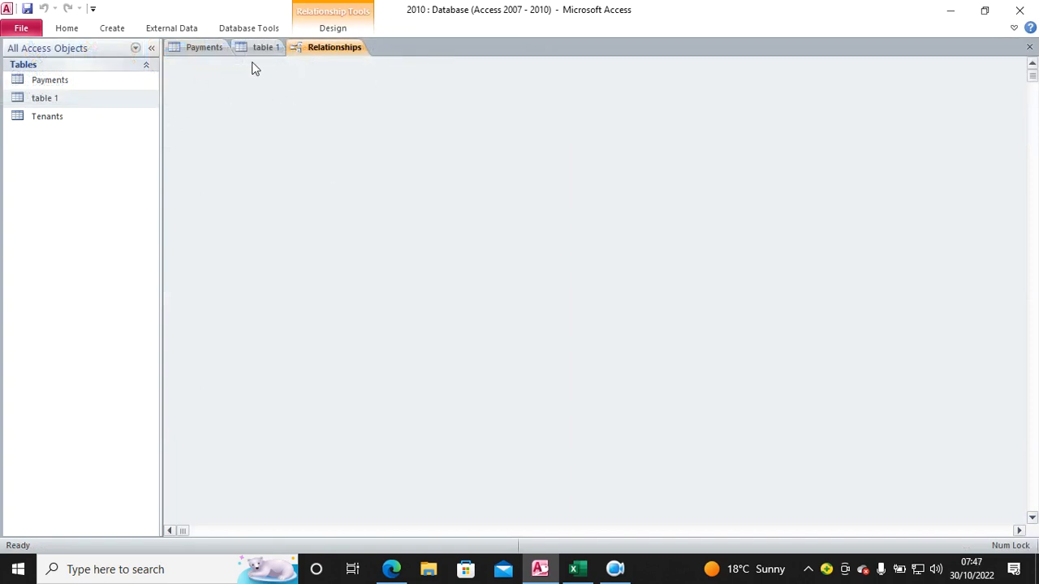
# - Look over the records of table 1 and Payments, and show the Payments table in Design View to review its fields
pyautogui.click(261, 49)
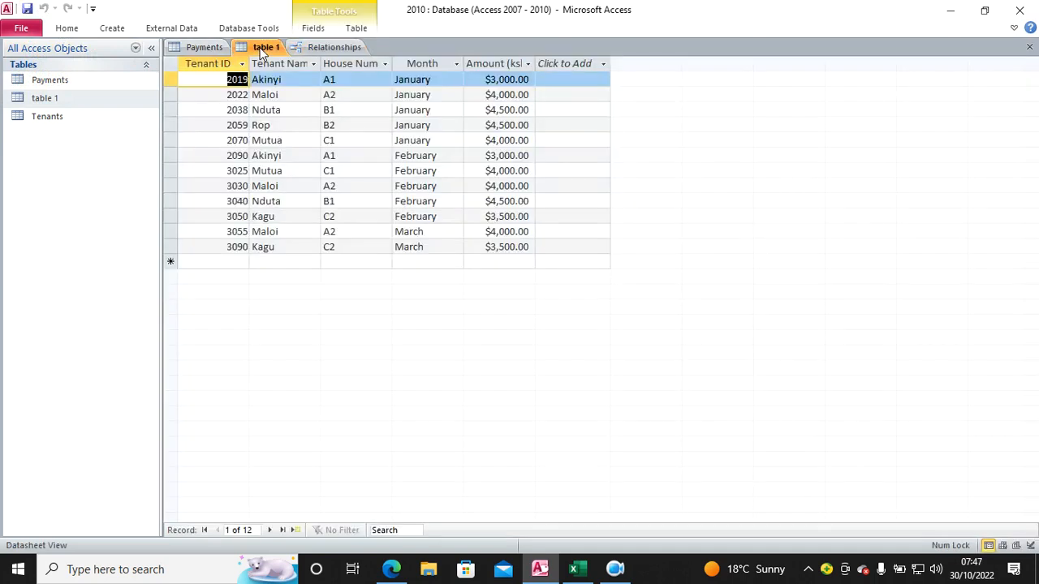
pyautogui.click(204, 47)
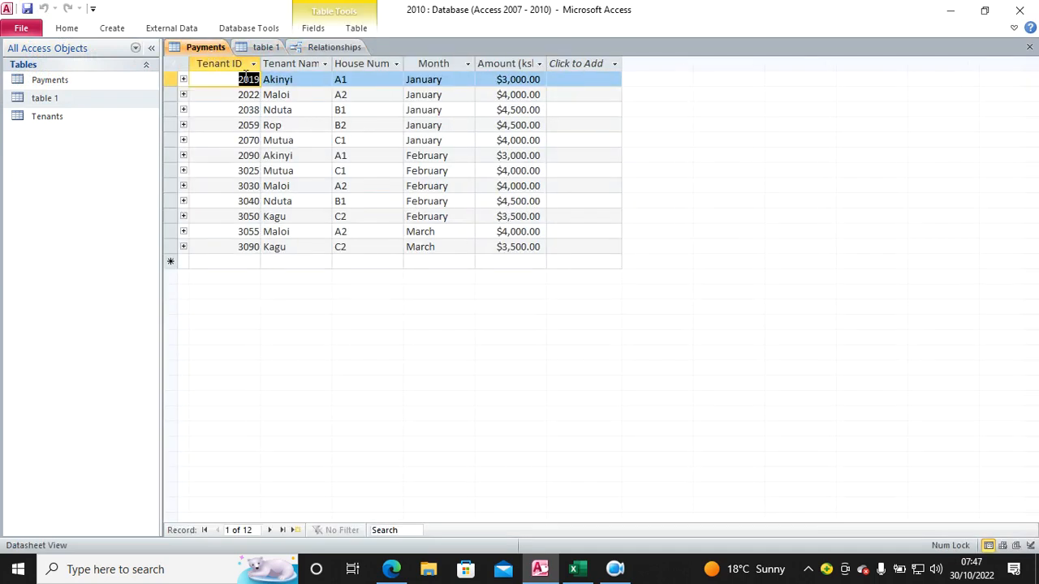
pyautogui.click(224, 62)
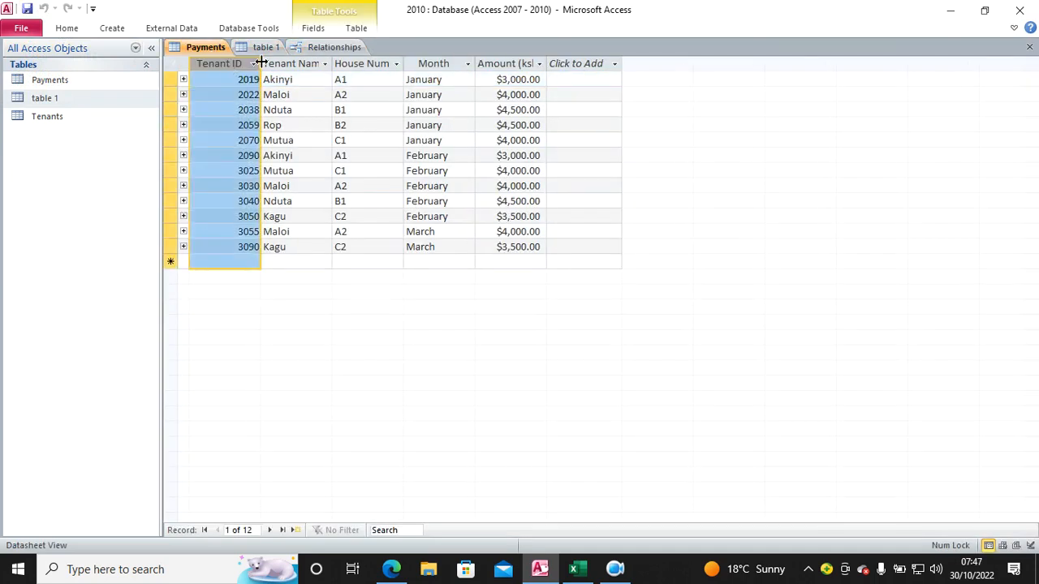
pyautogui.click(65, 29)
pyautogui.click(23, 56)
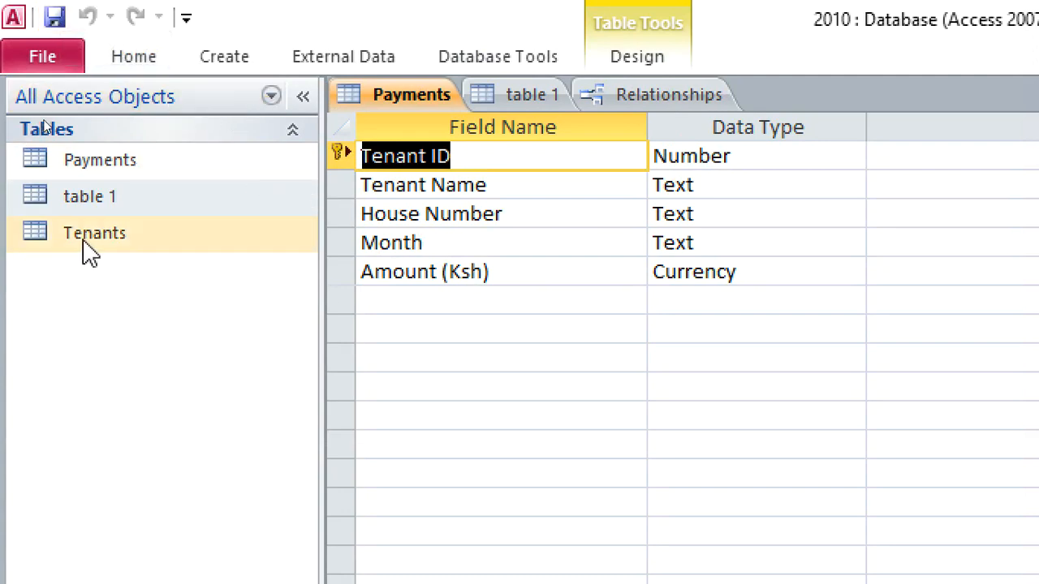
# - Open the Tenants table in Design View and compare its fields with those of table 1 and Payments
pyautogui.rightClick(102, 234)
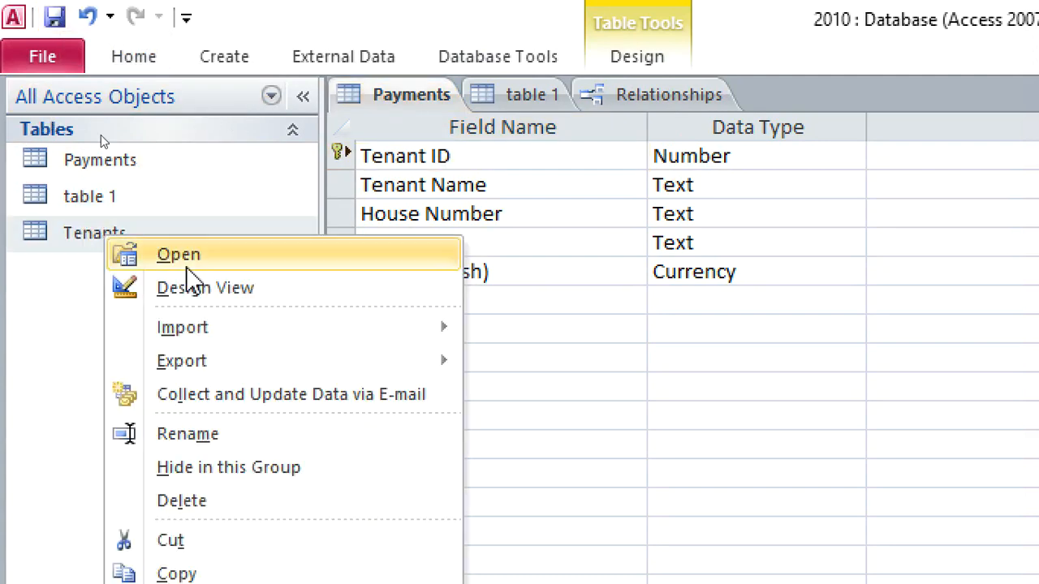
pyautogui.click(224, 288)
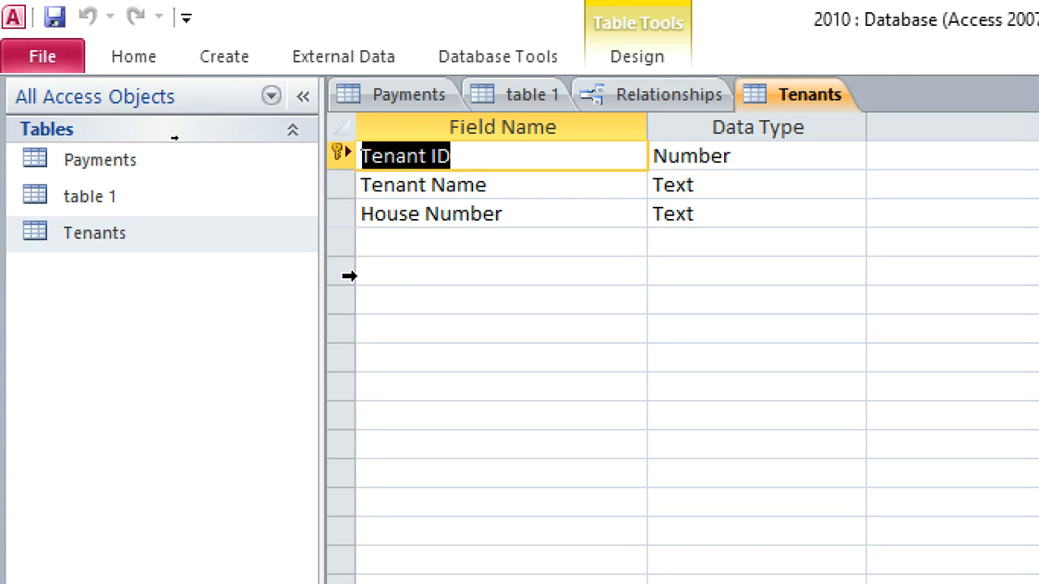
pyautogui.click(548, 100)
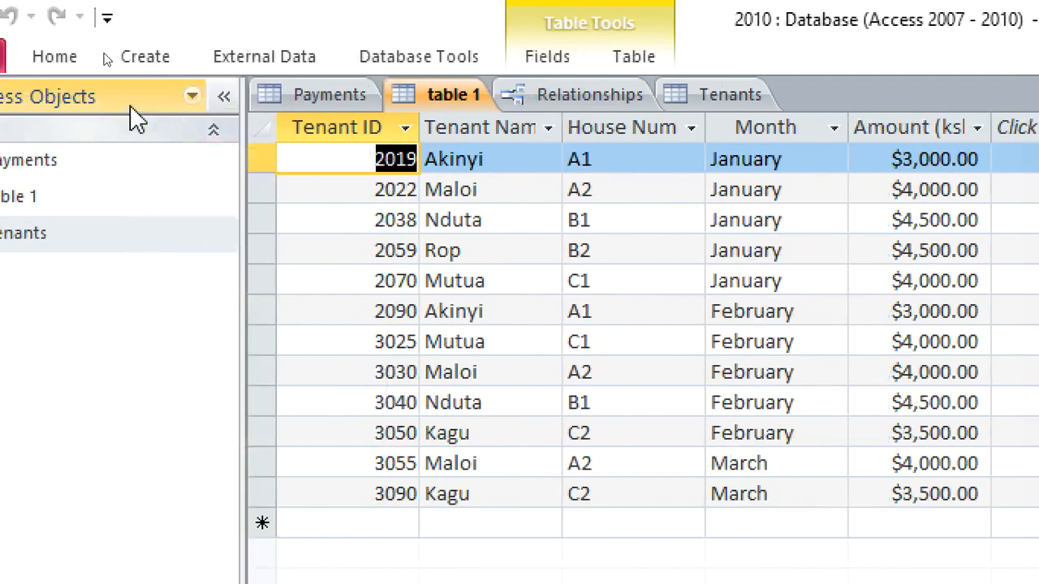
pyautogui.click(339, 102)
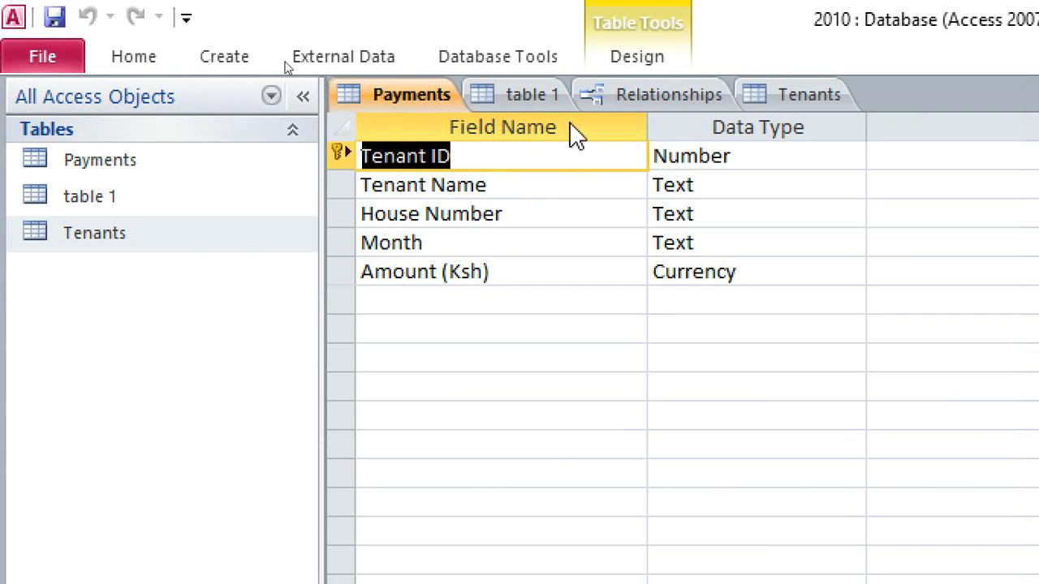
pyautogui.click(827, 96)
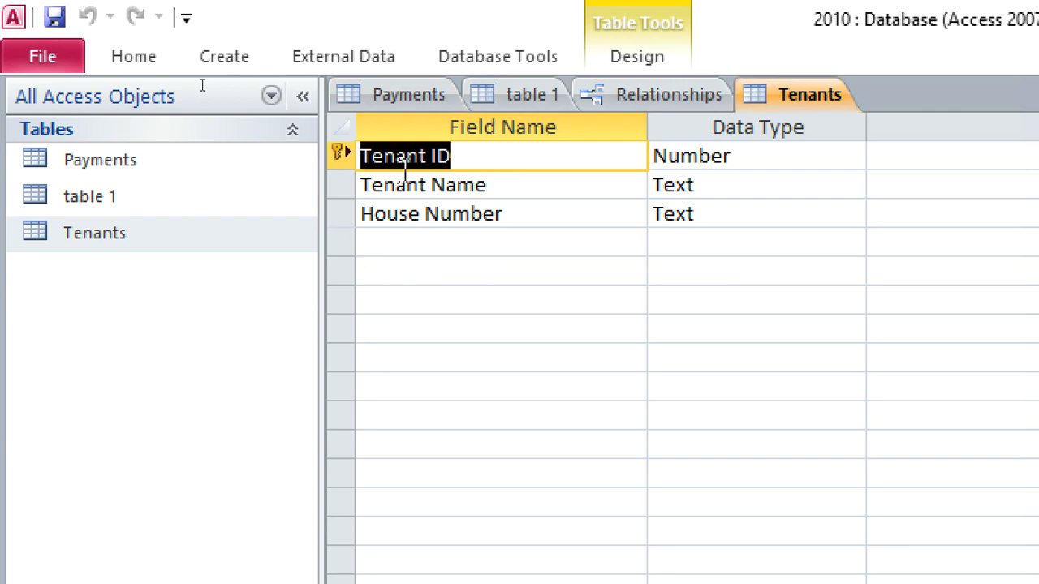
# - Close the Payments table and all the other open tables and layouts
pyautogui.rightClick(389, 99)
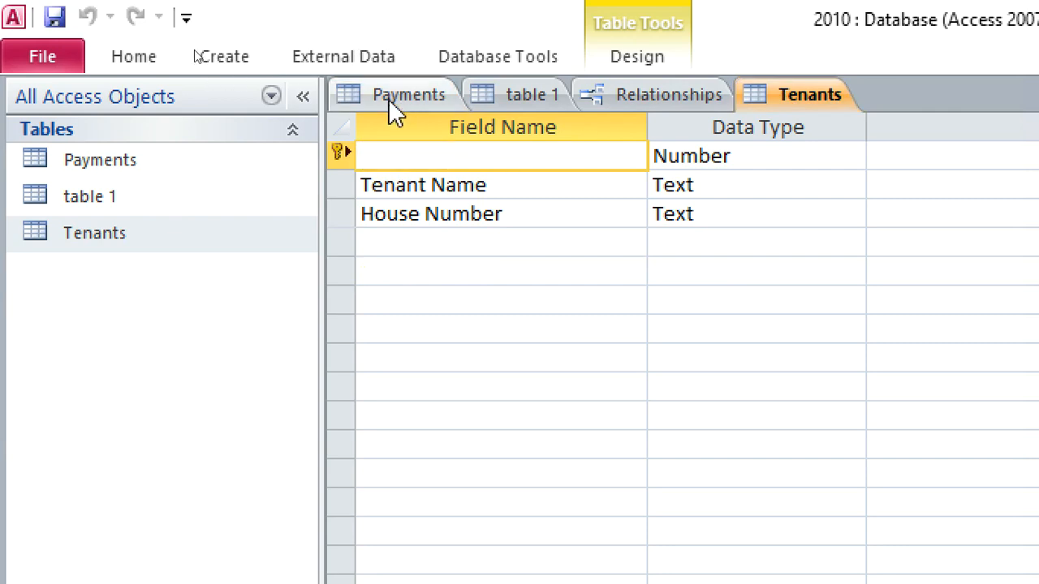
pyautogui.click(473, 162)
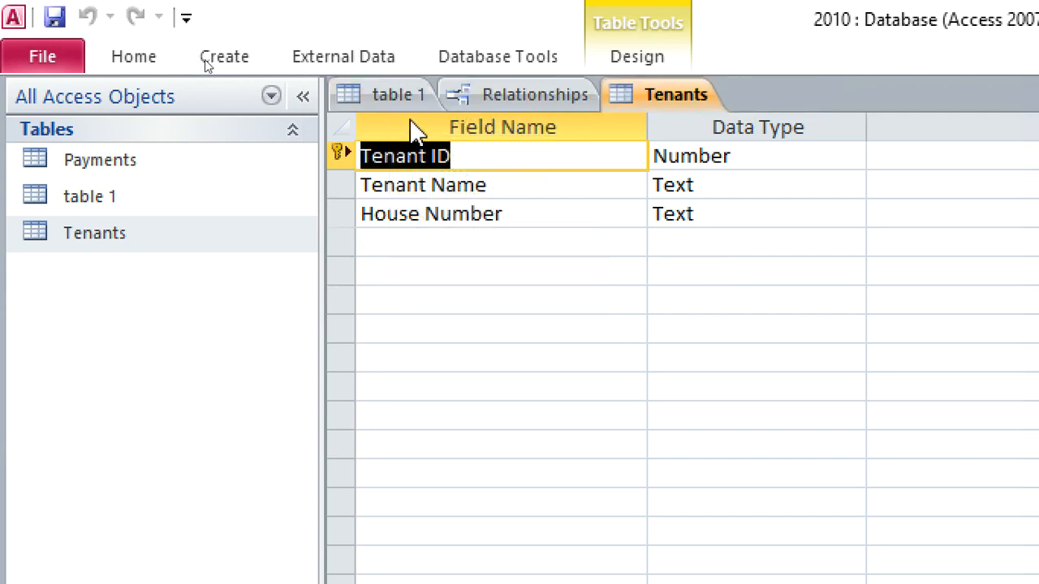
pyautogui.rightClick(398, 99)
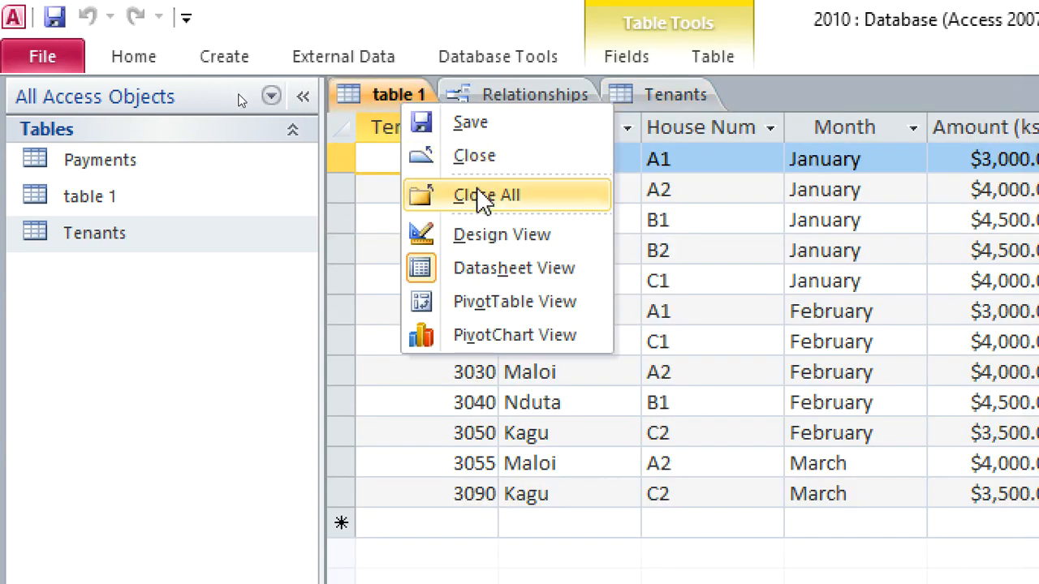
pyautogui.click(484, 196)
# - Reopen the relationships layout and add the Payments and Tenants tables to it
pyautogui.click(244, 59)
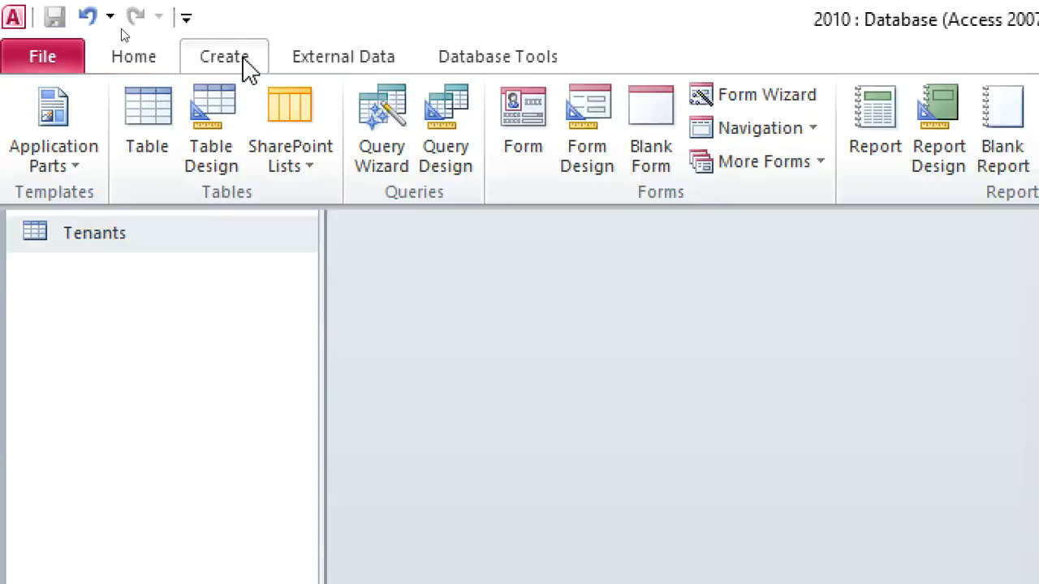
pyautogui.click(474, 56)
pyautogui.click(362, 161)
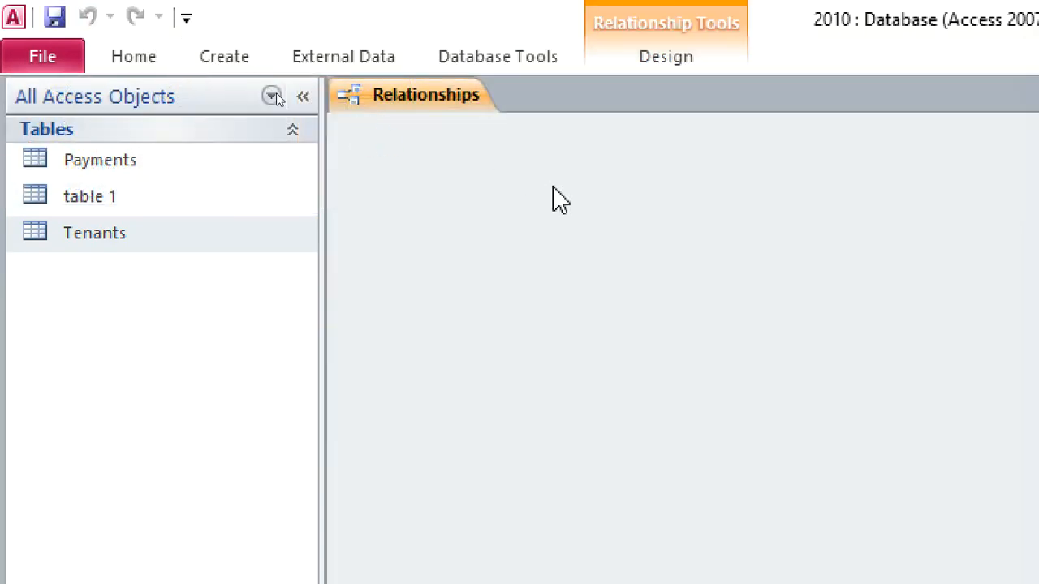
pyautogui.click(649, 71)
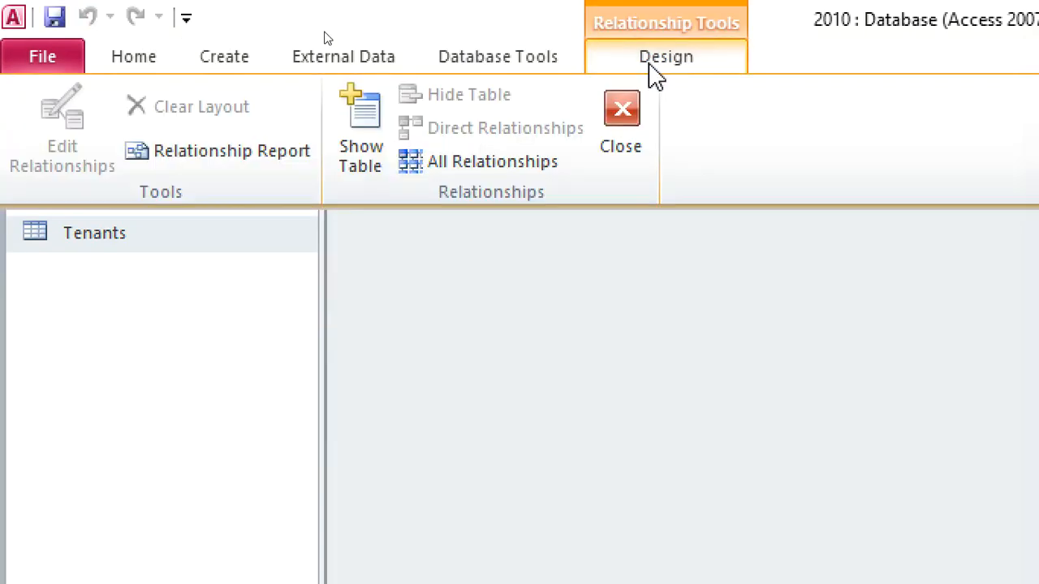
pyautogui.click(370, 163)
pyautogui.doubleClick(849, 315)
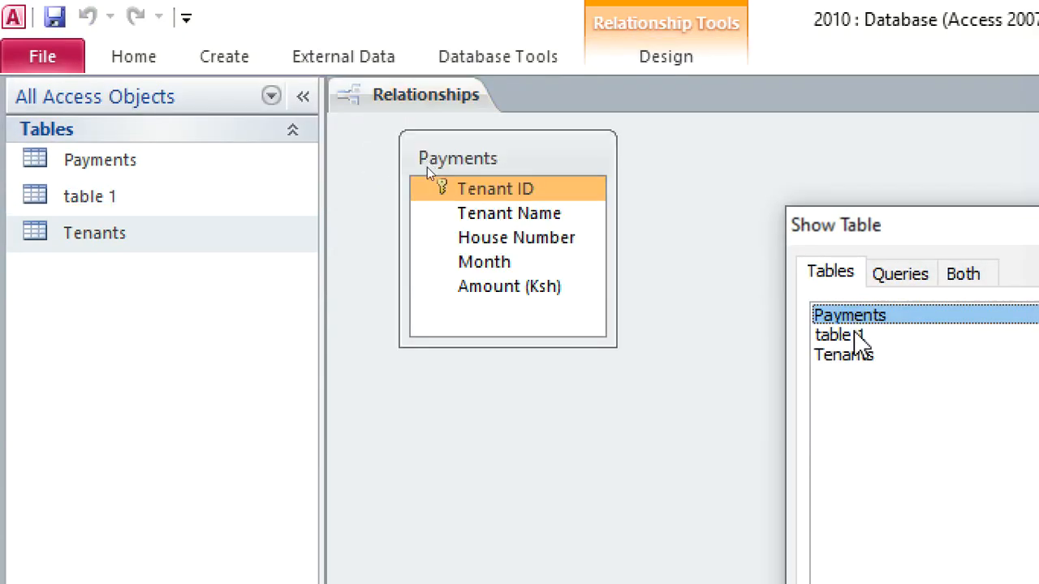
pyautogui.doubleClick(843, 355)
pyautogui.moveTo(901, 231); pyautogui.dragTo(473, 262)
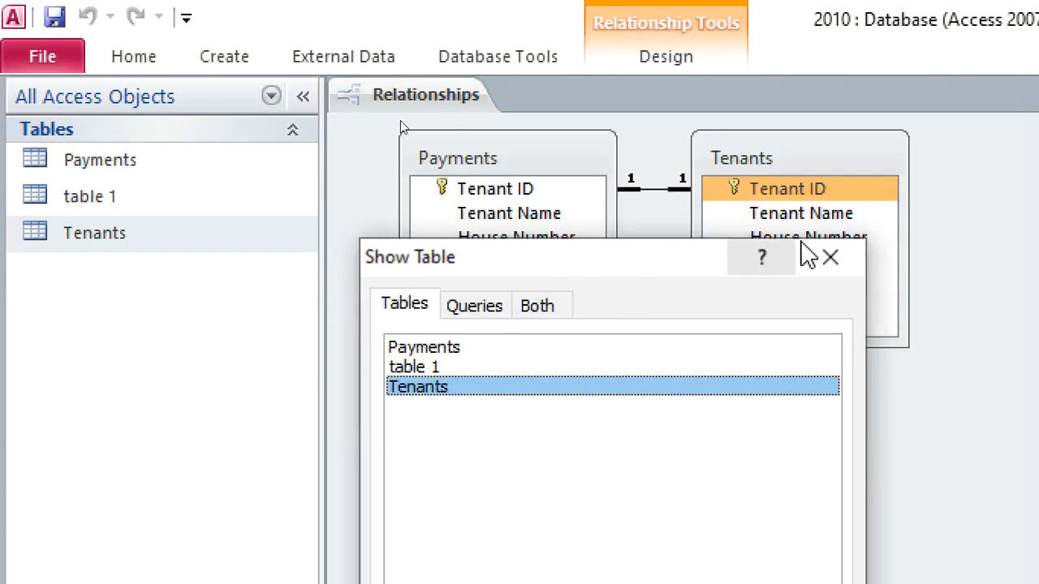
pyautogui.click(826, 255)
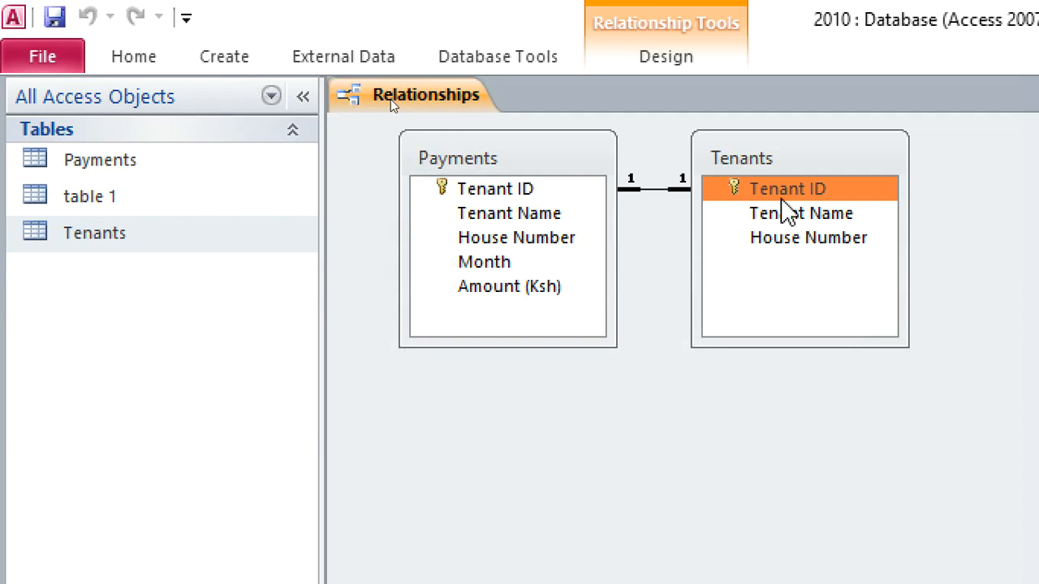
# - Review the settings of the relationship between Payments and Tenants, including its linked fields, referential integrity and cascade options
pyautogui.click(656, 188)
pyautogui.doubleClick(656, 187)
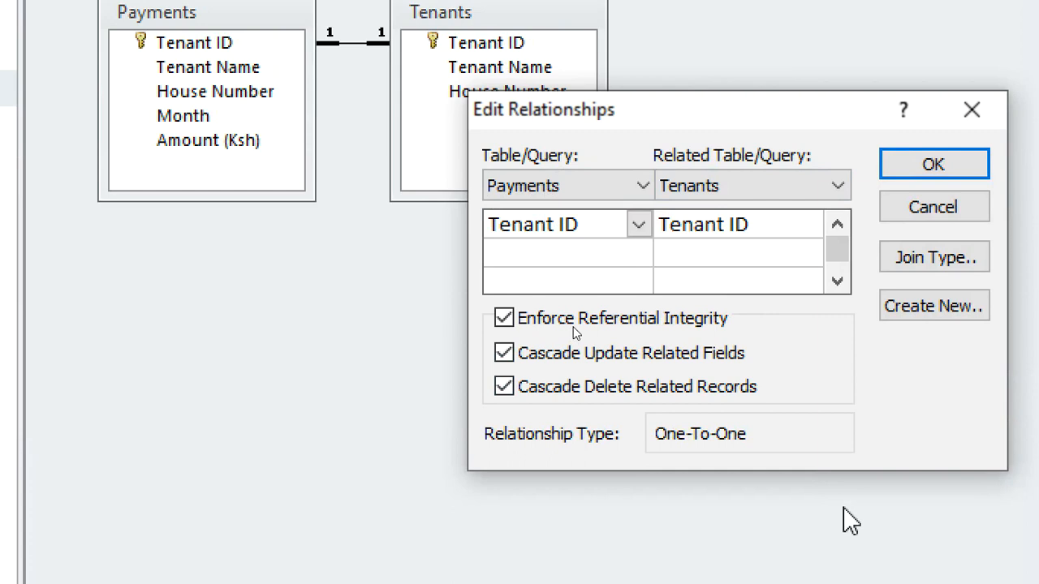
pyautogui.click(929, 166)
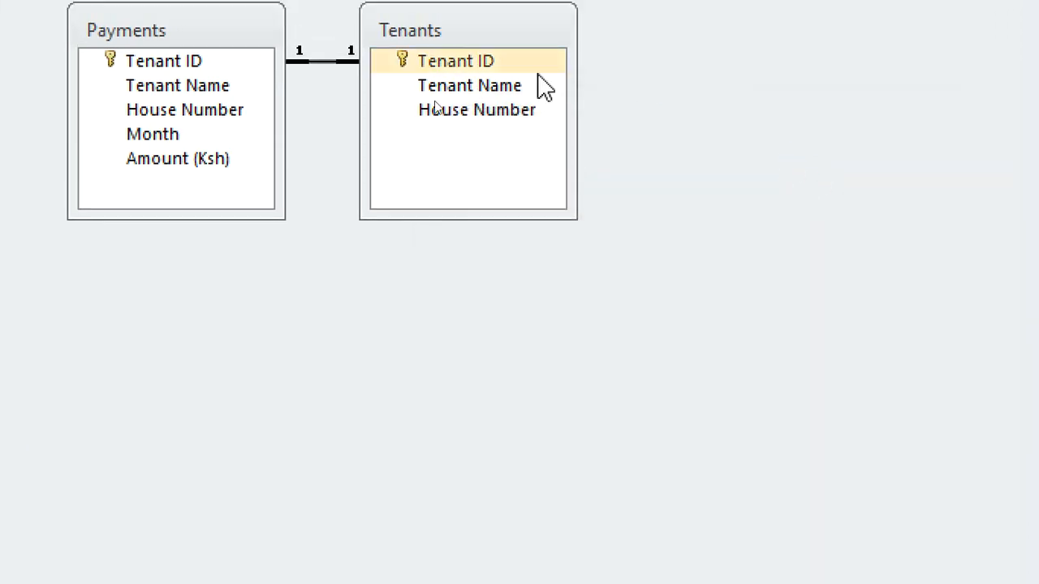
# - Close the relationships layout and answer the save prompt
pyautogui.rightClick(378, 100)
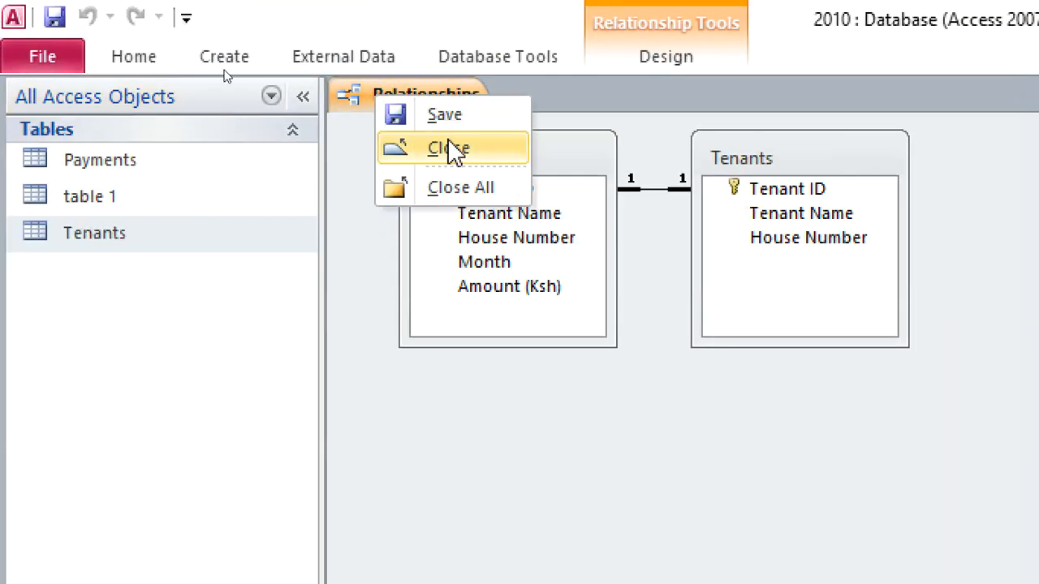
pyautogui.click(451, 150)
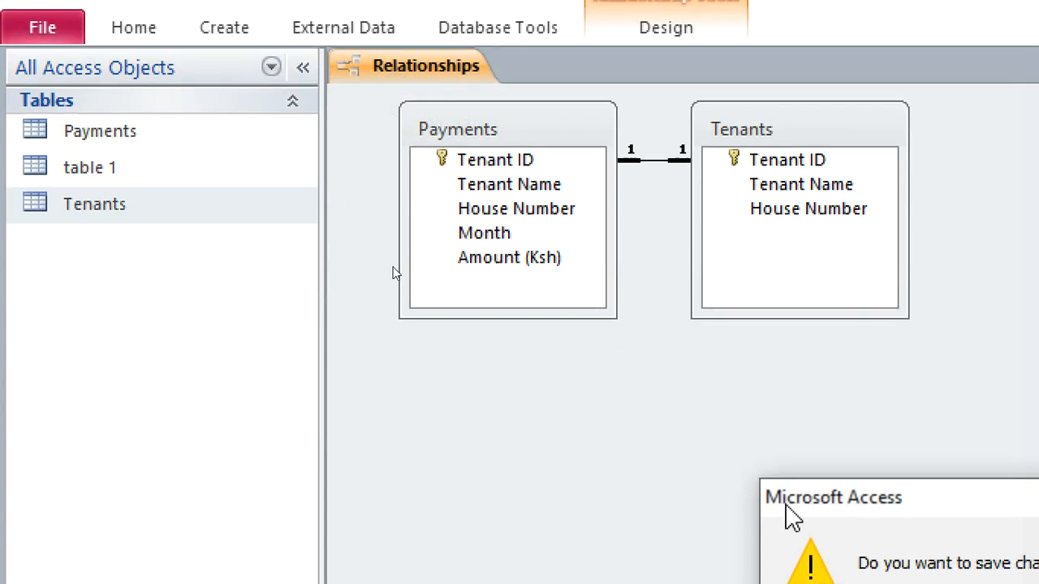
pyautogui.click(590, 370)
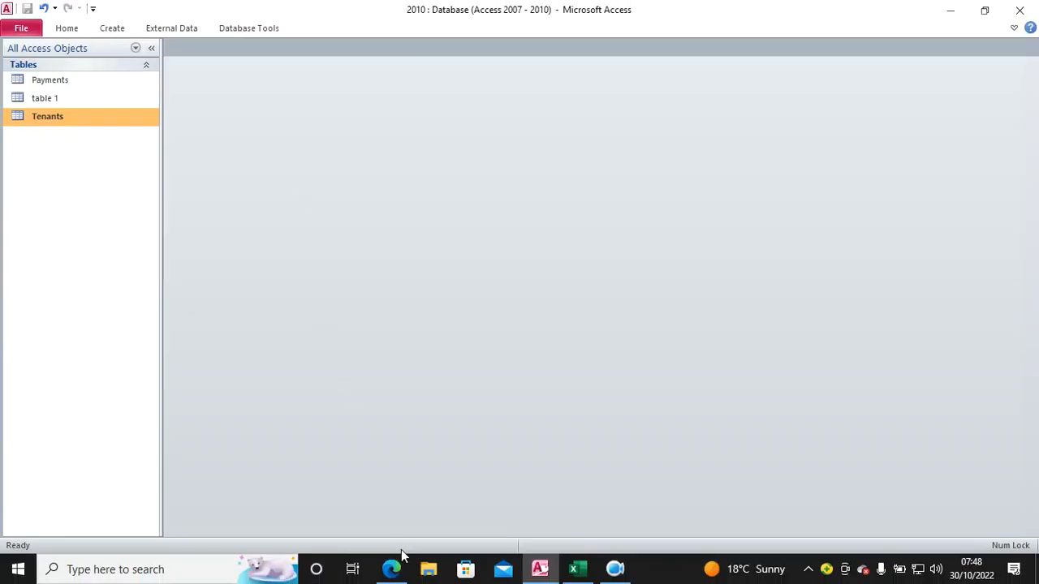
# - Switch to the exam PDF in Edge and read tasks (a) to (h) at a larger zoom
pyautogui.click(395, 566)
pyautogui.scroll(-4, 278, 372)
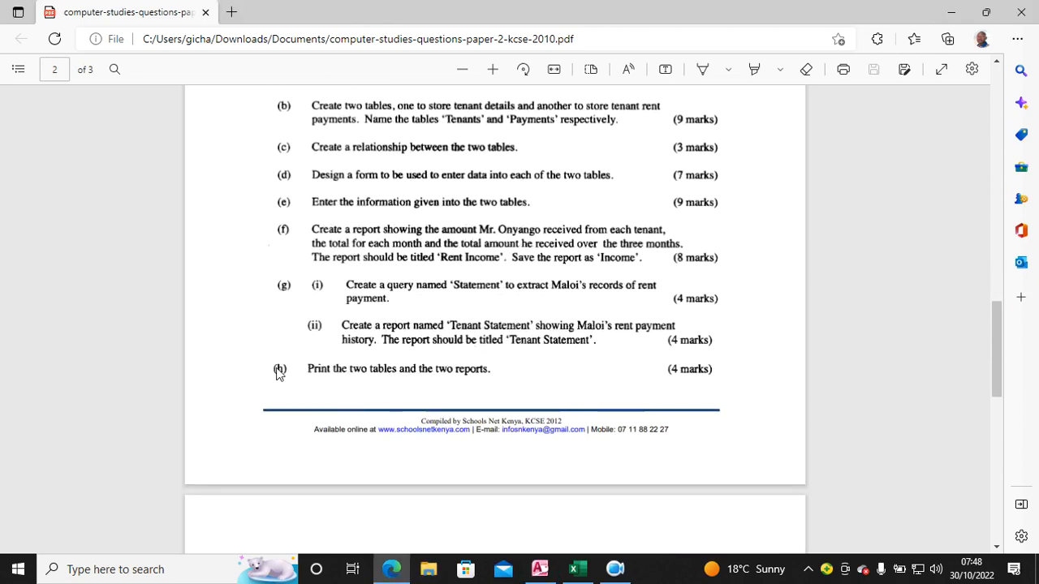
pyautogui.scroll(1, 270, 370)
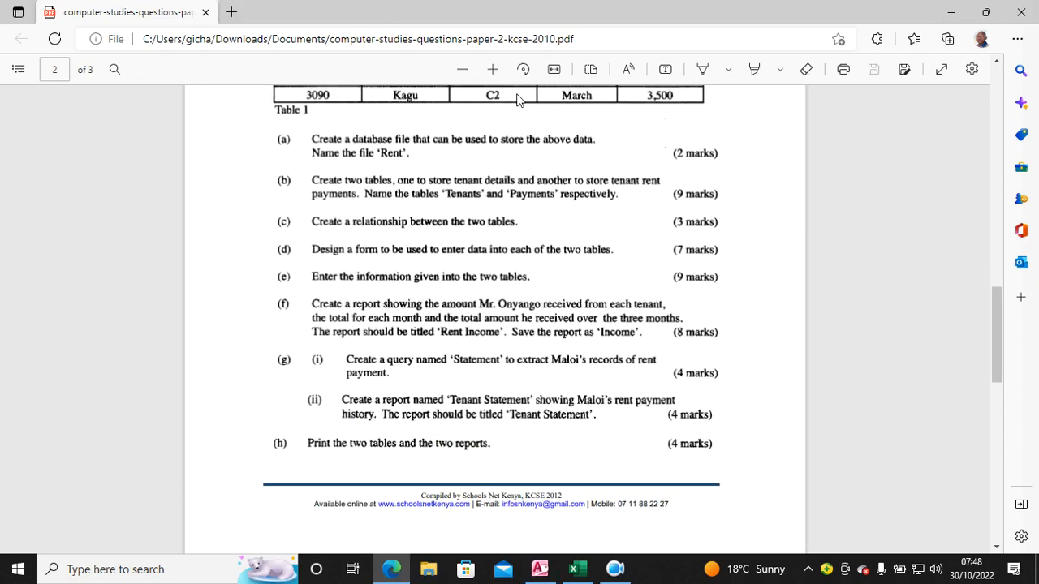
pyautogui.click(493, 69)
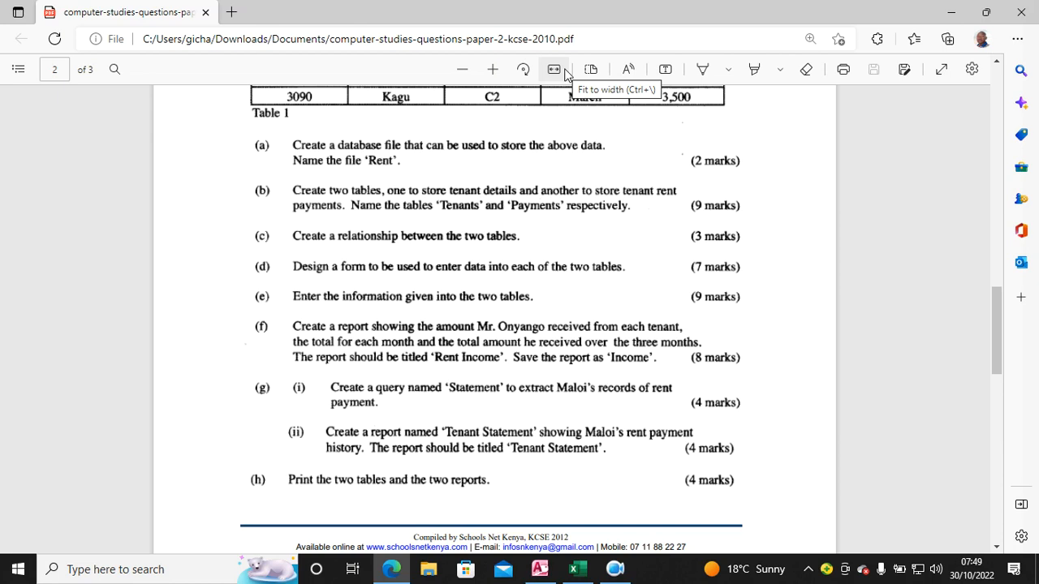
# - Switch back to Access and create a basic form from the Payments table and another from the Tenants table
pyautogui.click(540, 569)
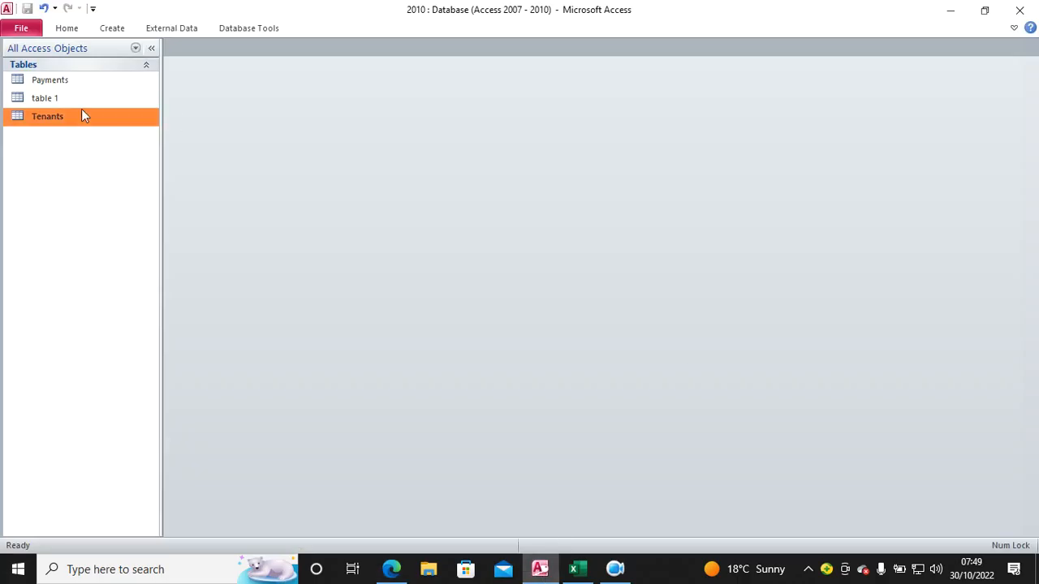
pyautogui.click(53, 84)
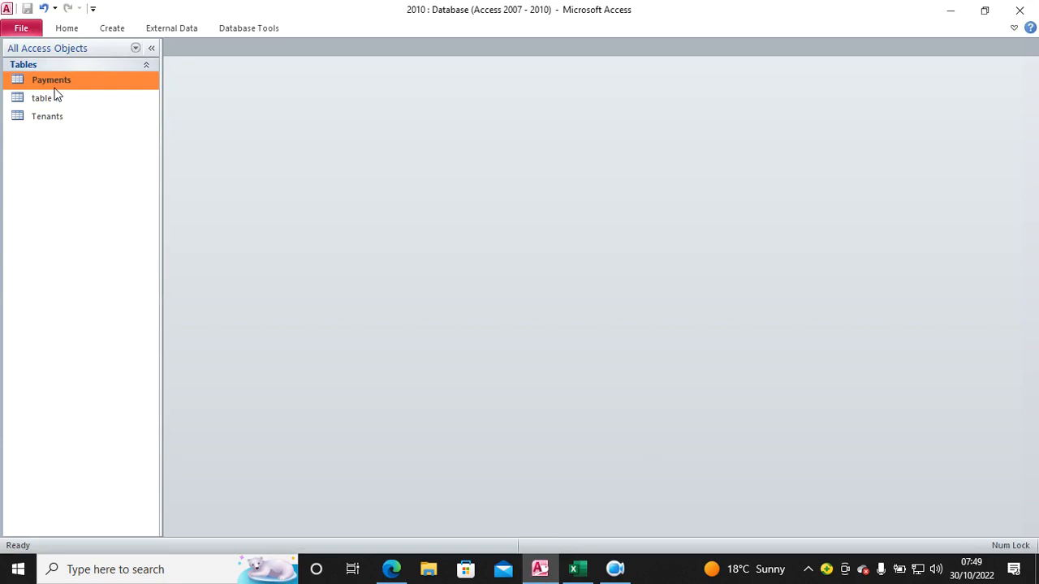
pyautogui.click(114, 29)
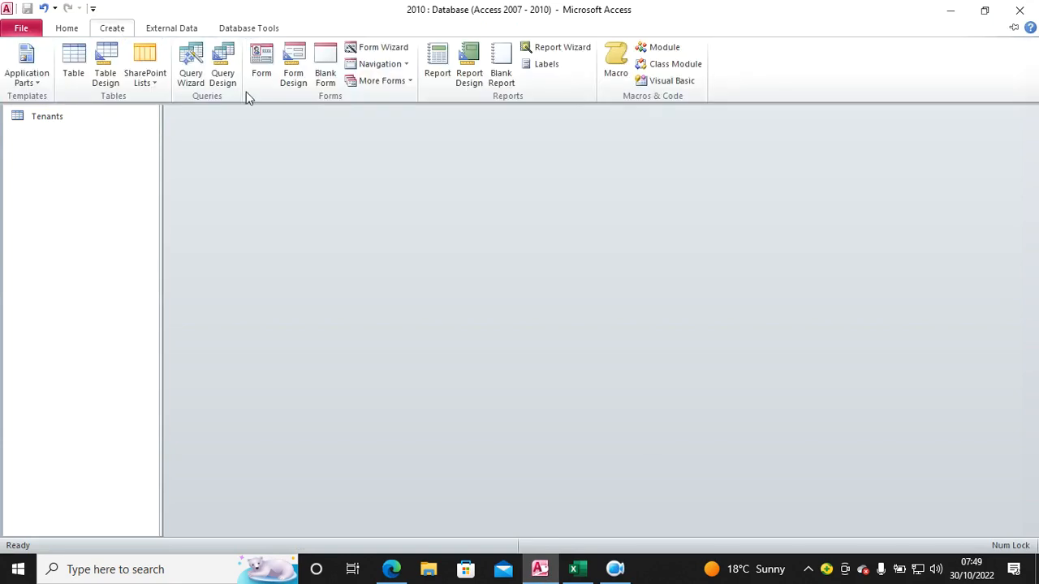
pyautogui.click(259, 70)
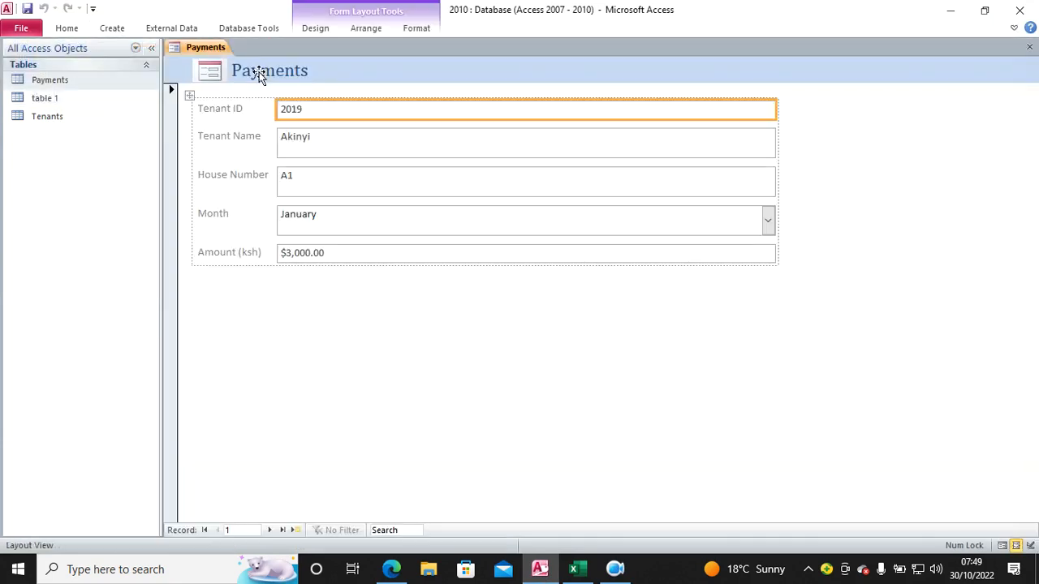
pyautogui.click(59, 117)
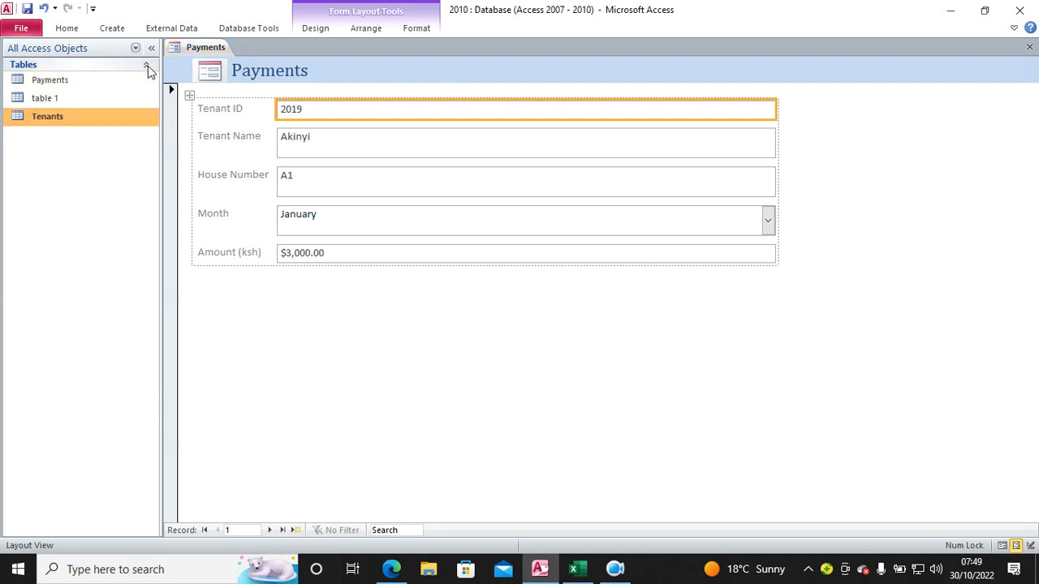
pyautogui.click(115, 29)
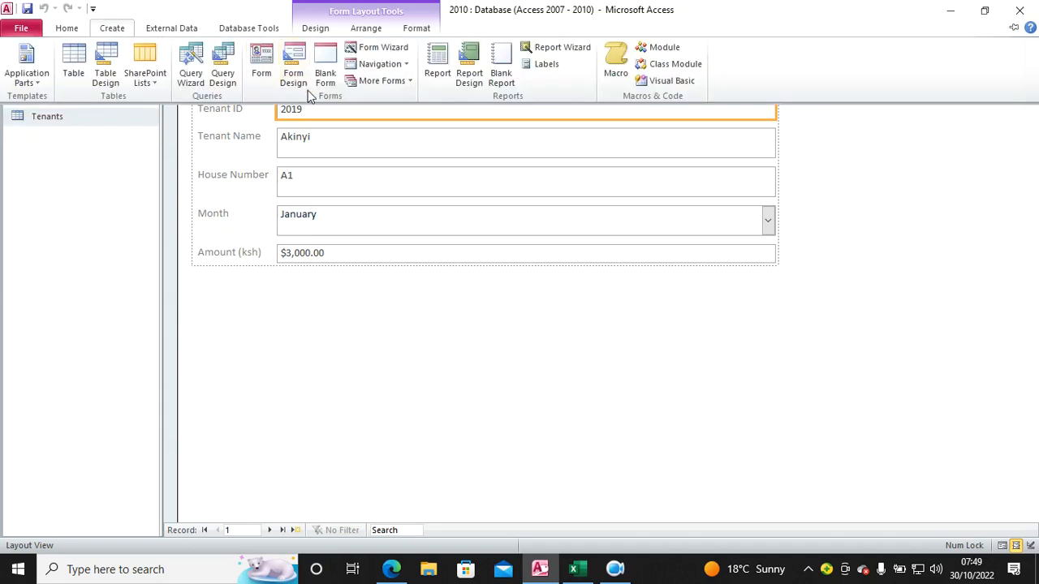
pyautogui.click(263, 72)
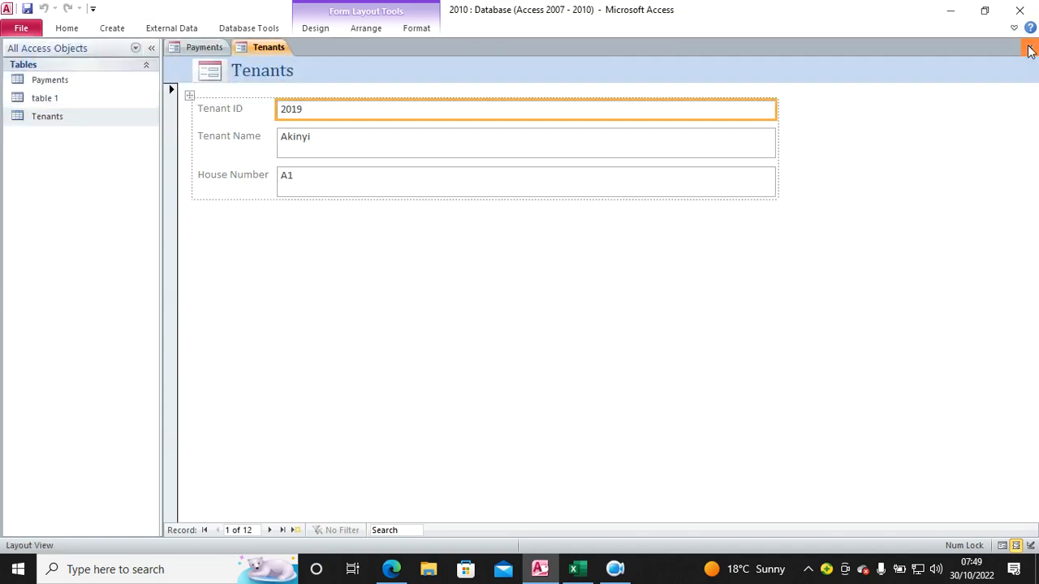
# - Close both new forms, saving them under the names Tenants and Payments
pyautogui.click(1029, 47)
pyautogui.click(465, 327)
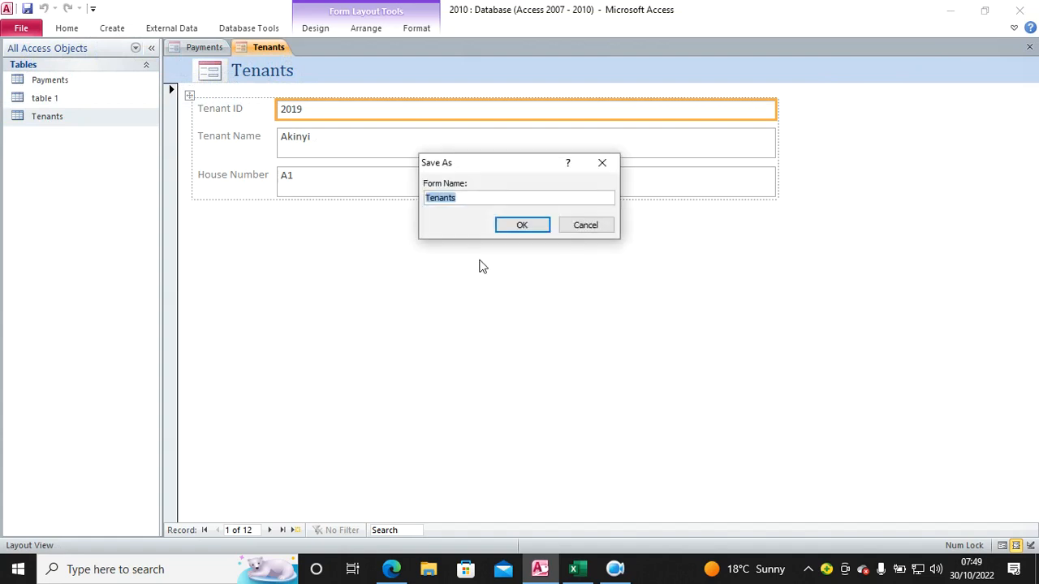
pyautogui.click(528, 229)
pyautogui.click(1029, 48)
pyautogui.click(459, 323)
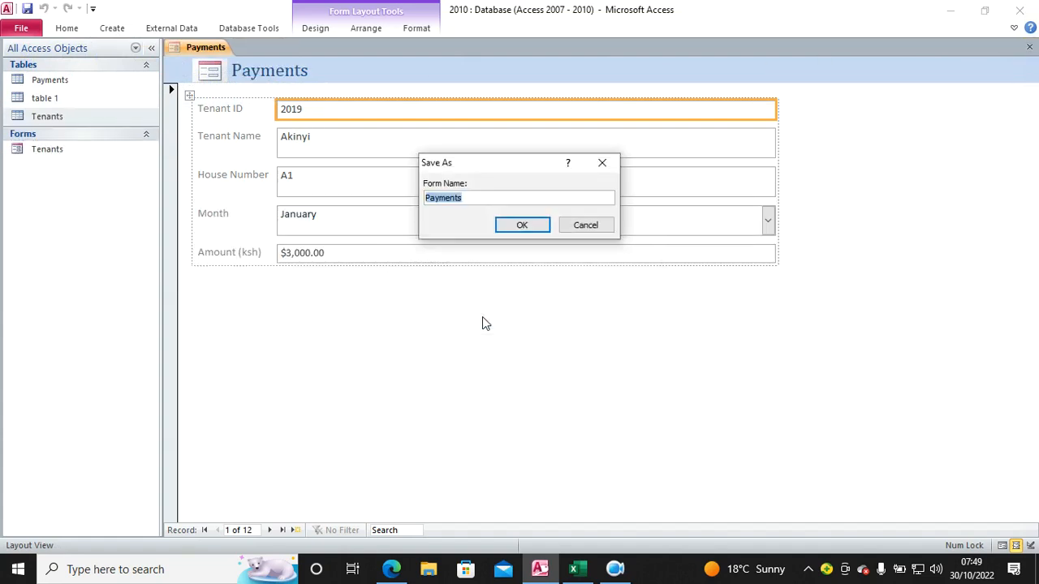
pyautogui.click(518, 230)
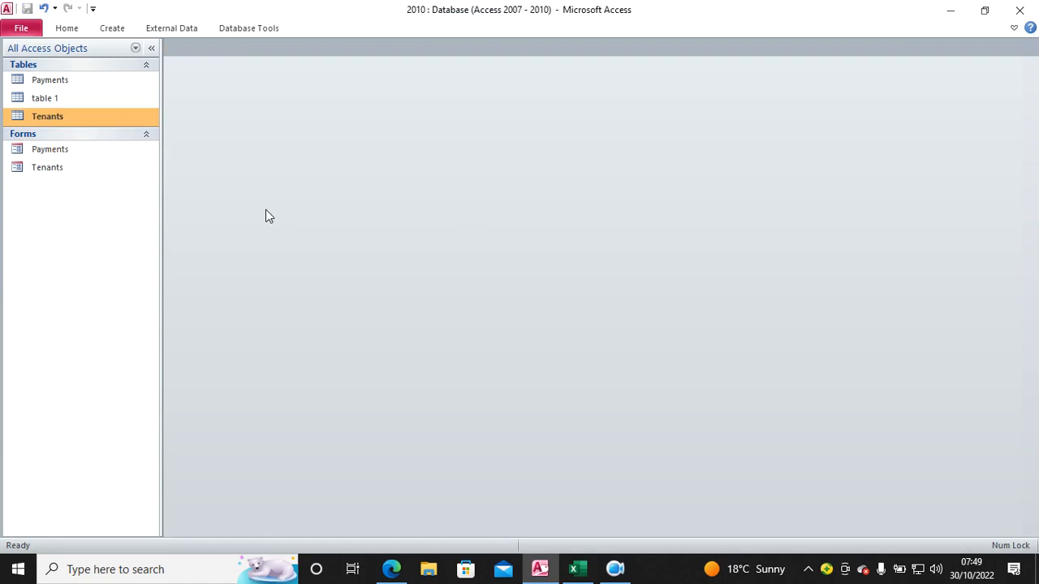
# - Open the Tenants table to review its records, and close it
pyautogui.doubleClick(52, 118)
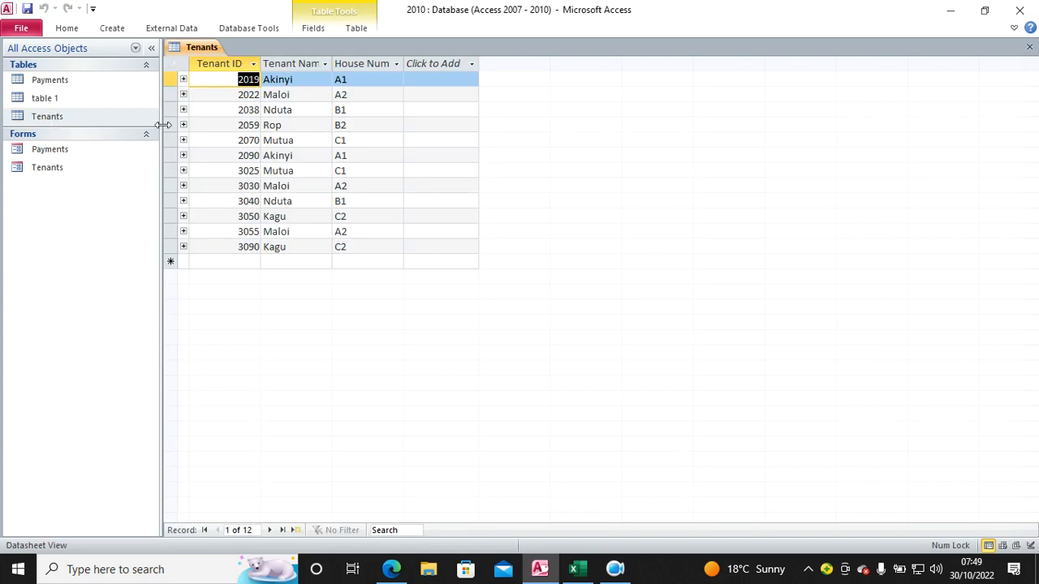
pyautogui.click(1029, 47)
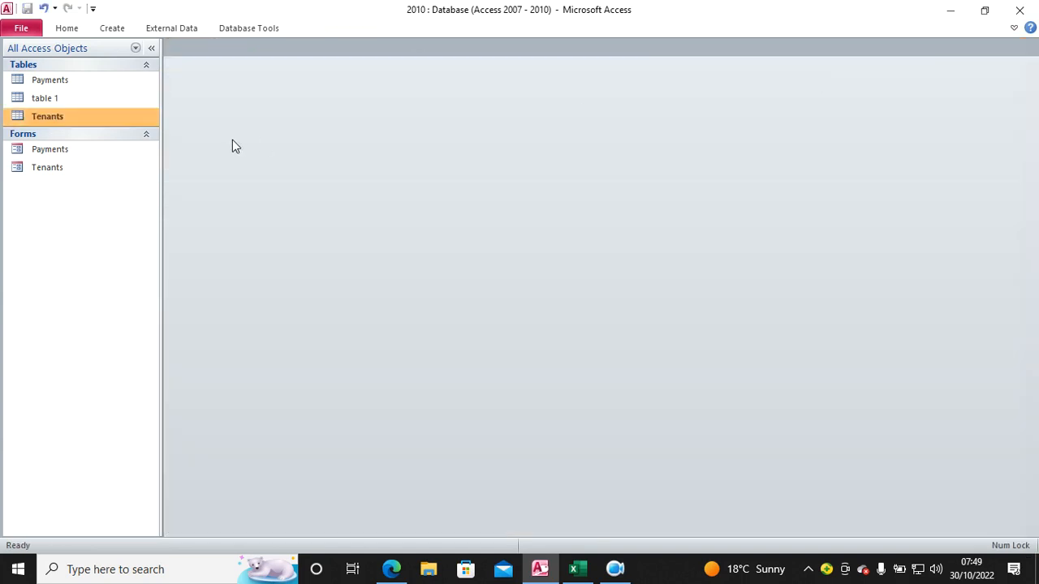
# - Create a select query with the Simple Query Wizard that includes all fields of the Payments table
pyautogui.click(112, 28)
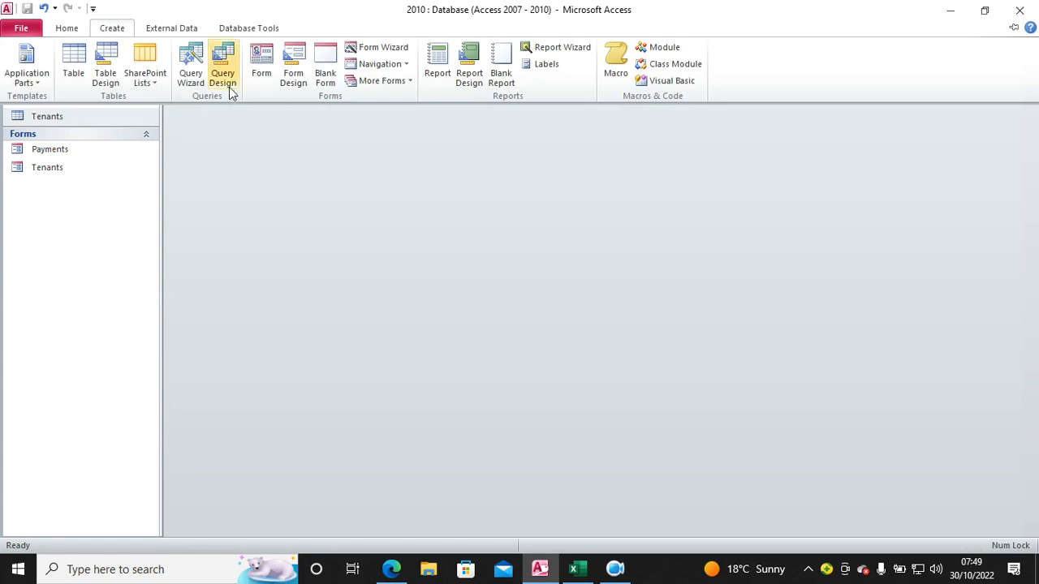
pyautogui.click(197, 80)
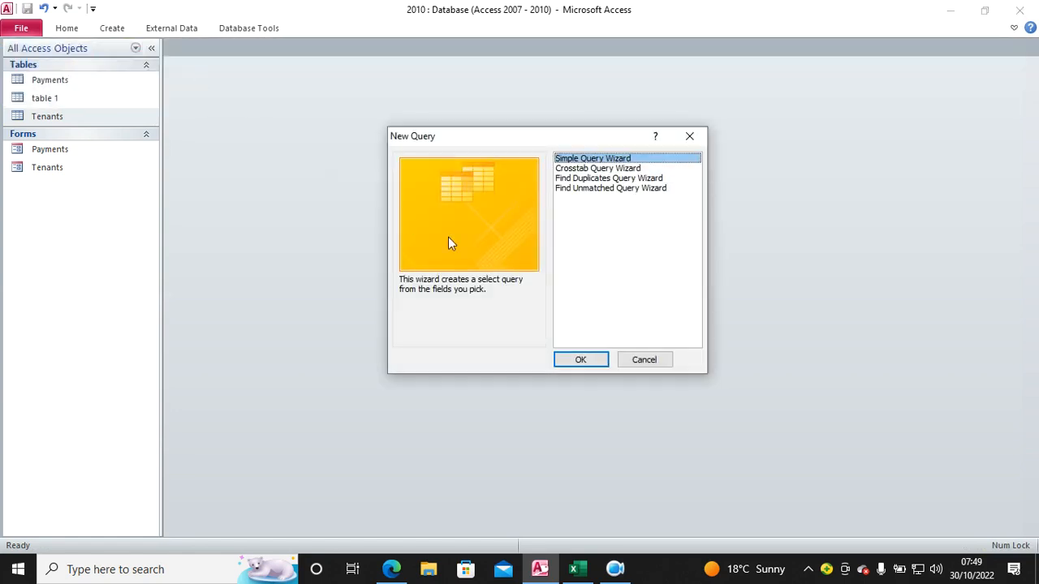
pyautogui.click(578, 367)
pyautogui.click(536, 198)
pyautogui.click(456, 211)
pyautogui.click(493, 262)
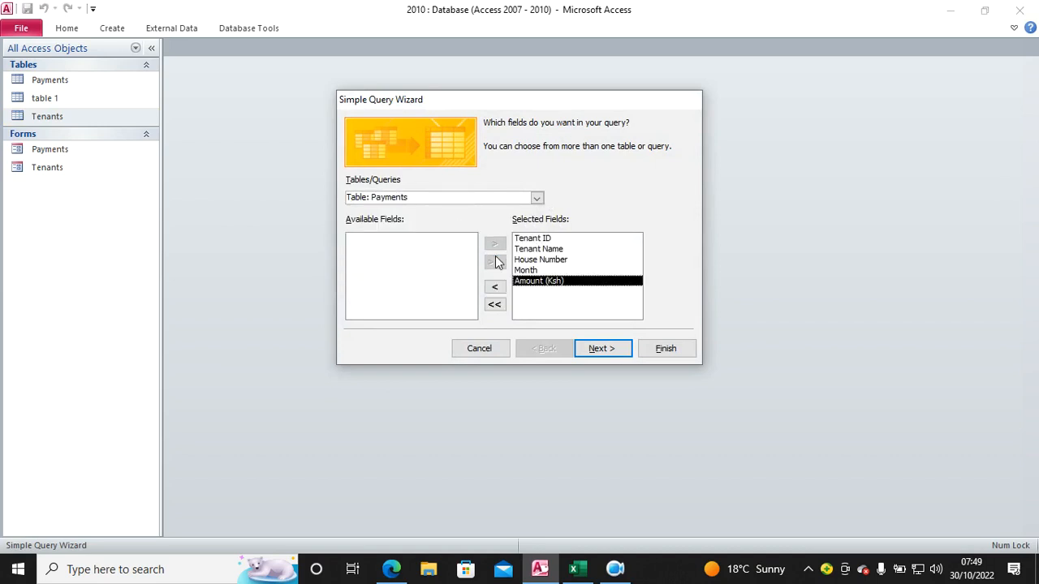
pyautogui.click(612, 351)
pyautogui.click(682, 348)
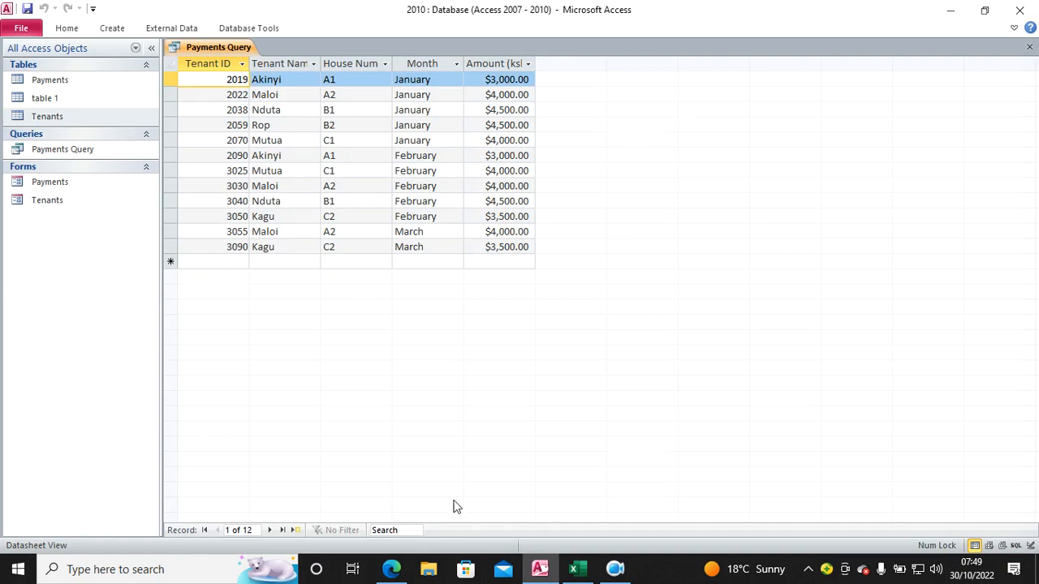
# - Read task (f) in the exam PDF in Edge, return to Access and close the query results
pyautogui.click(391, 569)
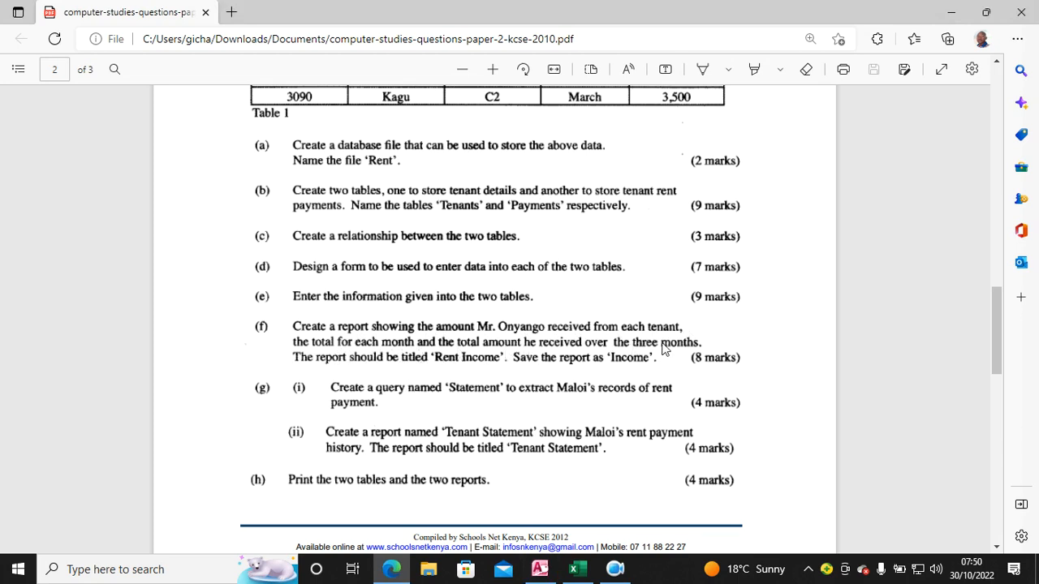
pyautogui.click(541, 570)
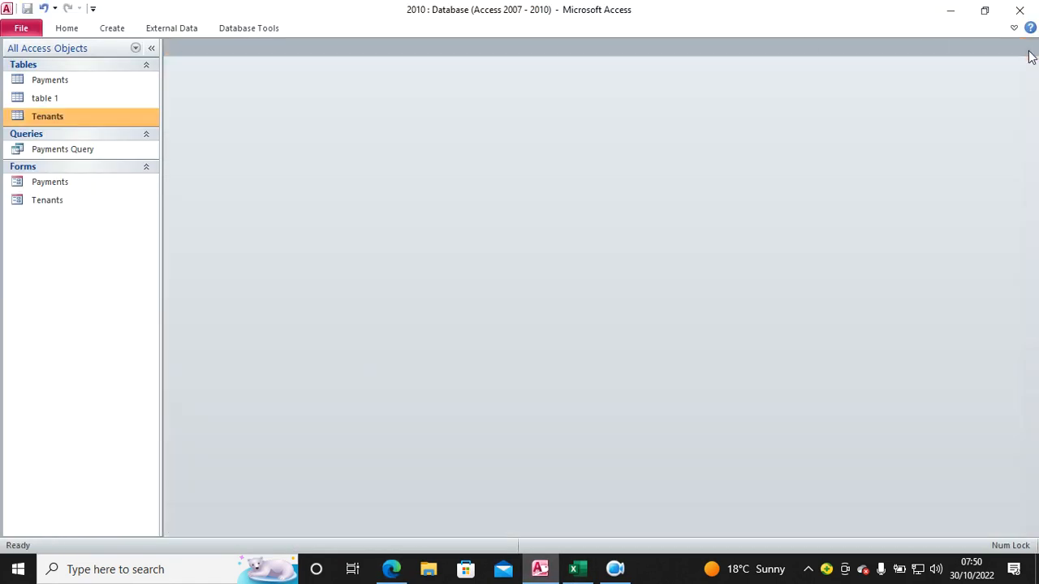
pyautogui.click(1029, 47)
# - Create a basic report from the Payments Query
pyautogui.click(104, 30)
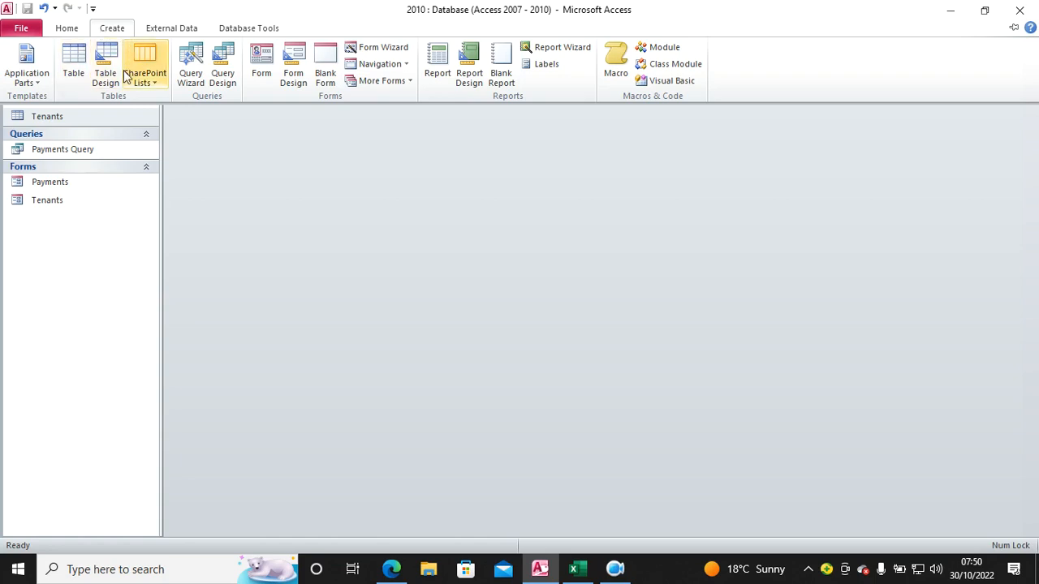
pyautogui.click(74, 149)
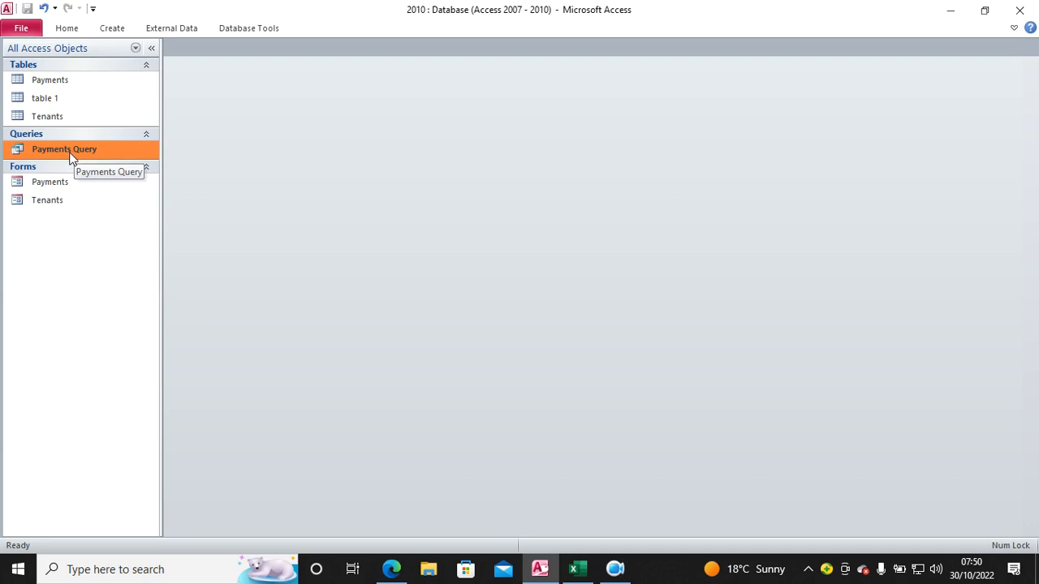
pyautogui.click(113, 29)
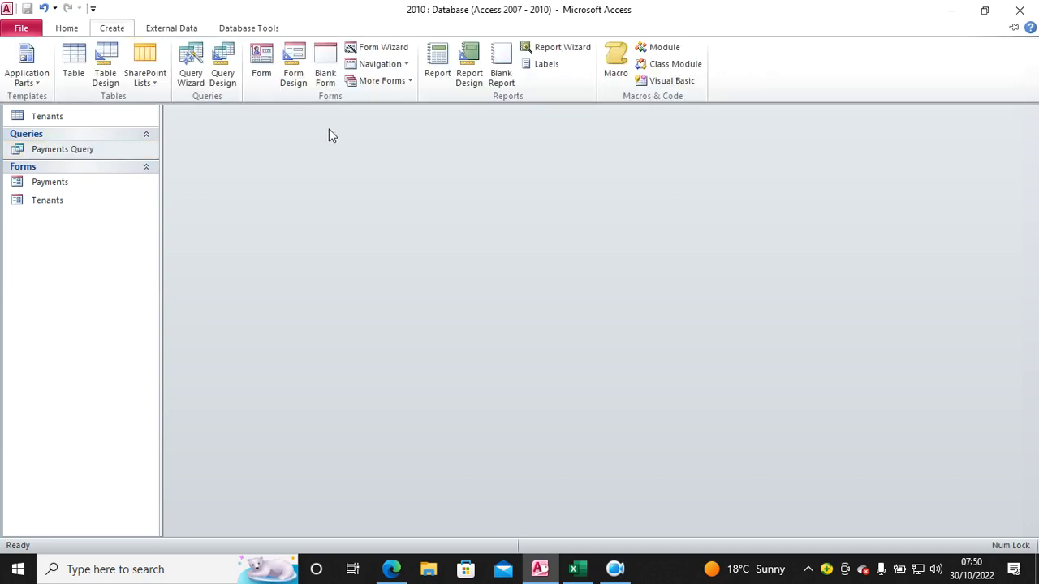
pyautogui.click(435, 75)
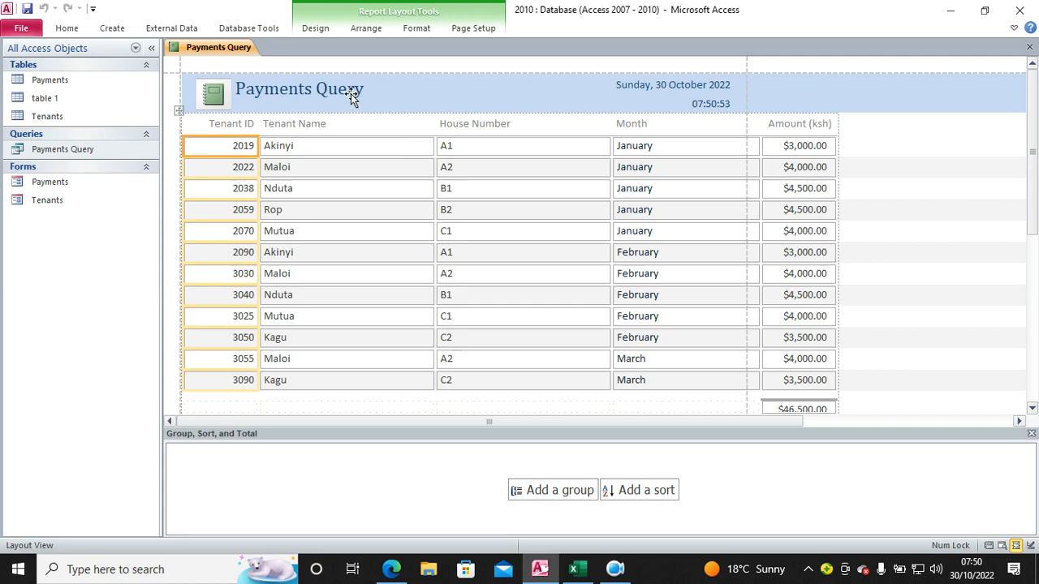
# - Check the required report title in the exam PDF and change the report's header title to RENT INCOME in Design view
pyautogui.click(391, 569)
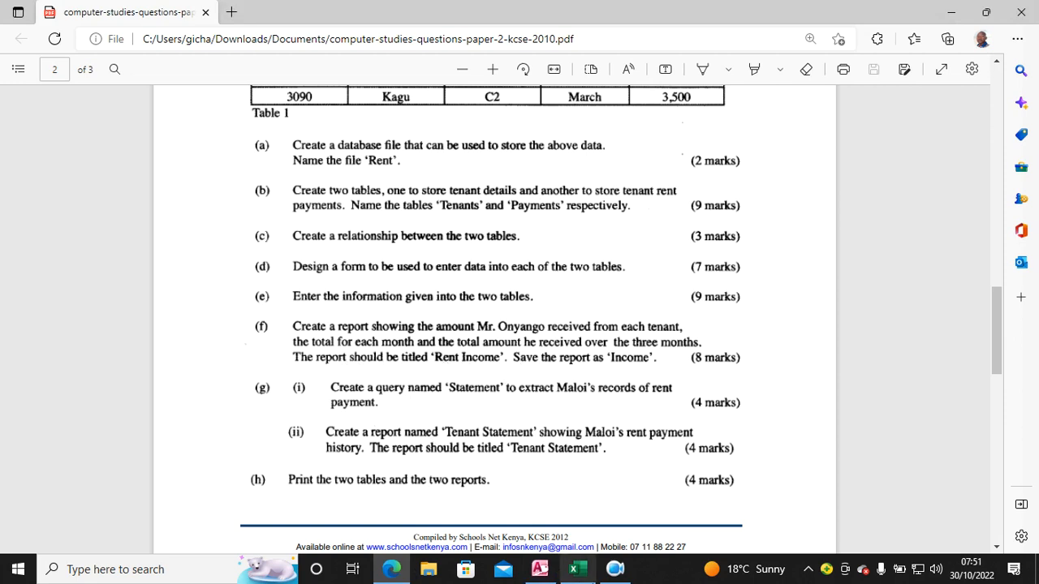
pyautogui.click(540, 569)
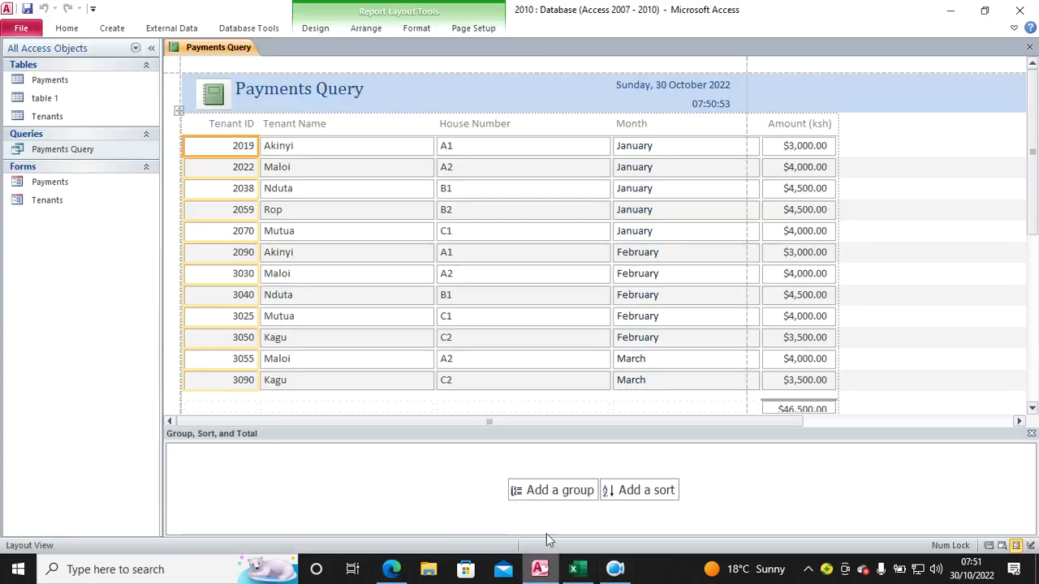
pyautogui.rightClick(801, 83)
pyautogui.click(841, 128)
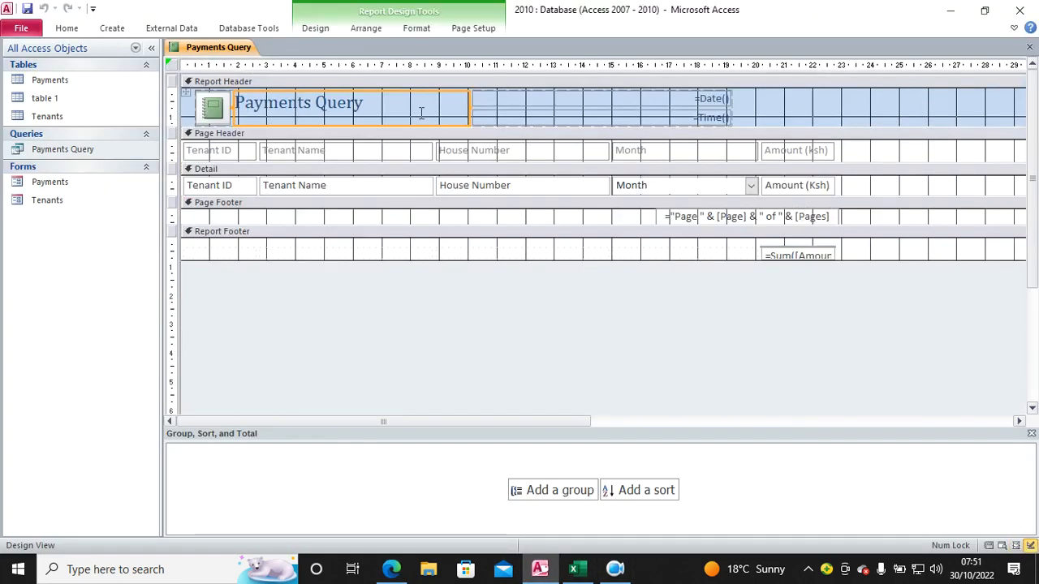
pyautogui.click(434, 118)
pyautogui.moveTo(403, 104); pyautogui.dragTo(199, 107)
pyautogui.press('capslock')
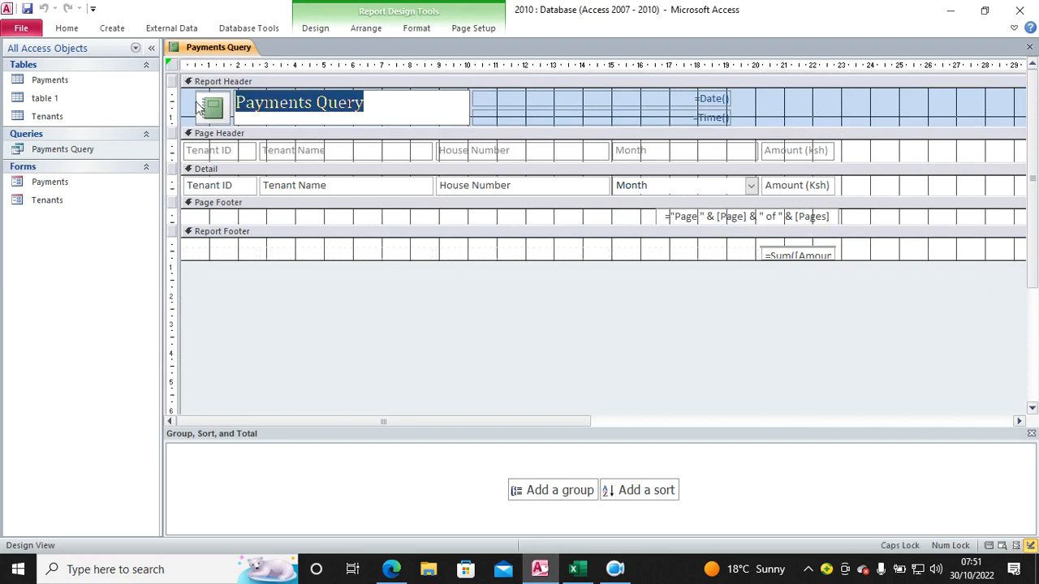
pyautogui.write('RENT INCOME')
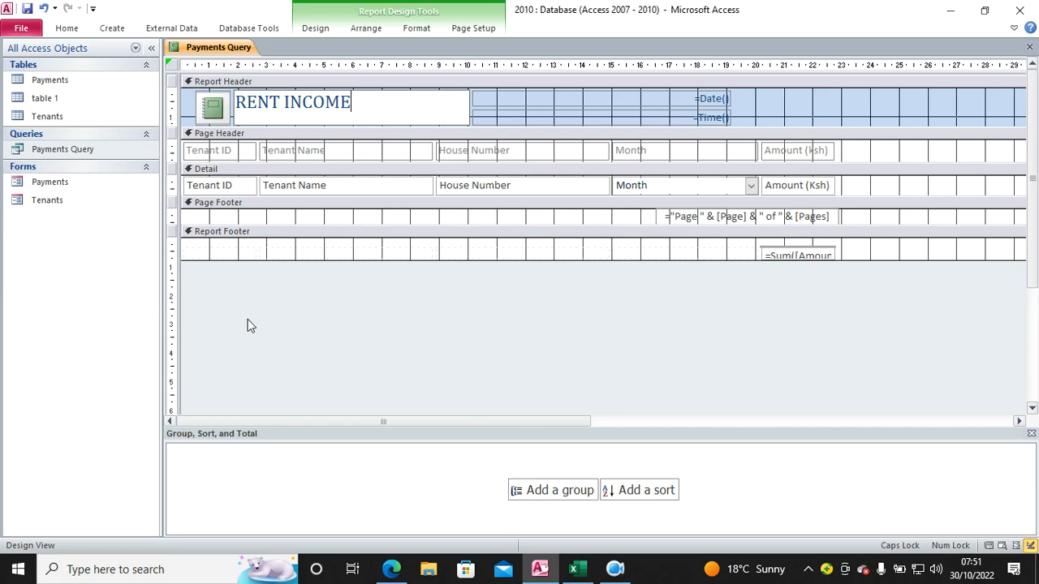
# - Group the report on Tenant Name and review the grouped records in Report view
pyautogui.click(543, 493)
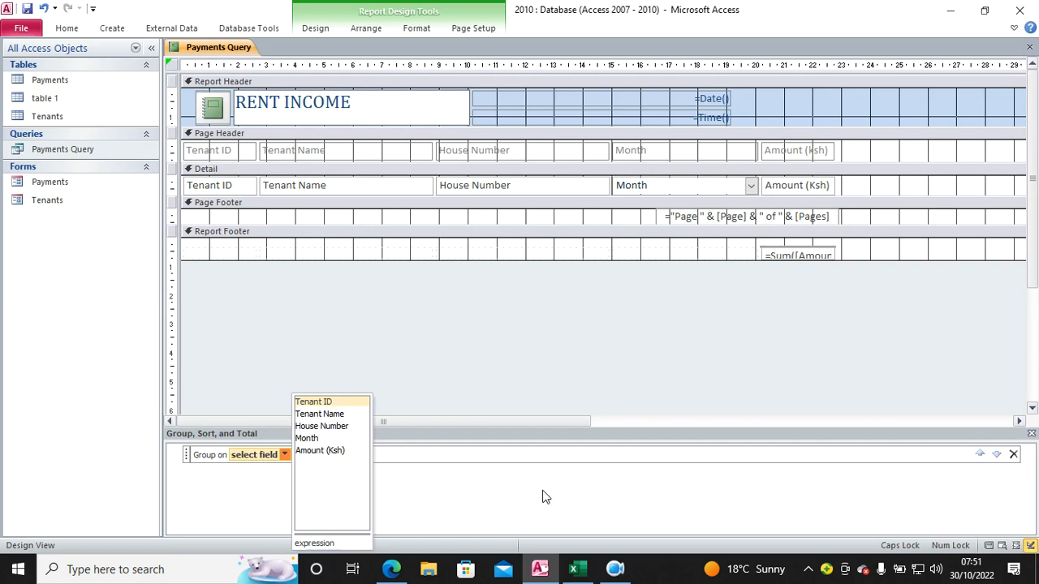
pyautogui.click(345, 420)
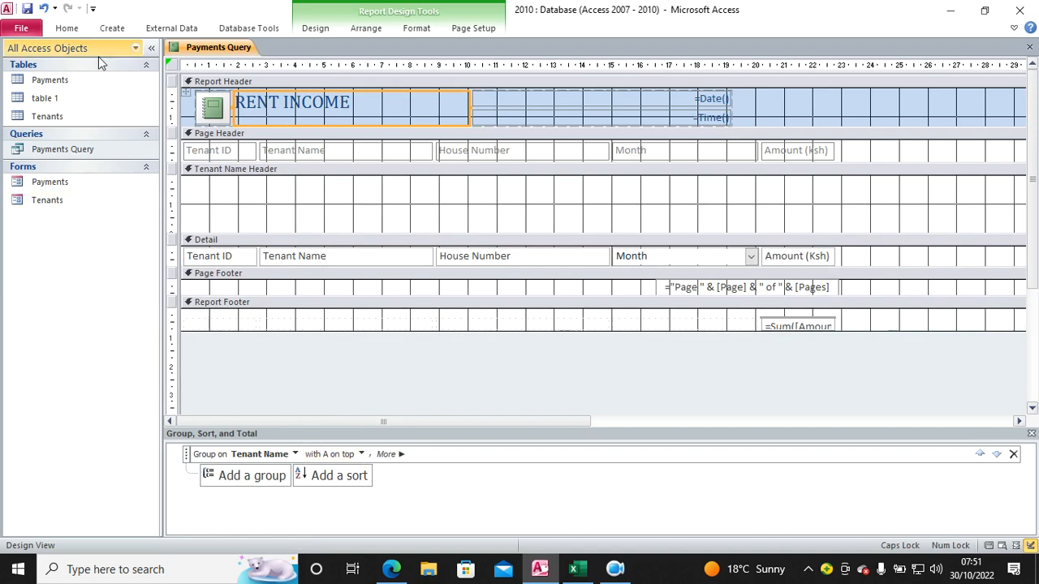
pyautogui.click(68, 30)
pyautogui.click(18, 65)
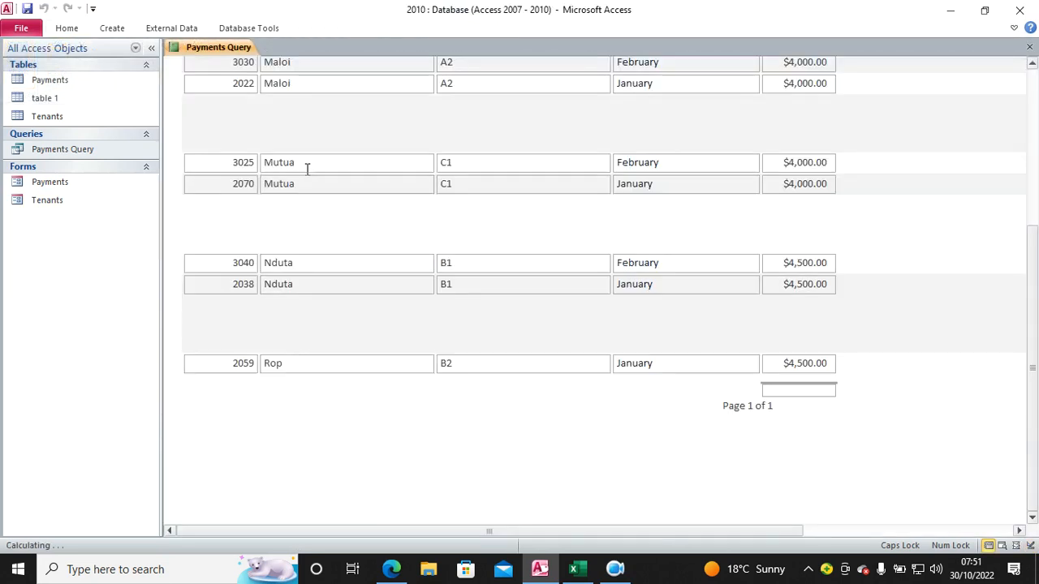
pyautogui.scroll(5, 450, 317)
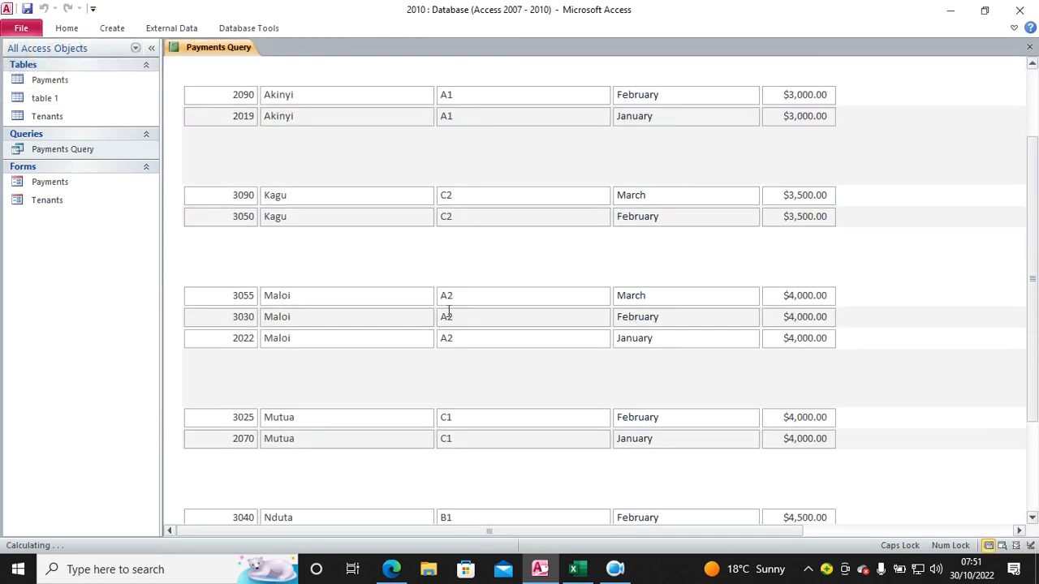
pyautogui.scroll(1, 450, 317)
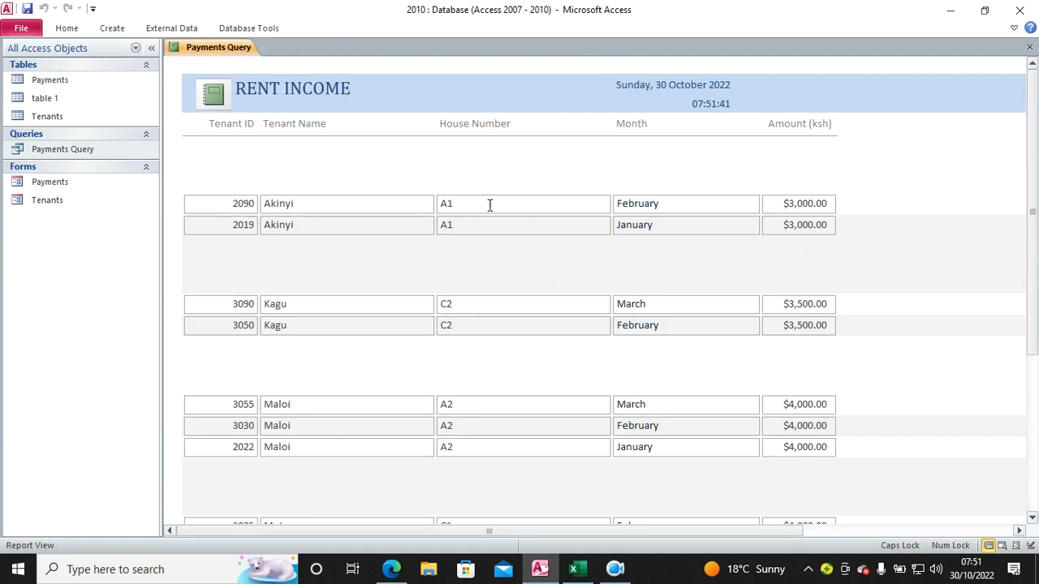
# - Add a Sum grand total and a group-footer subtotal on Tenant ID to the Tenant Name group and view the report
pyautogui.rightClick(316, 156)
pyautogui.click(388, 198)
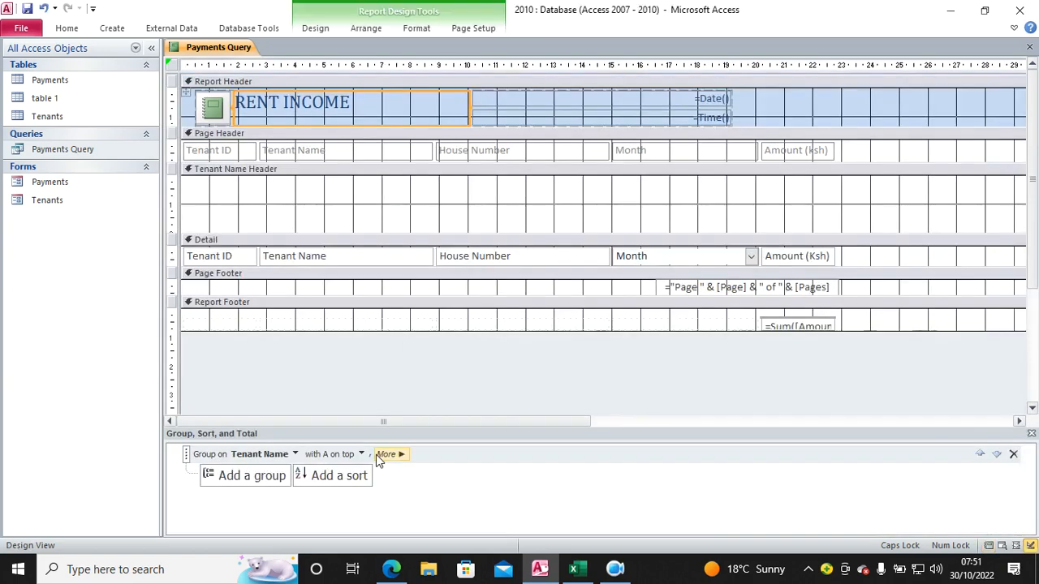
pyautogui.click(403, 456)
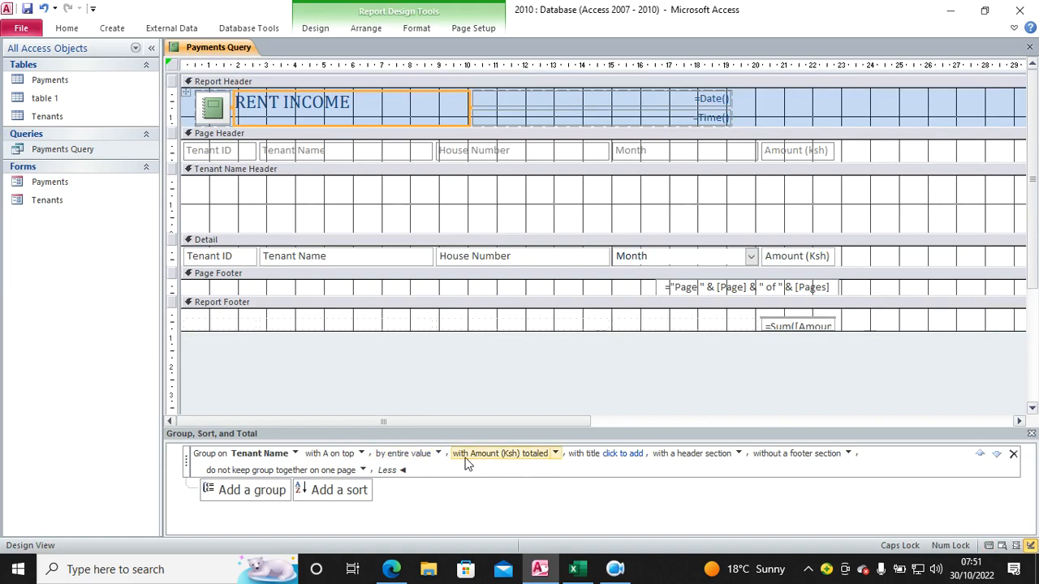
pyautogui.click(555, 454)
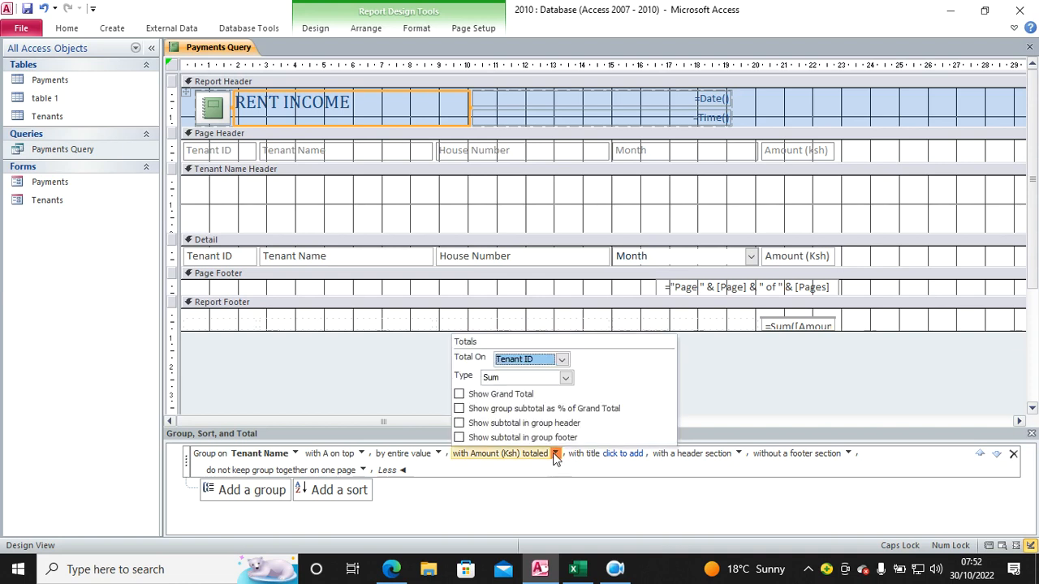
pyautogui.click(459, 395)
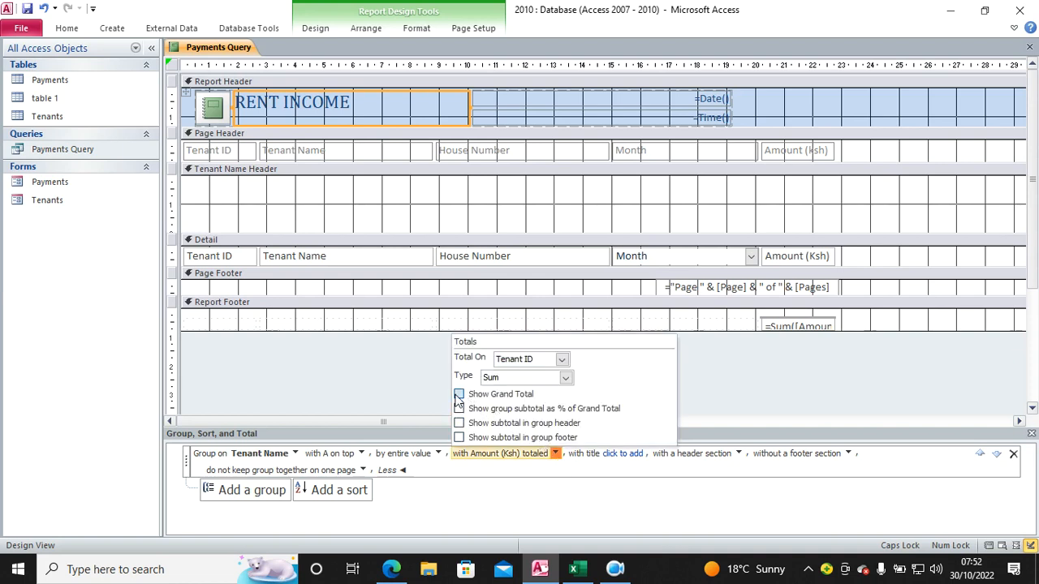
pyautogui.click(460, 438)
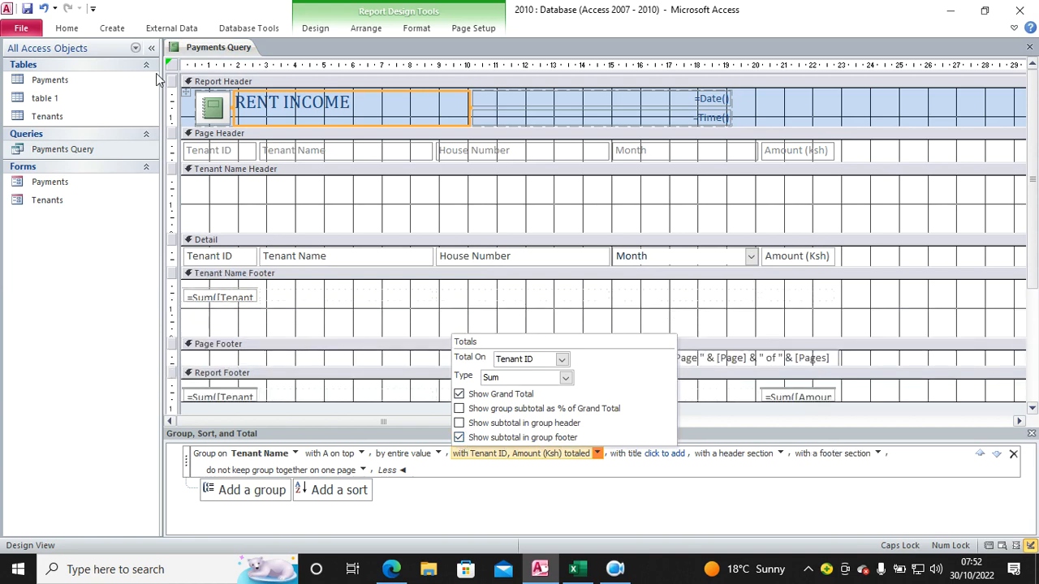
pyautogui.click(27, 10)
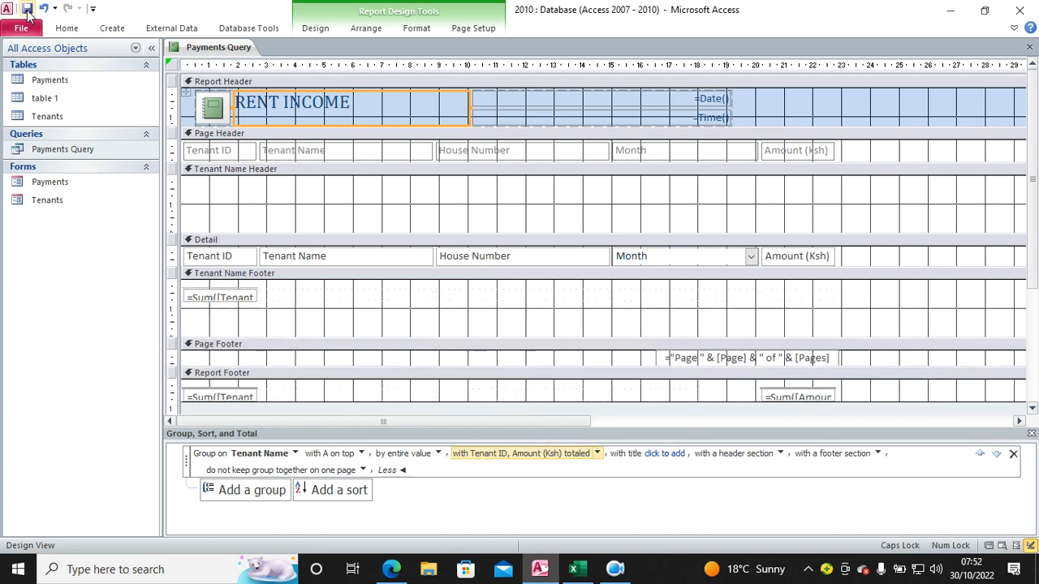
pyautogui.click(66, 28)
pyautogui.click(23, 55)
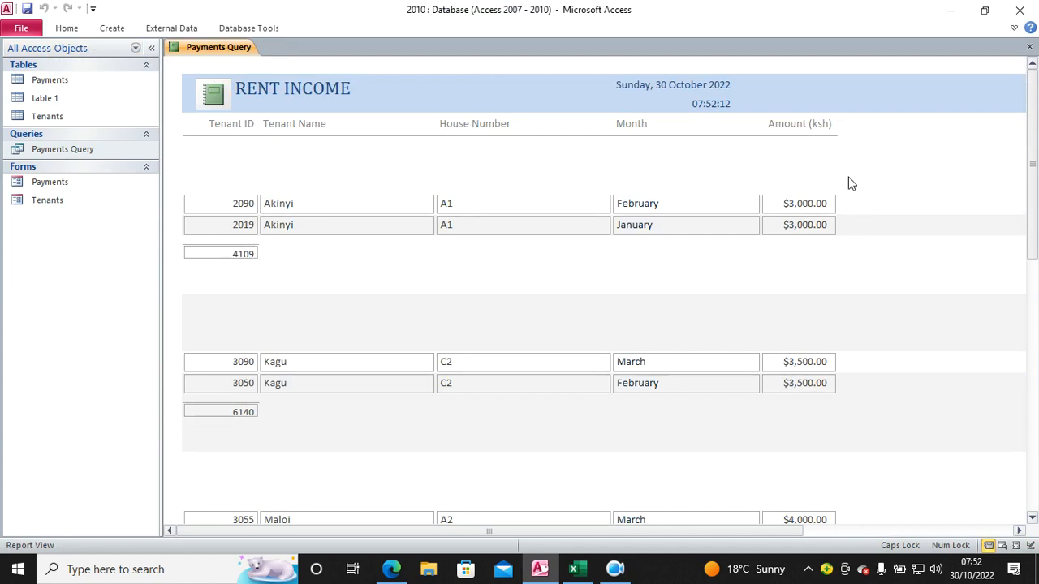
# - Reopen the Tenant Name group's totals settings in Design view and select Amount (Ksh) as the field to total on
pyautogui.rightClick(256, 151)
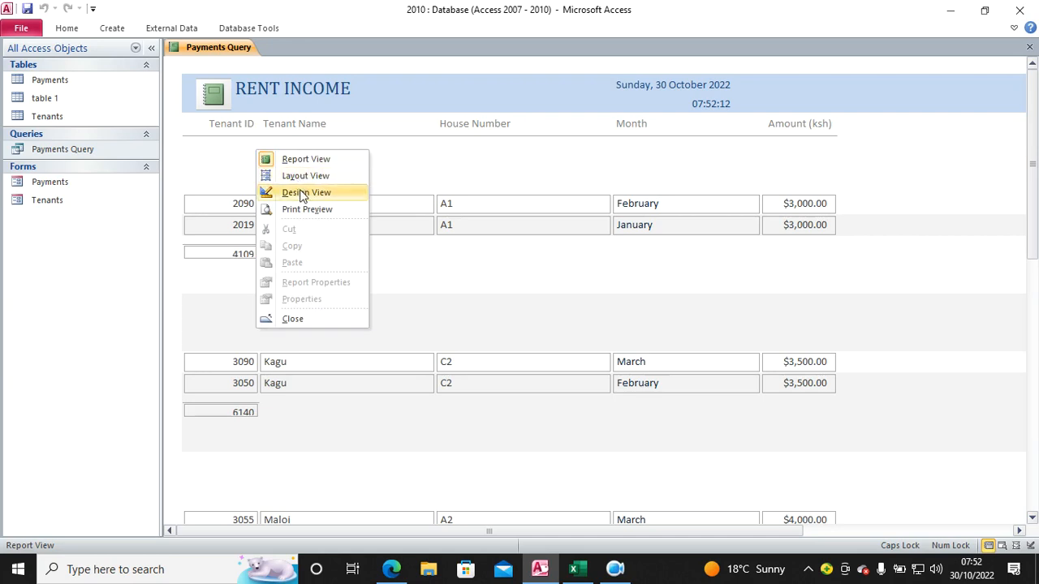
pyautogui.click(300, 192)
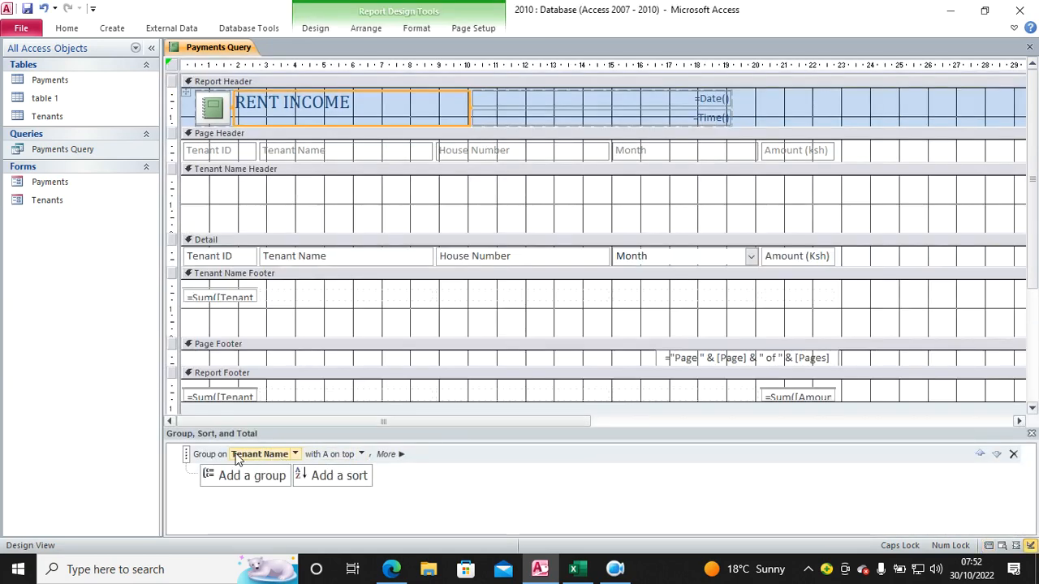
pyautogui.click(398, 460)
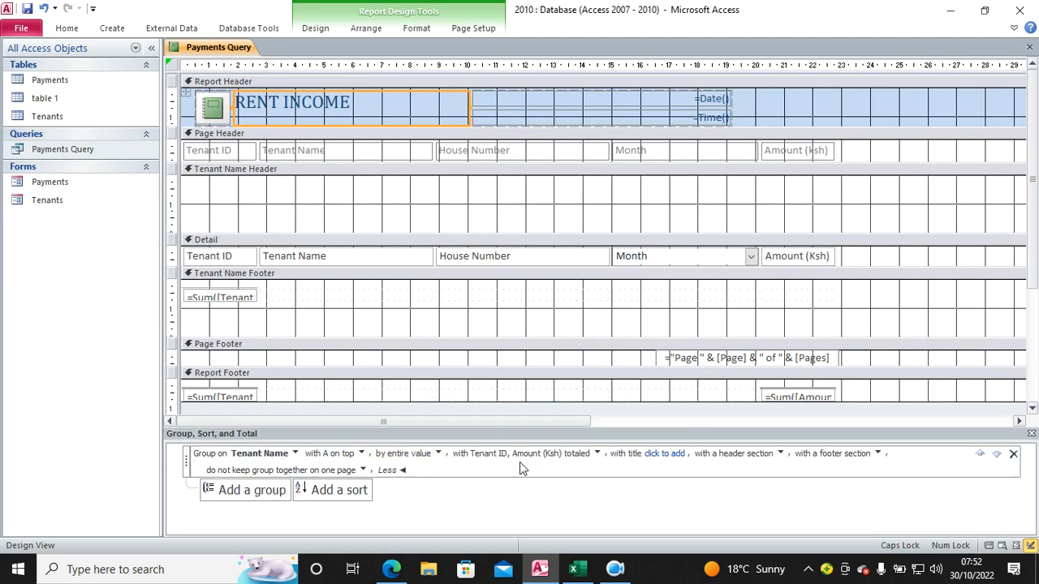
pyautogui.click(597, 454)
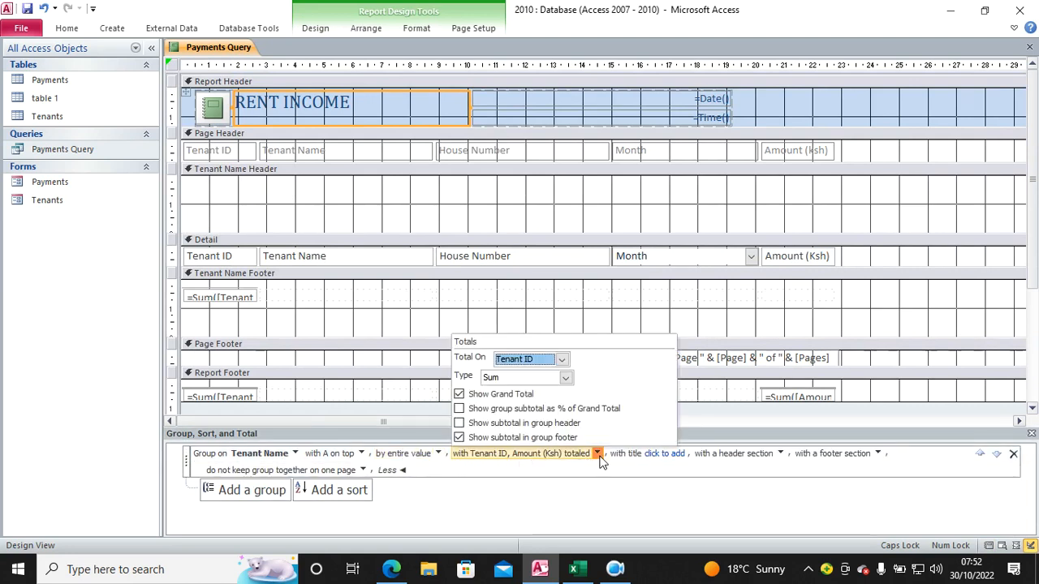
pyautogui.click(561, 360)
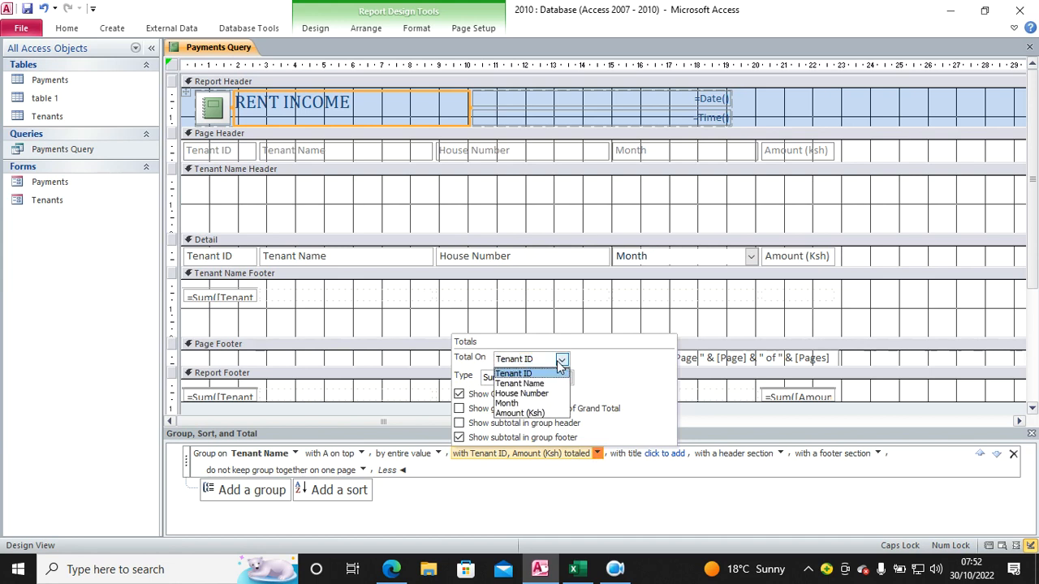
pyautogui.click(518, 414)
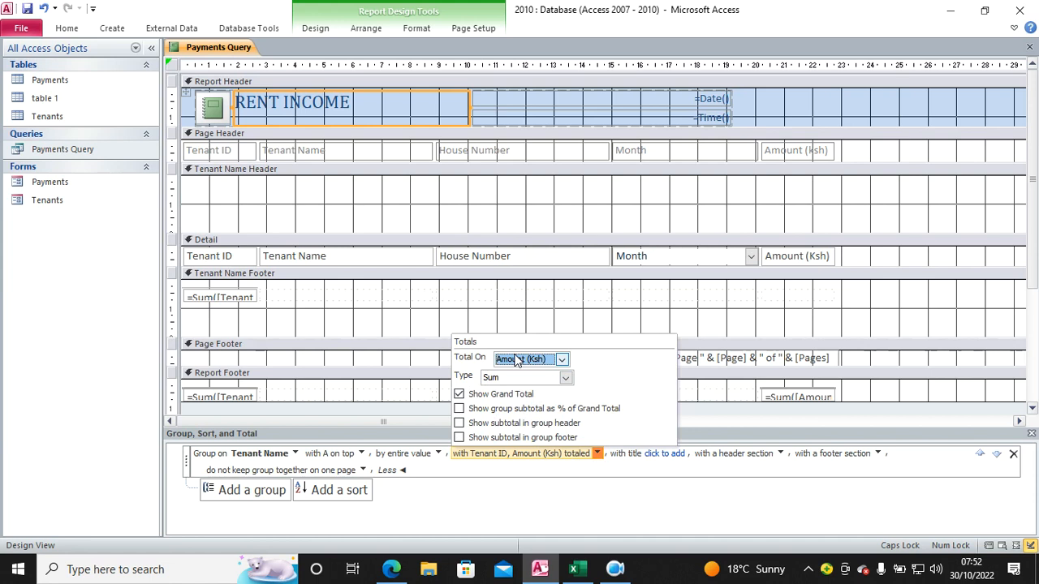
# - Check the required report name in the exam PDF in Edge, return to Access and save the report as Income
pyautogui.click(29, 9)
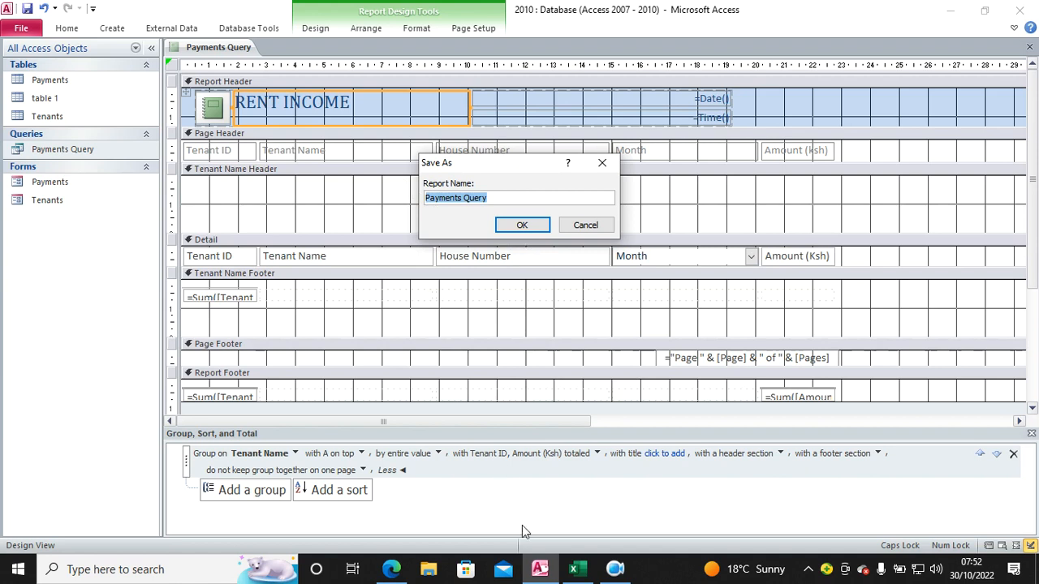
pyautogui.click(393, 570)
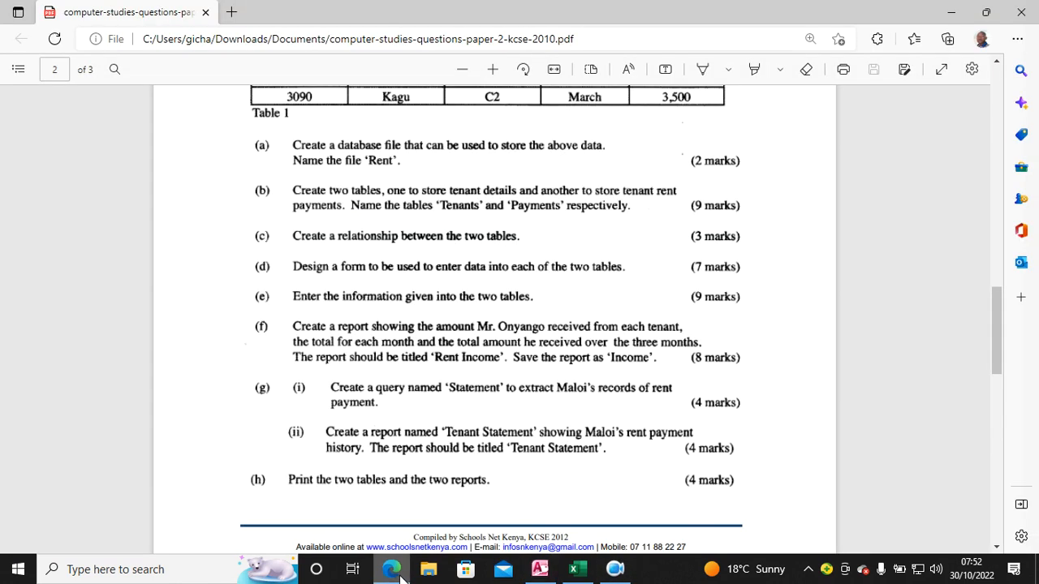
pyautogui.click(540, 569)
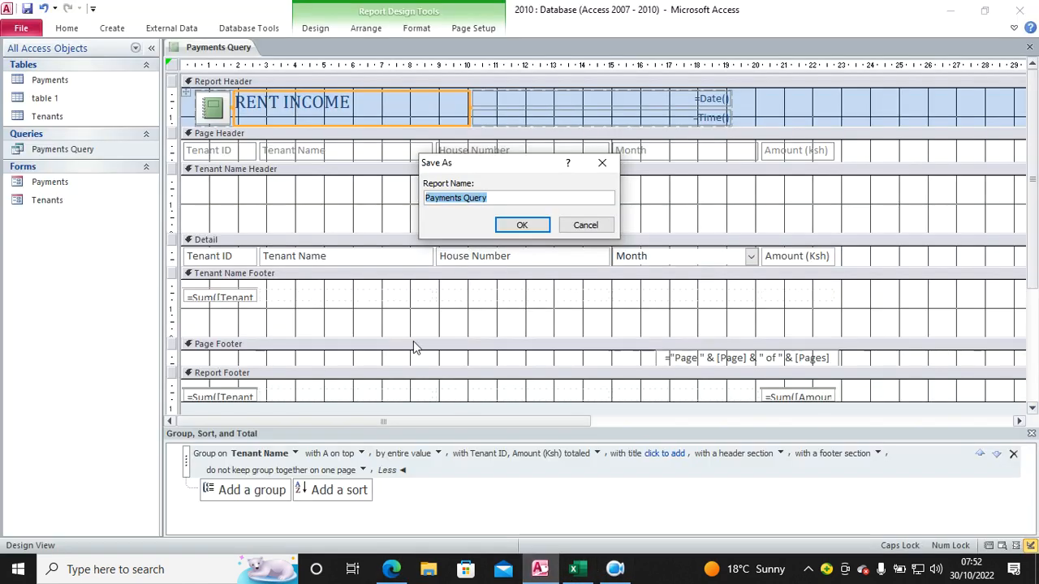
pyautogui.write('I')
pyautogui.press('capslock')
pyautogui.write('ncome')
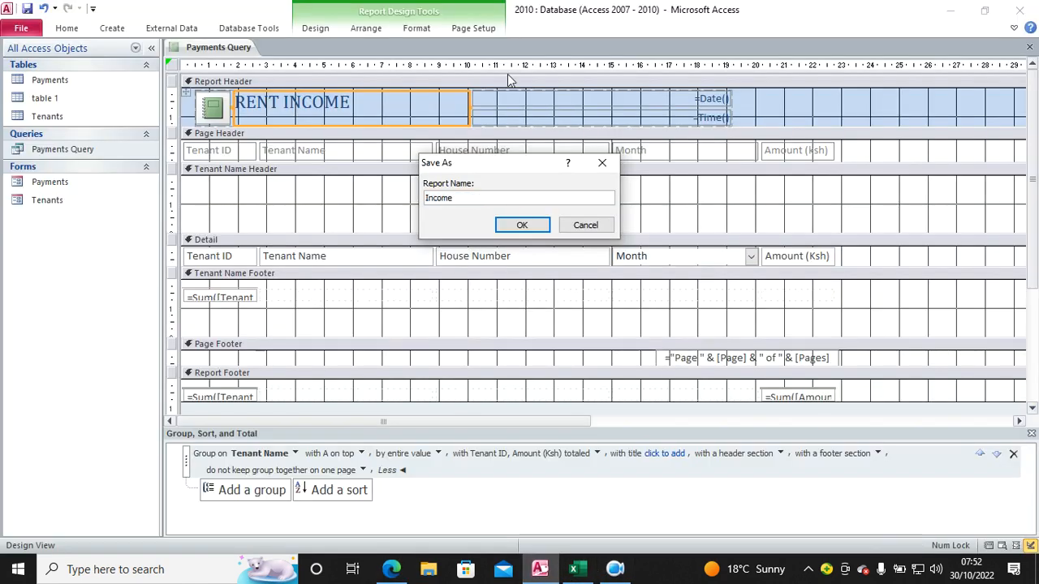
pyautogui.click(522, 225)
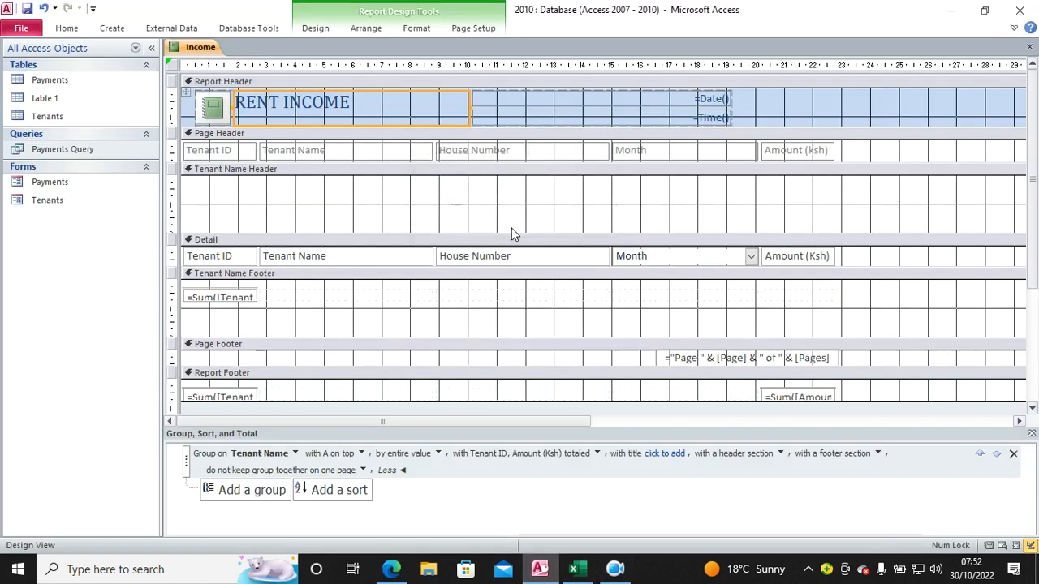
# - Review the subtotals under each tenant group of the Income report in Report view
pyautogui.click(65, 28)
pyautogui.click(18, 55)
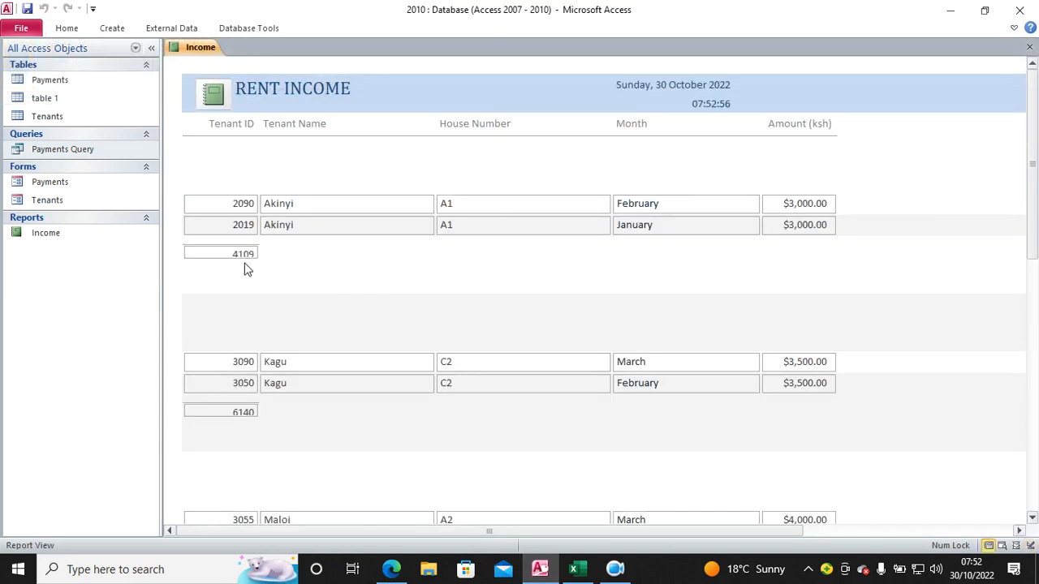
pyautogui.scroll(-5, 440, 331)
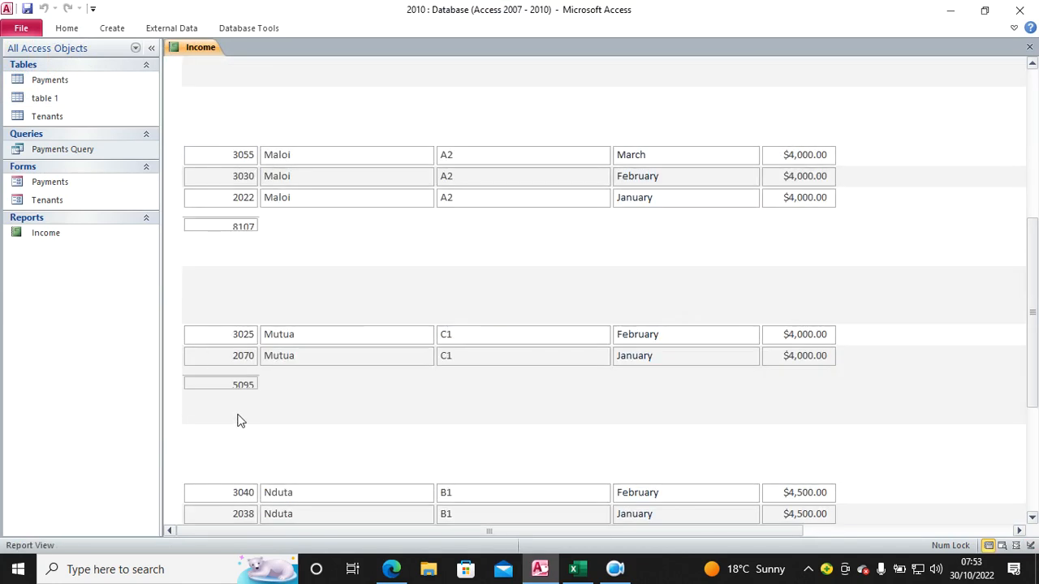
# - Enlarge the Tenant ID sum box in the Tenant Name Footer to about 4 cm wide and 1.3 cm high in Design view
pyautogui.rightClick(432, 252)
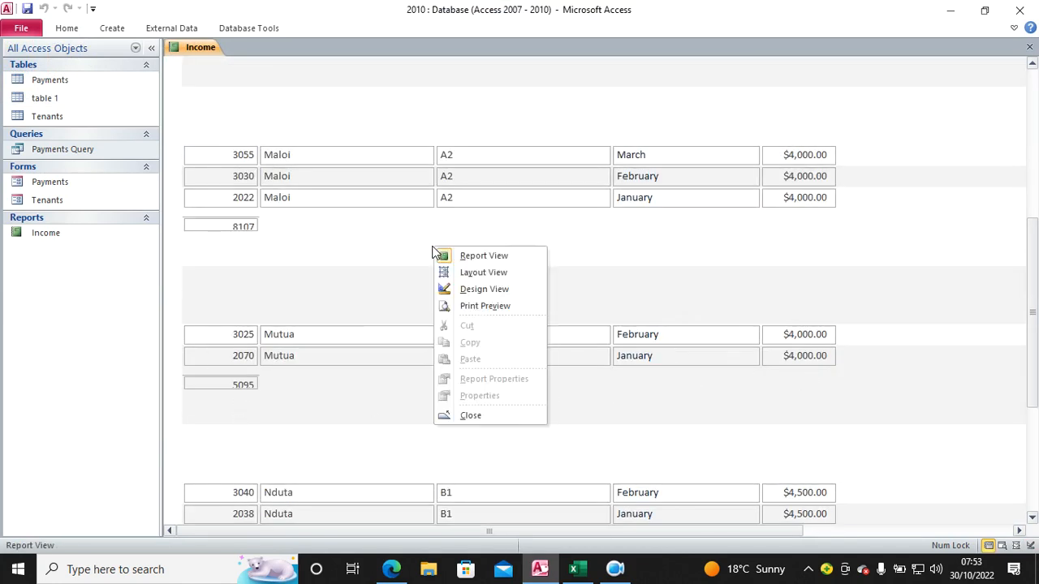
pyautogui.click(499, 292)
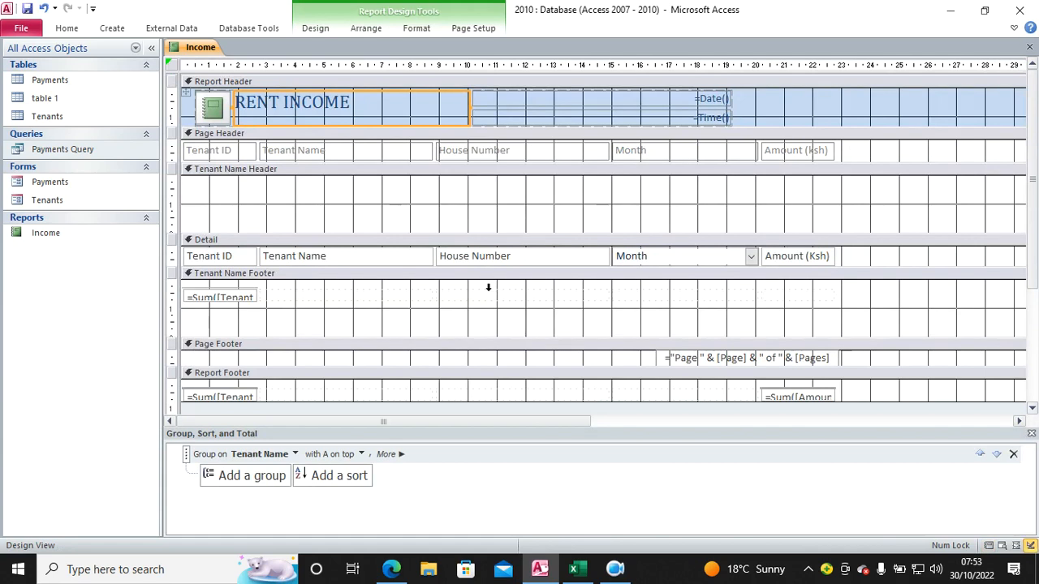
pyautogui.click(247, 297)
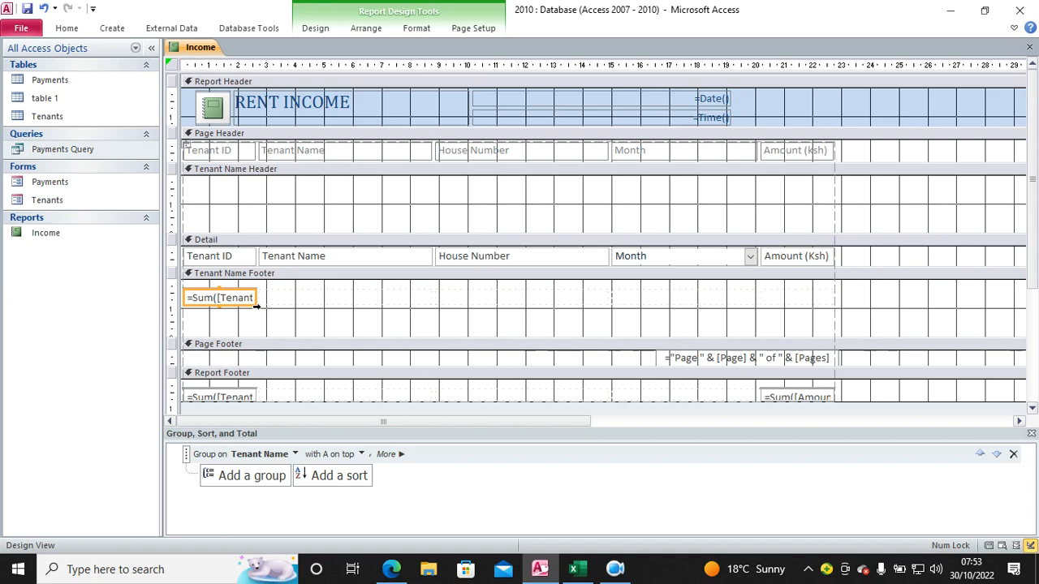
pyautogui.moveTo(253, 301); pyautogui.dragTo(302, 325)
# - Change the Tenant Name Footer sum expression to =Sum([Amount(Ksh)]) and preview the report, leaving the requested parameter value blank
pyautogui.click(269, 298)
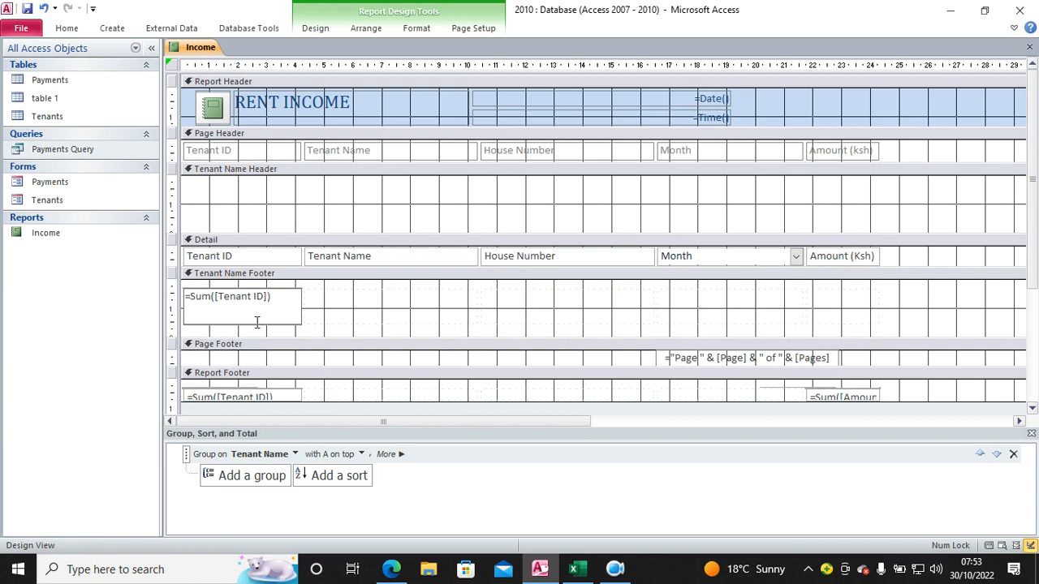
pyautogui.press('BackSpace')
pyautogui.press('BackSpace')
pyautogui.press('BackSpace')
pyautogui.press('BackSpace')
pyautogui.press('BackSpace')
pyautogui.press('BackSpace')
pyautogui.press('BackSpace')
pyautogui.press('BackSpace')
pyautogui.write('Amount(Ksh')
pyautogui.click(68, 29)
pyautogui.click(18, 57)
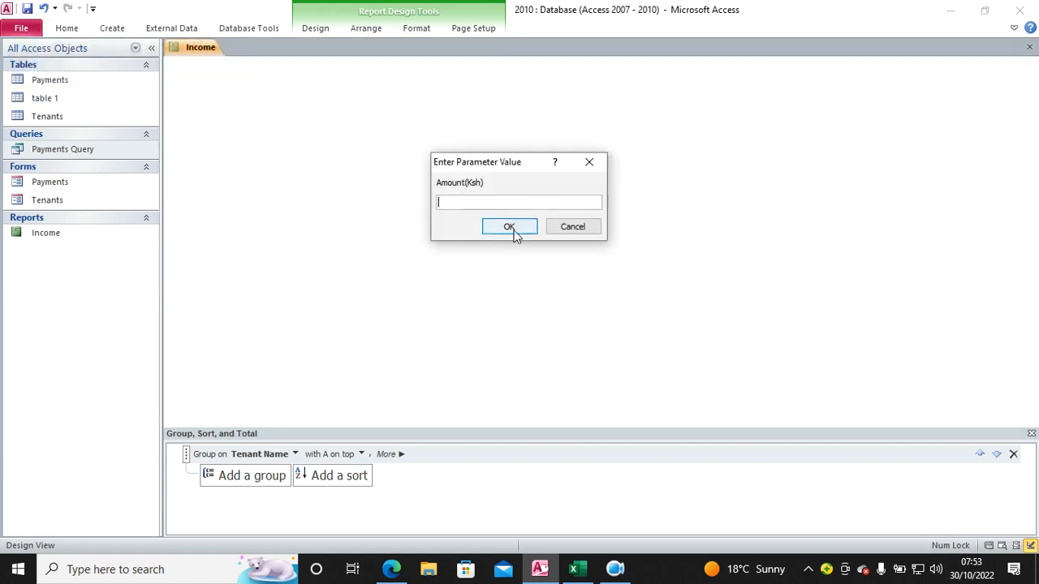
pyautogui.click(509, 228)
# - Correct the footer sum's field reference to Amount (Ksh), with a space, then save the report and review each tenant's total
pyautogui.rightClick(389, 277)
pyautogui.click(452, 319)
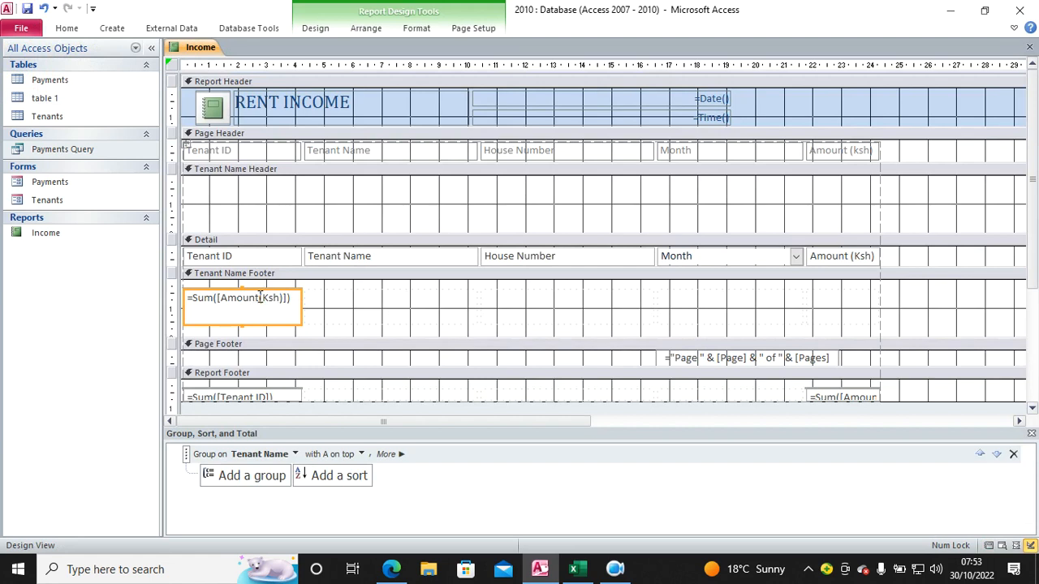
pyautogui.click(260, 297)
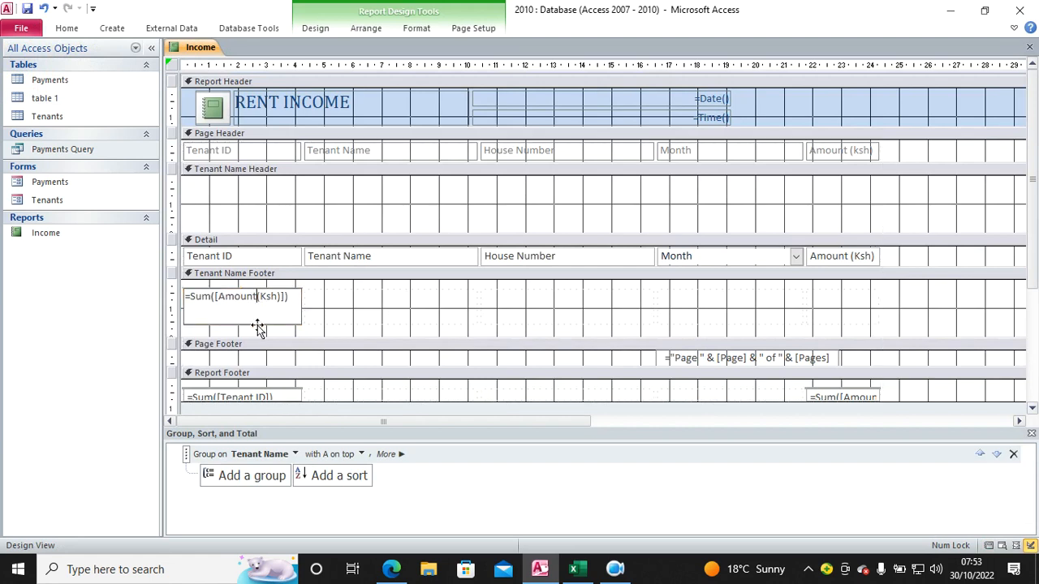
pyautogui.click(27, 9)
pyautogui.click(56, 30)
pyautogui.click(13, 68)
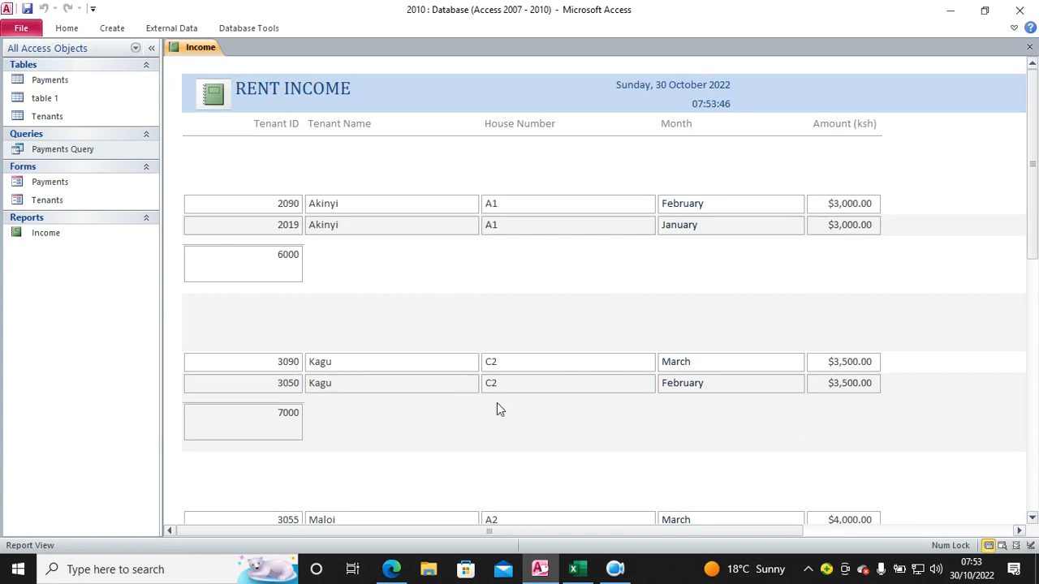
pyautogui.scroll(-3, 237, 414)
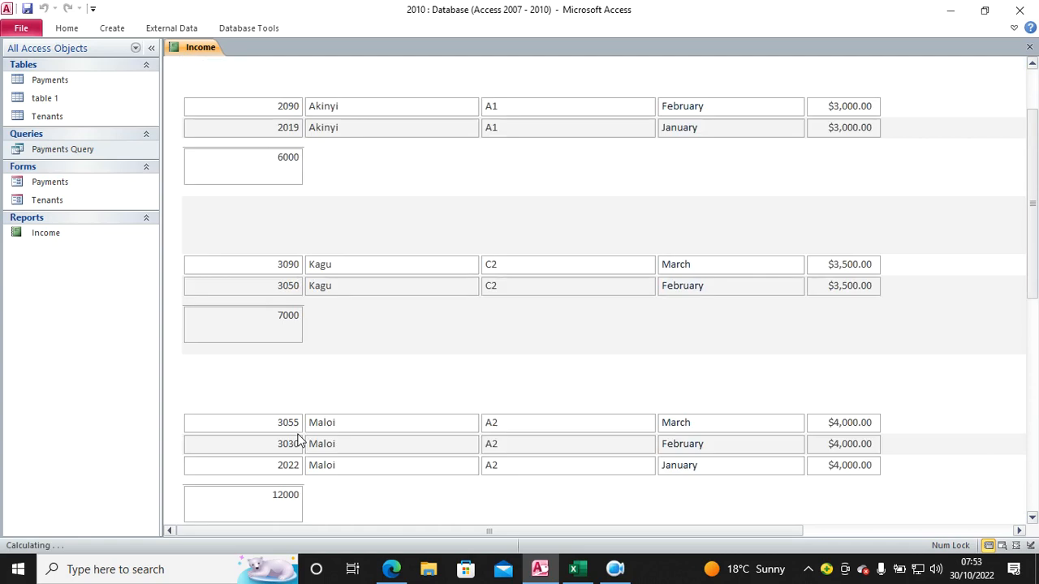
pyautogui.scroll(3, 500, 322)
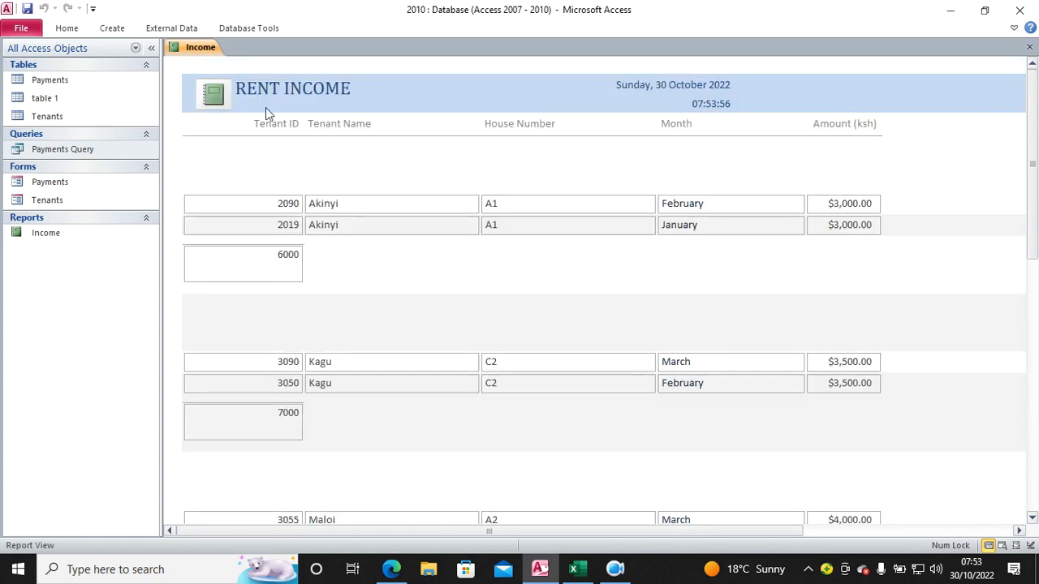
# - Close the Income report
pyautogui.rightClick(203, 65)
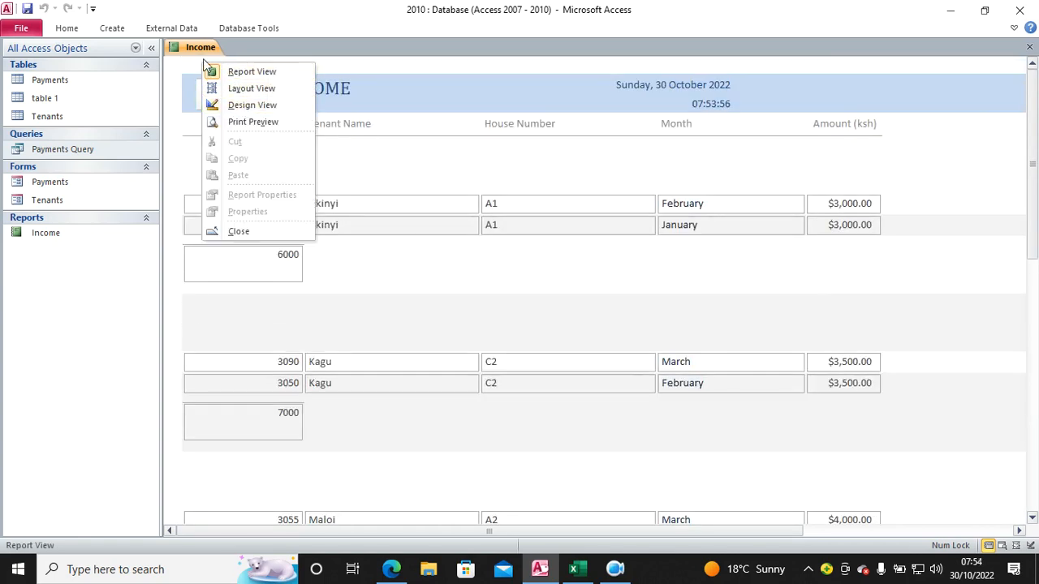
pyautogui.rightClick(203, 48)
pyautogui.click(253, 96)
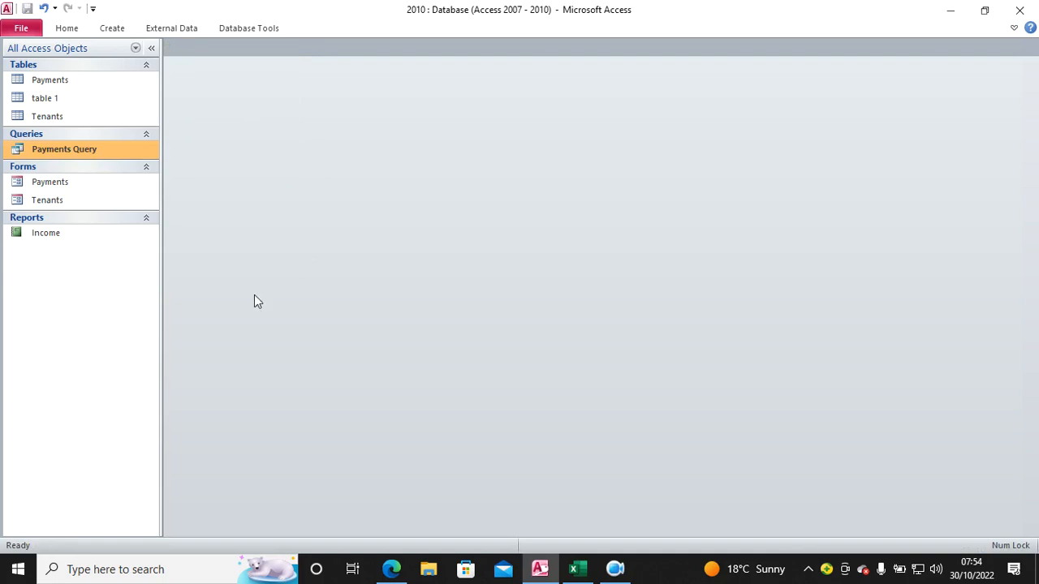
# - Read tasks (g) and (h) in the exam PDF in Edge and return to Access
pyautogui.click(391, 568)
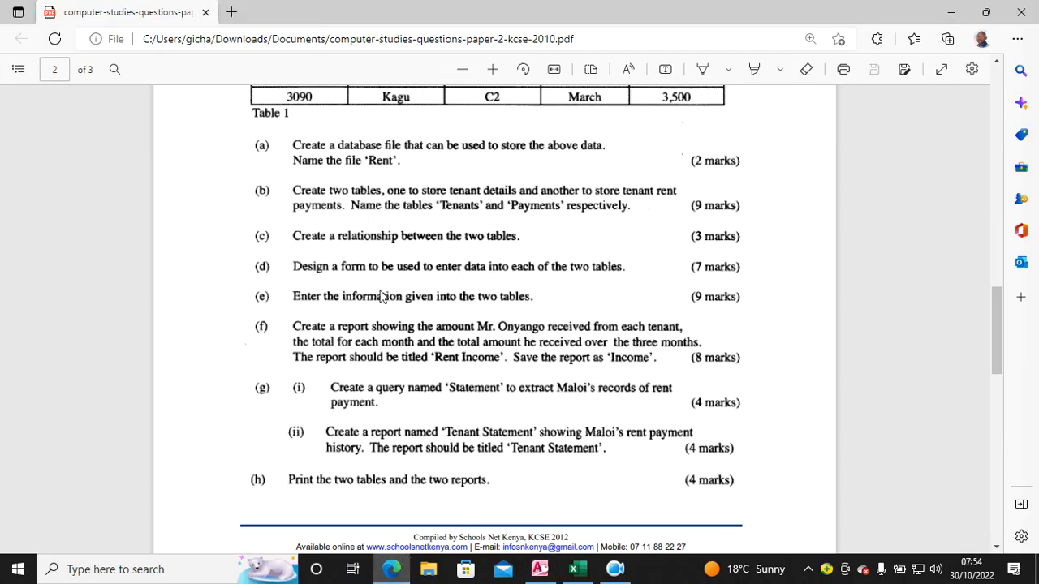
pyautogui.scroll(-2, 381, 297)
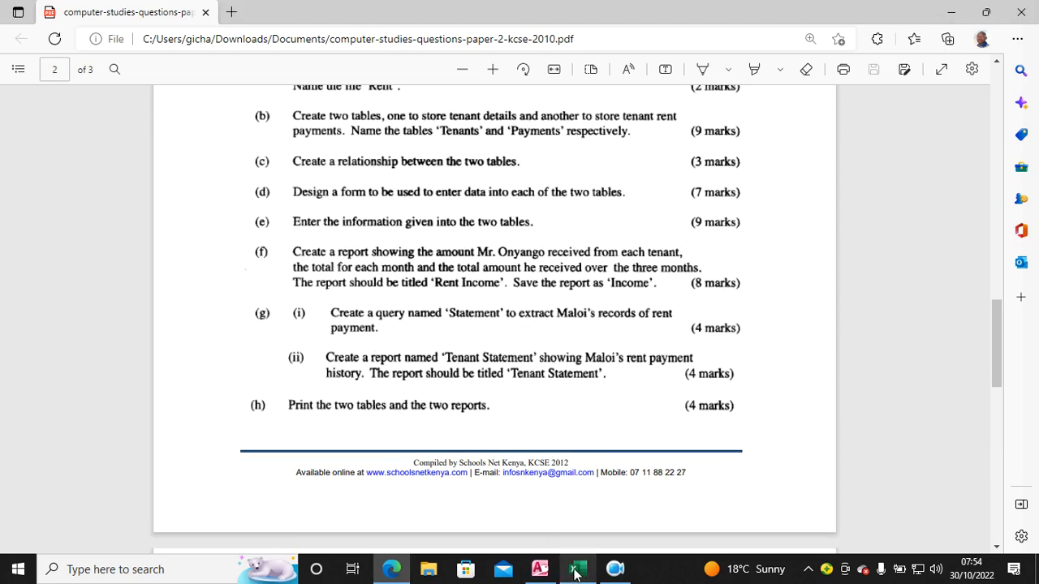
pyautogui.click(540, 570)
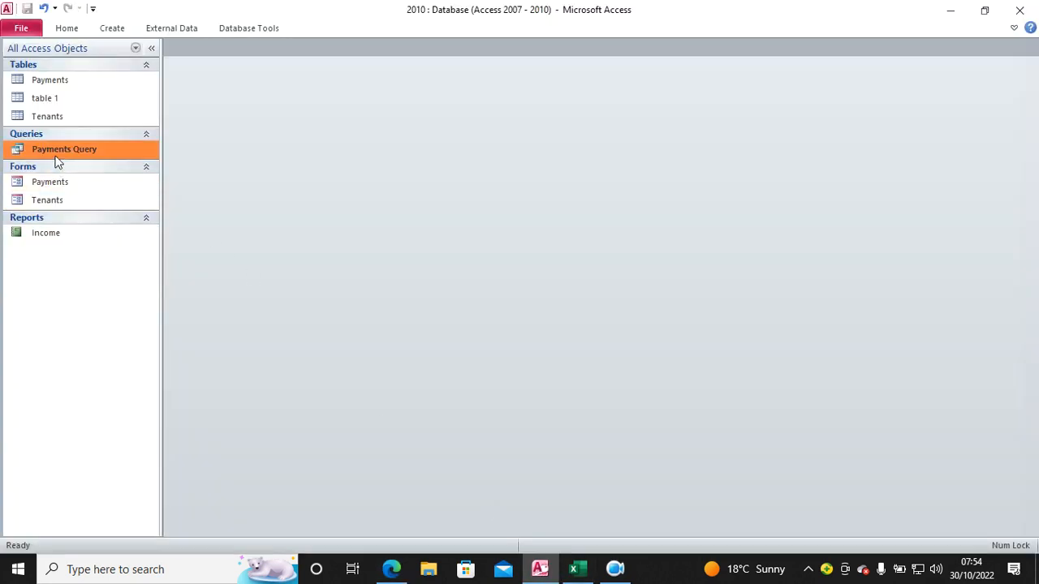
# - Open the Payments table to view its records and close it again
pyautogui.doubleClick(55, 84)
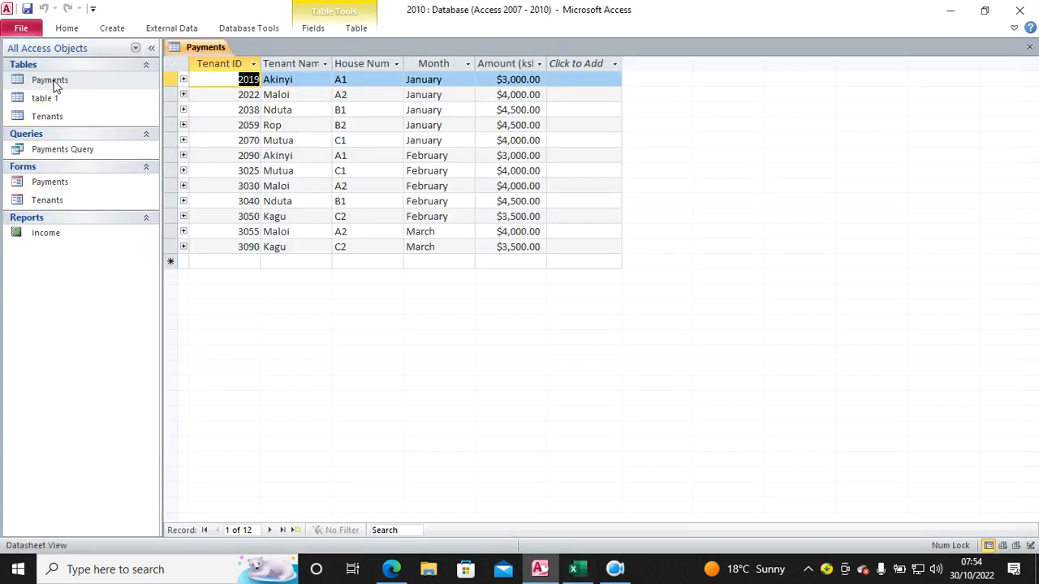
pyautogui.rightClick(190, 47)
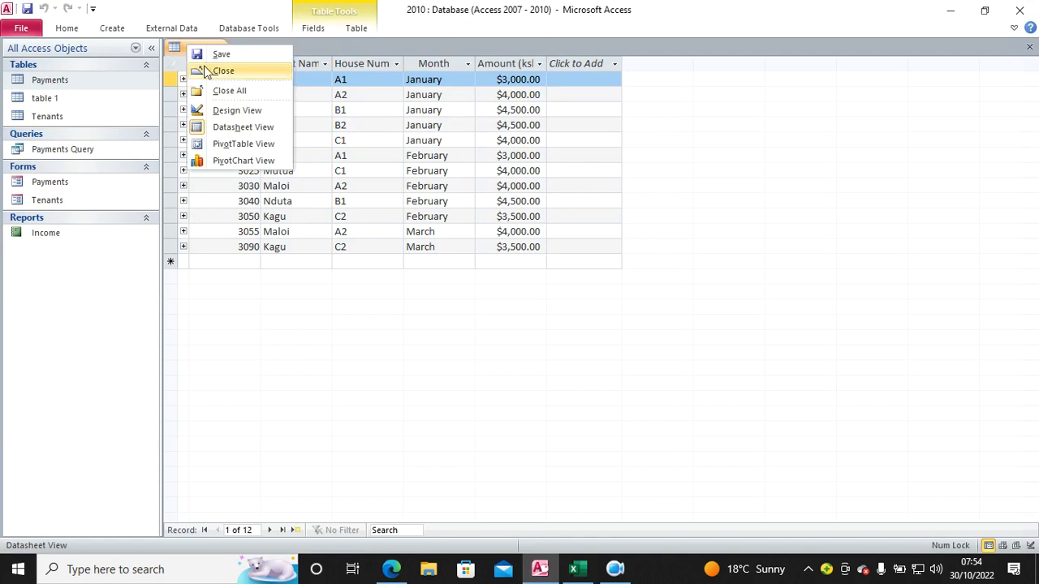
pyautogui.click(207, 70)
# - Create a simple query with all fields of the Payments table, titled with the name of the tenant from task (g) in lowercase
pyautogui.click(112, 28)
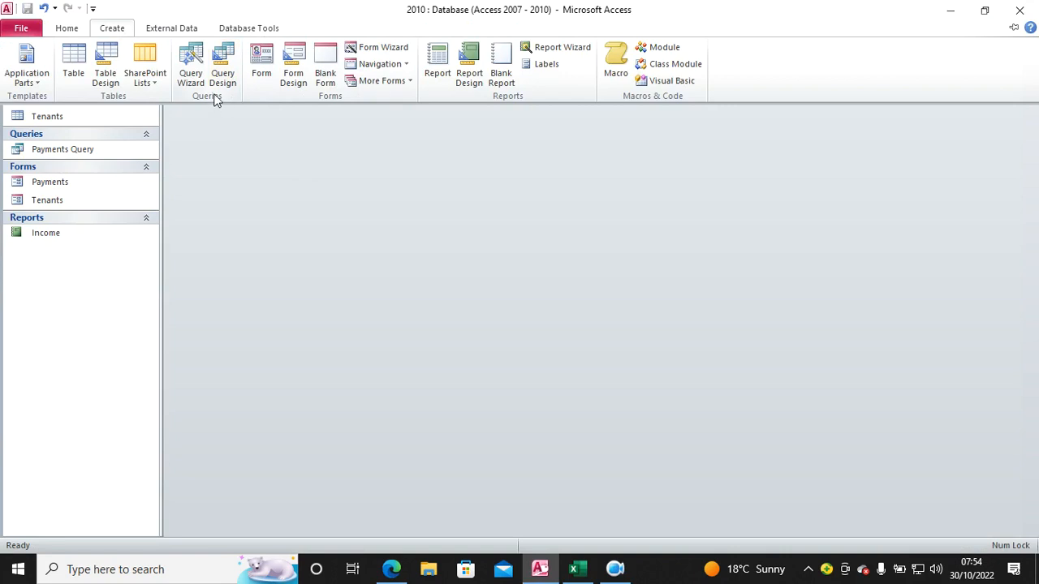
pyautogui.click(193, 75)
pyautogui.click(576, 359)
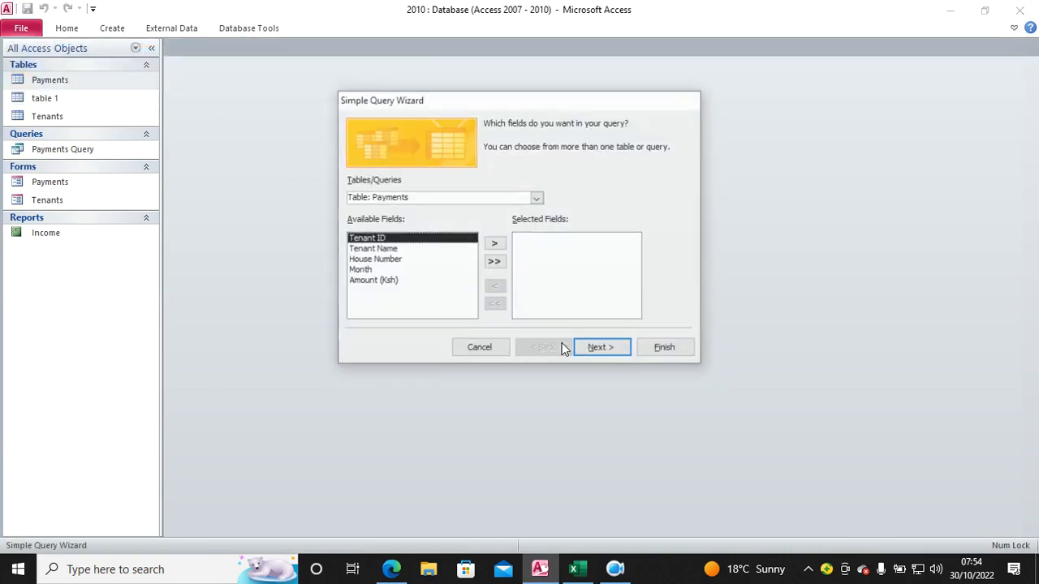
pyautogui.click(495, 261)
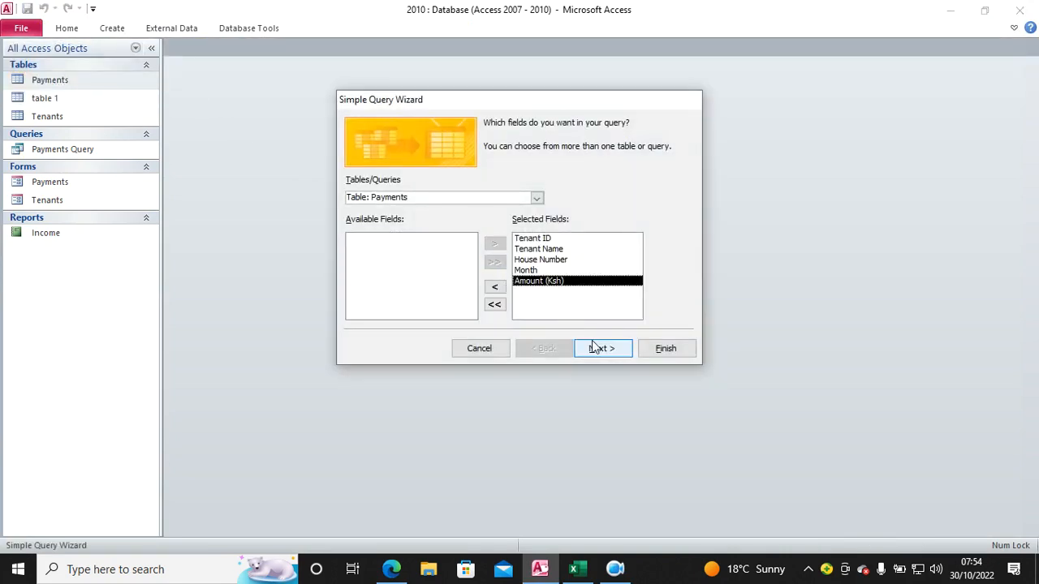
pyautogui.click(597, 350)
pyautogui.click(595, 352)
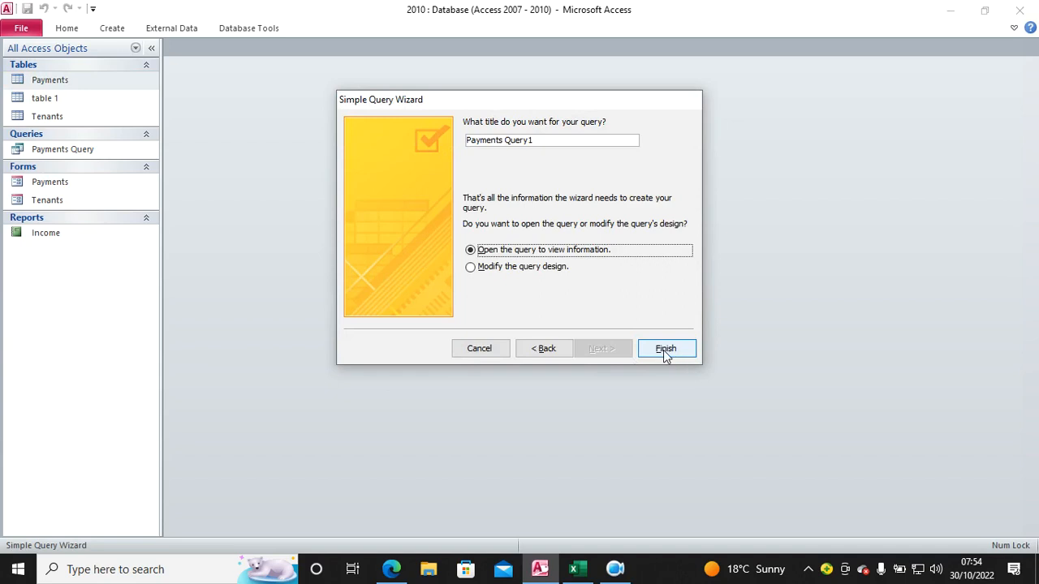
pyautogui.moveTo(552, 139); pyautogui.dragTo(402, 134)
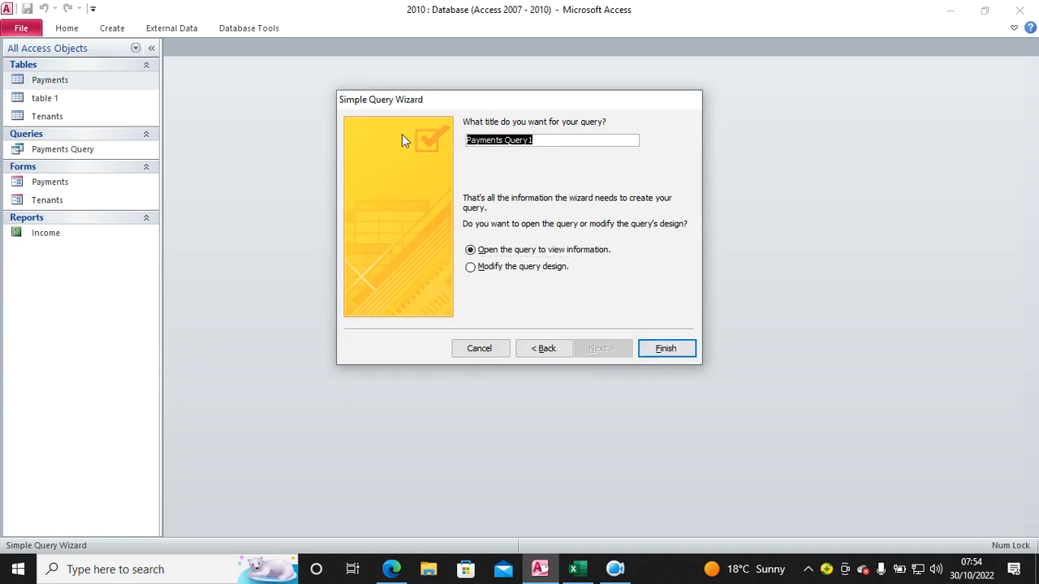
pyautogui.write('maloi')
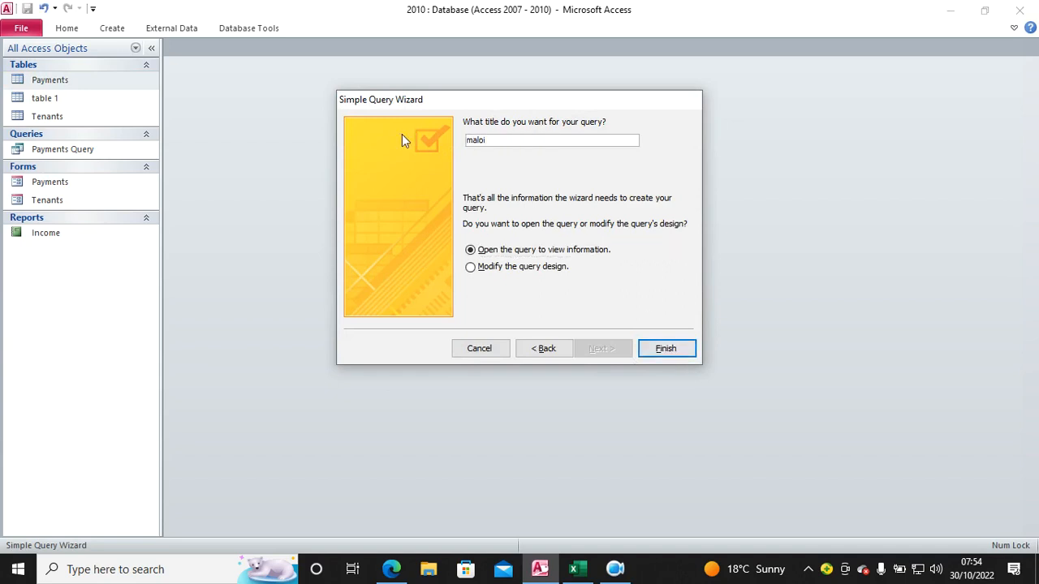
pyautogui.press('Return')
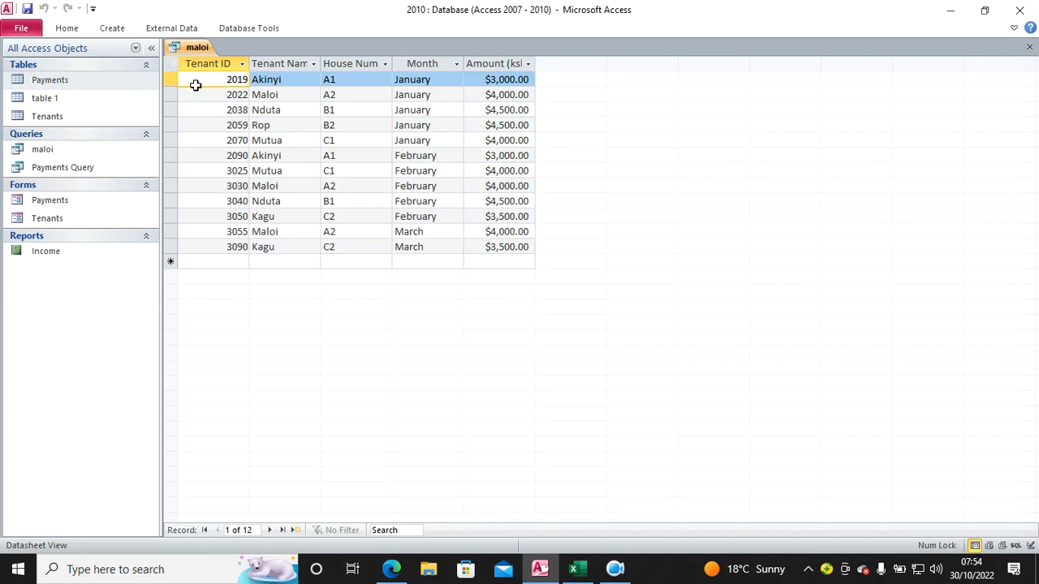
# - In the new query's Design view, set the Tenant Name criterion to the capitalized name of the tenant from task (g)
pyautogui.rightClick(189, 38)
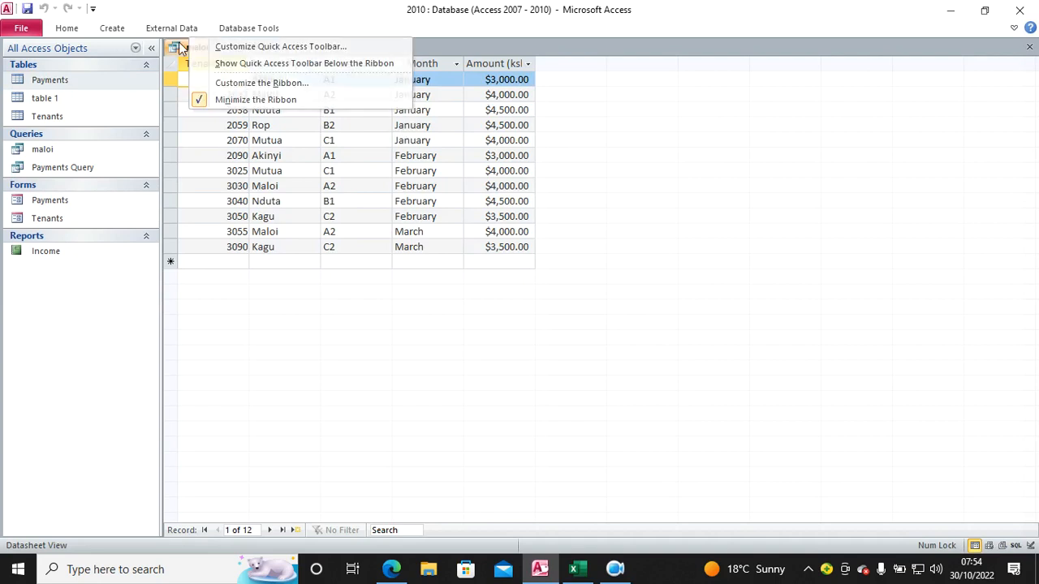
pyautogui.rightClick(182, 47)
pyautogui.click(234, 108)
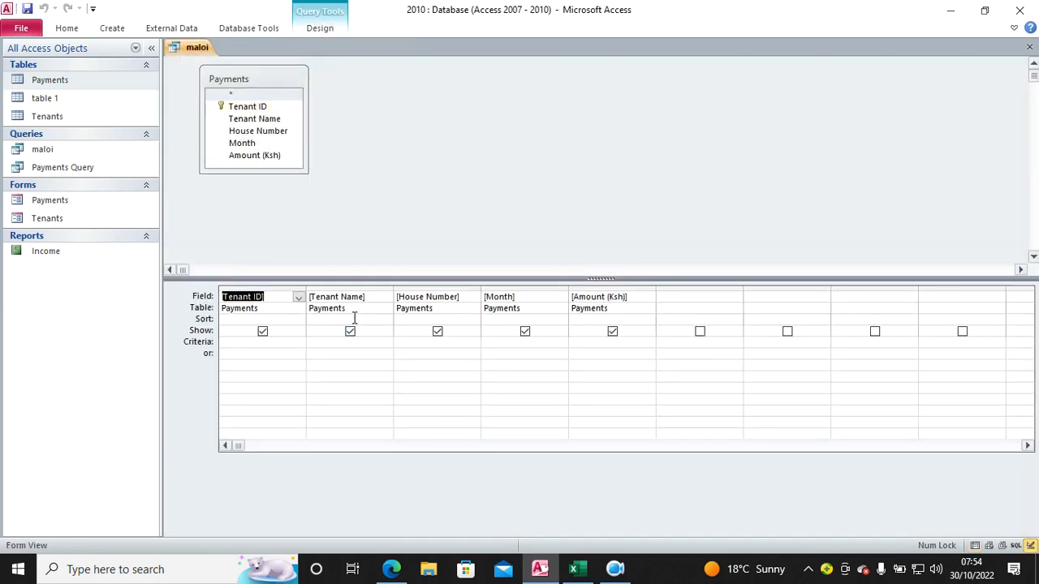
pyautogui.click(318, 343)
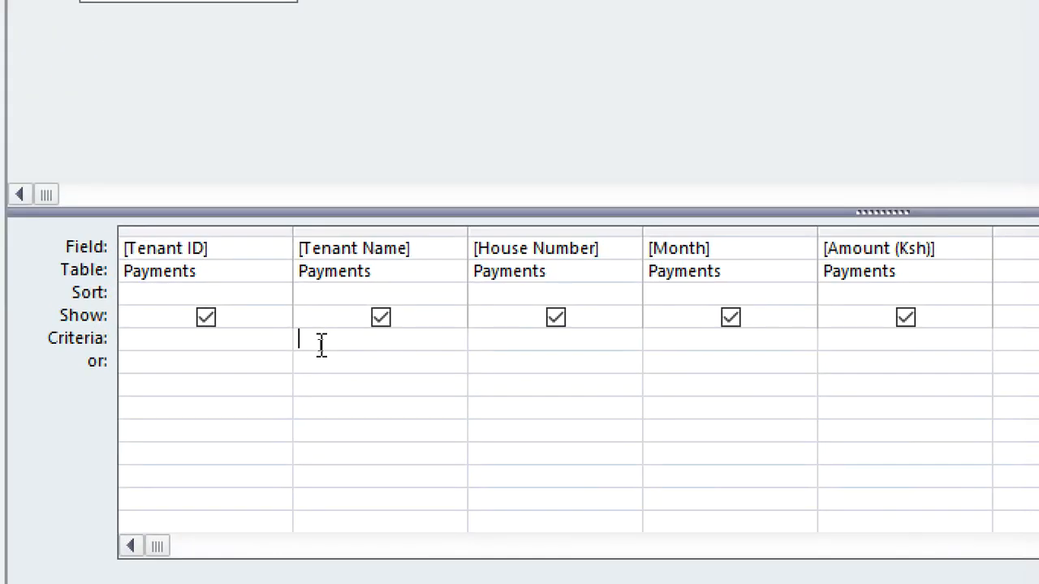
pyautogui.write('m')
pyautogui.press('BackSpace')
pyautogui.write('Maloi')
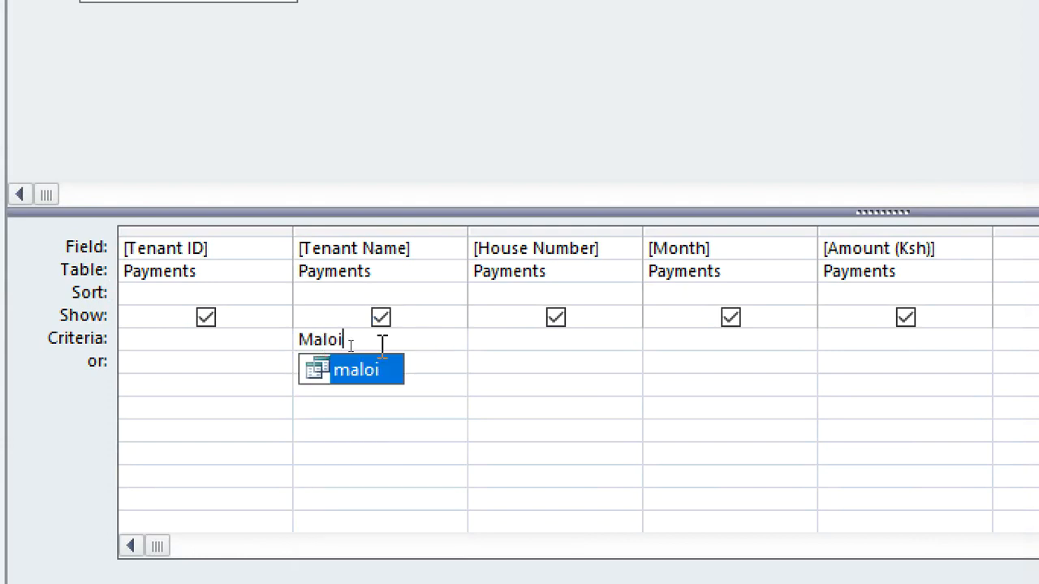
pyautogui.press('Return')
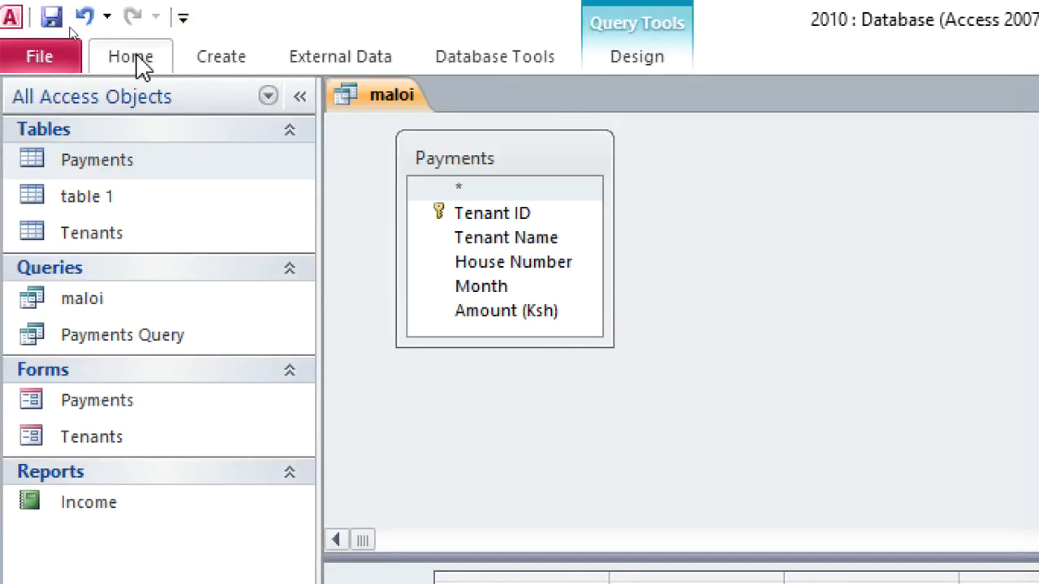
# - Display the filtered query in Datasheet view, check the Tenant Name column, and close the query
pyautogui.click(139, 65)
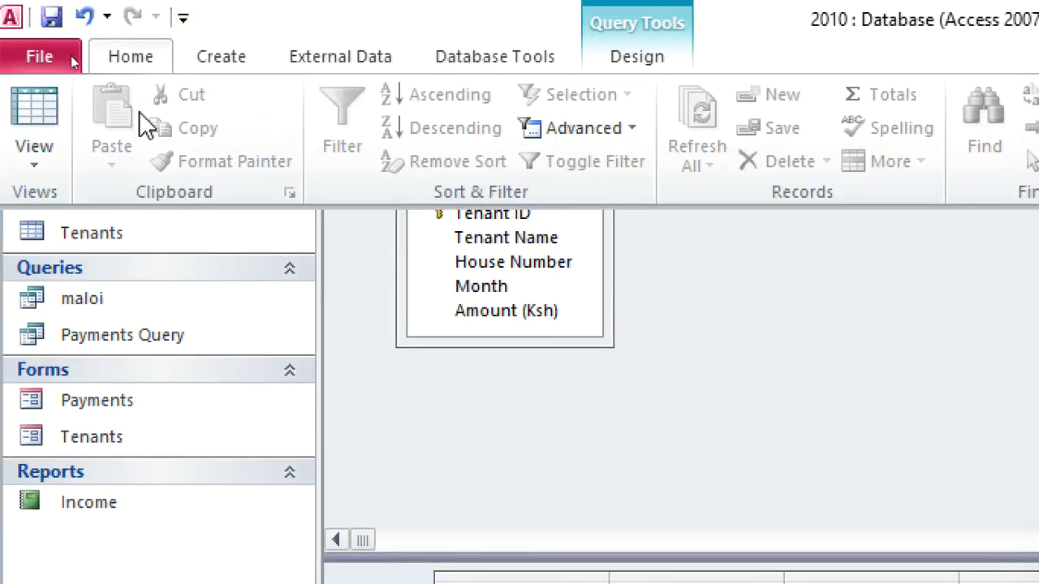
pyautogui.click(40, 101)
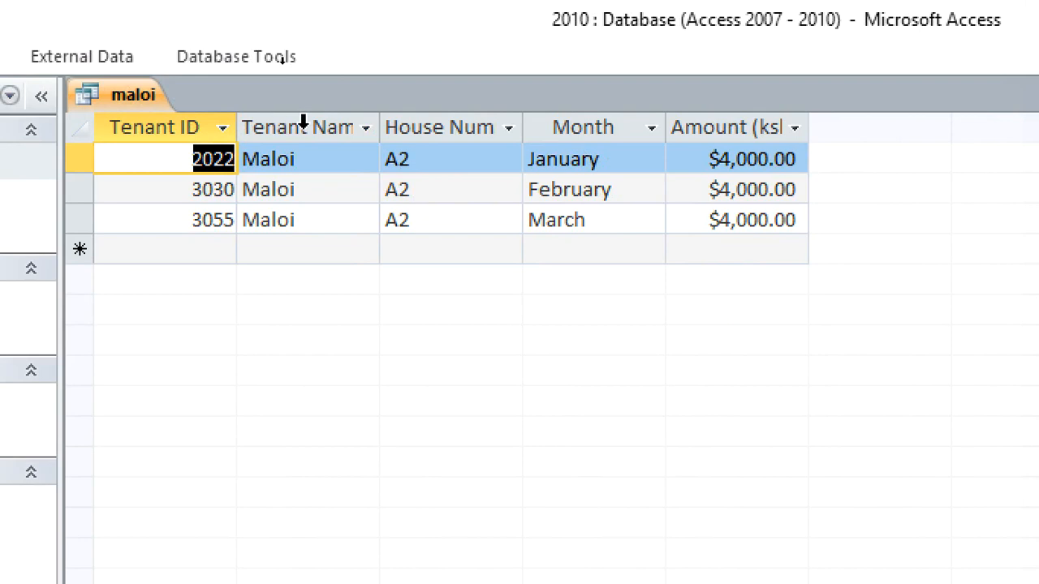
pyautogui.click(304, 121)
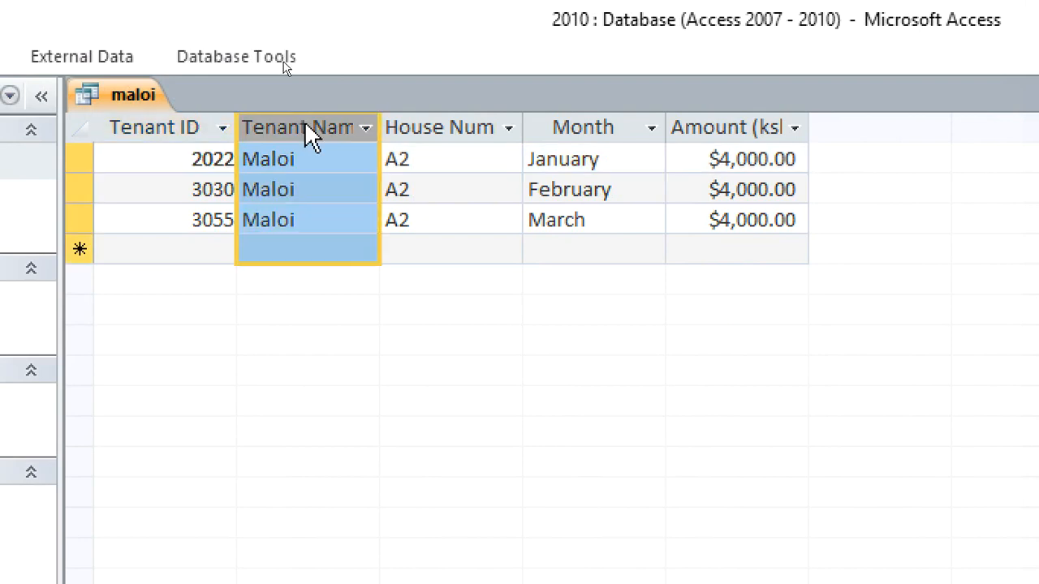
pyautogui.rightClick(138, 99)
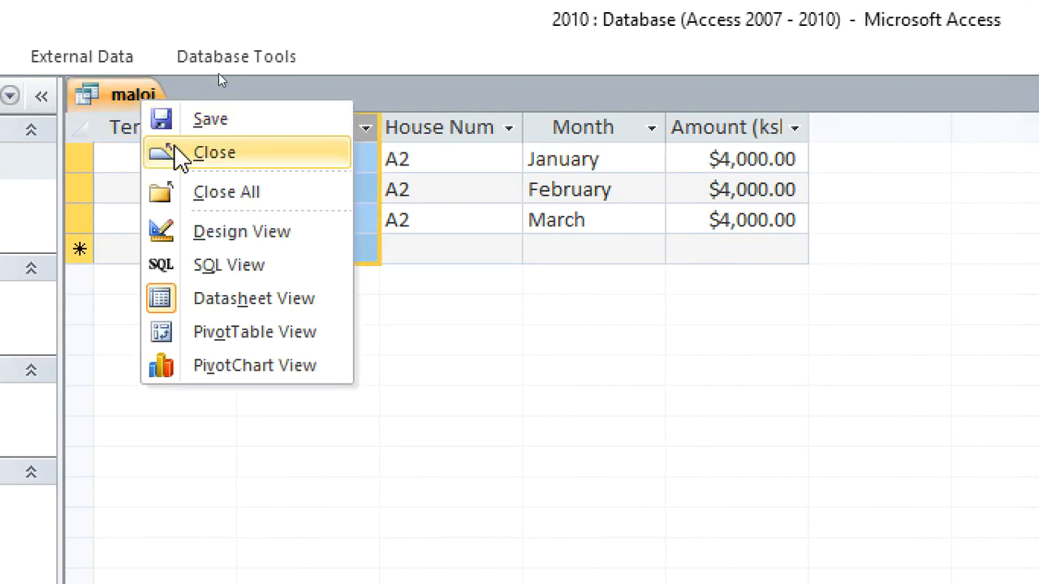
pyautogui.click(184, 154)
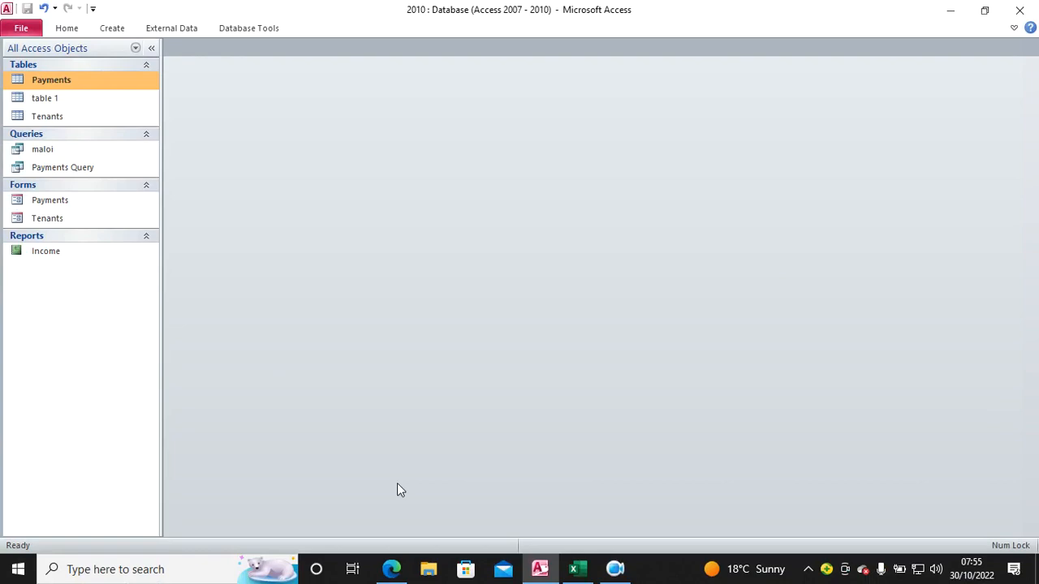
# - Read task (g)(ii) in the exam PDF in Edge, return to Access, and create a report from the tenant's query
pyautogui.click(403, 566)
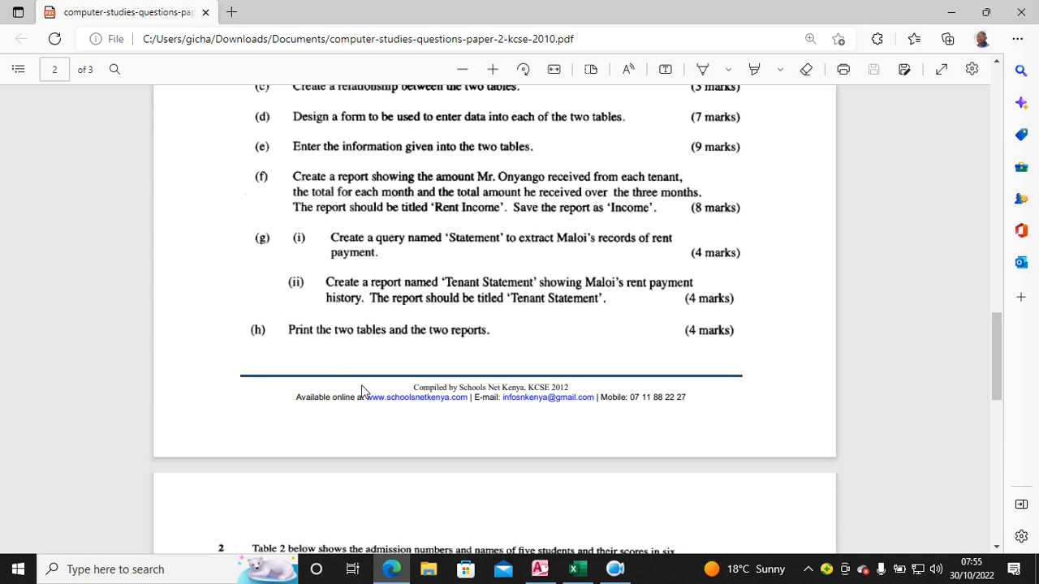
pyautogui.click(540, 569)
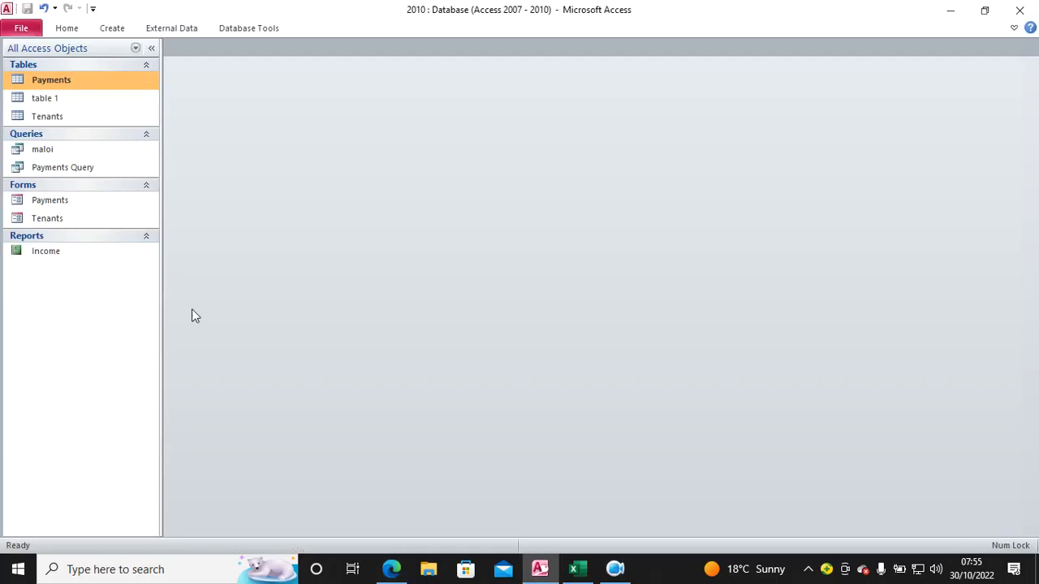
pyautogui.click(58, 155)
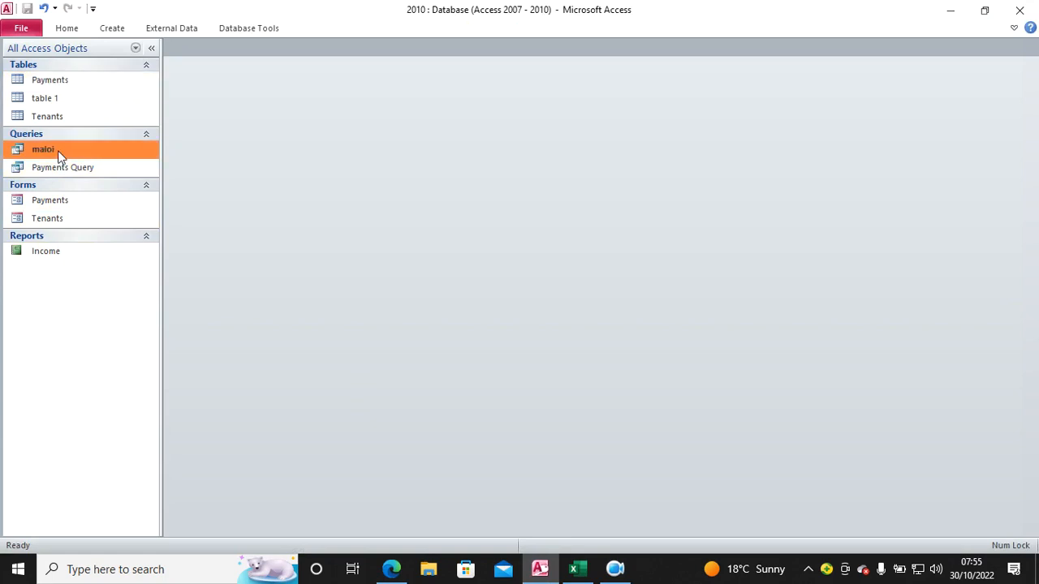
pyautogui.click(112, 29)
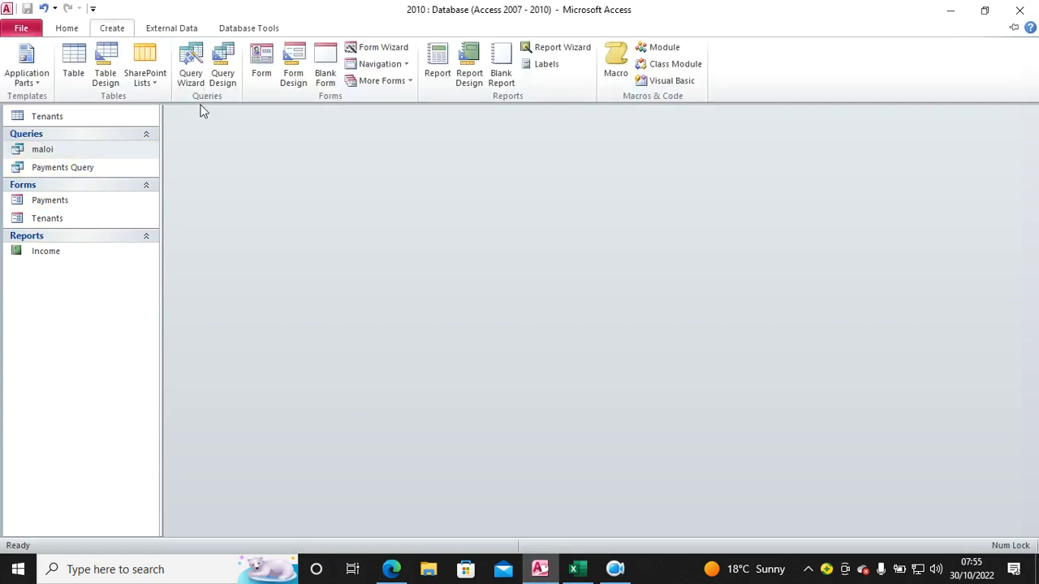
pyautogui.click(437, 63)
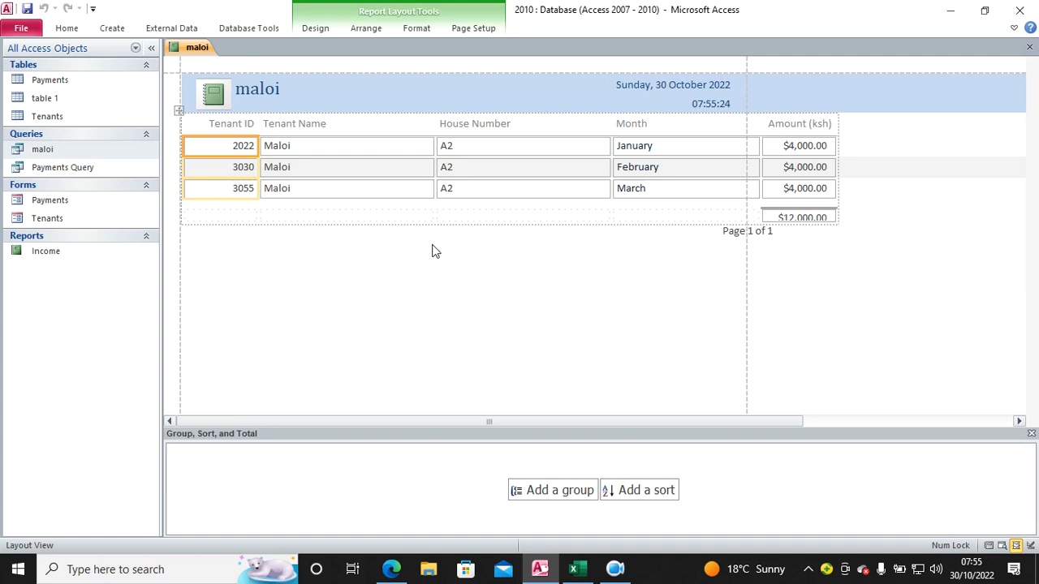
# - In Design view, change the report header title to Tenant Statement, checking the wording in the exam PDF in Edge
pyautogui.rightClick(350, 247)
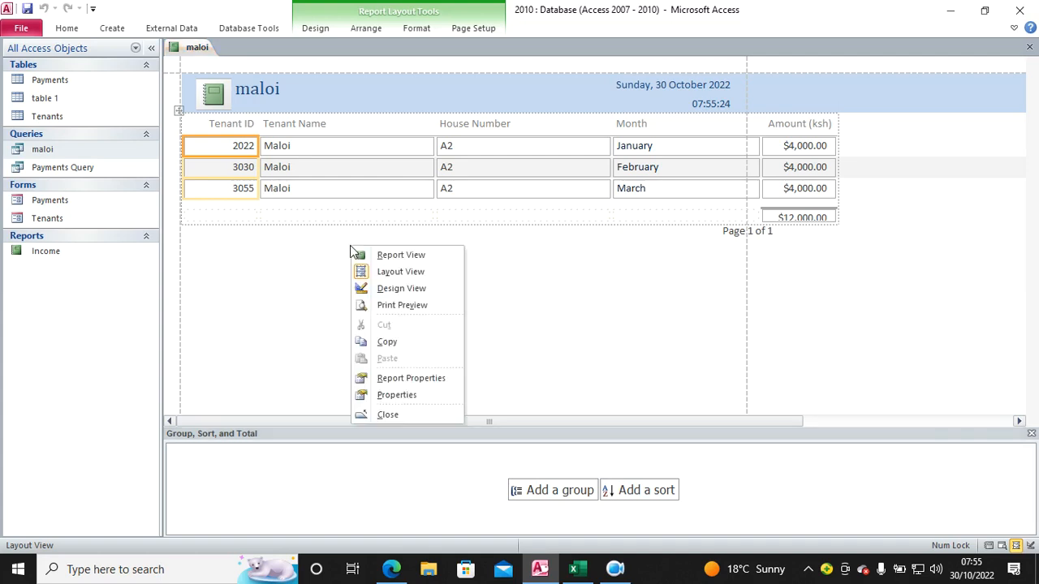
pyautogui.click(375, 287)
pyautogui.click(318, 108)
pyautogui.moveTo(320, 109); pyautogui.dragTo(231, 93)
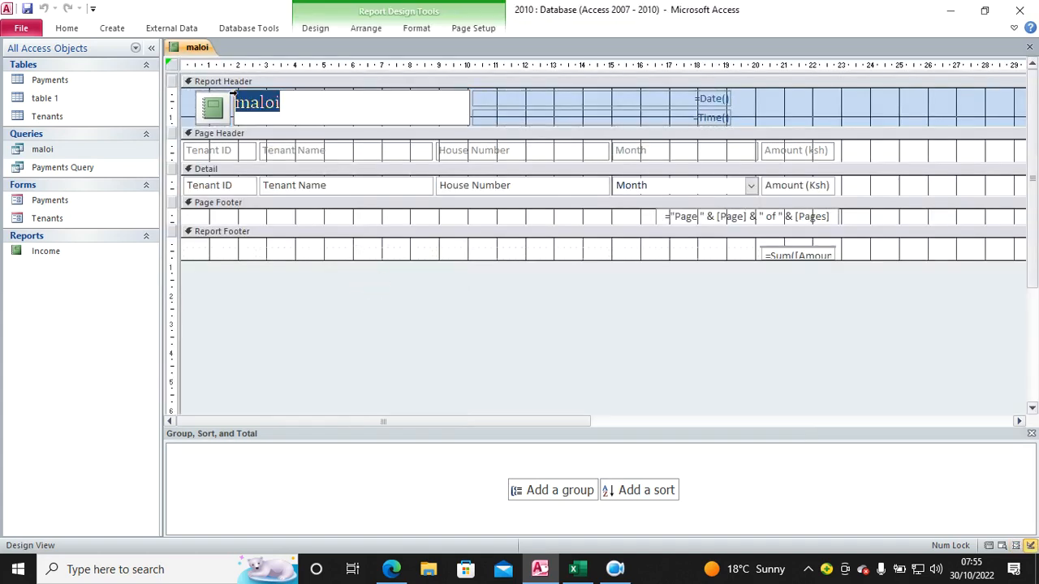
pyautogui.press('capslock')
pyautogui.click(391, 569)
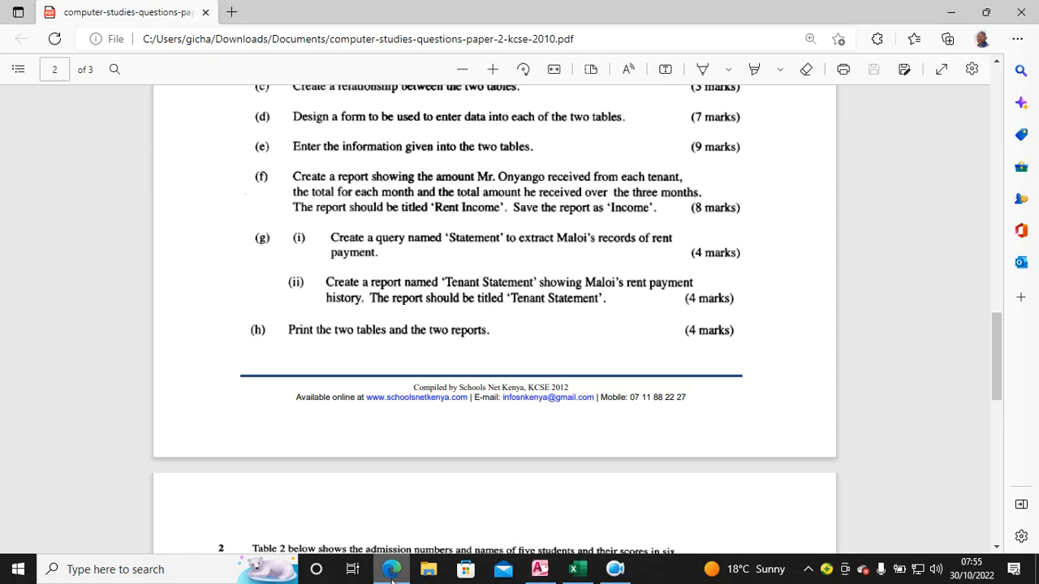
pyautogui.click(540, 570)
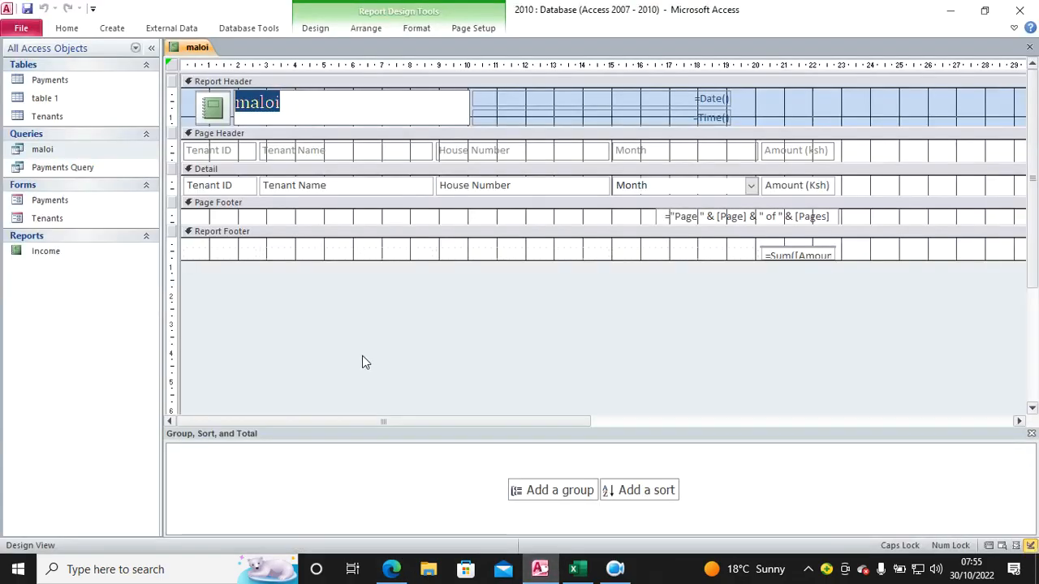
pyautogui.write('T')
pyautogui.press('capslock')
pyautogui.write('ena')
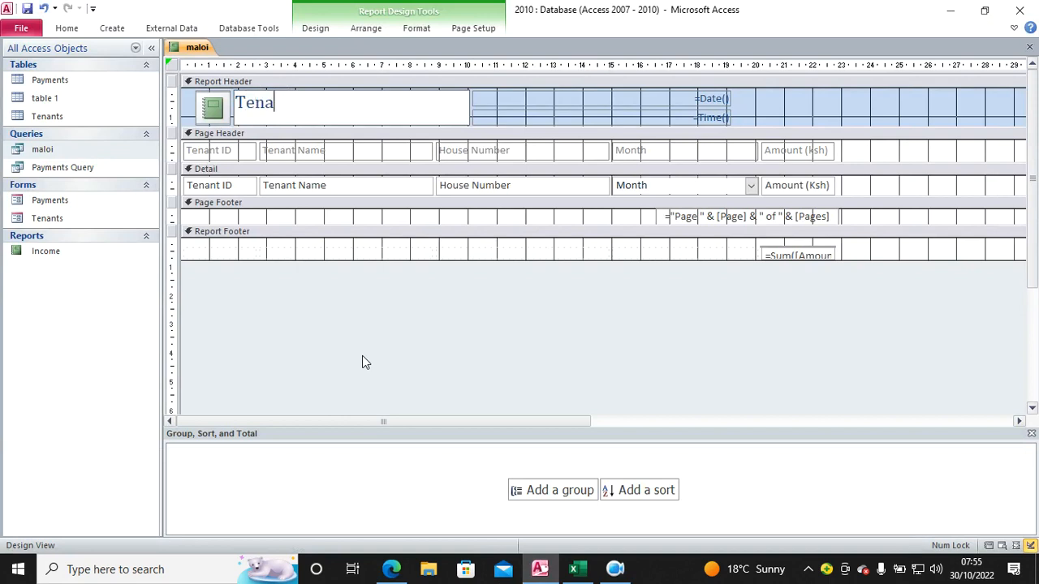
pyautogui.write('nt S')
pyautogui.write('tmen')
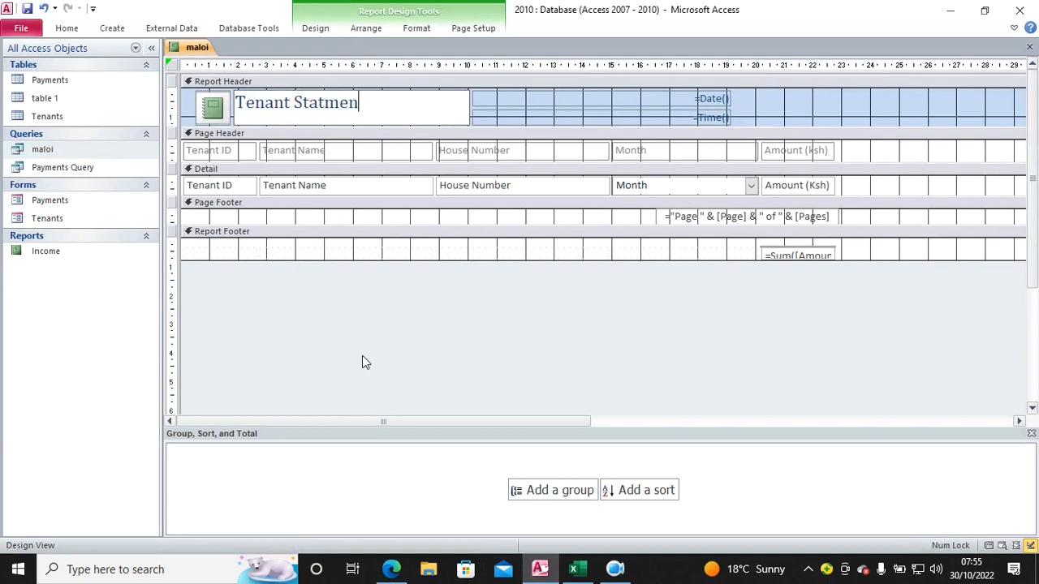
pyautogui.press('BackSpace')
pyautogui.press('BackSpace')
pyautogui.press('BackSpace')
pyautogui.write('ement')
pyautogui.click(418, 336)
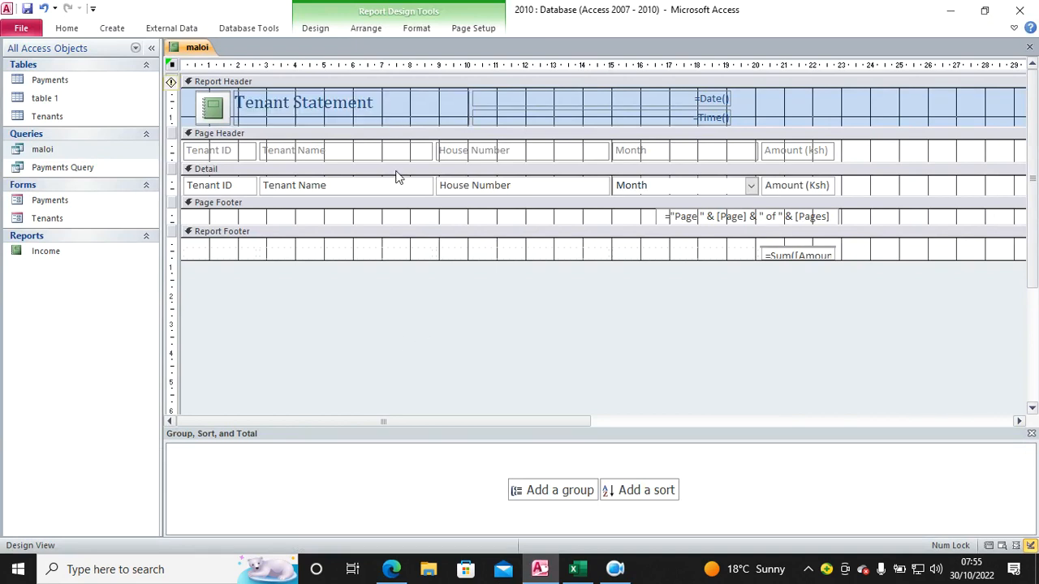
# - Save the report under the name Tenant statment
pyautogui.click(27, 8)
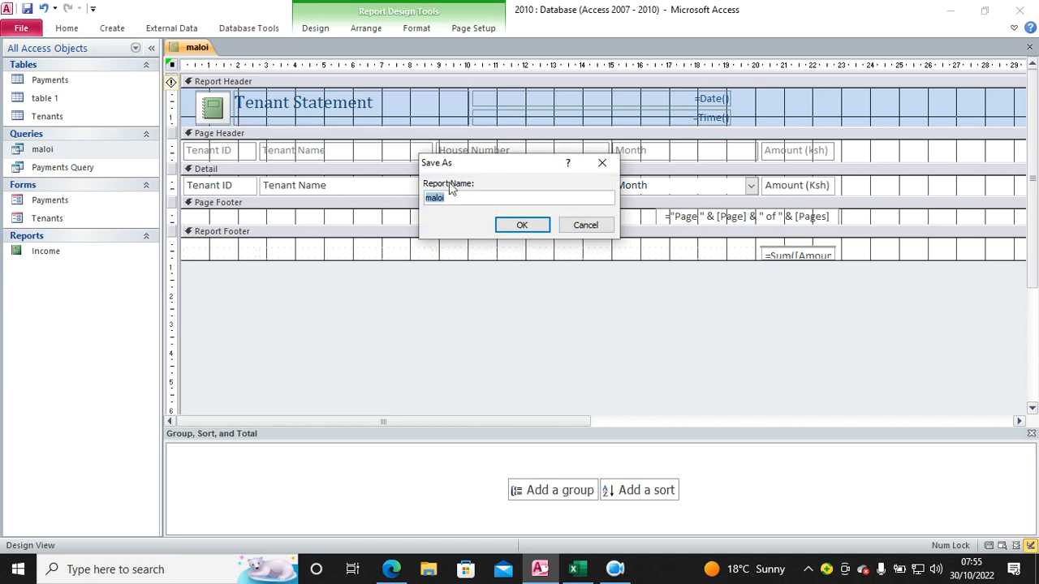
pyautogui.write('T')
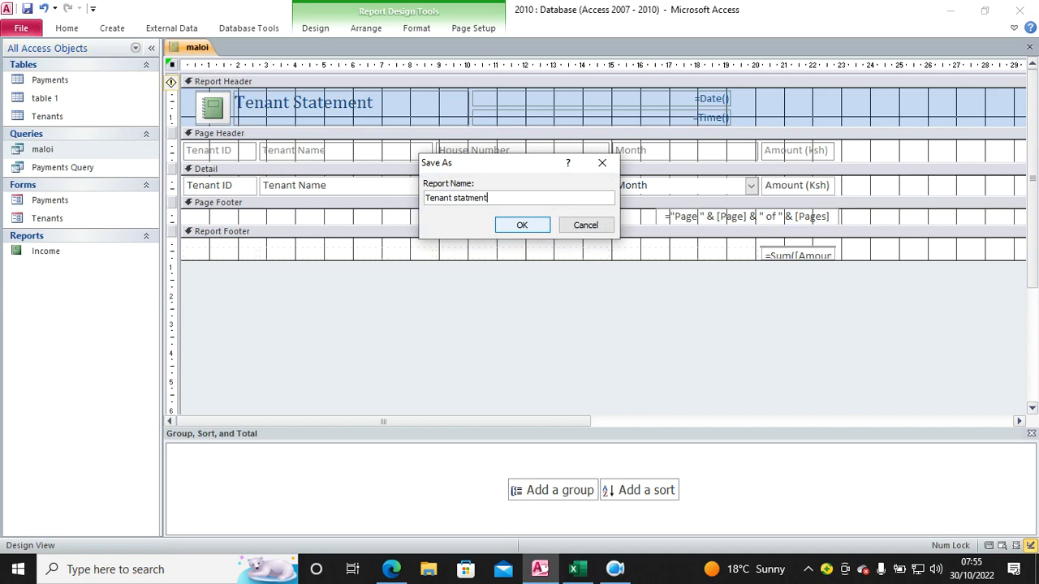
pyautogui.write('enant statment')
pyautogui.click(519, 224)
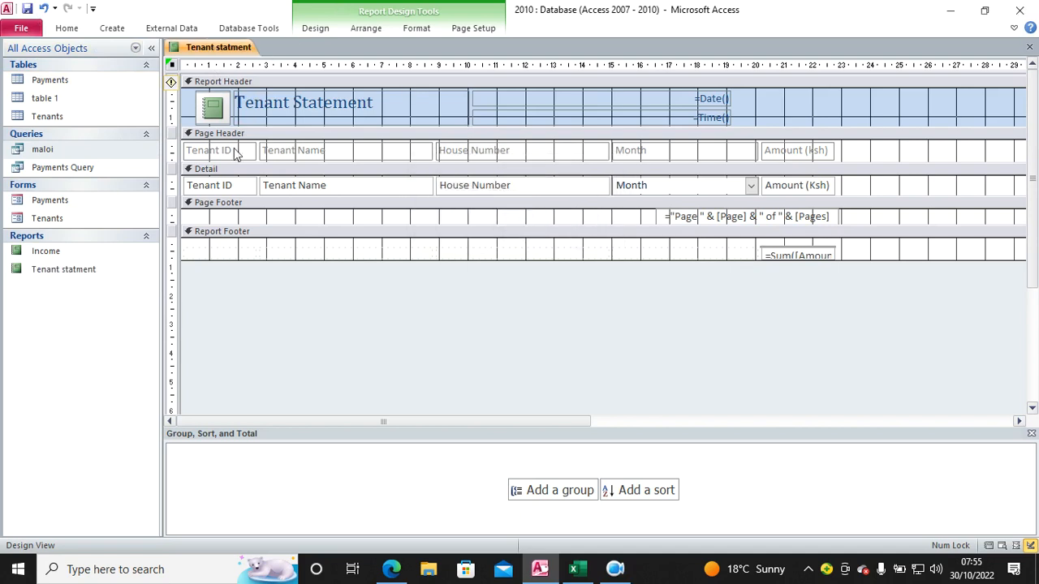
pyautogui.rightClick(201, 47)
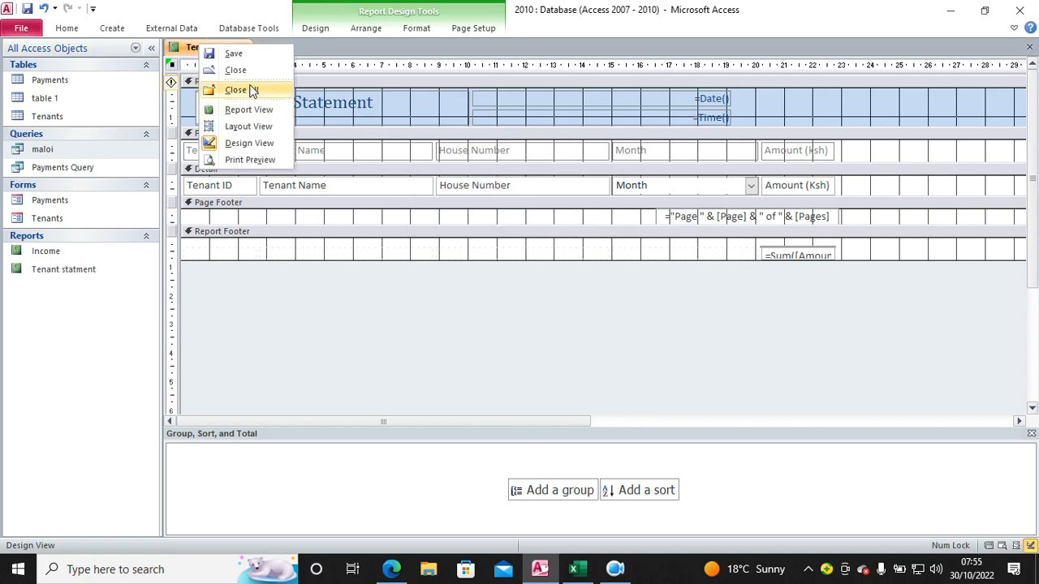
# - Close all open objects in the database, switch to Edge, and read question 2 about the mock results worksheet in the exam PDF
pyautogui.click(252, 90)
pyautogui.click(391, 569)
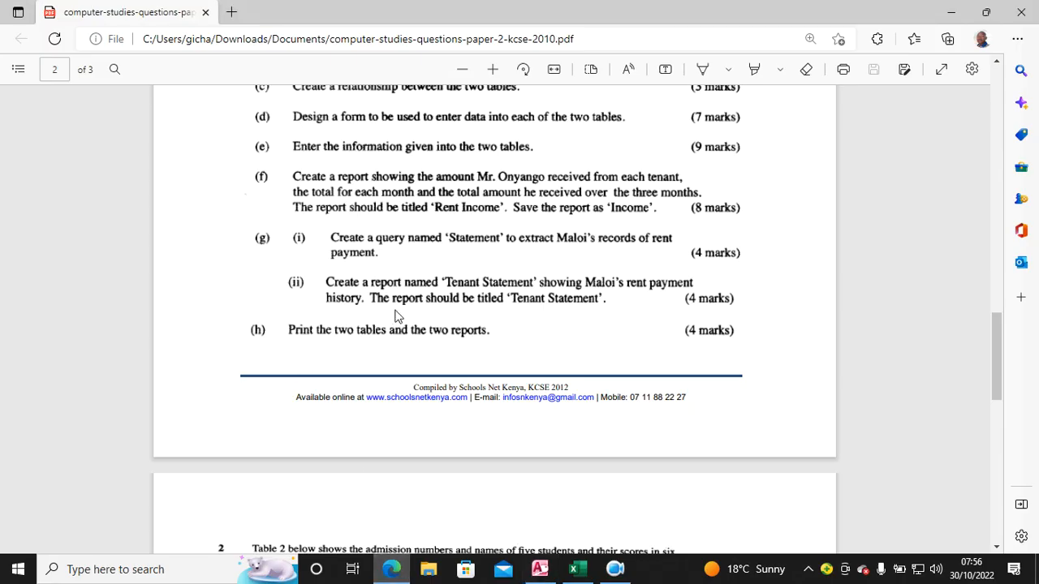
pyautogui.scroll(-3, 398, 317)
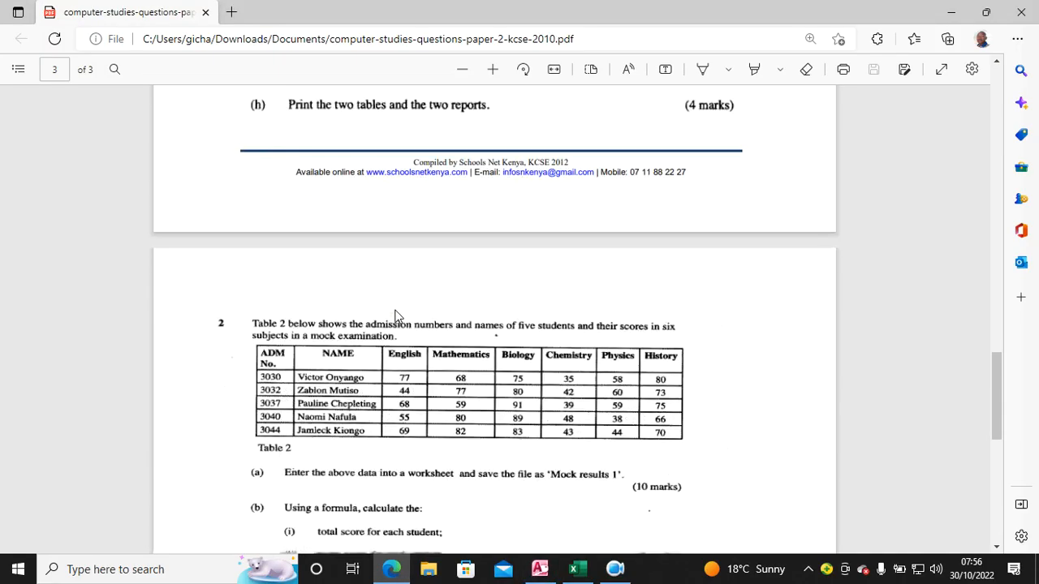
pyautogui.scroll(-2, 398, 316)
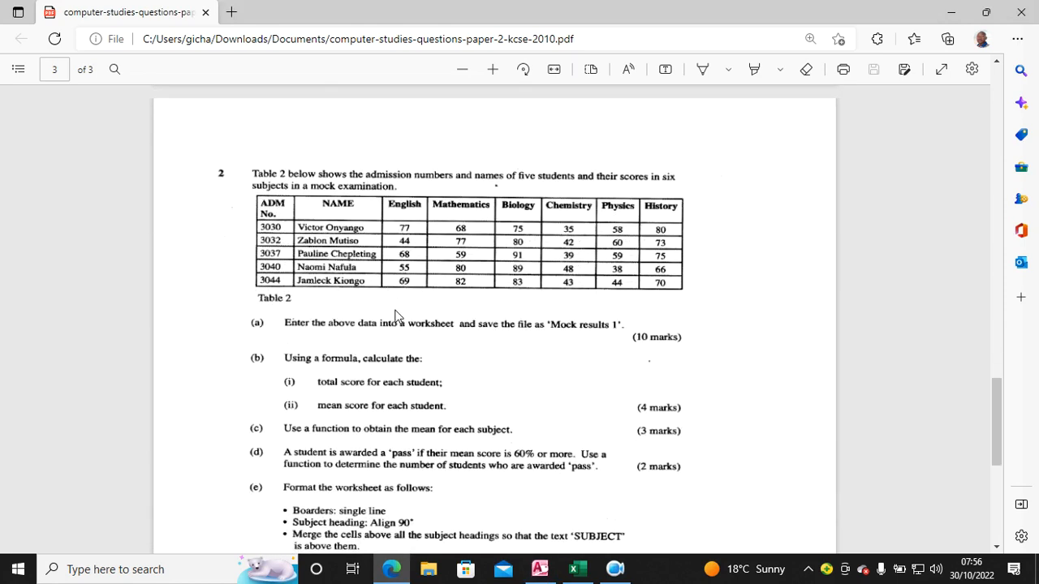
pyautogui.scroll(-2, 396, 315)
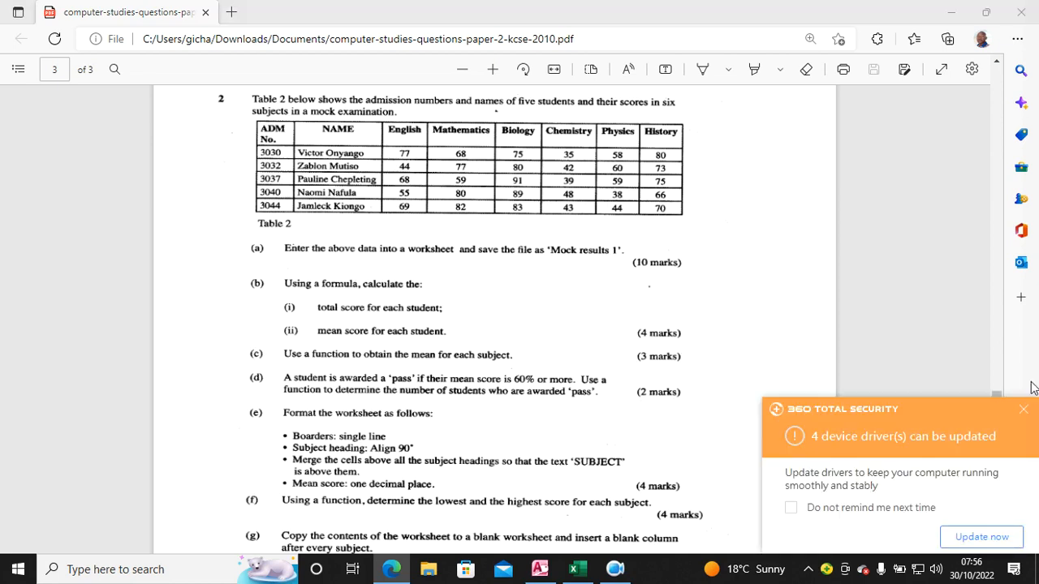
pyautogui.click(1024, 414)
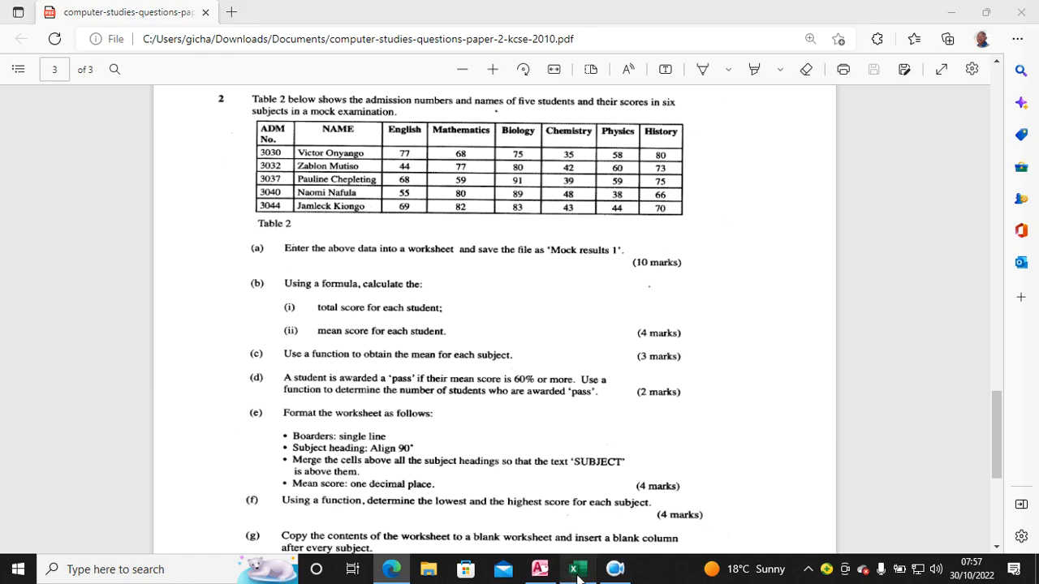
# - Switch to the Mock results 1 workbook in Excel and review the text orientation of the headings in A2:K2 in Format Cells
pyautogui.click(574, 569)
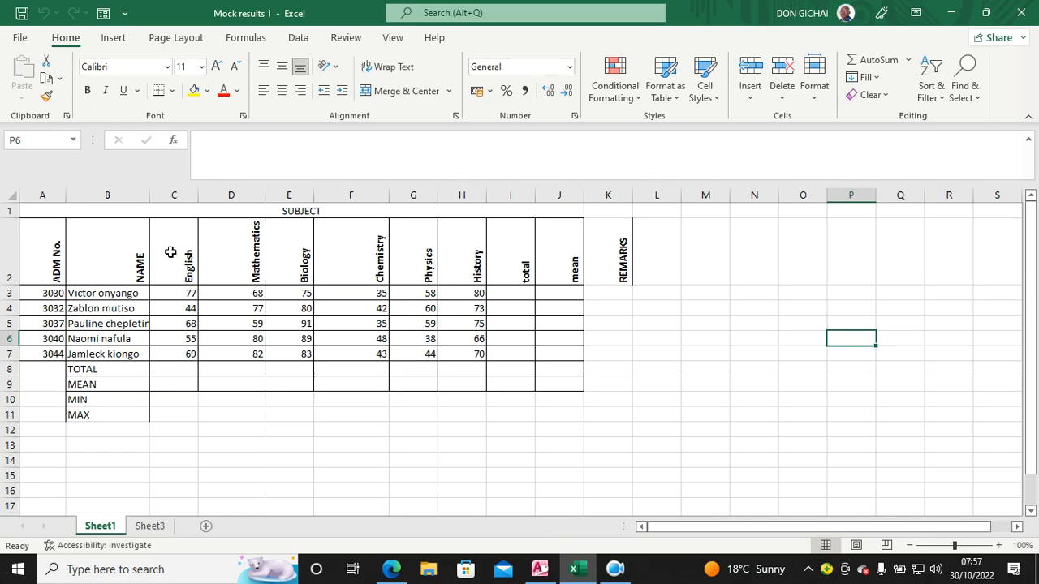
pyautogui.moveTo(61, 254); pyautogui.dragTo(604, 280)
pyautogui.click(456, 119)
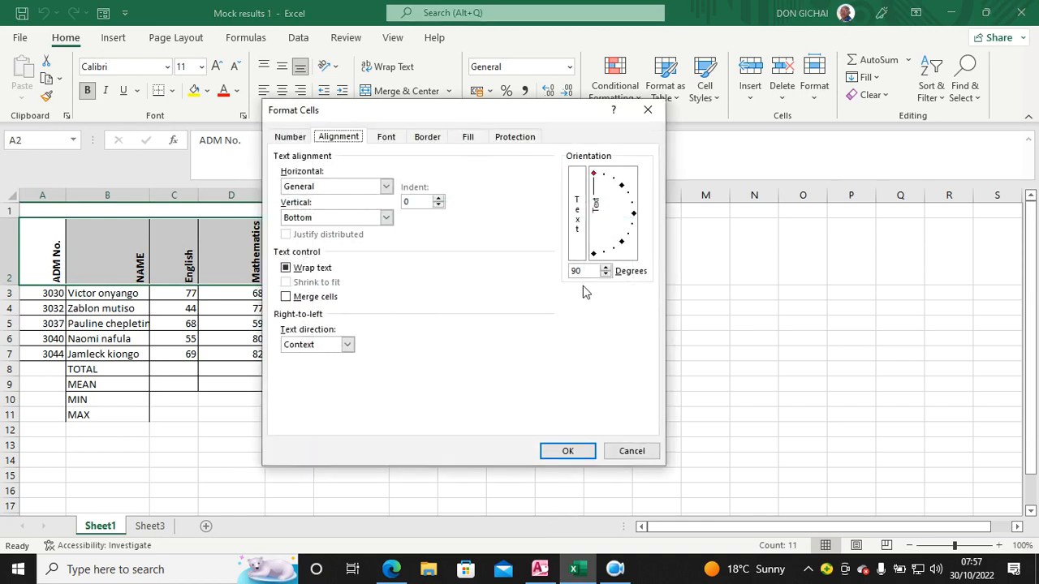
pyautogui.click(568, 451)
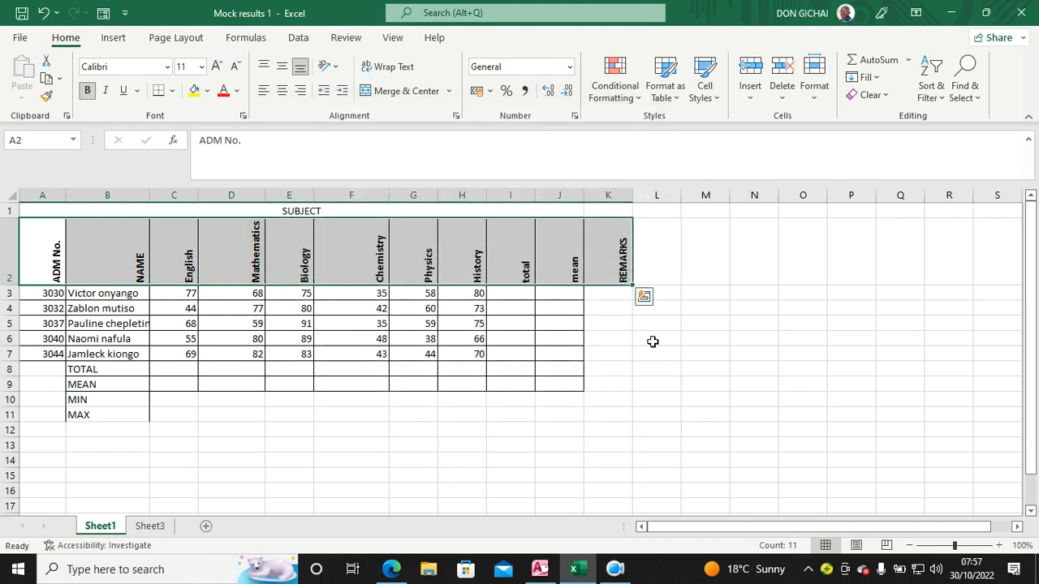
pyautogui.hotkey('ctrl', 'q')
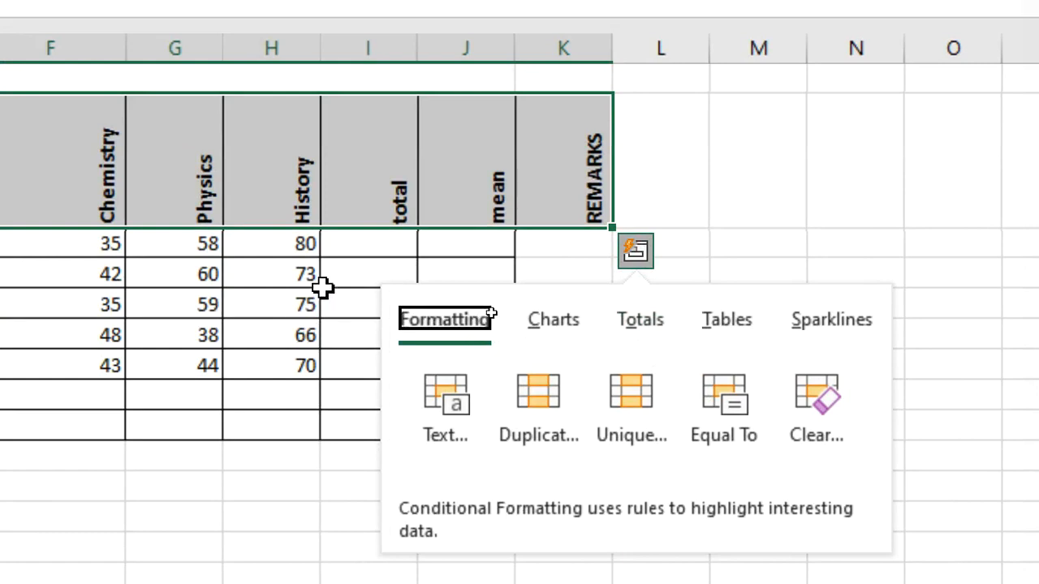
pyautogui.click(382, 272)
# - Enter a SUM formula for D3:H3 in the first student's total cell, I3, and fill it down to I7
pyautogui.click(382, 241)
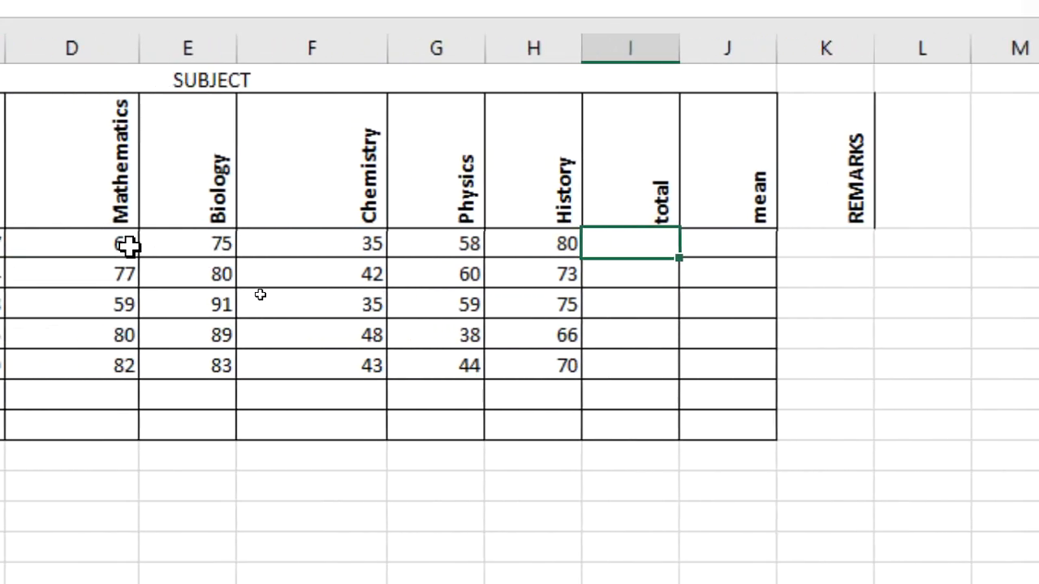
pyautogui.write('=su')
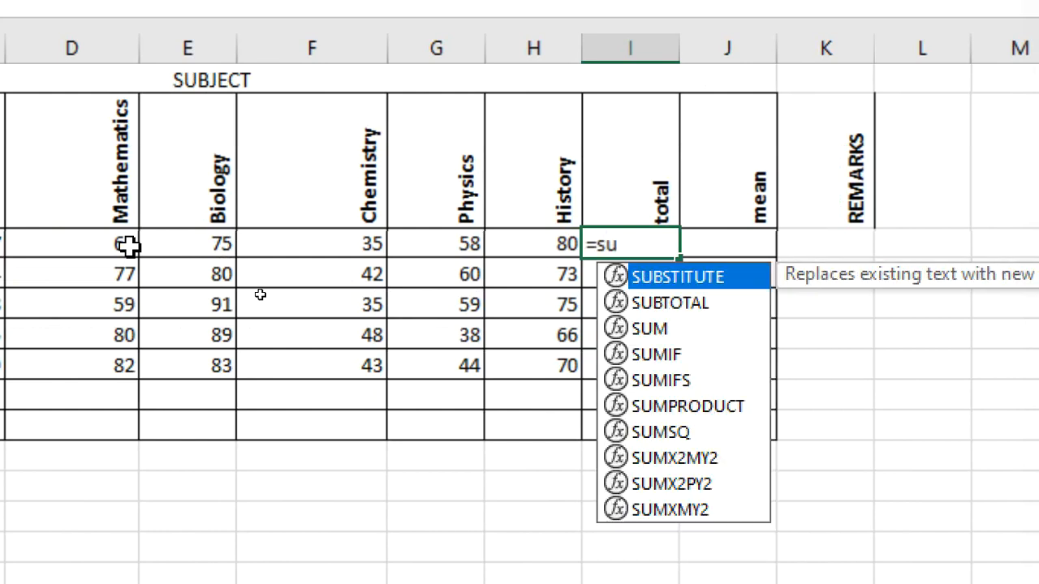
pyautogui.write('m(')
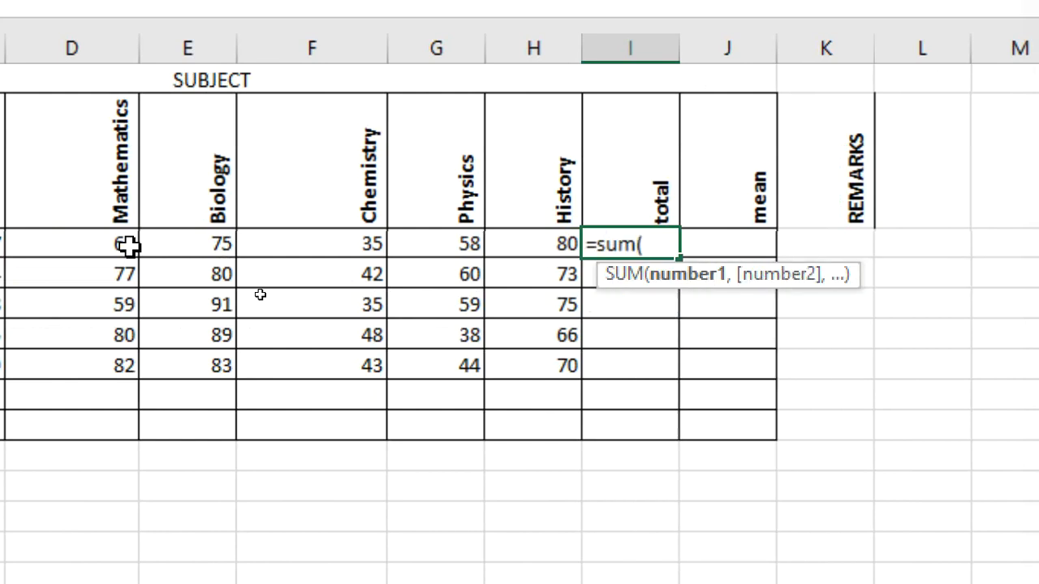
pyautogui.moveTo(128, 246); pyautogui.dragTo(128, 247)
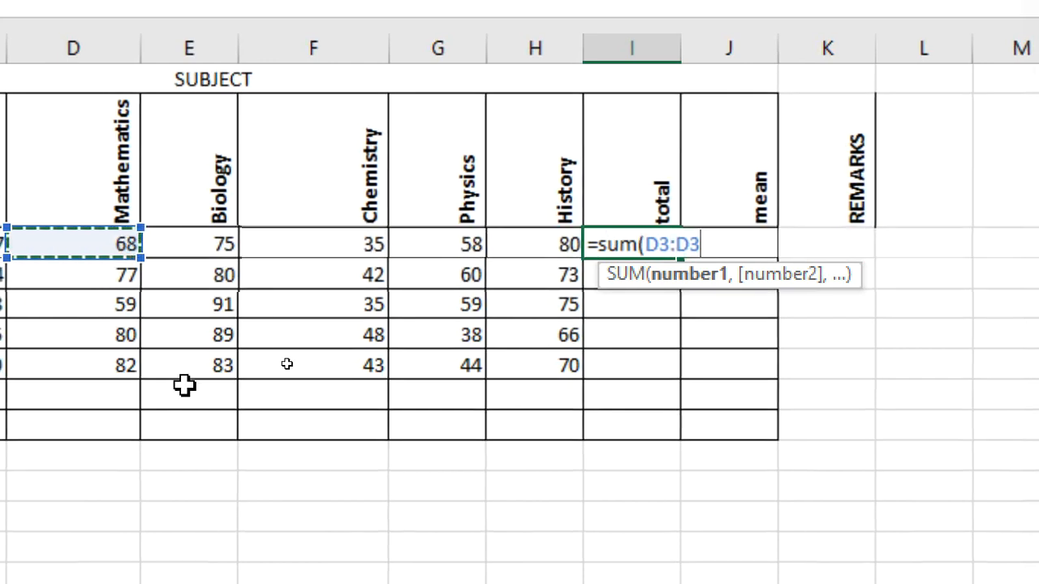
pyautogui.moveTo(543, 262); pyautogui.dragTo(557, 245)
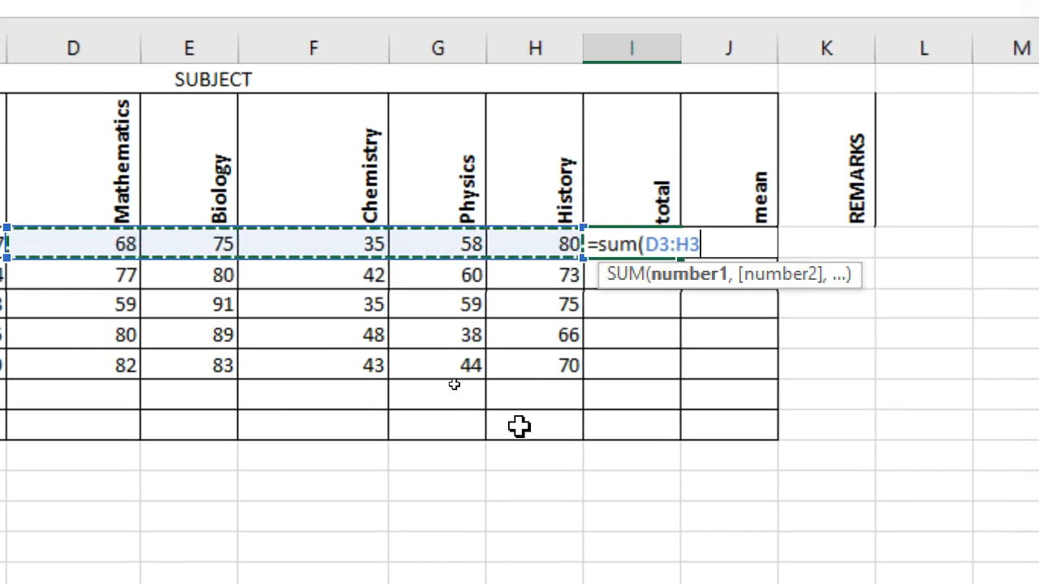
pyautogui.write(')')
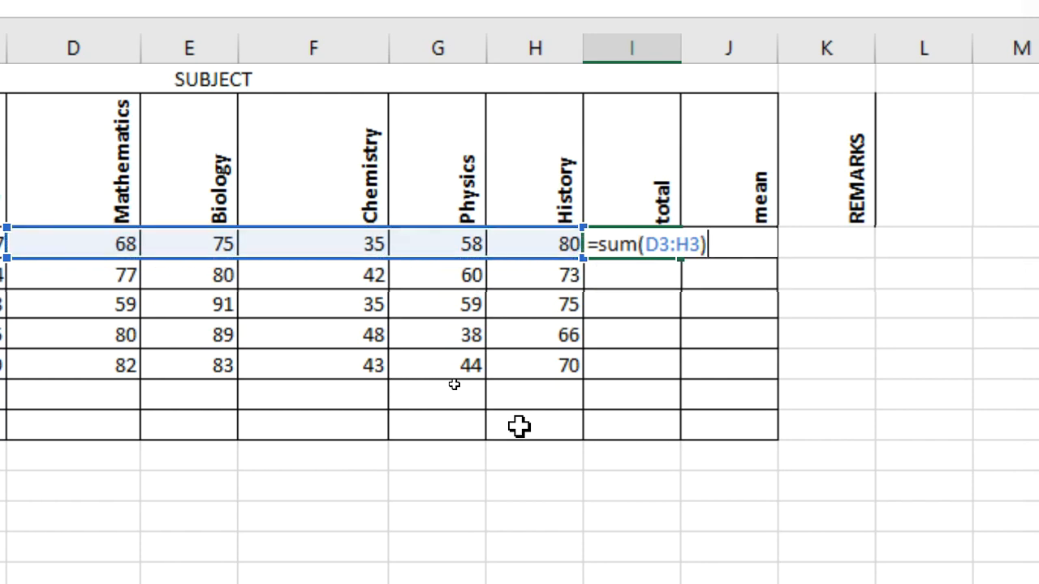
pyautogui.press('Return')
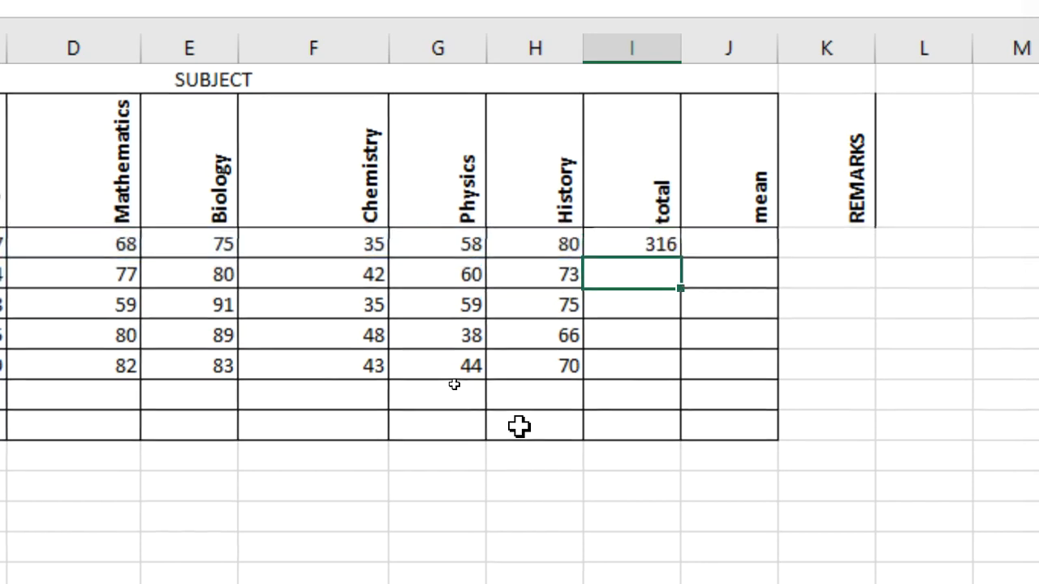
pyautogui.click(617, 243)
pyautogui.moveTo(680, 258); pyautogui.dragTo(686, 382)
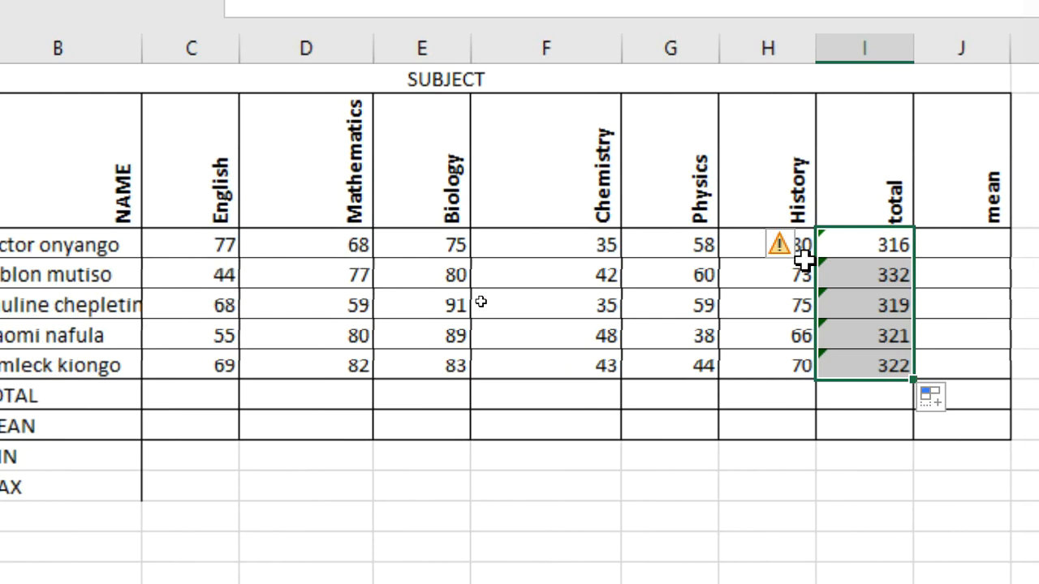
# - Correct the total formula in I3 to sum C3:H3 so English is included, and refill it down to I7
pyautogui.click(779, 244)
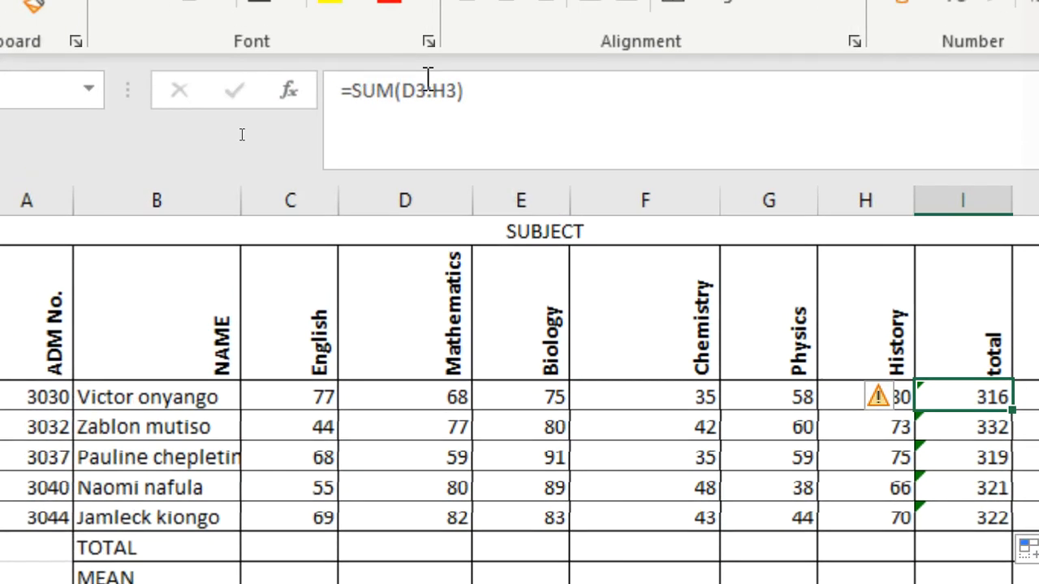
pyautogui.click(404, 71)
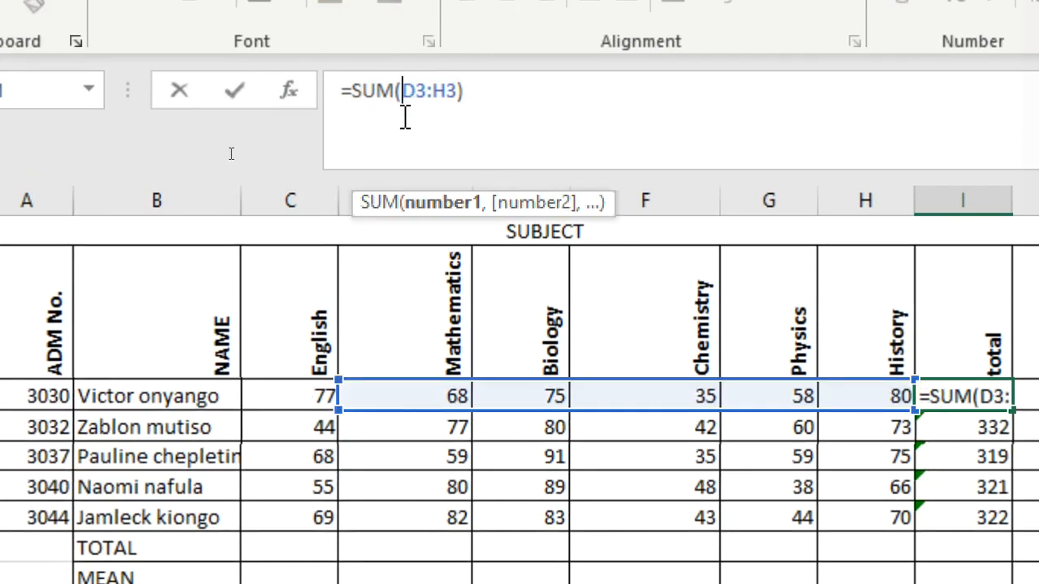
pyautogui.press('Delete')
pyautogui.write('c')
pyautogui.press('Return')
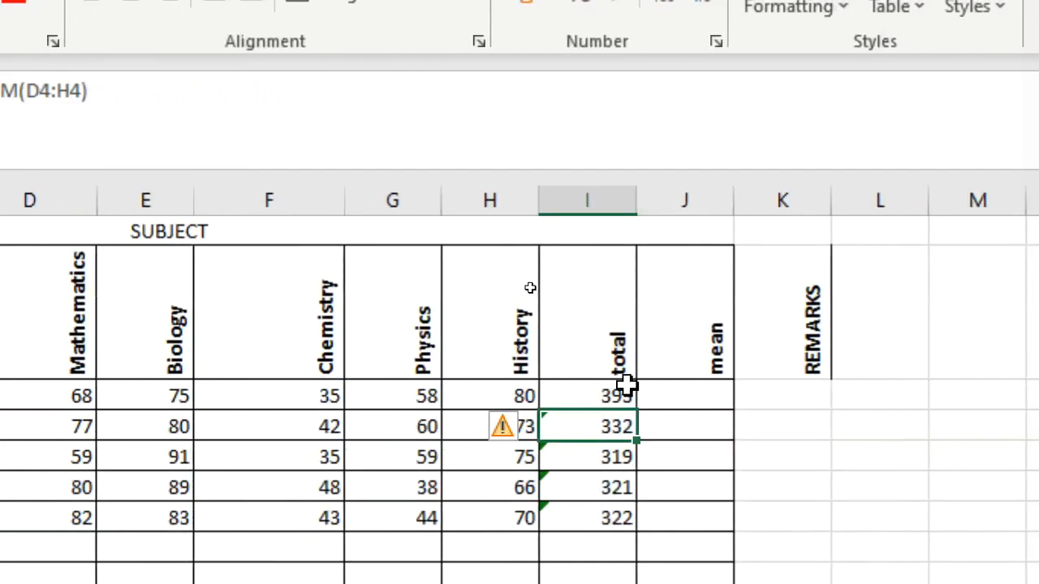
pyautogui.click(625, 391)
pyautogui.moveTo(636, 411); pyautogui.dragTo(645, 516)
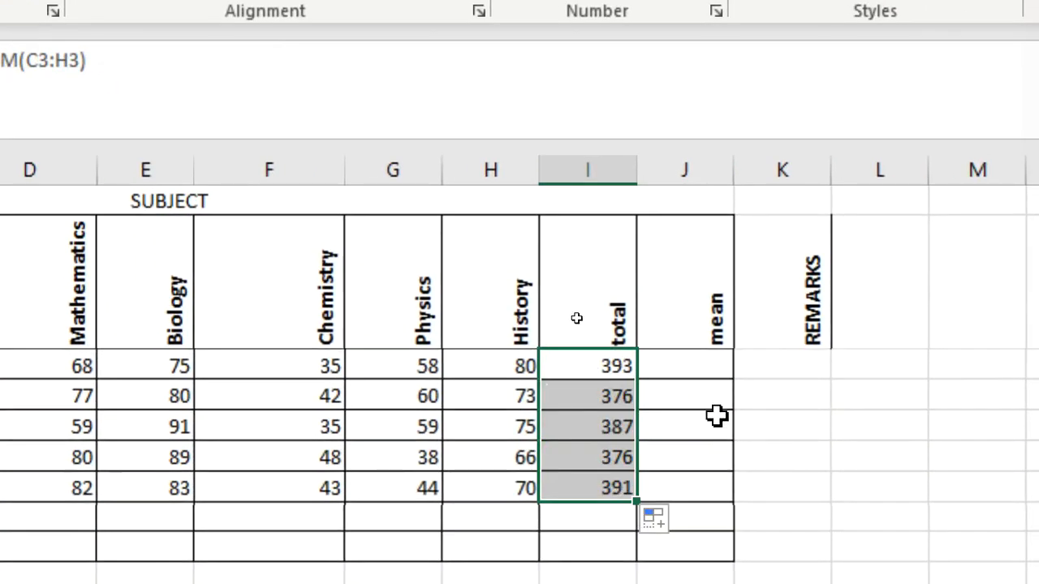
# - Enter an AVERAGE formula for C3:H3 in the first student's mean cell, J3, and fill it down to J7
pyautogui.click(690, 373)
pyautogui.write('=avea')
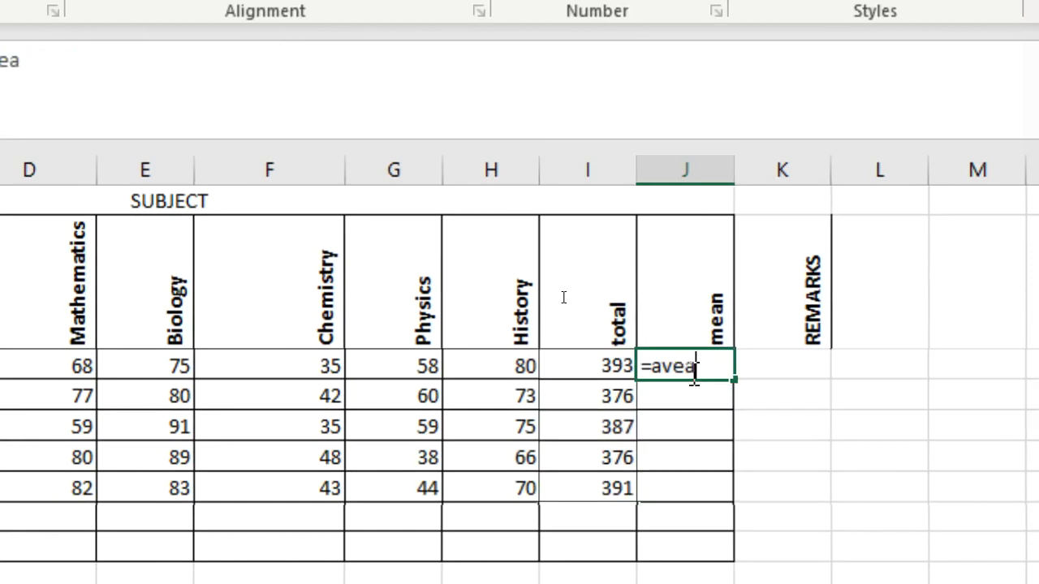
pyautogui.press('BackSpace')
pyautogui.write('rage')
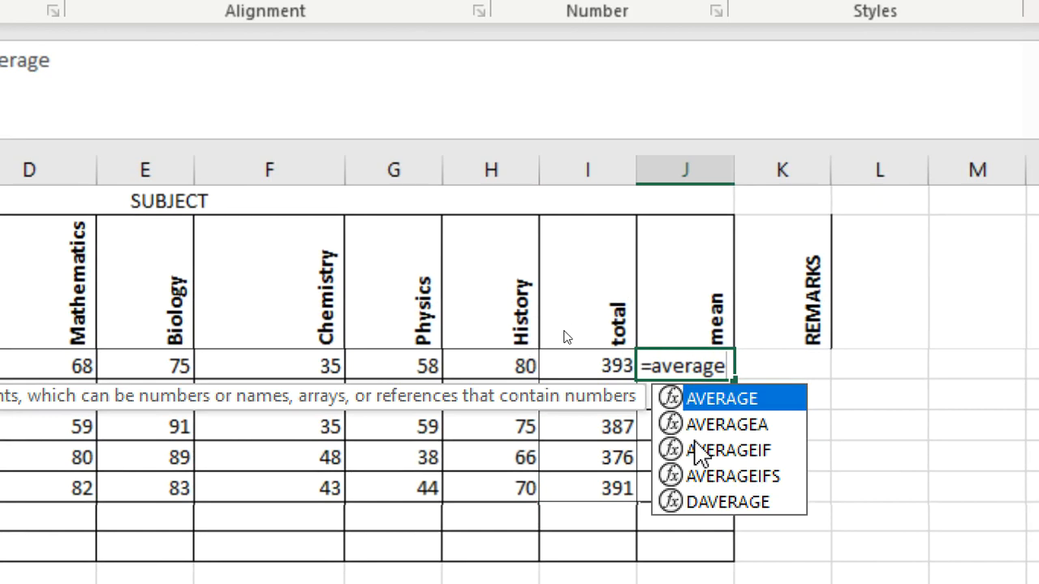
pyautogui.write('(')
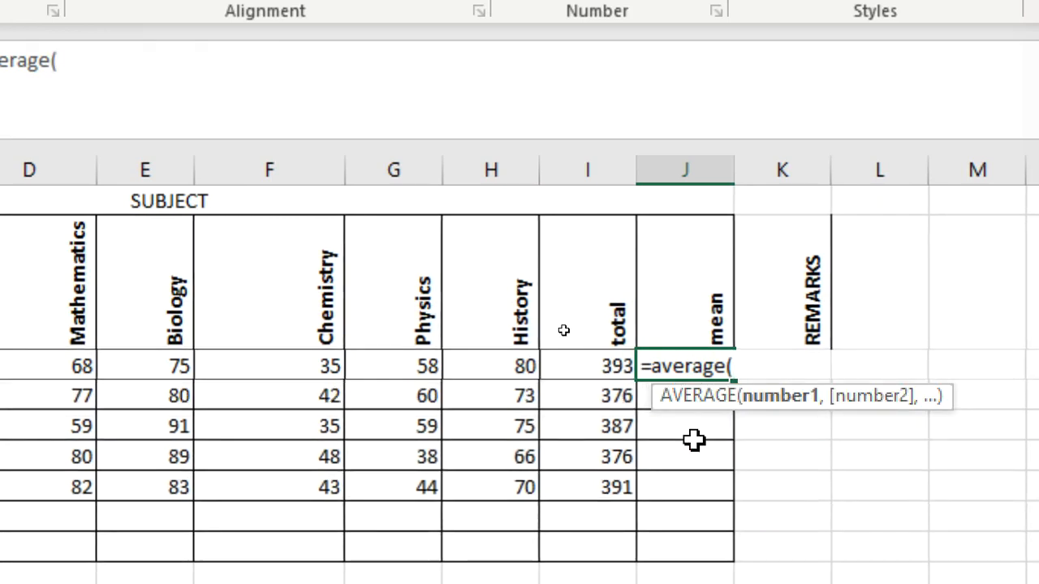
pyautogui.click(15, 366)
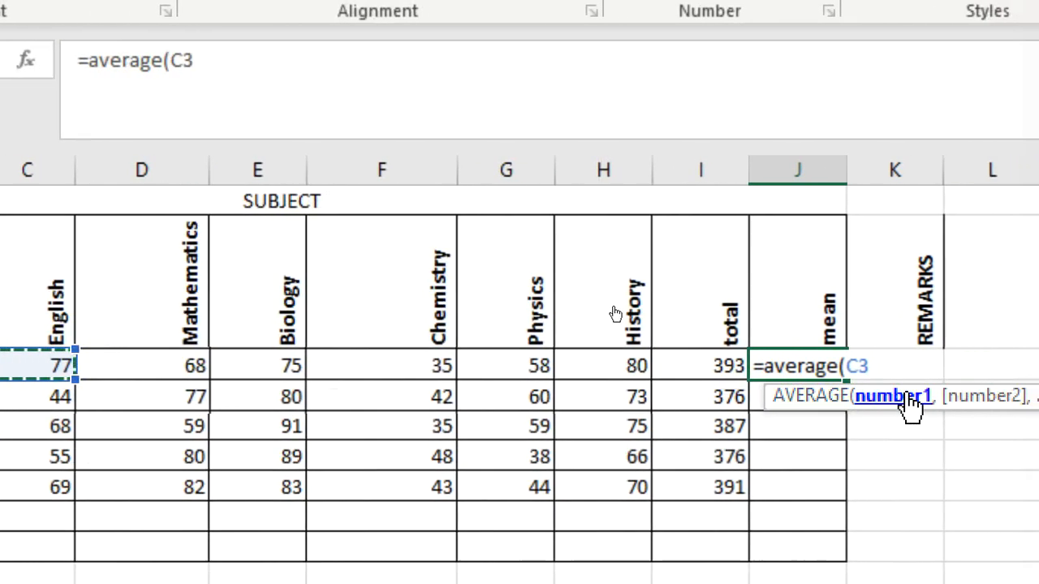
pyautogui.write(':C3')
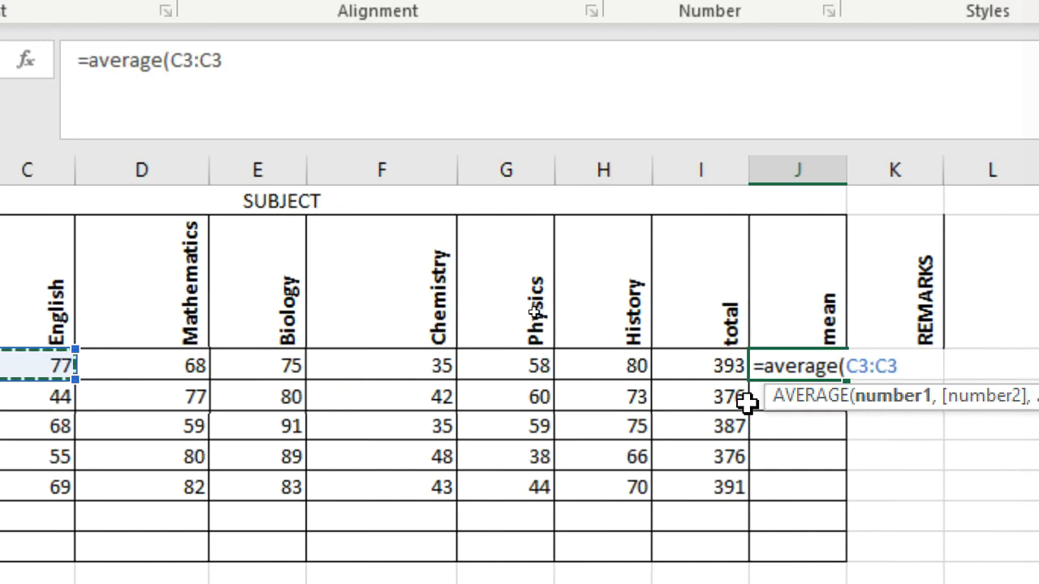
pyautogui.keyDown('shift'); pyautogui.click(641, 365); pyautogui.keyUp('shift')
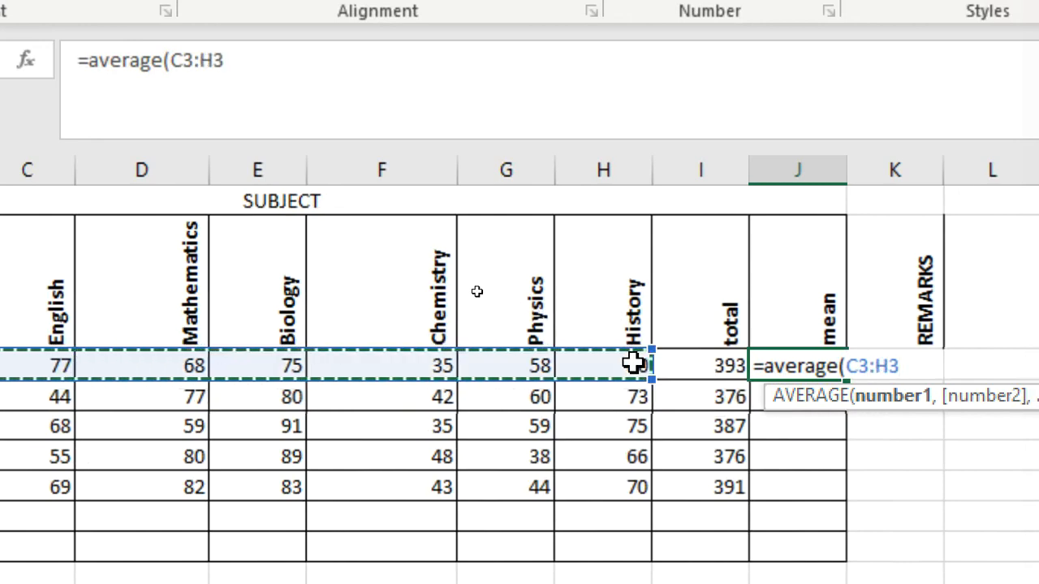
pyautogui.write(')')
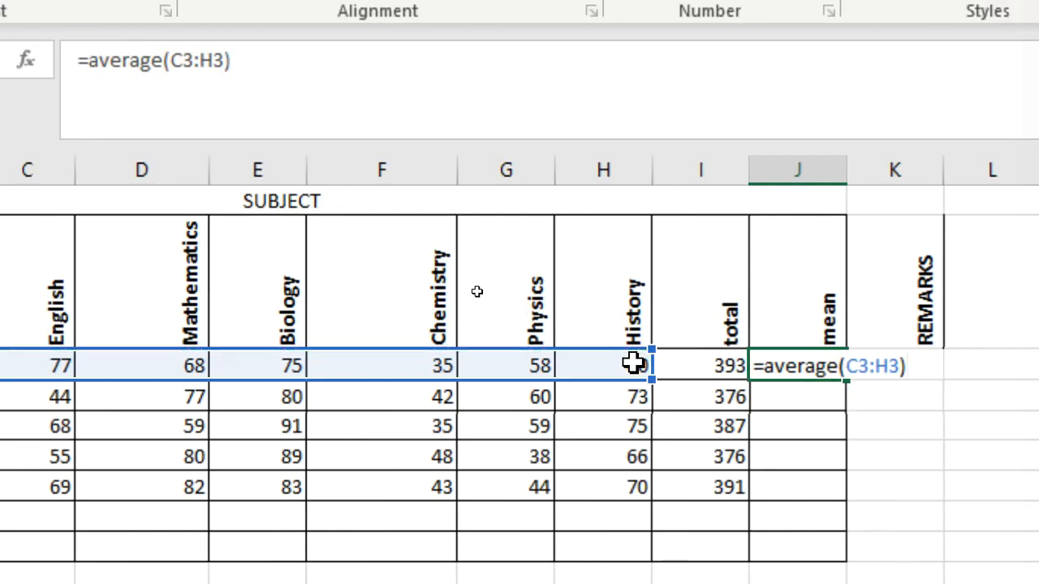
pyautogui.press('Return')
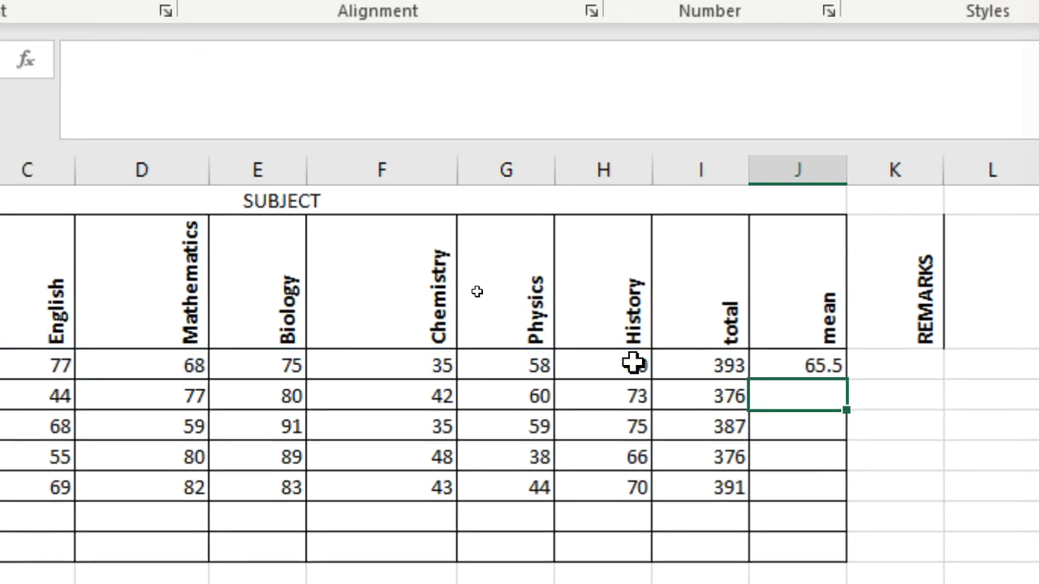
pyautogui.click(827, 371)
pyautogui.moveTo(847, 381); pyautogui.dragTo(832, 509)
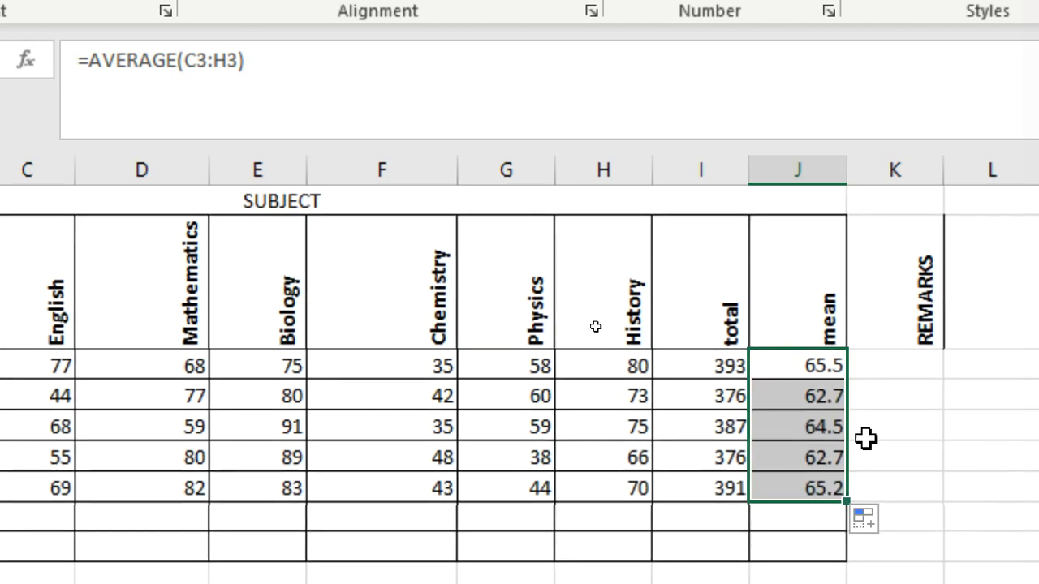
# - Enter =IF(J3>60,"Pass") in the first student's remarks cell, K3, and fill it down to K7
pyautogui.click(878, 367)
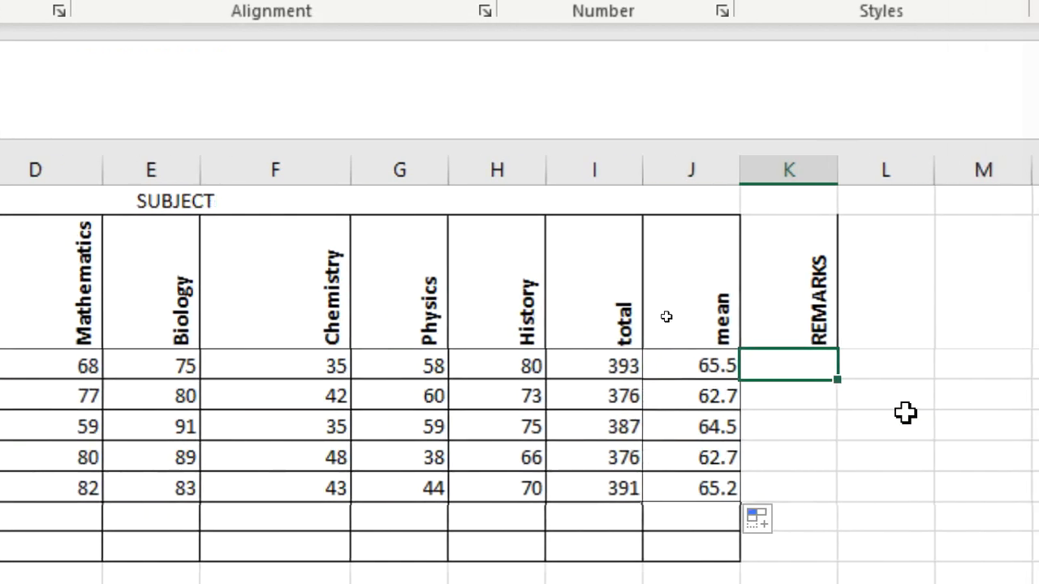
pyautogui.write('=if')
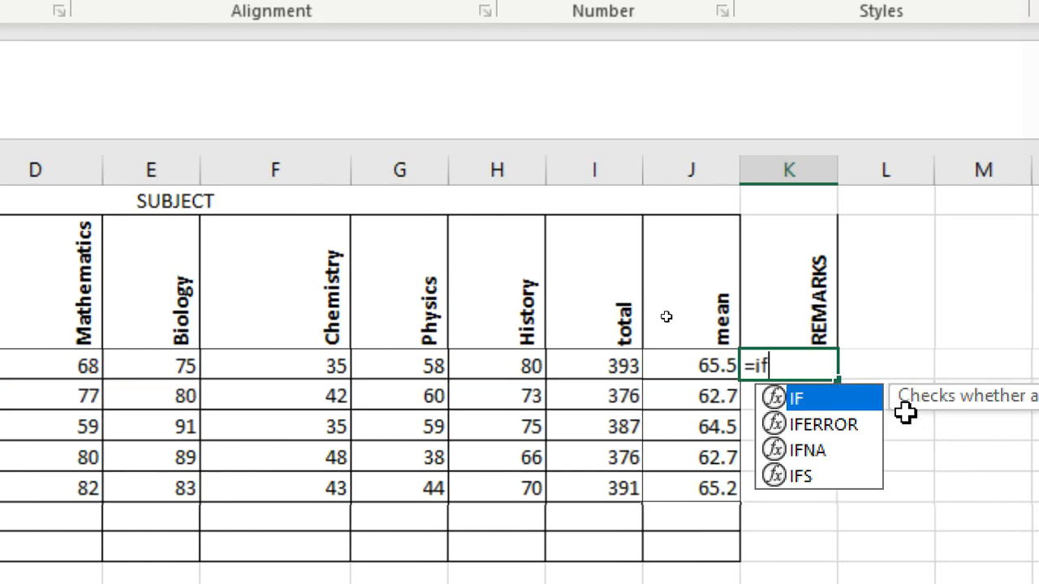
pyautogui.write('(')
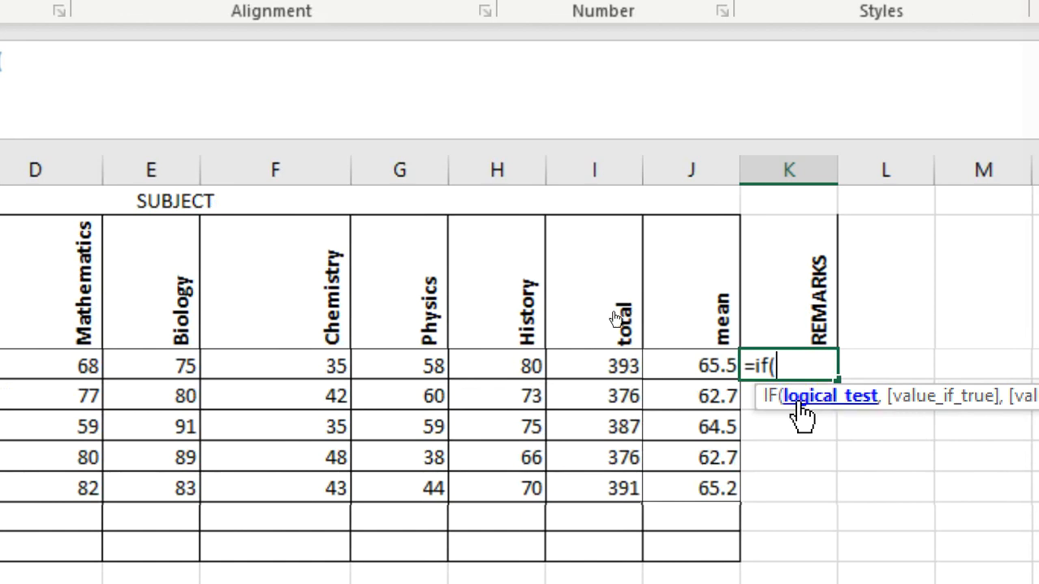
pyautogui.click(693, 365)
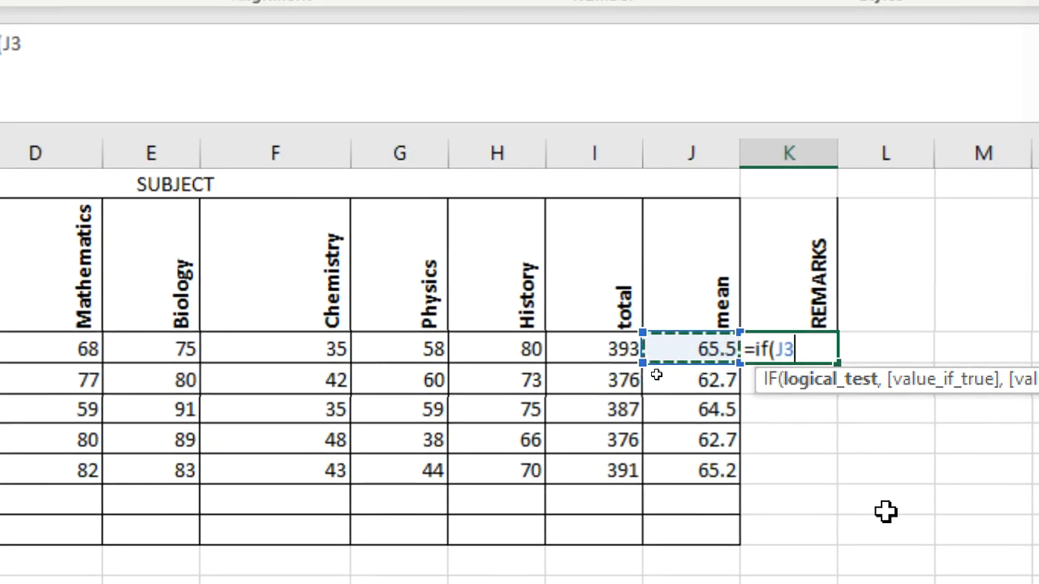
pyautogui.write('>6')
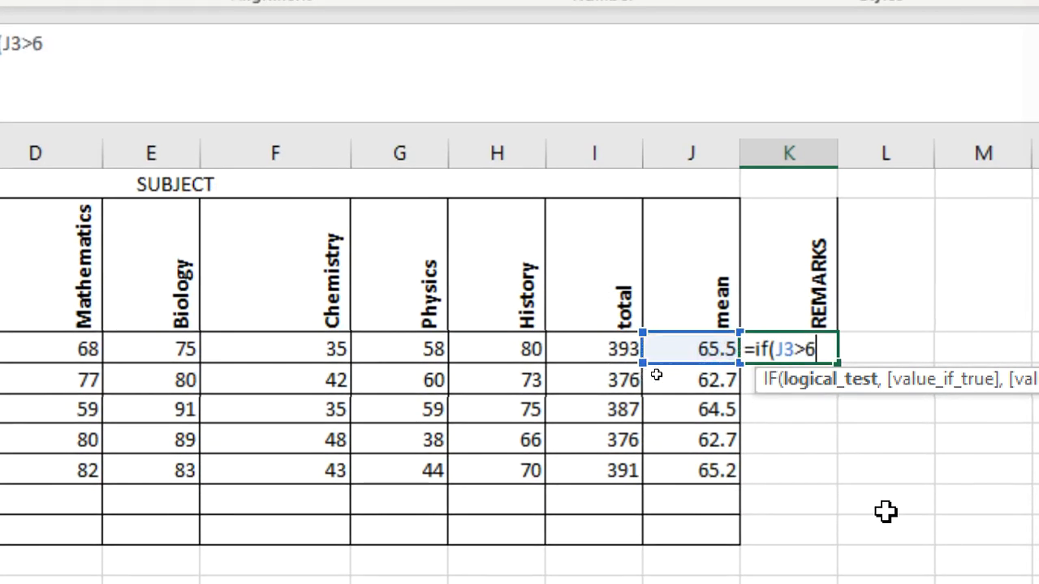
pyautogui.write('0,"')
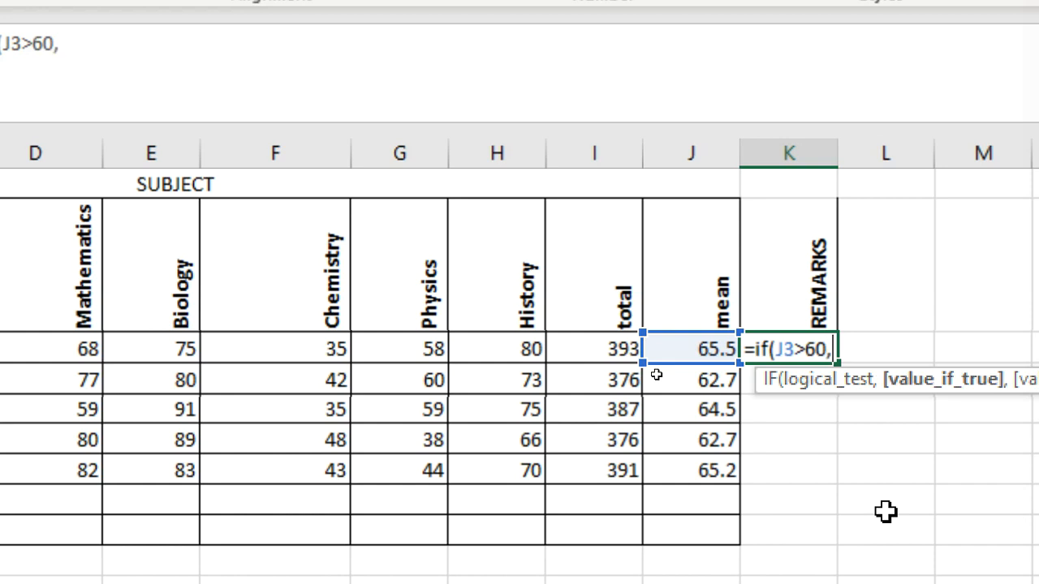
pyautogui.write('ass')
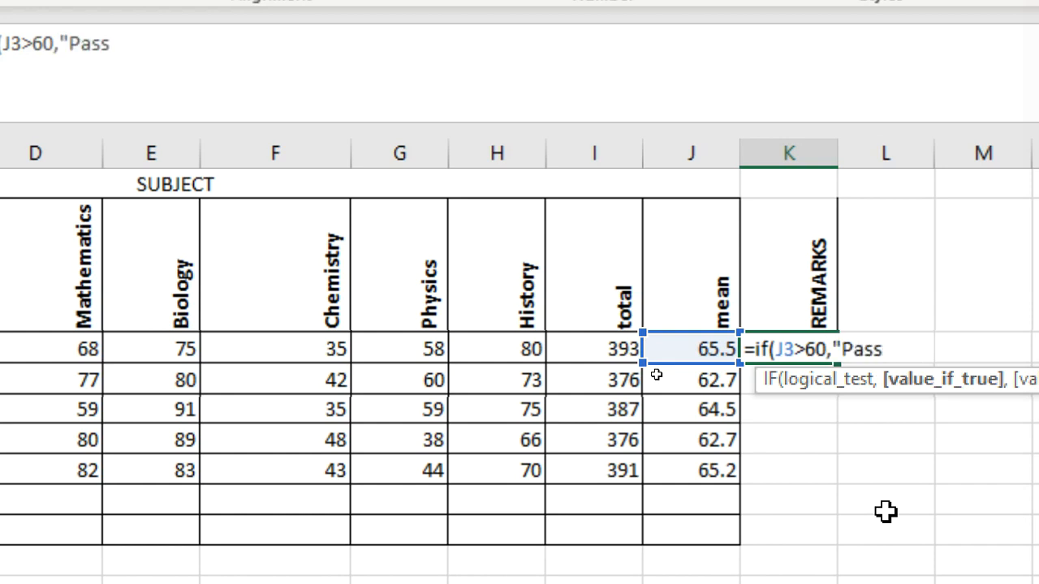
pyautogui.write('")')
pyautogui.press('Return')
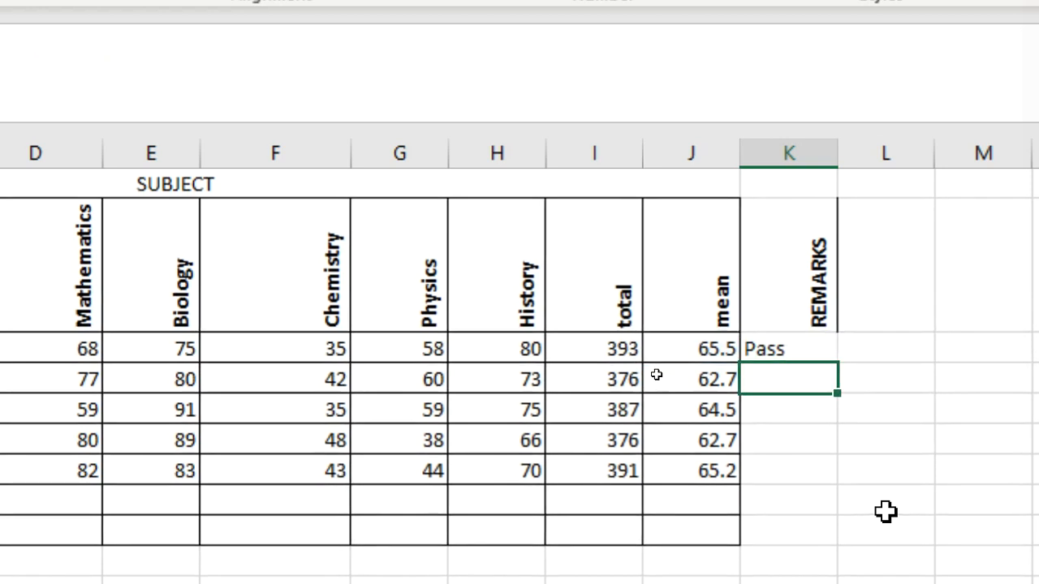
pyautogui.click(792, 349)
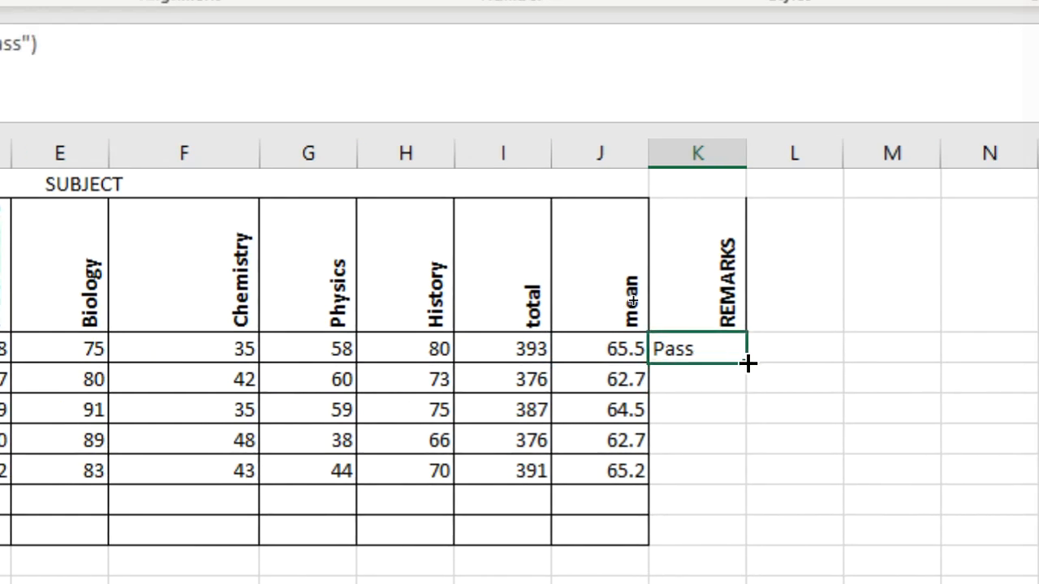
pyautogui.moveTo(745, 362); pyautogui.dragTo(732, 476)
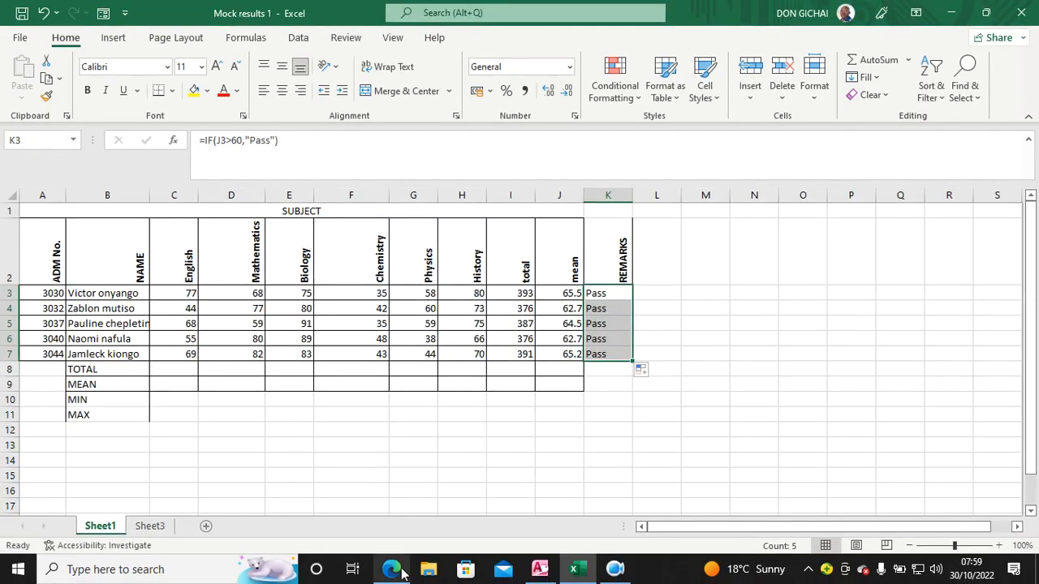
# - Switch to the exam paper PDF in Edge to consult question 2, and return to the Mock results 1 workbook in Excel
pyautogui.click(392, 570)
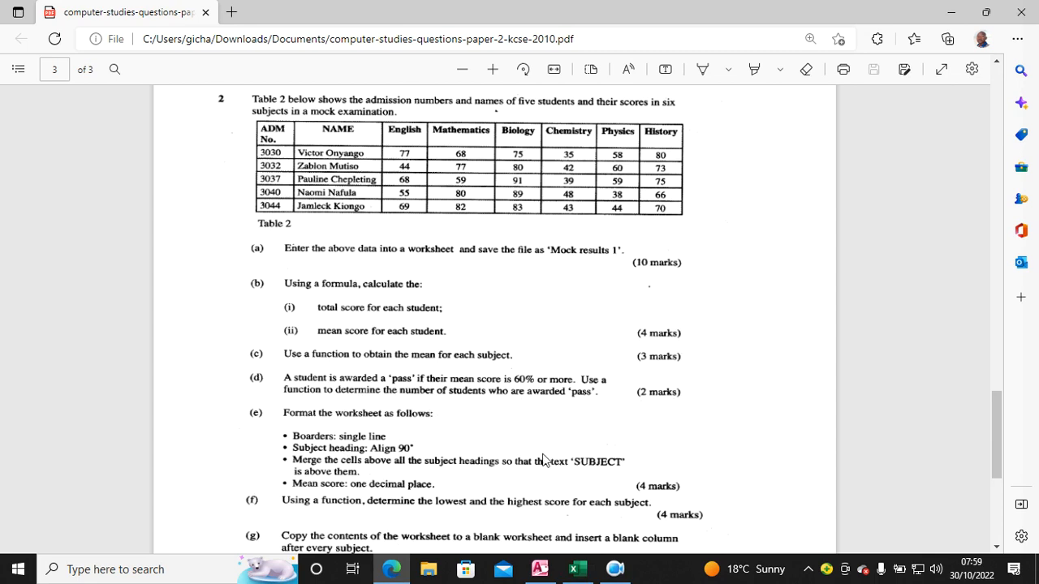
pyautogui.click(540, 568)
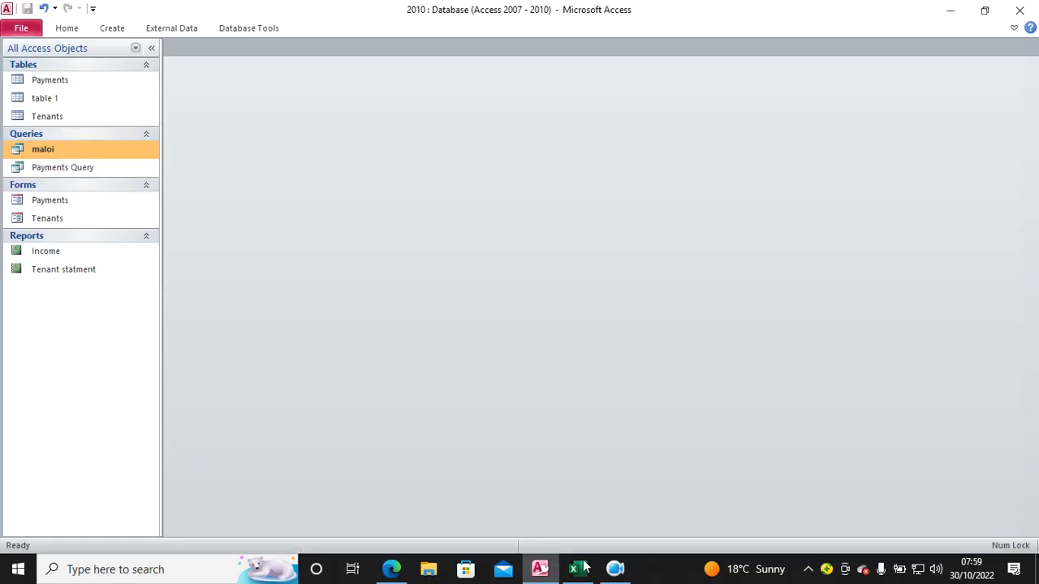
pyautogui.click(576, 569)
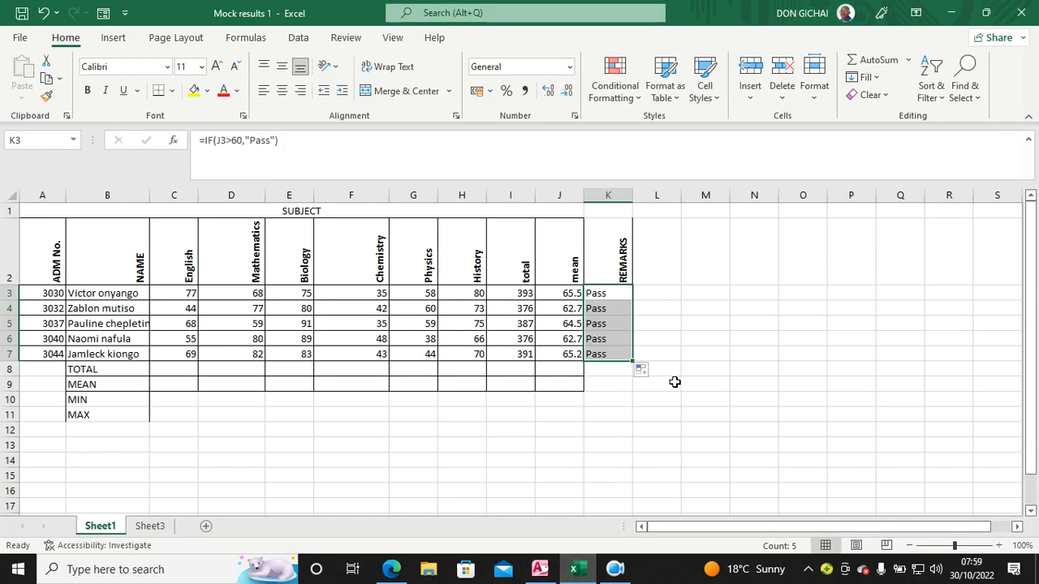
# - Enter =COUNTIF(K3:K7,"Pass") in K8, below the remarks, to count the students awarded a pass
pyautogui.click(642, 413)
pyautogui.click(610, 371)
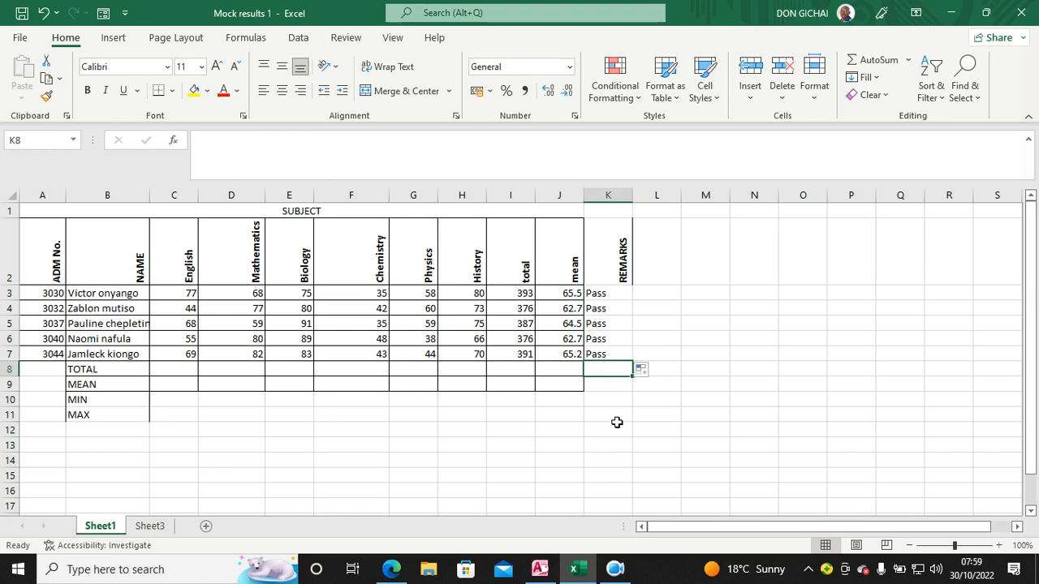
pyautogui.write('=')
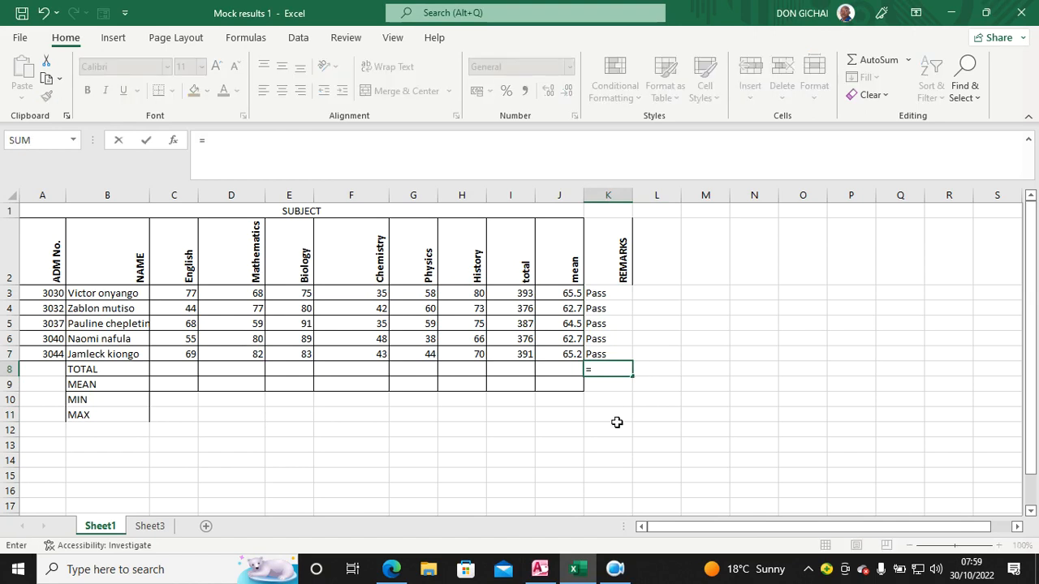
pyautogui.write('c')
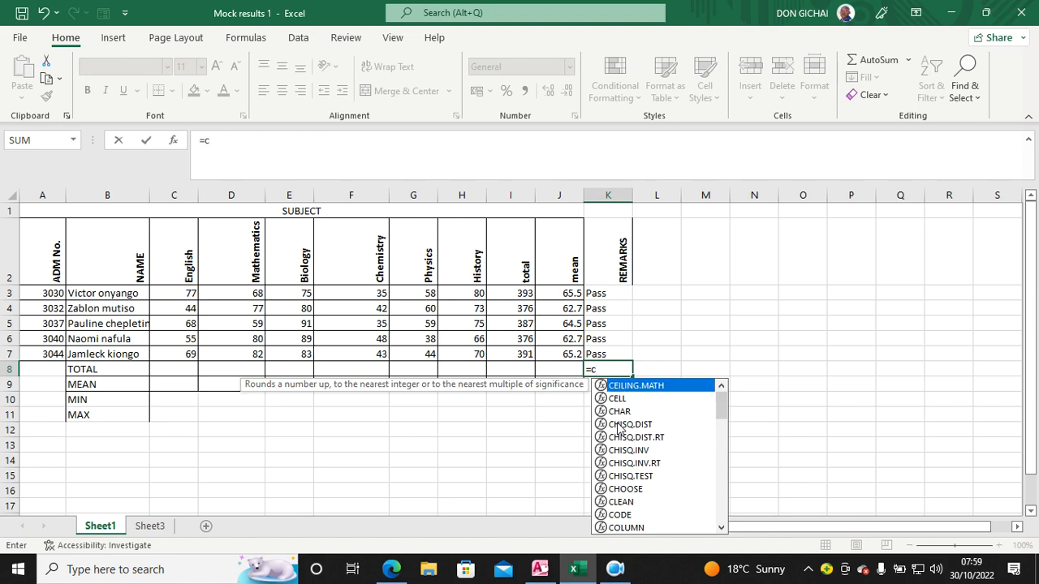
pyautogui.write('ountif')
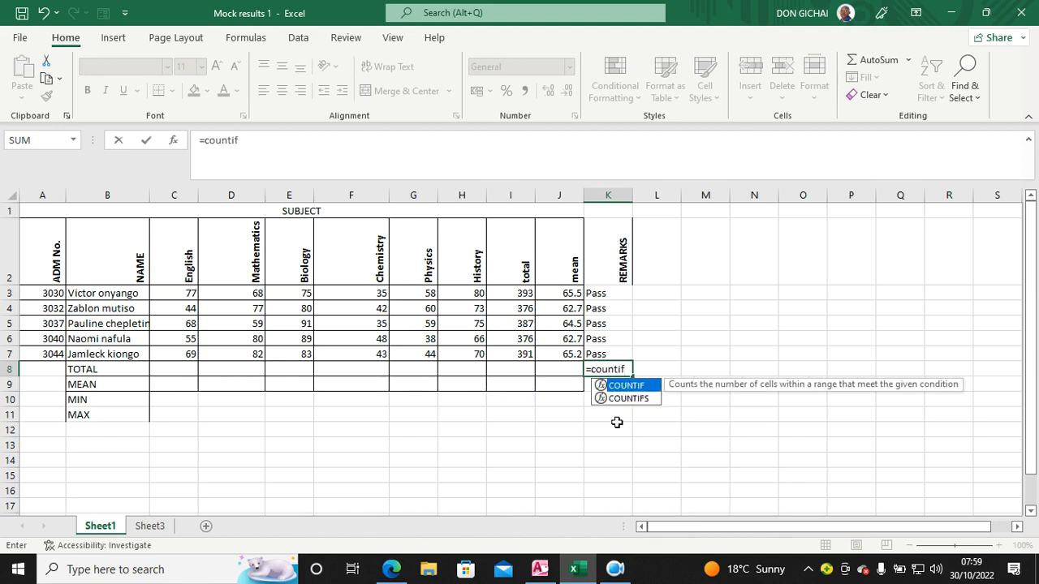
pyautogui.write('(')
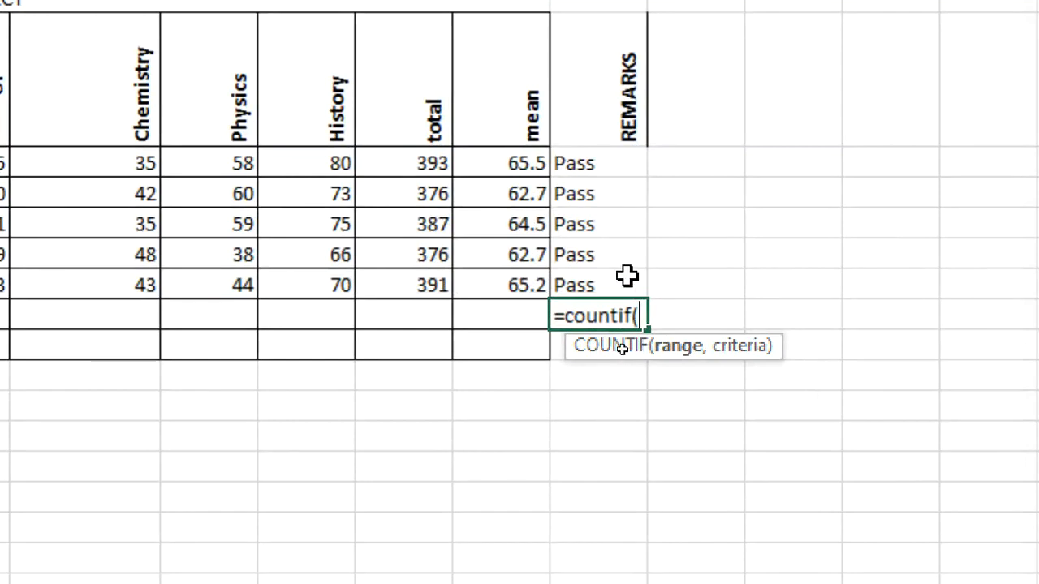
pyautogui.click(584, 163)
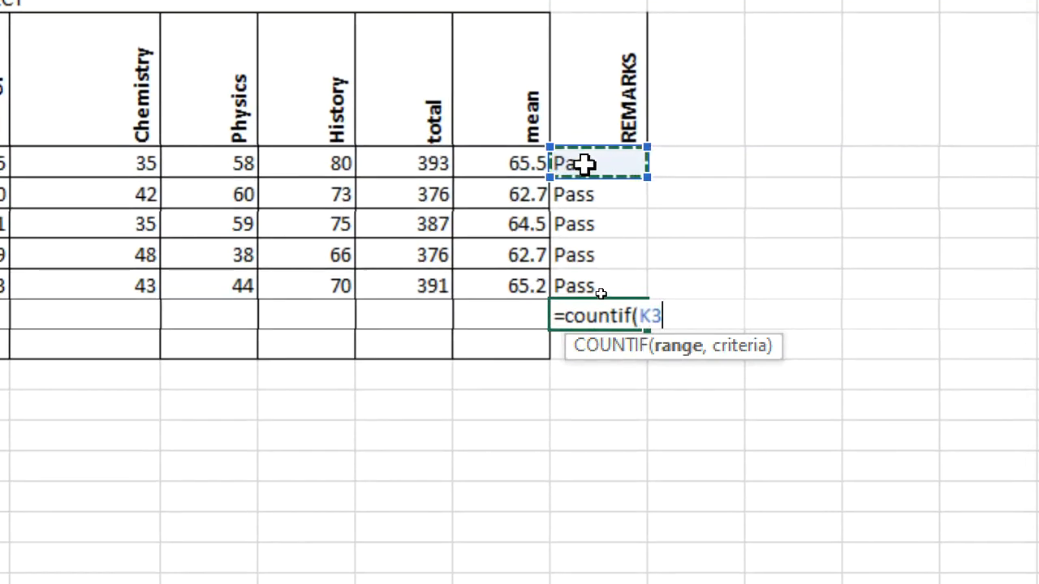
pyautogui.write(':')
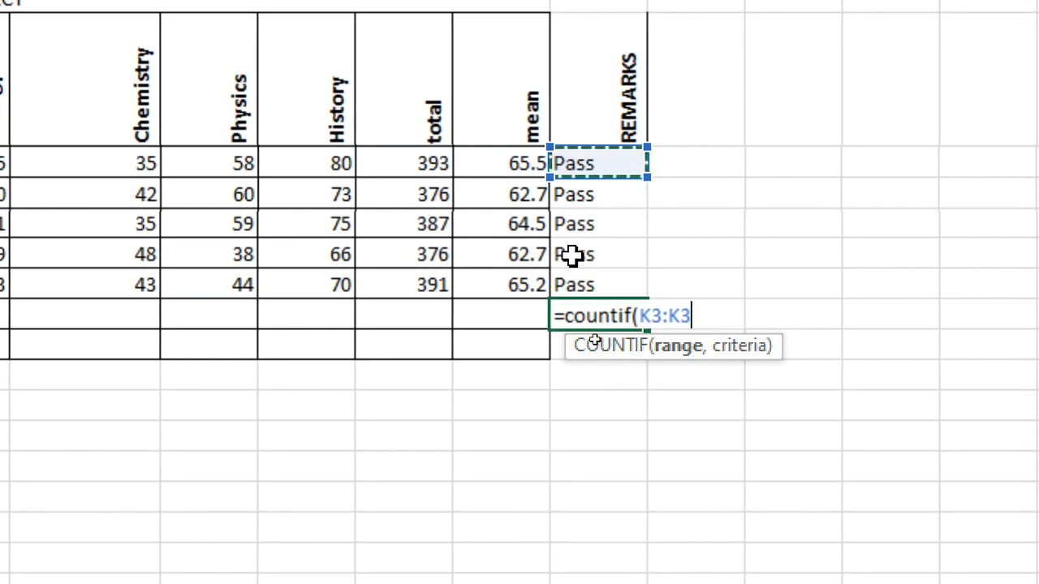
pyautogui.click(570, 276)
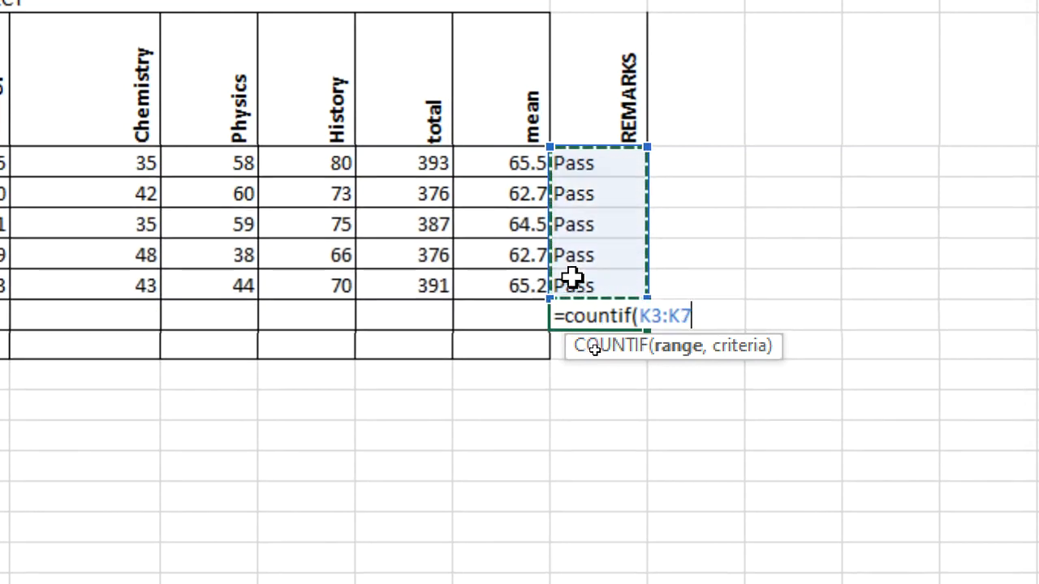
pyautogui.write(',"')
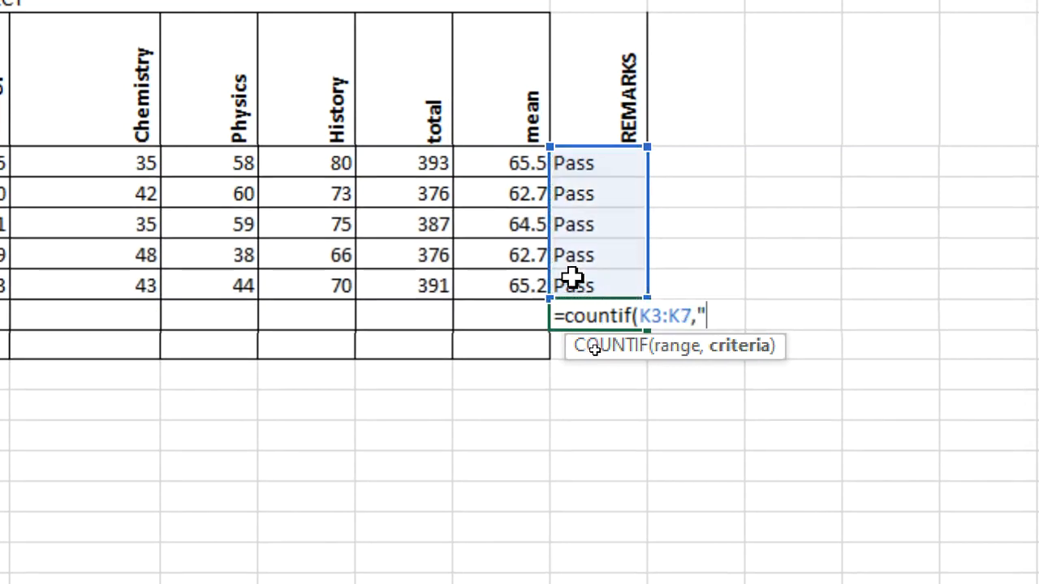
pyautogui.write('p')
pyautogui.press('BackSpace')
pyautogui.write('Pass')
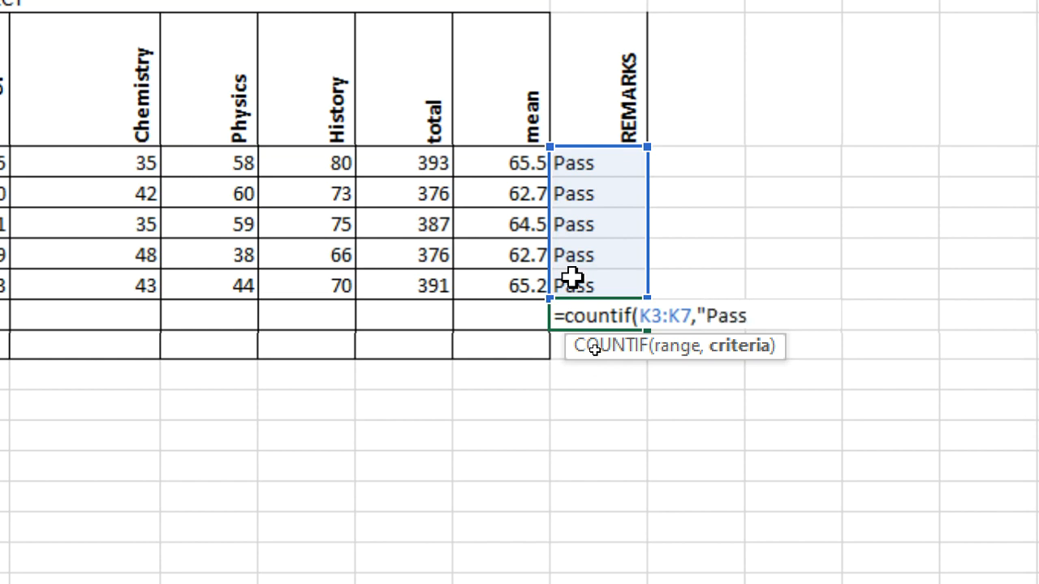
pyautogui.write('")')
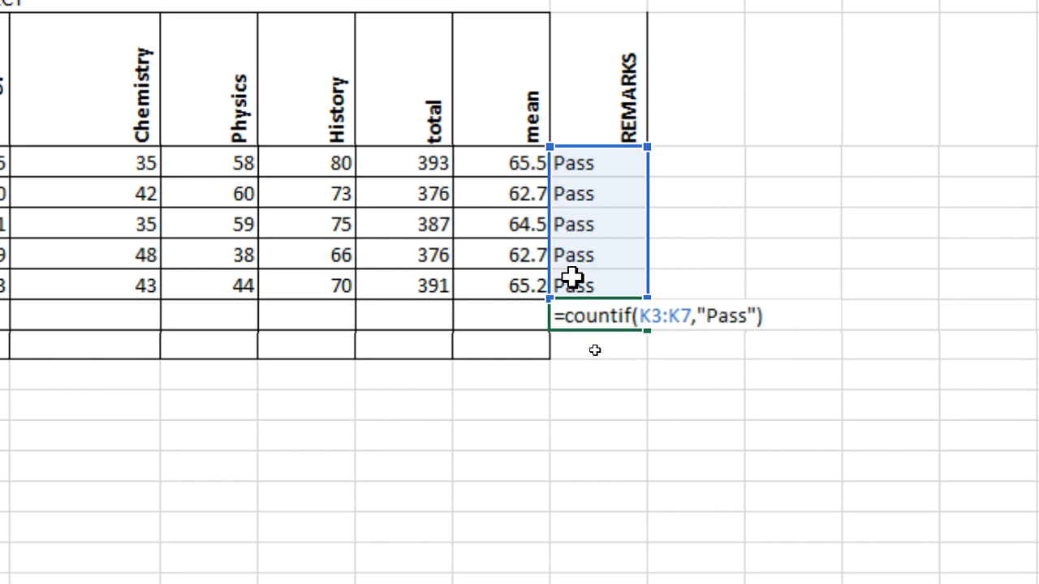
pyautogui.press('Return')
pyautogui.click(598, 313)
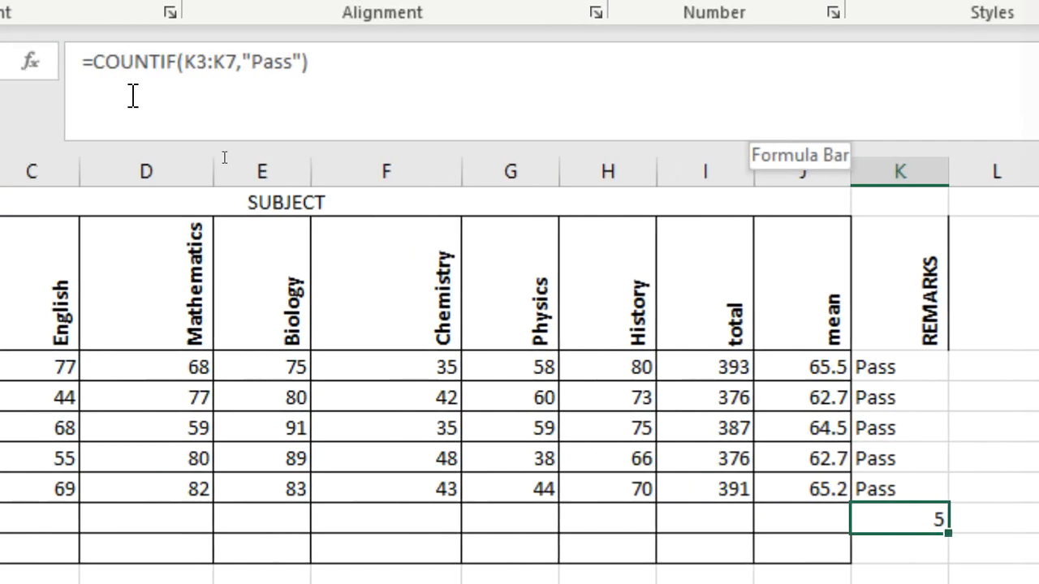
pyautogui.click(340, 74)
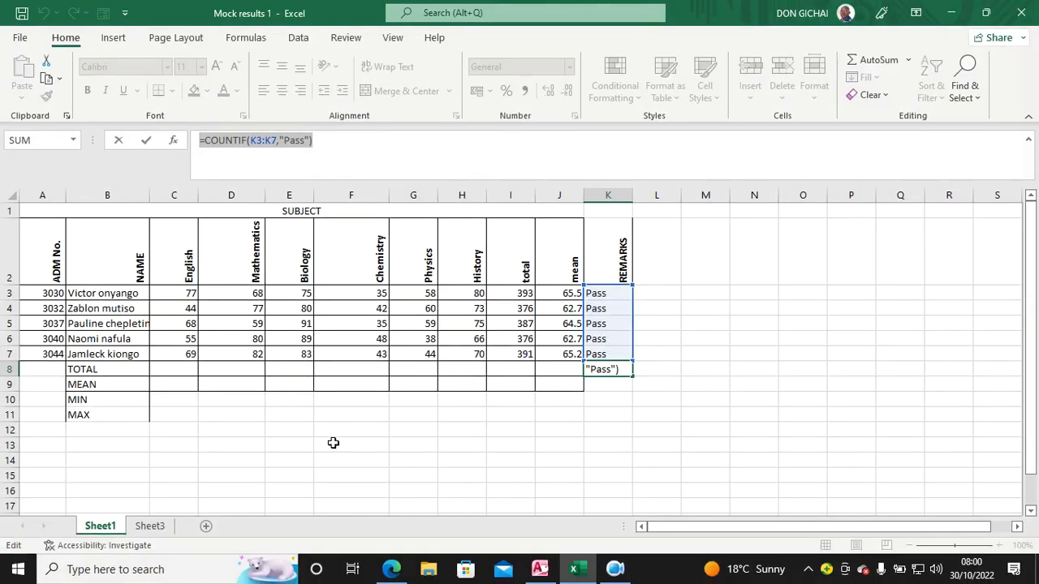
pyautogui.write('=')
pyautogui.click(181, 369)
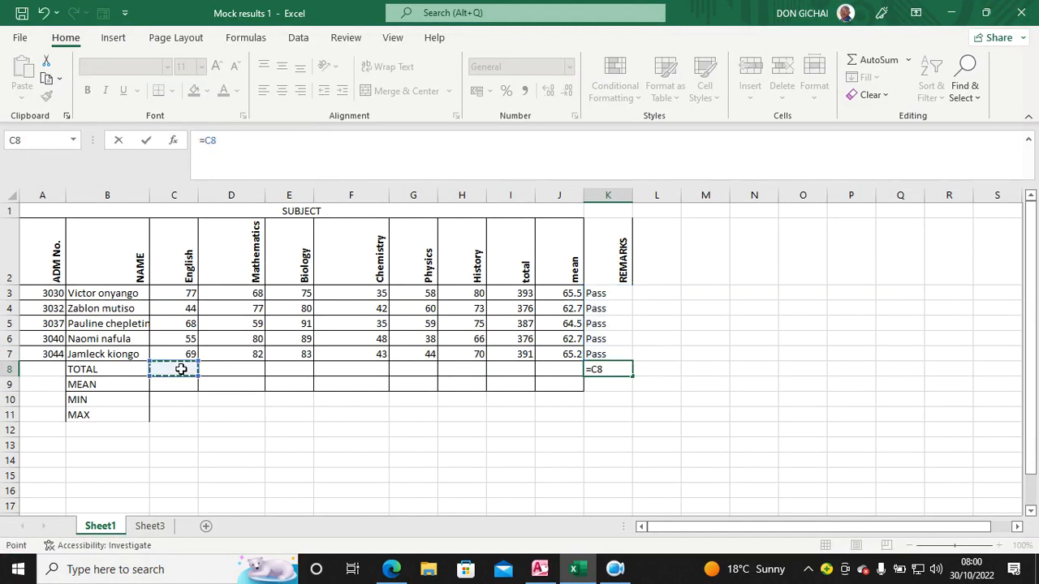
pyautogui.press('Escape')
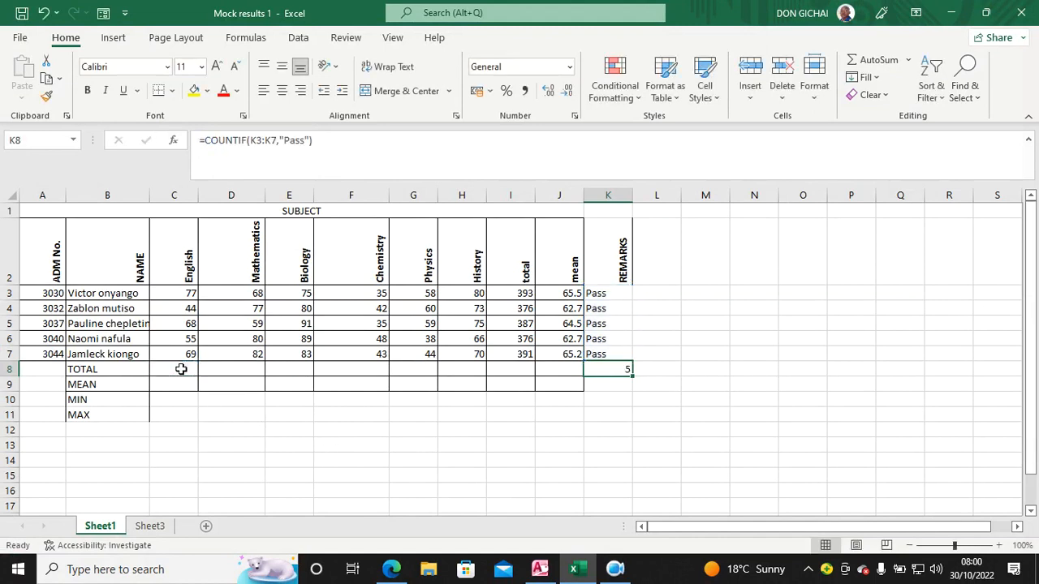
# - Enter a SUM formula for C3:C7 in the English total cell, C8, and fill it across to I8
pyautogui.click(180, 369)
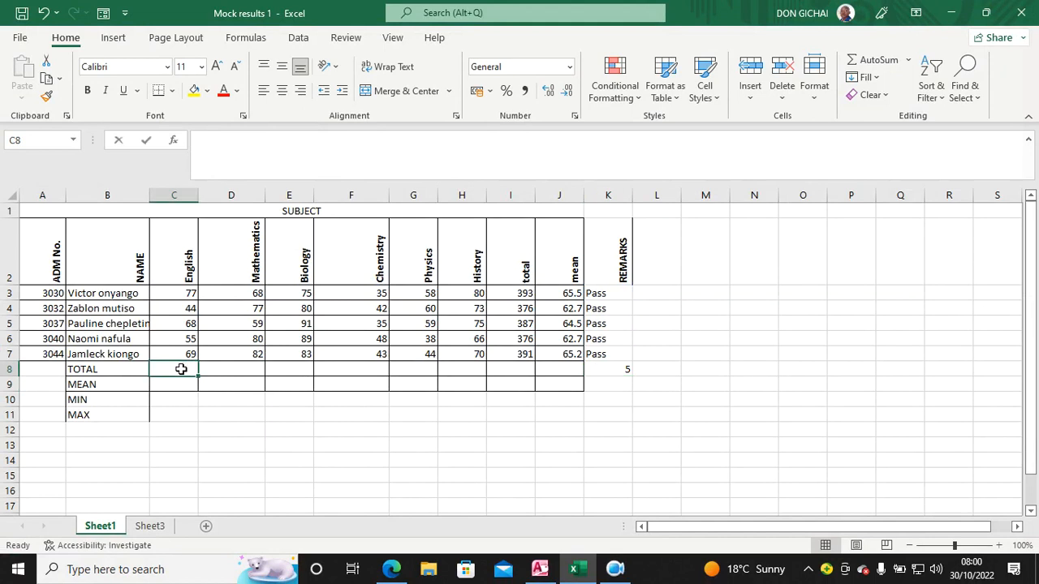
pyautogui.write('=')
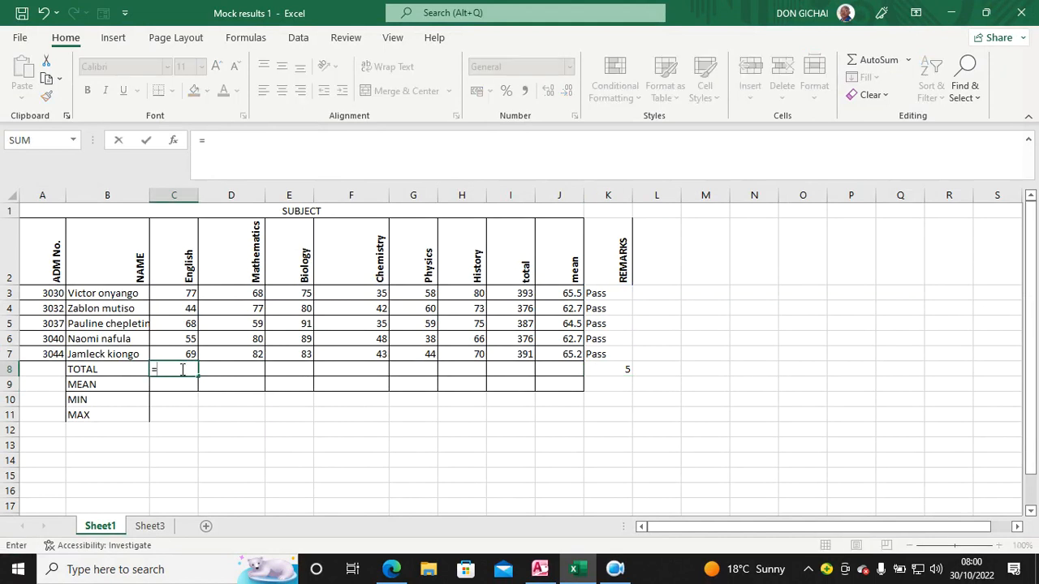
pyautogui.write('sum(')
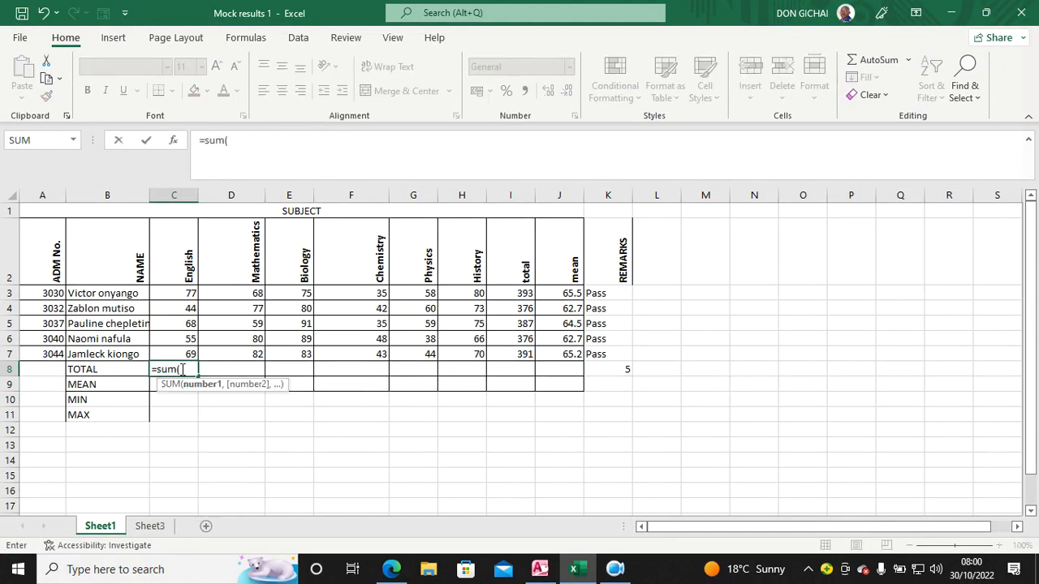
pyautogui.moveTo(180, 292); pyautogui.dragTo(186, 352)
pyautogui.write(')')
pyautogui.press('Return')
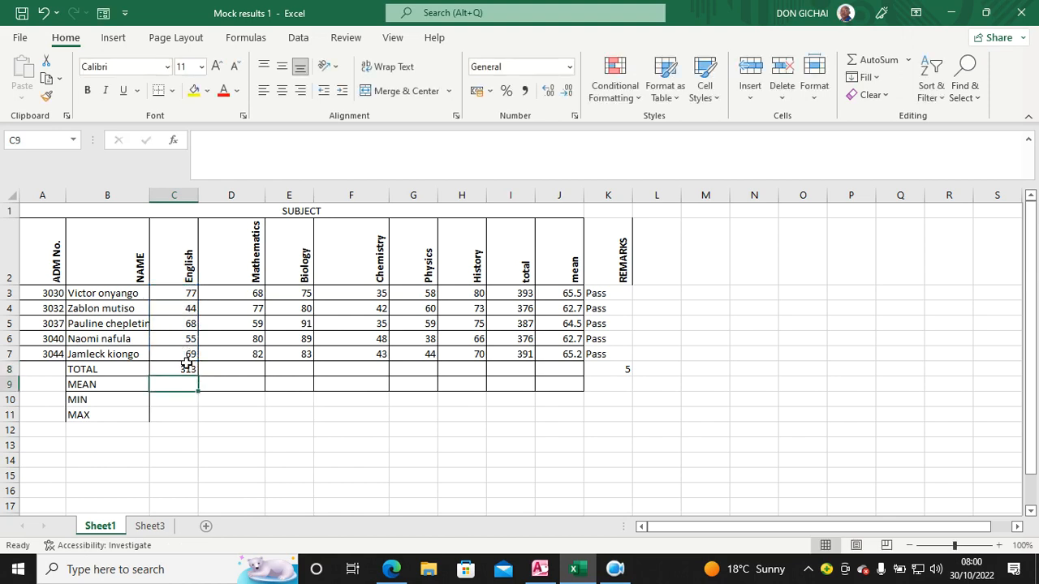
pyautogui.click(185, 366)
pyautogui.moveTo(200, 376); pyautogui.dragTo(525, 386)
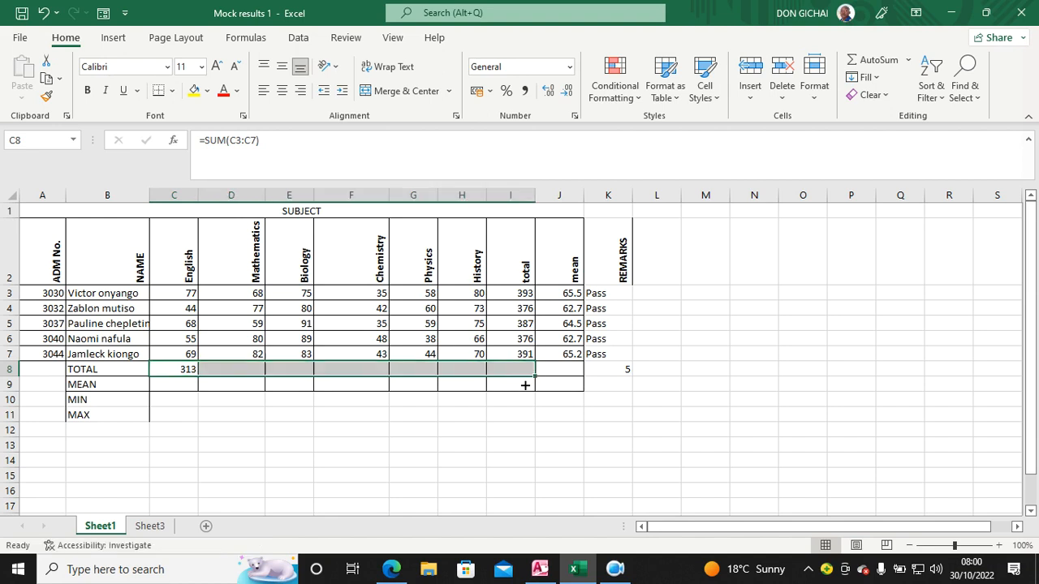
# - Enter =AVERAGE(C3:C7) in the English mean cell, C9, and fill it across to J9
pyautogui.click(185, 384)
pyautogui.write('=average')
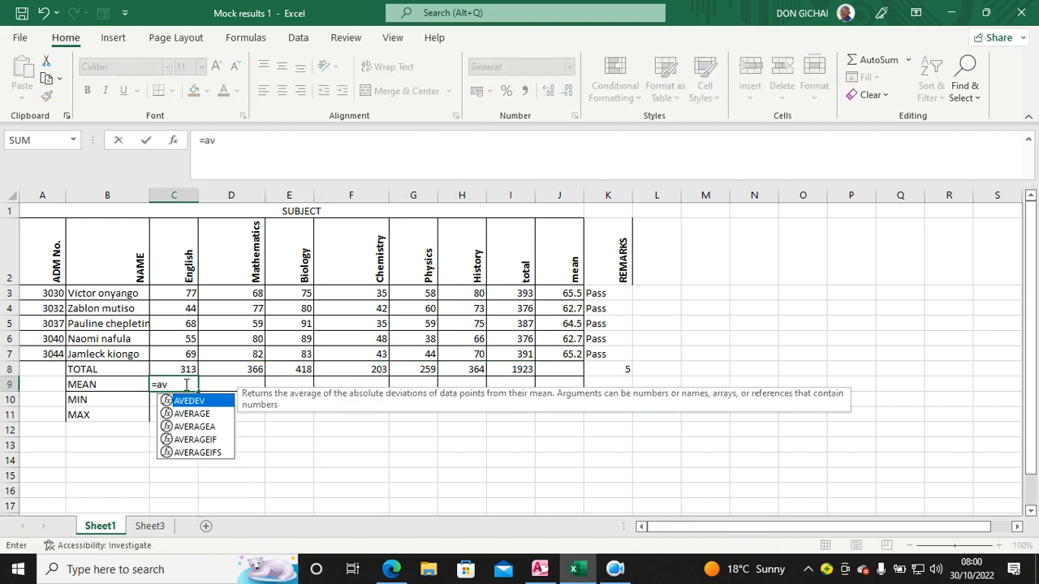
pyautogui.write('(')
pyautogui.click(186, 297)
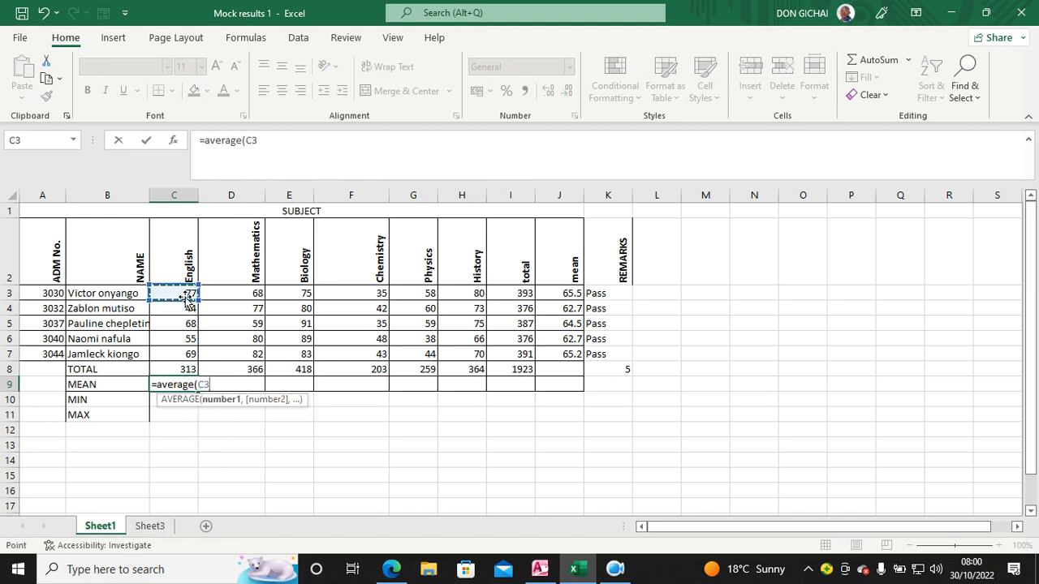
pyautogui.press('F8')
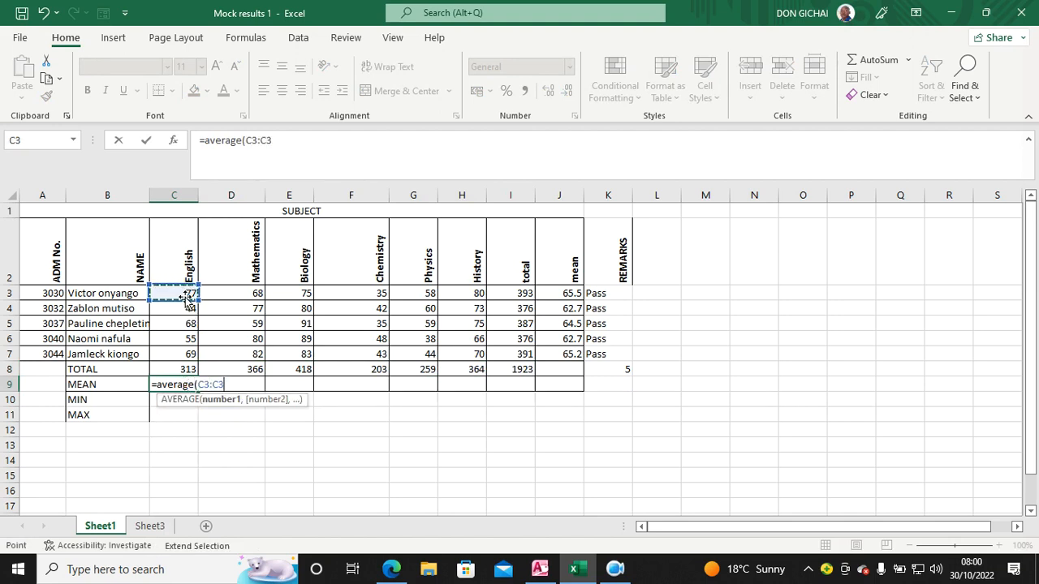
pyautogui.click(188, 350)
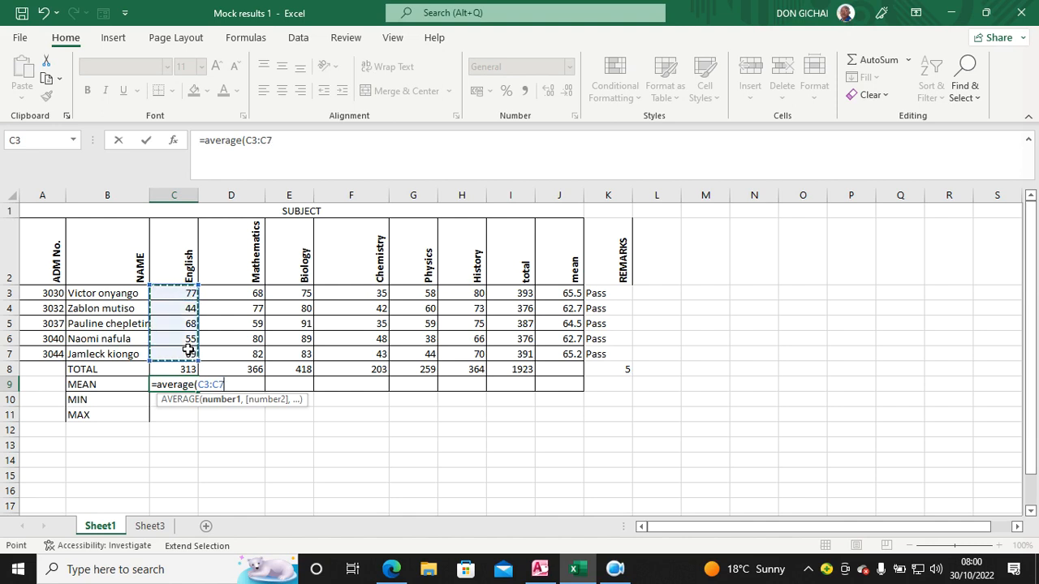
pyautogui.write(')')
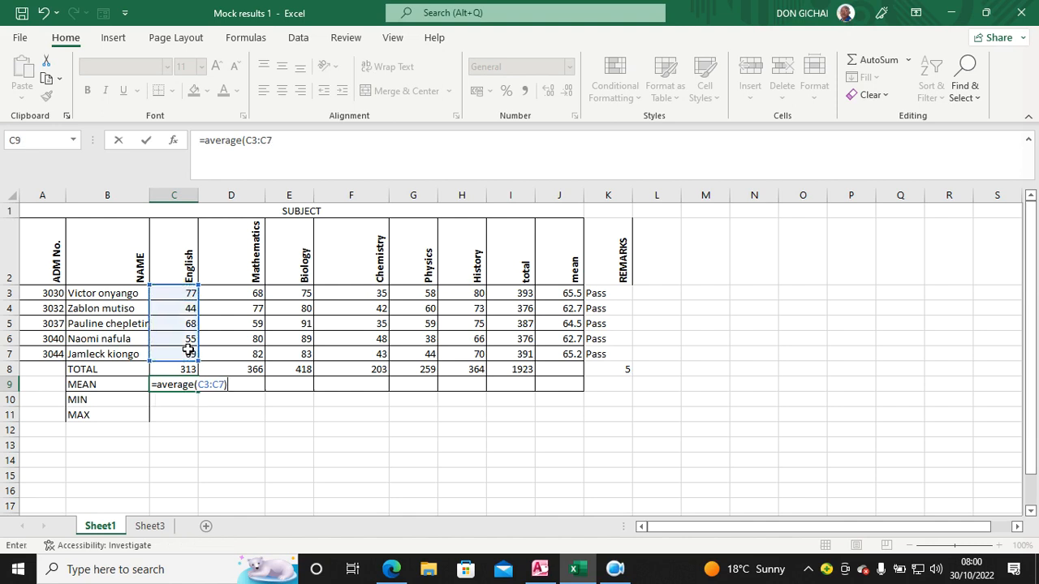
pyautogui.press('Return')
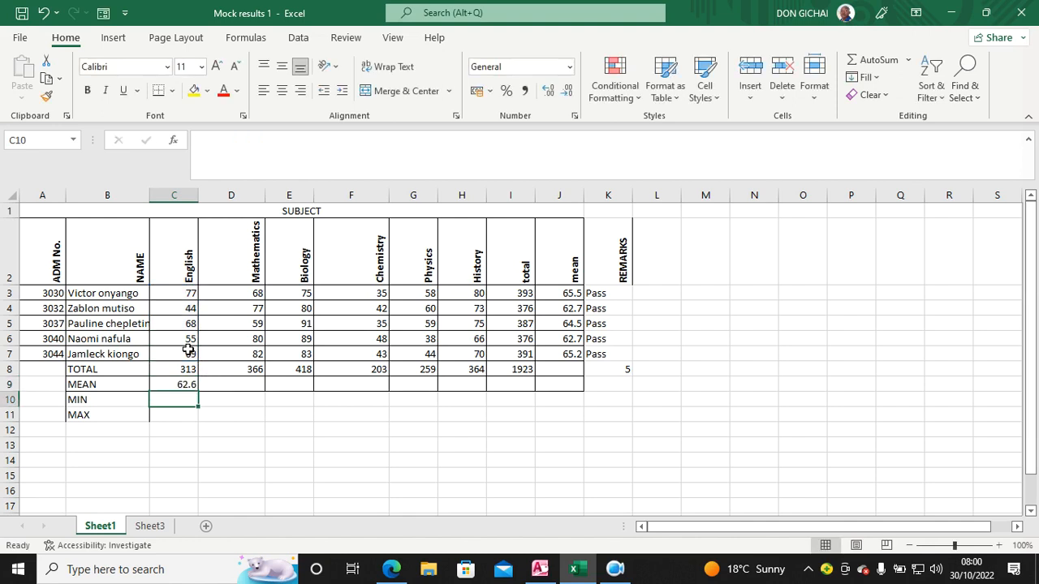
pyautogui.click(182, 386)
pyautogui.moveTo(200, 390); pyautogui.dragTo(579, 394)
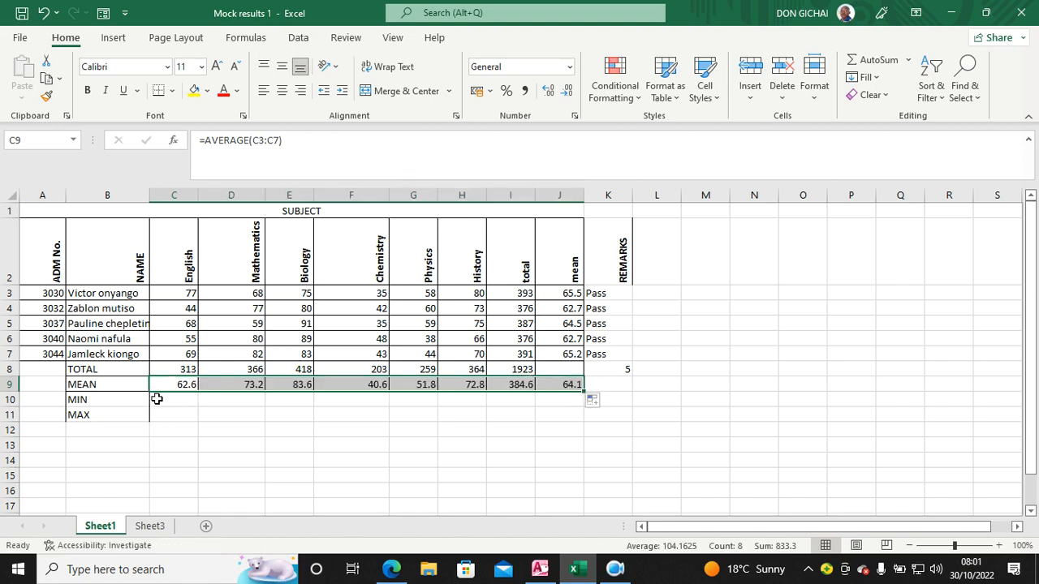
# - Enter =MIN(C3:C7) in the English minimum cell, C10, and fill it across to J10
pyautogui.click(157, 399)
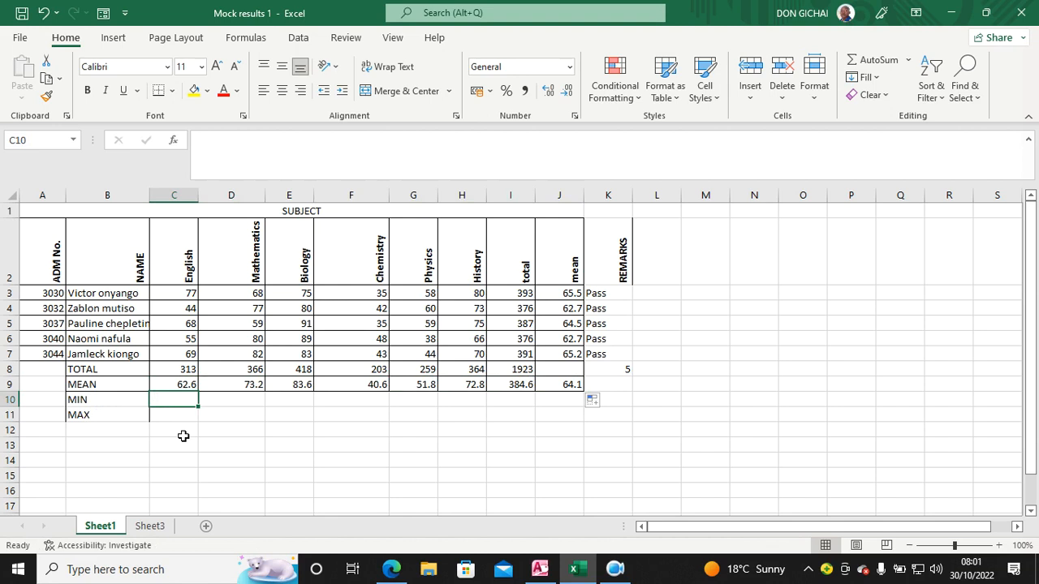
pyautogui.write('=min')
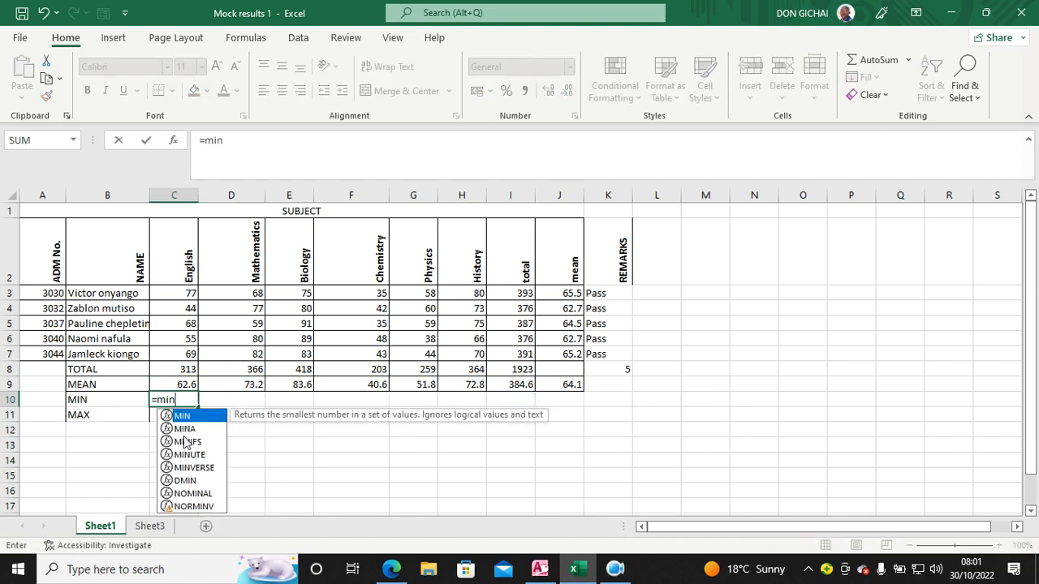
pyautogui.write('(')
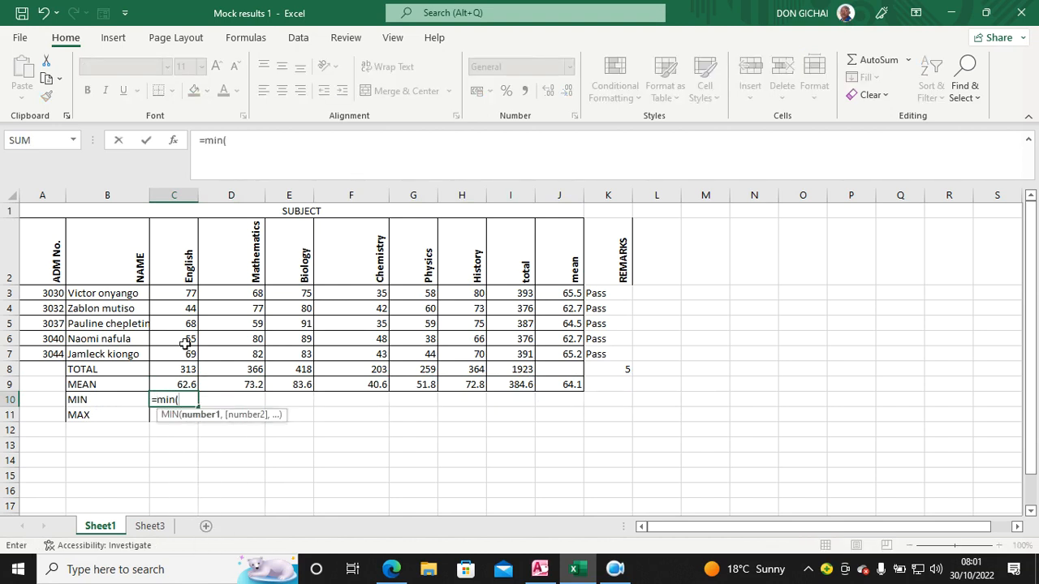
pyautogui.click(187, 294)
pyautogui.press('F8')
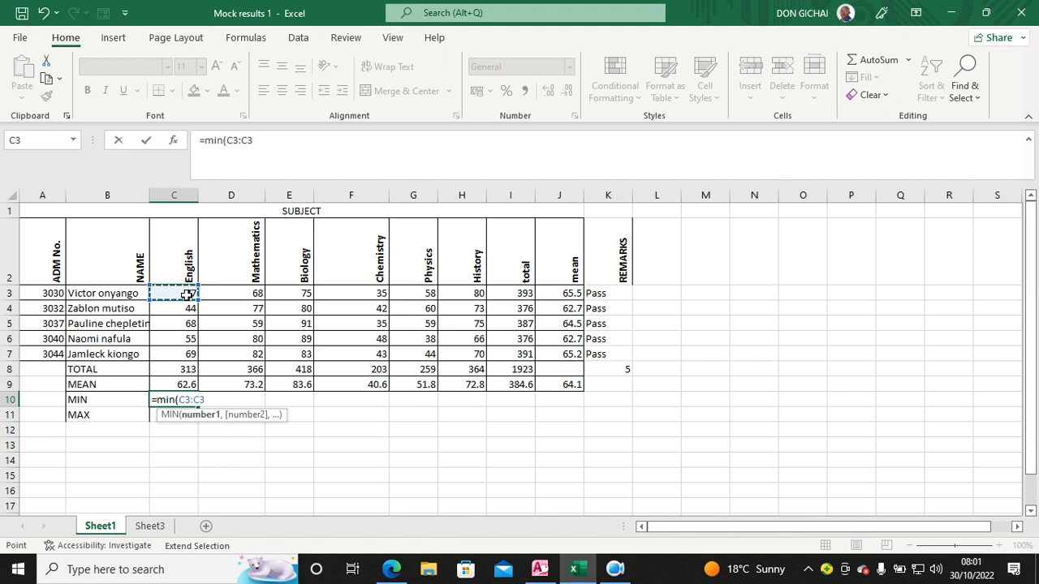
pyautogui.click(181, 357)
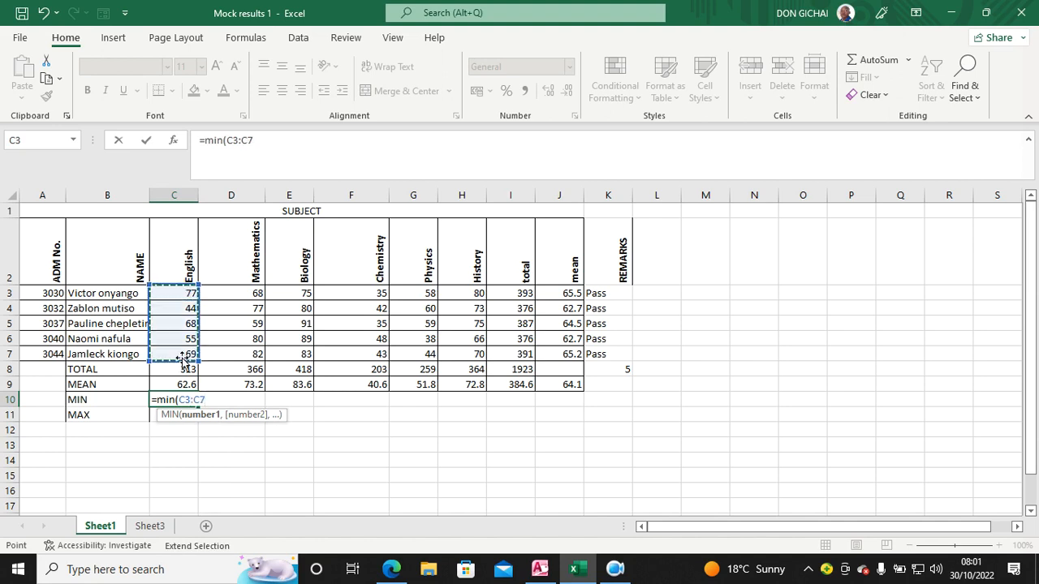
pyautogui.press('Return')
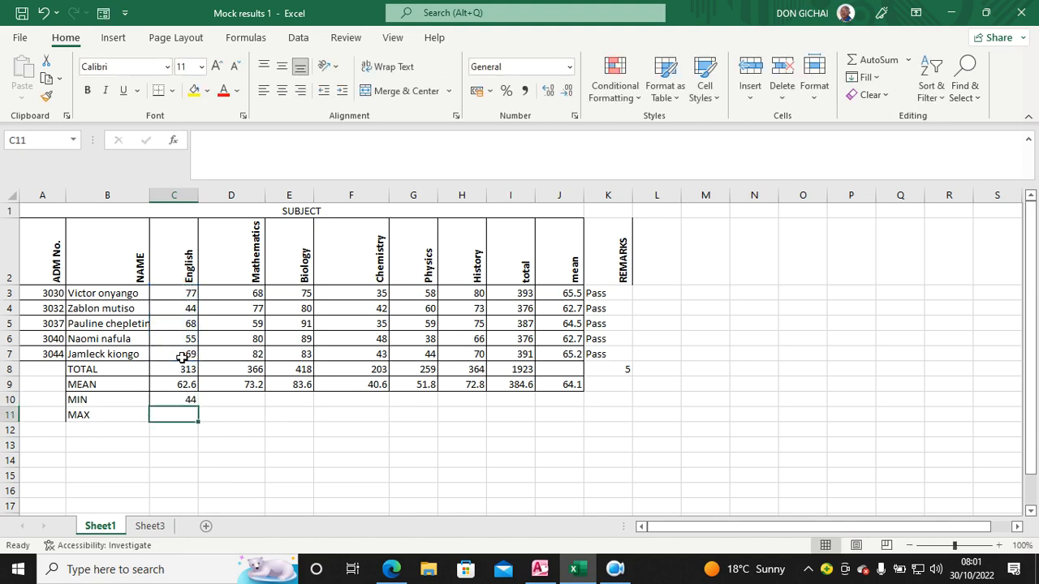
pyautogui.click(185, 401)
pyautogui.moveTo(198, 407); pyautogui.dragTo(589, 413)
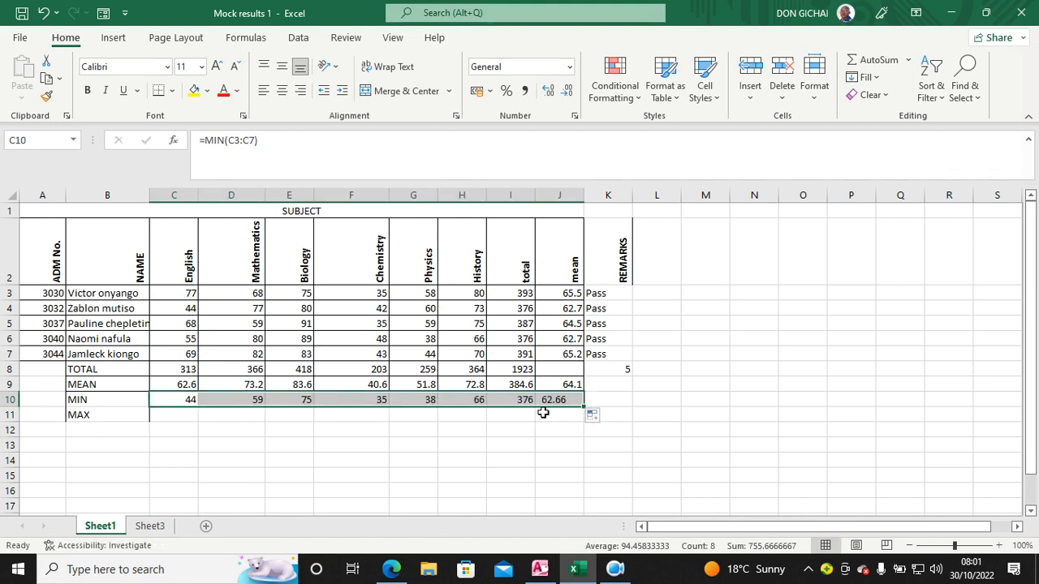
# - Enter =MAX(C3:C7) in the English maximum cell, C11, and fill it across to J11
pyautogui.click(181, 415)
pyautogui.write('=ma')
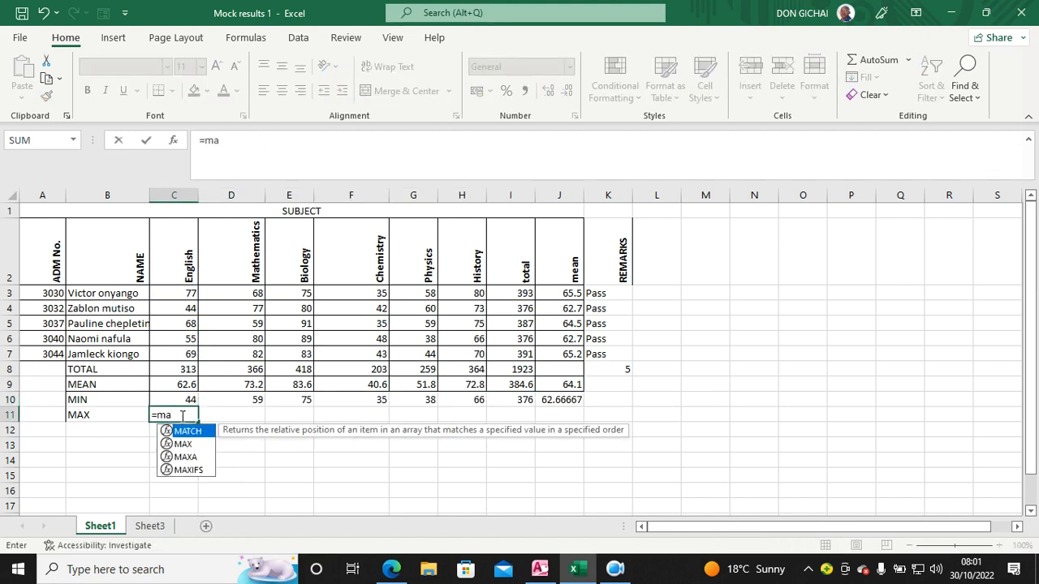
pyautogui.write('x(')
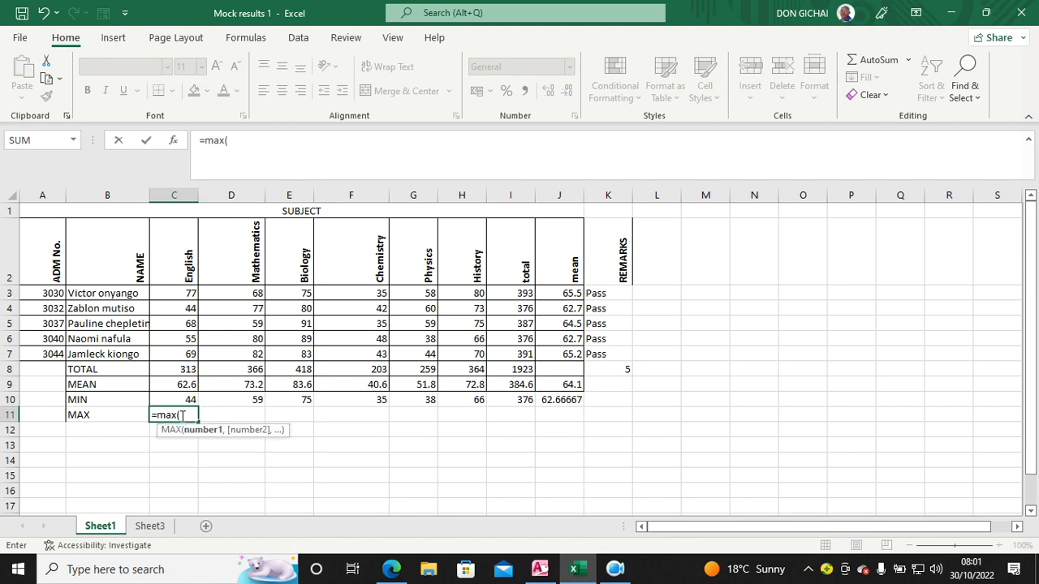
pyautogui.click(189, 294)
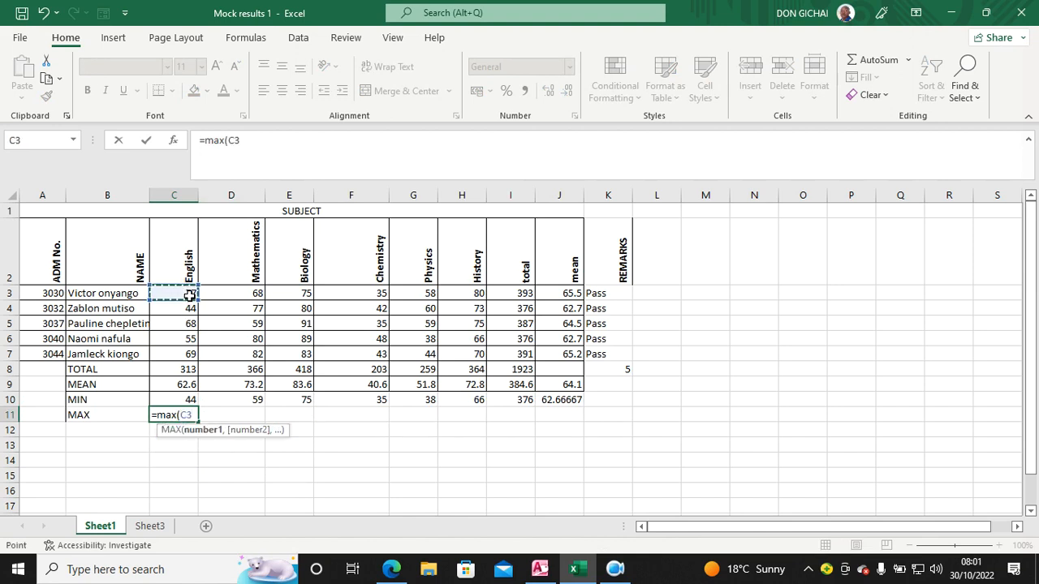
pyautogui.press('F8')
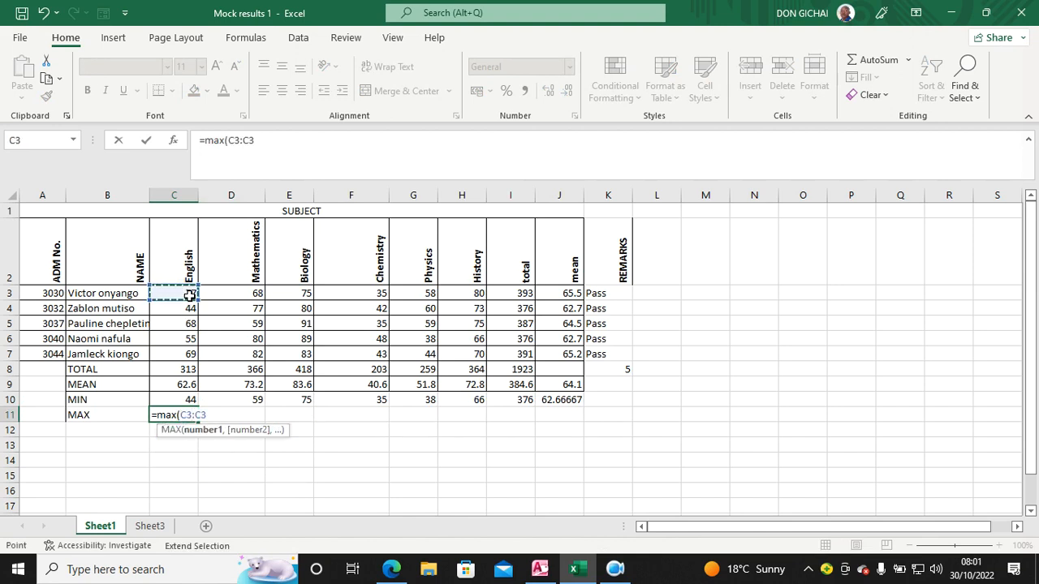
pyautogui.click(184, 349)
pyautogui.write(')')
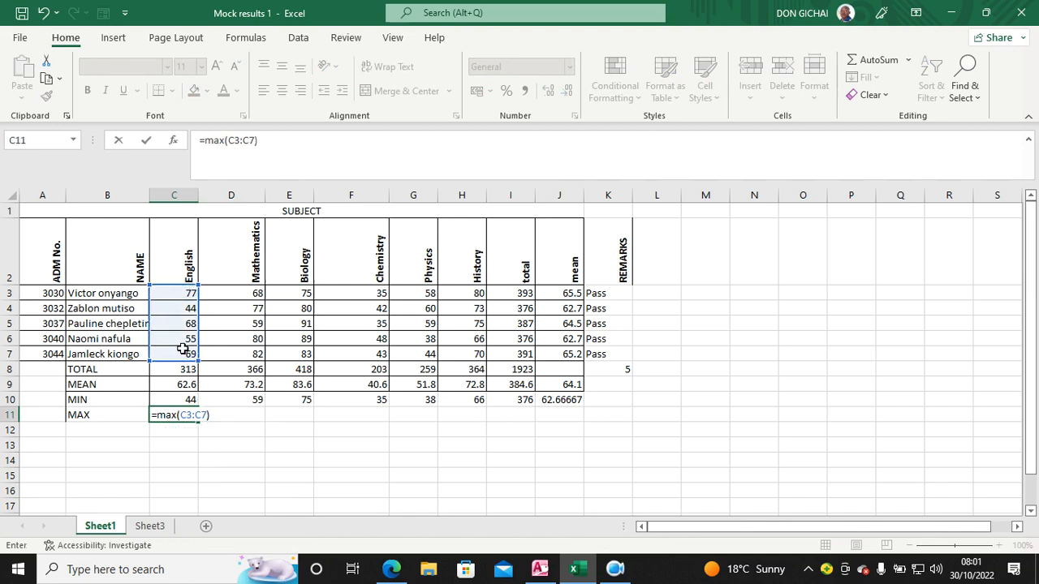
pyautogui.press('Return')
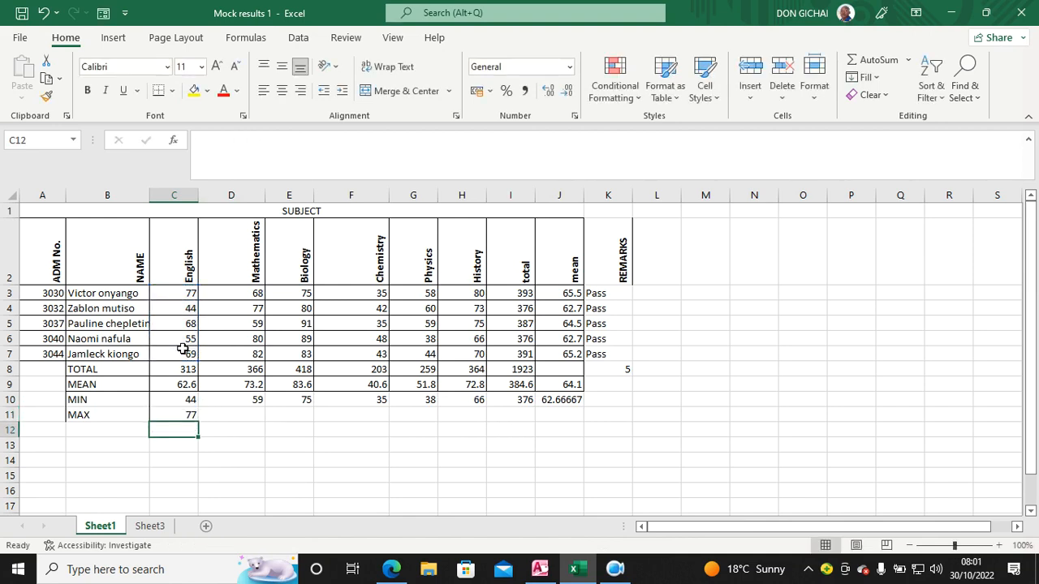
pyautogui.click(178, 418)
pyautogui.moveTo(197, 422); pyautogui.dragTo(578, 422)
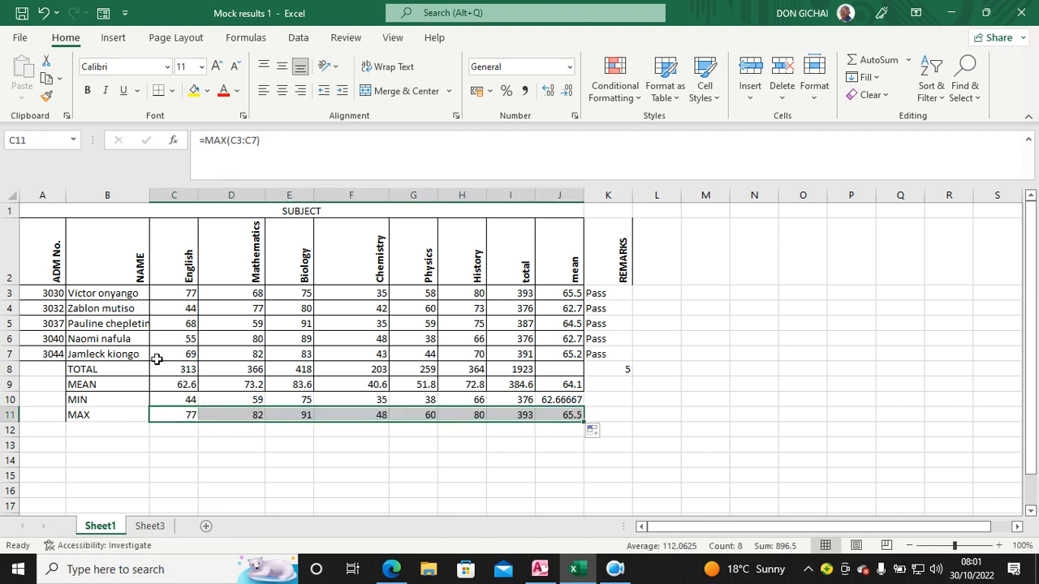
# - Choose the thin solid border line style and draw horizontal borders below the MIN and MAX rows from column A to K
pyautogui.moveTo(49, 227); pyautogui.dragTo(610, 417)
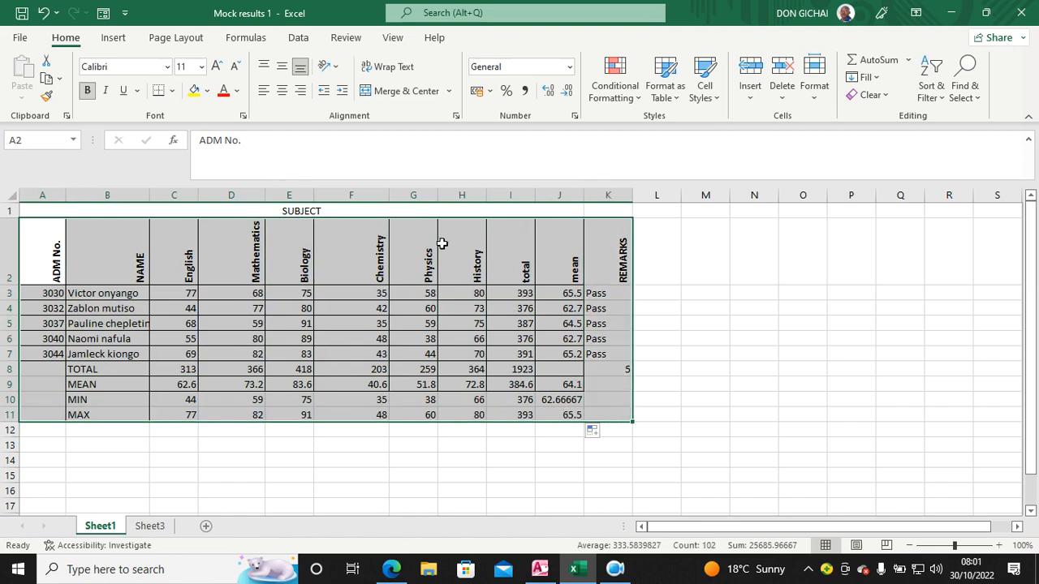
pyautogui.click(173, 90)
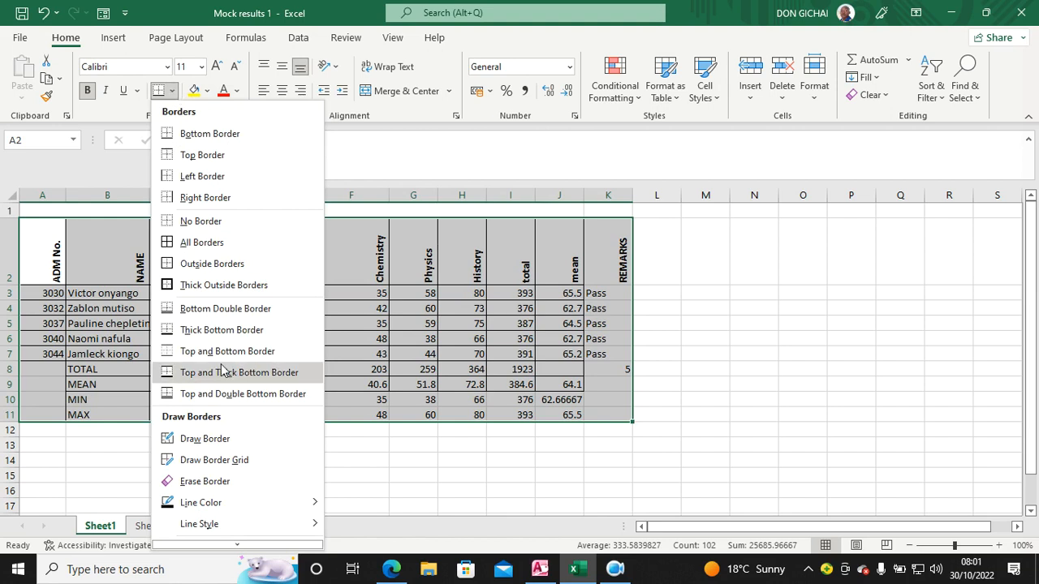
pyautogui.moveTo(222, 528)
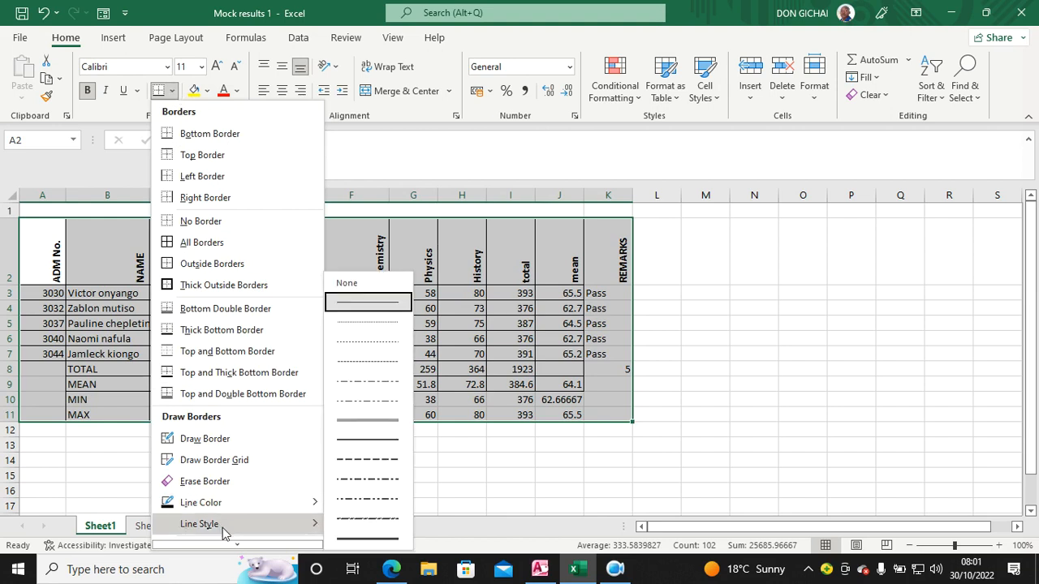
pyautogui.click(363, 308)
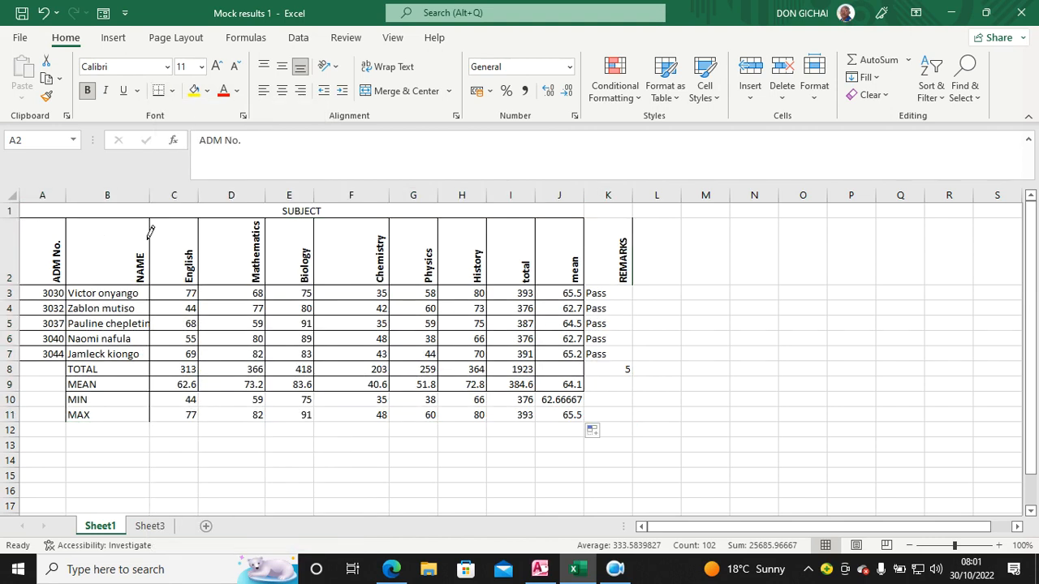
pyautogui.click(46, 377)
pyautogui.moveTo(29, 396); pyautogui.dragTo(634, 401)
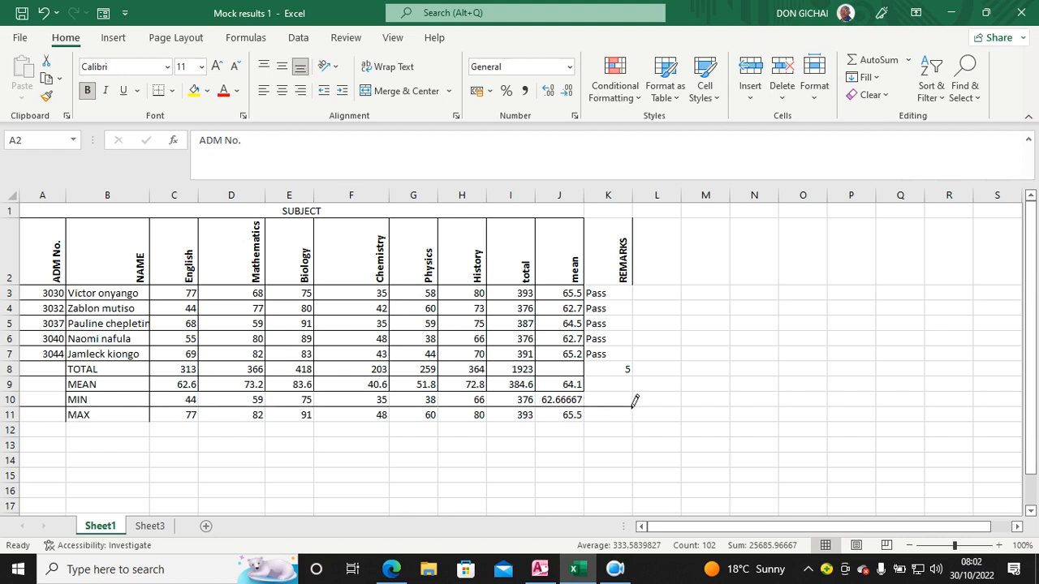
pyautogui.moveTo(31, 416); pyautogui.dragTo(627, 415)
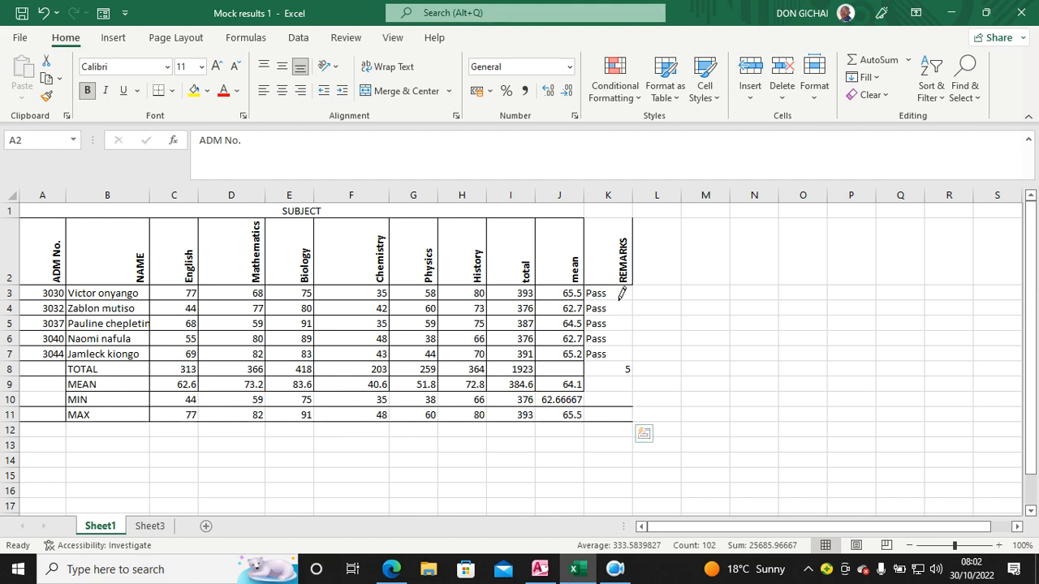
# - Draw the missing borders around the REMARKS column cells and between the cells of the summary rows, and leave border drawing
pyautogui.moveTo(585, 316)
pyautogui.mouseDown()
pyautogui.moveTo(628, 316)
pyautogui.moveTo(620, 346)
pyautogui.moveTo(629, 355)
pyautogui.mouseUp()
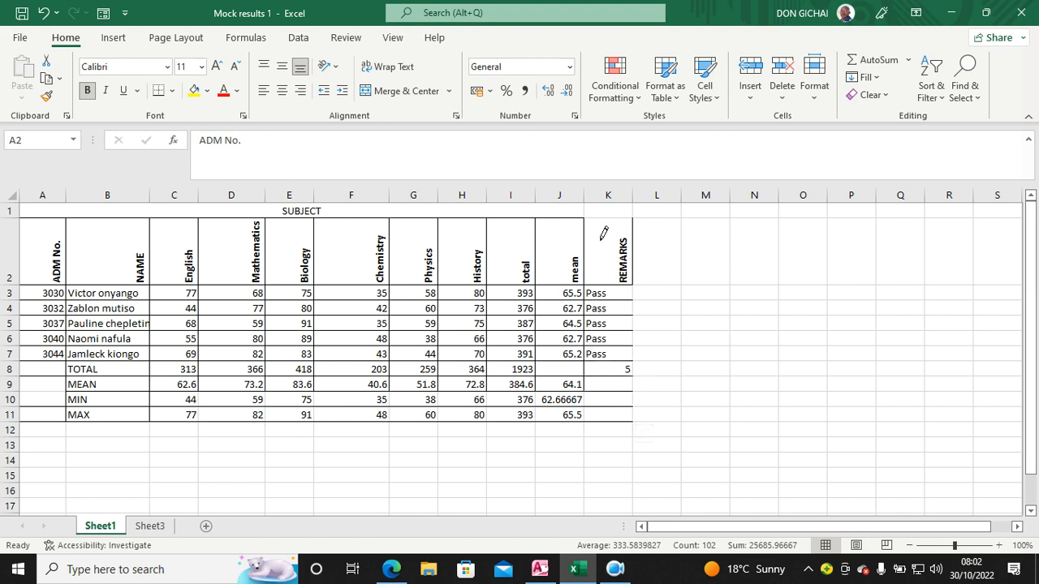
pyautogui.moveTo(599, 217)
pyautogui.mouseDown()
pyautogui.moveTo(641, 217)
pyautogui.moveTo(635, 224)
pyautogui.mouseUp()
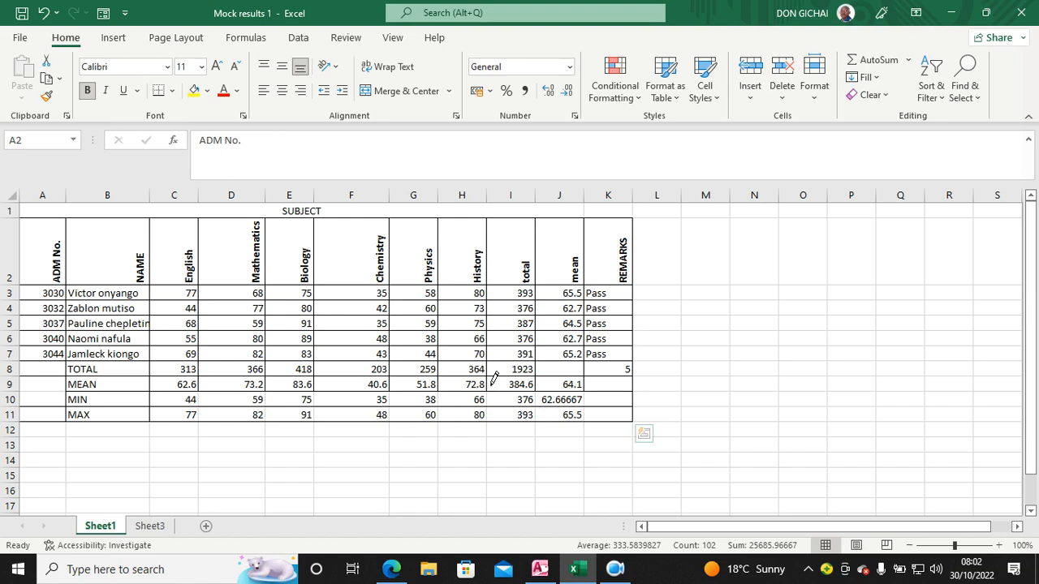
pyautogui.moveTo(488, 385); pyautogui.dragTo(488, 408)
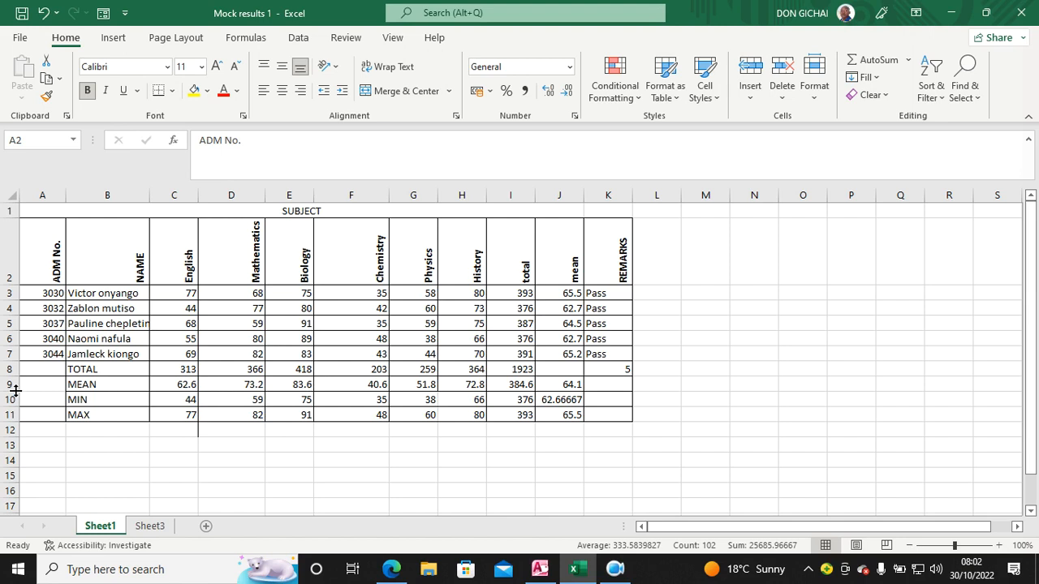
pyautogui.moveTo(24, 388); pyautogui.dragTo(49, 390)
pyautogui.click(171, 92)
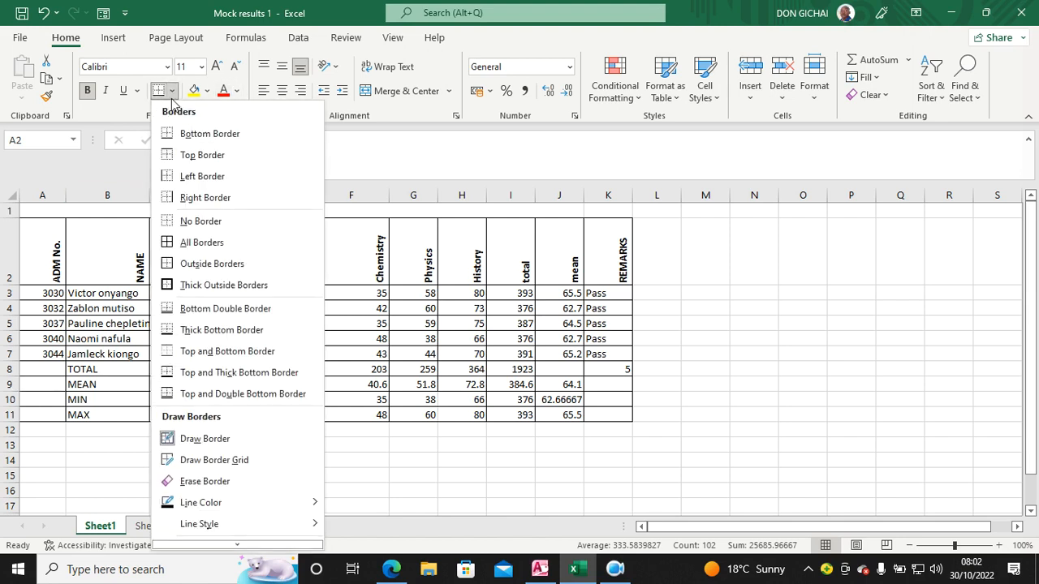
pyautogui.click(418, 169)
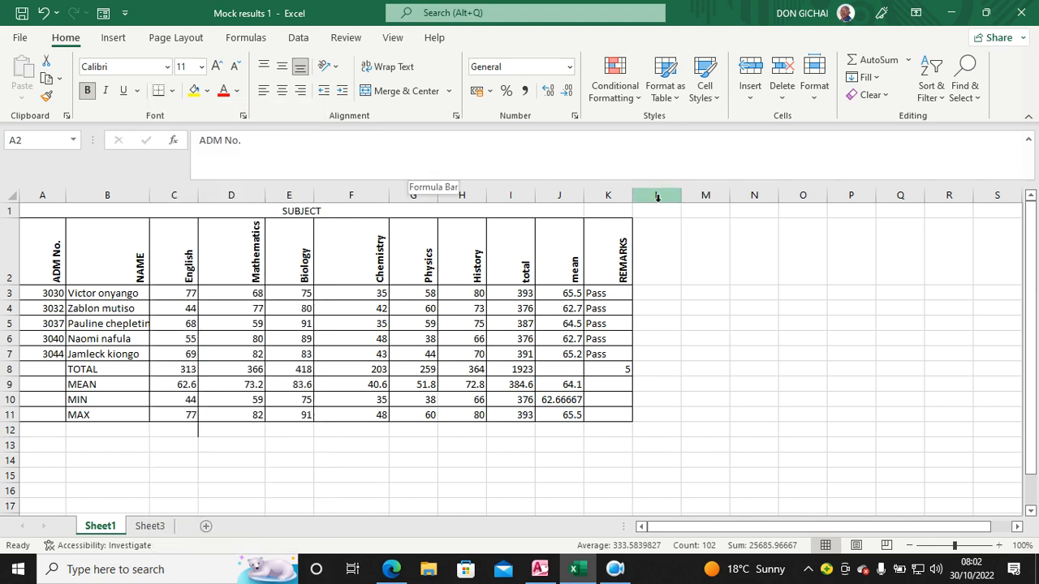
pyautogui.click(766, 322)
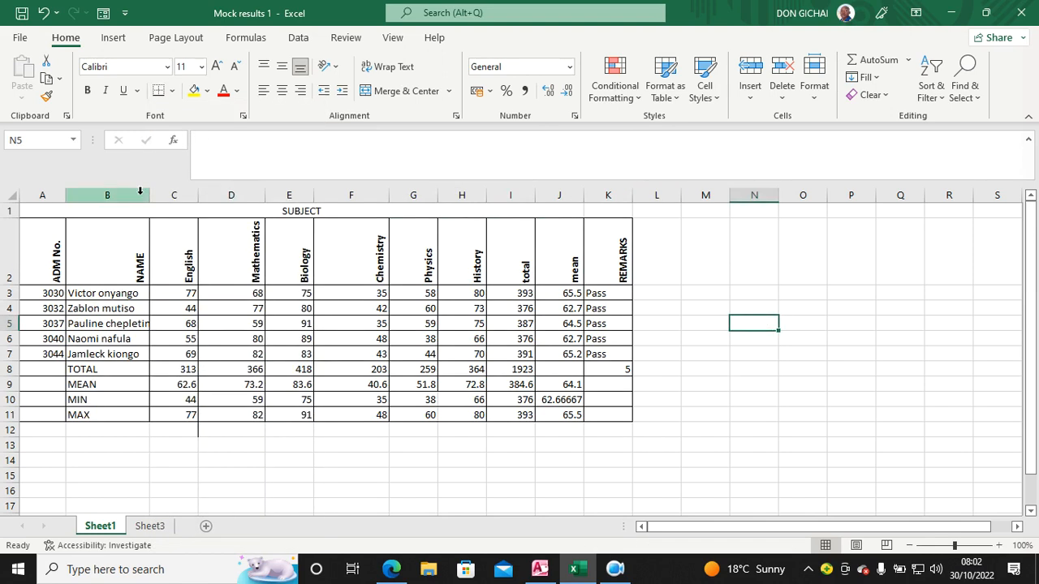
# - Merge and center the SUBJECT heading across A1:K1 so it spans the REMARKS column
pyautogui.click(68, 210)
pyautogui.moveTo(68, 211); pyautogui.dragTo(606, 209)
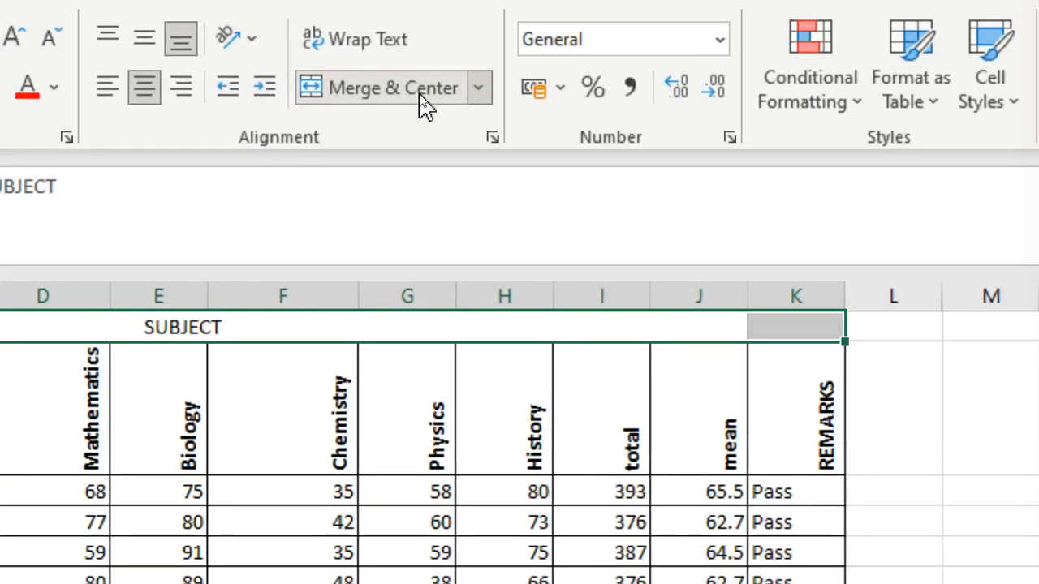
pyautogui.click(423, 104)
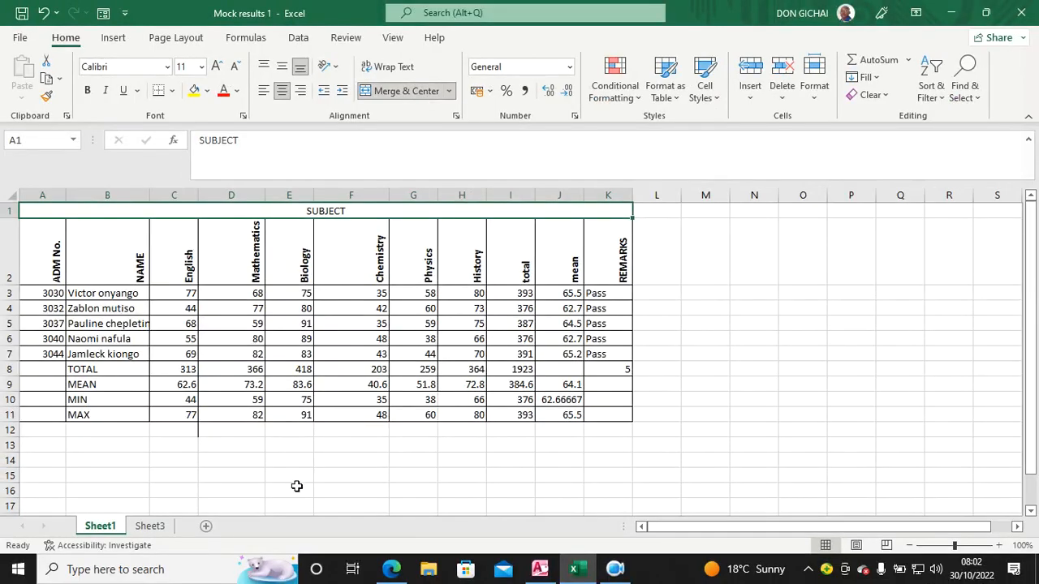
# - Check the formatting requirements in part (e) of the question paper in Edge, and select the mean cells J3:J11 in the Excel worksheet
pyautogui.click(391, 568)
pyautogui.scroll(-3, 307, 398)
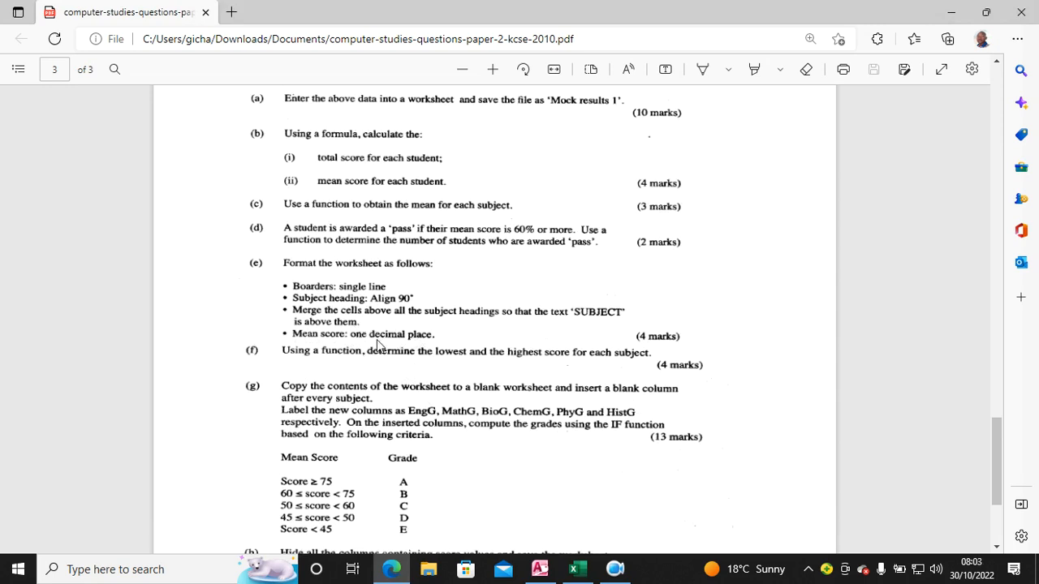
pyautogui.click(574, 569)
pyautogui.moveTo(568, 292); pyautogui.dragTo(570, 414)
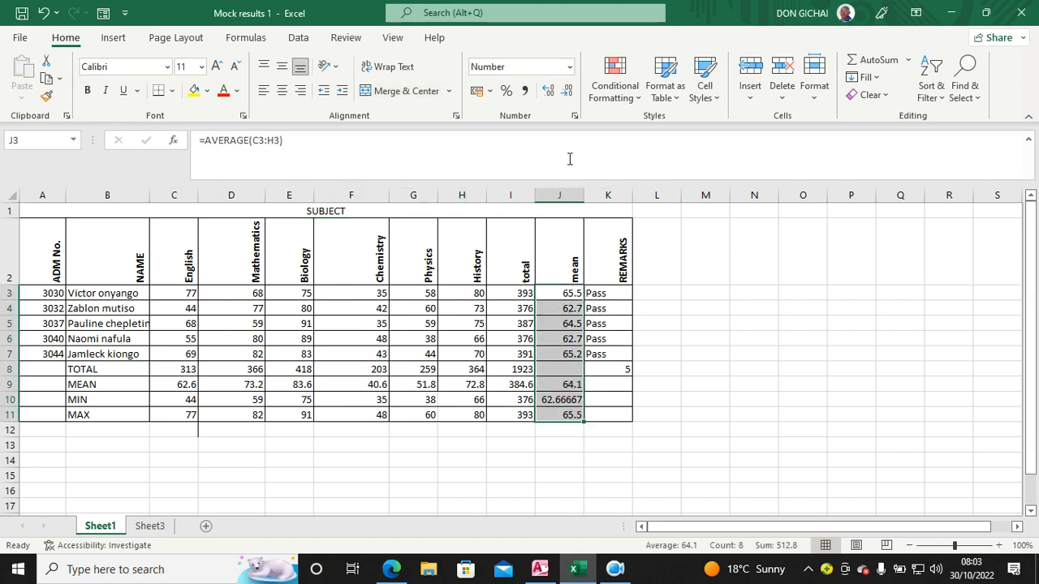
pyautogui.click(574, 117)
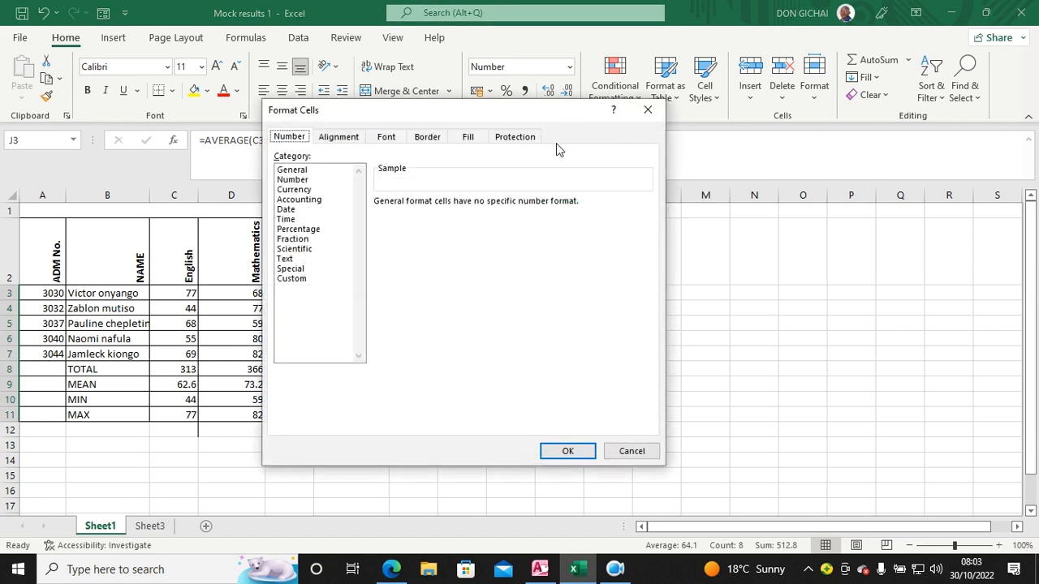
pyautogui.click(355, 143)
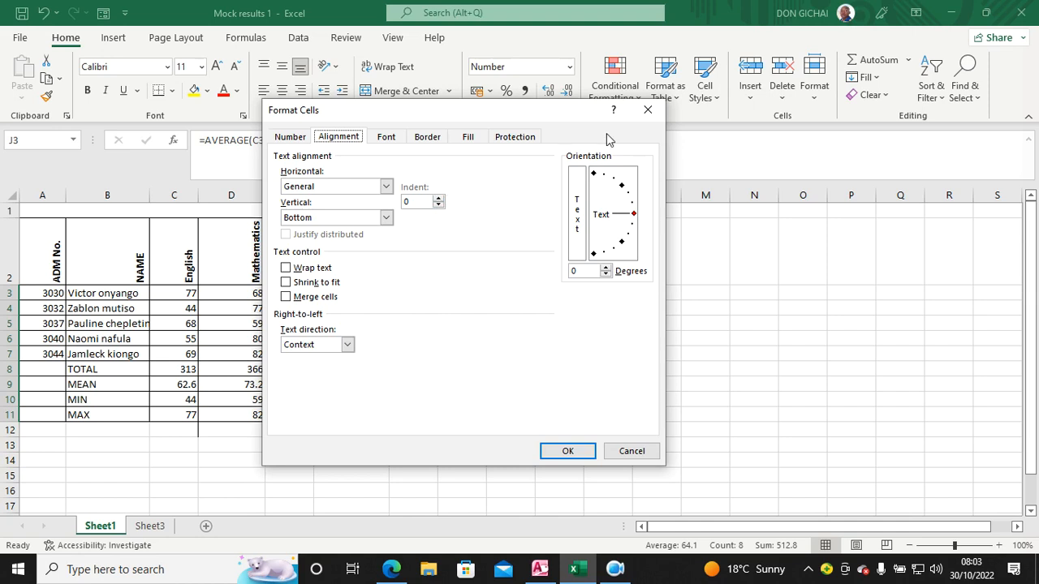
pyautogui.click(647, 110)
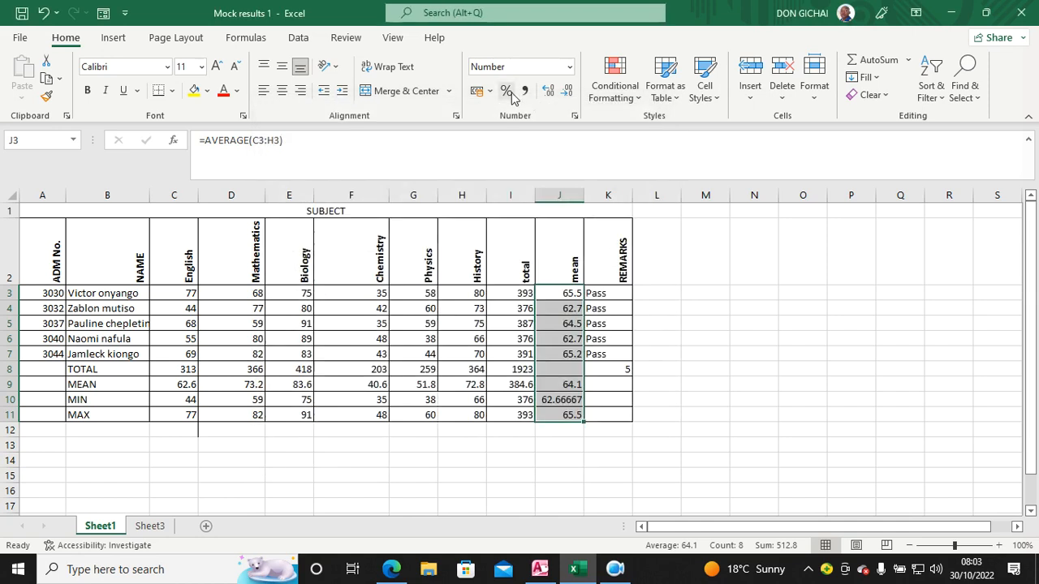
# - Format the selected mean cells J3:J11 to one decimal place
pyautogui.click(555, 93)
pyautogui.click(568, 91)
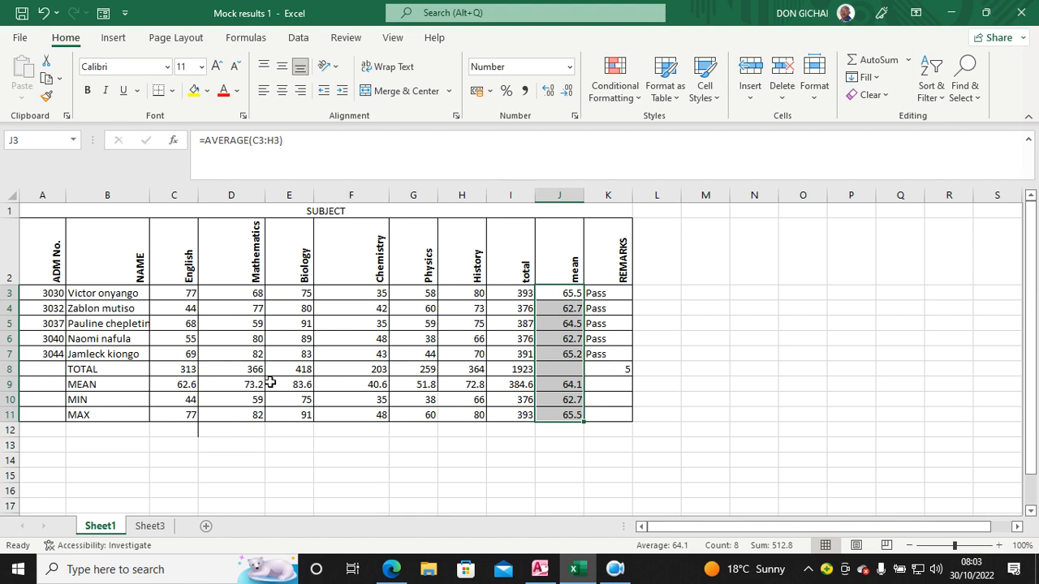
# - Read part (g) of the question paper in Edge, and copy the Excel table A1:K11 from Sheet1 to cell A1 of Sheet3
pyautogui.click(391, 569)
pyautogui.scroll(-3, 327, 339)
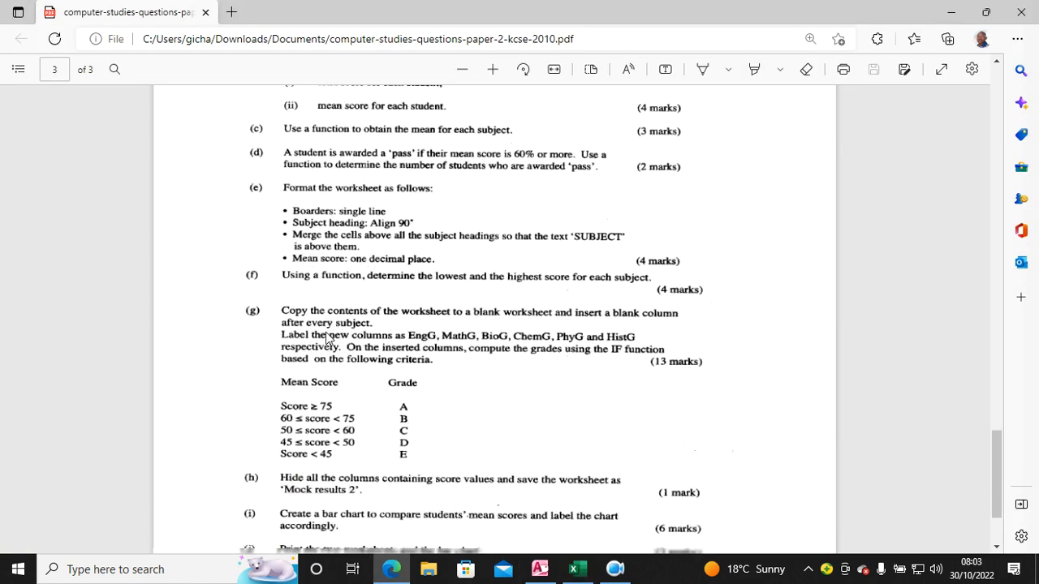
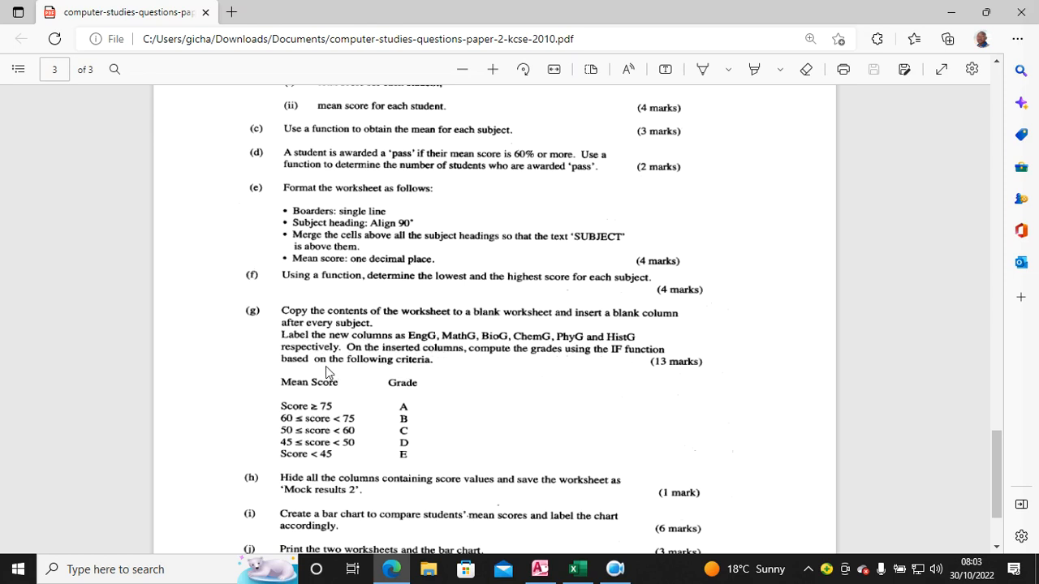
pyautogui.scroll(-1, 468, 401)
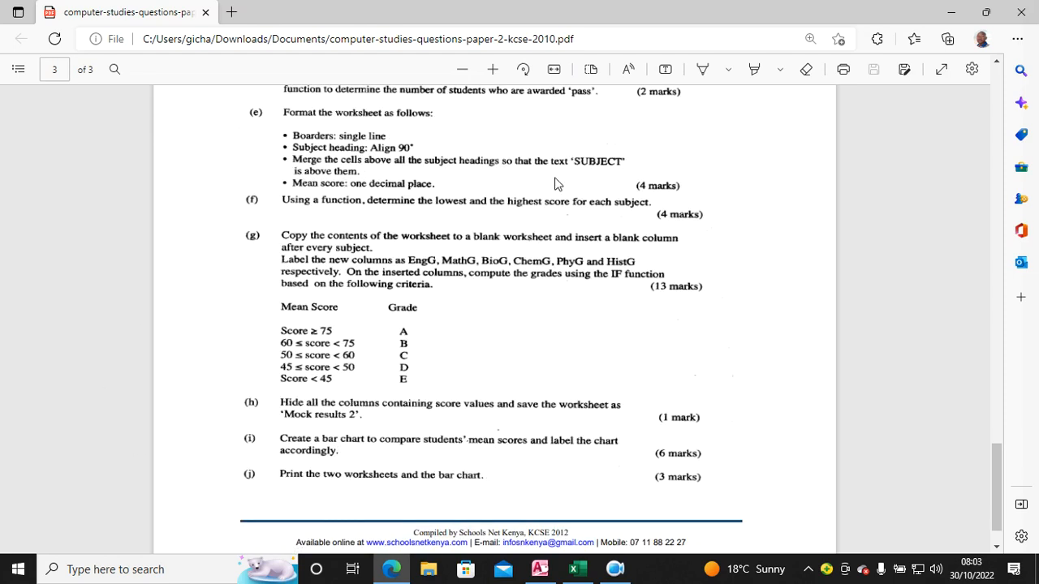
pyautogui.click(573, 569)
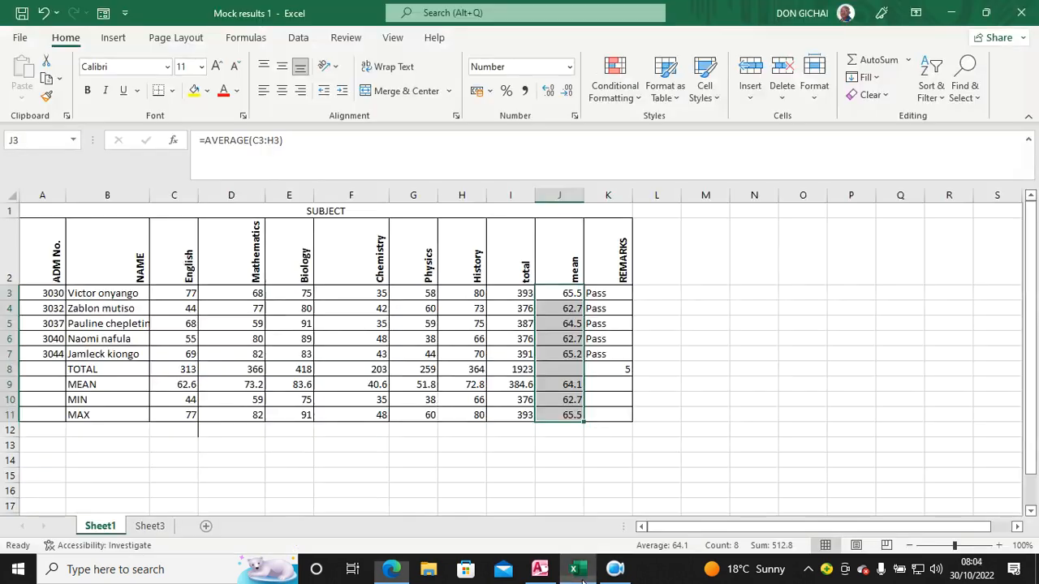
pyautogui.moveTo(45, 247); pyautogui.dragTo(610, 413)
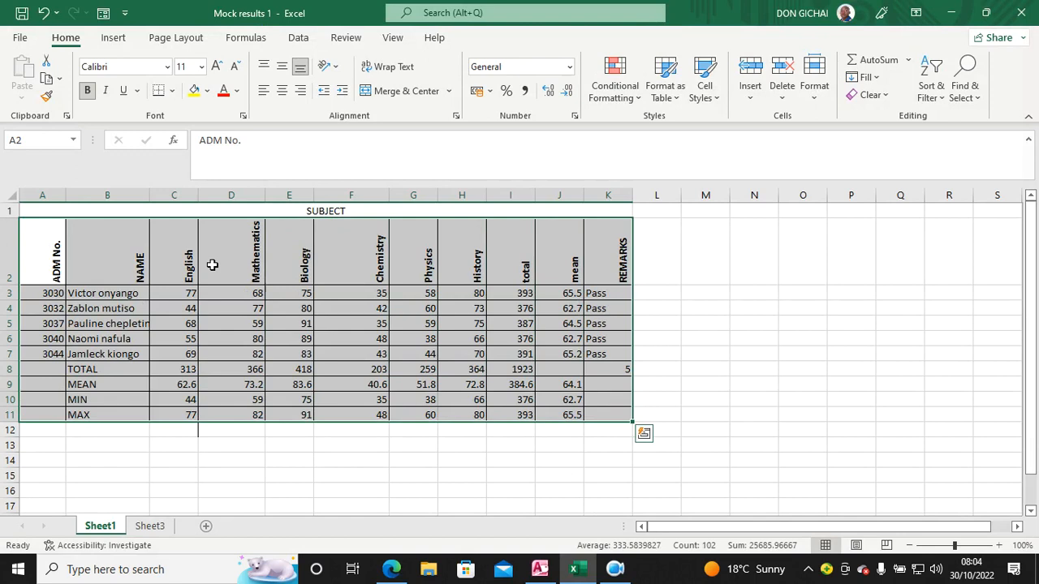
pyautogui.moveTo(63, 211); pyautogui.dragTo(430, 414)
pyautogui.click(47, 78)
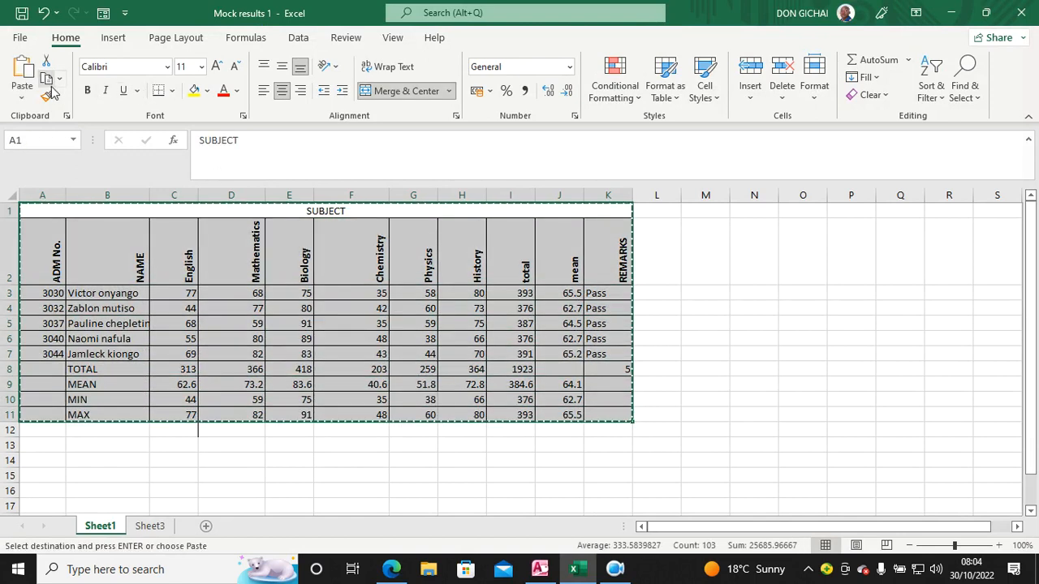
pyautogui.click(168, 527)
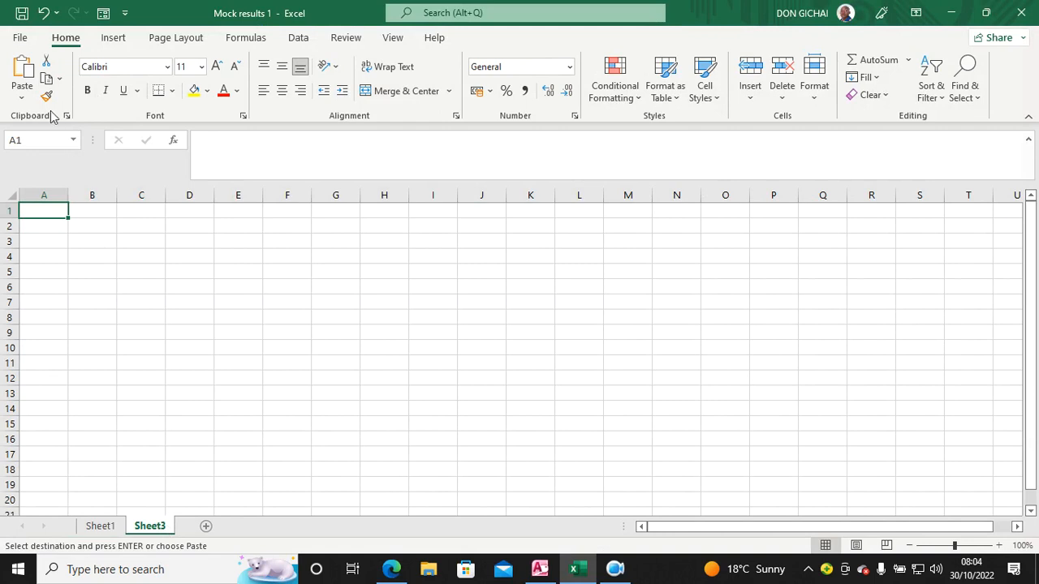
pyautogui.click(25, 71)
pyautogui.click(769, 340)
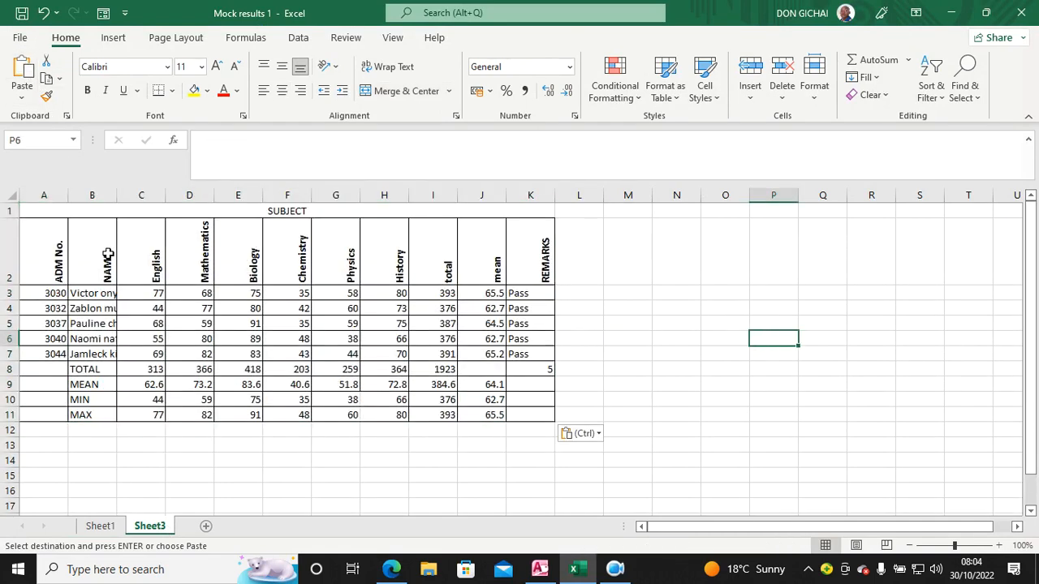
# - AutoFit the NAME column B on Sheet3 to its longest entry
pyautogui.click(95, 194)
pyautogui.click(119, 194)
pyautogui.click(134, 194)
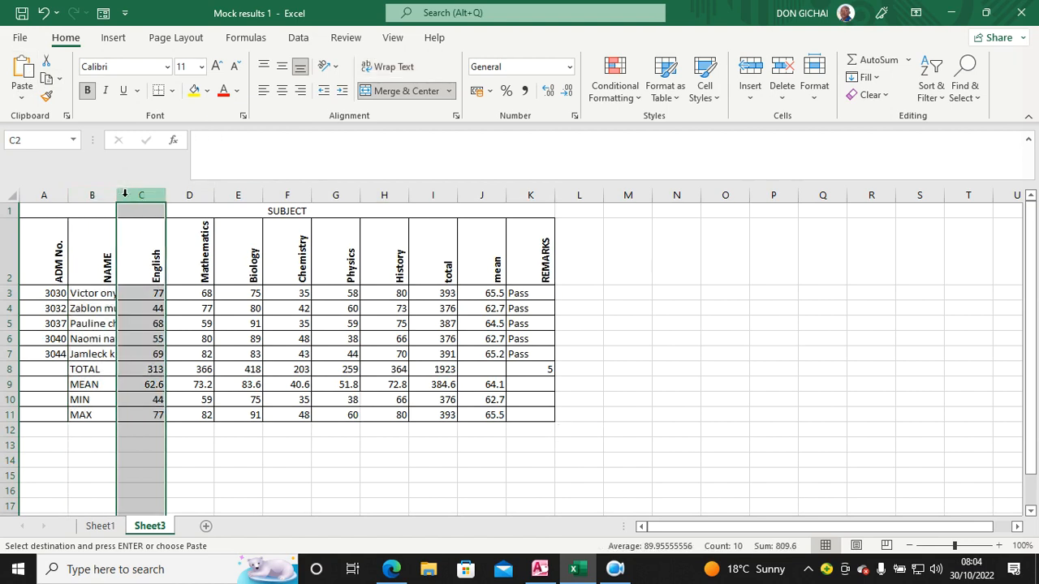
pyautogui.doubleClick(116, 195)
pyautogui.click(771, 354)
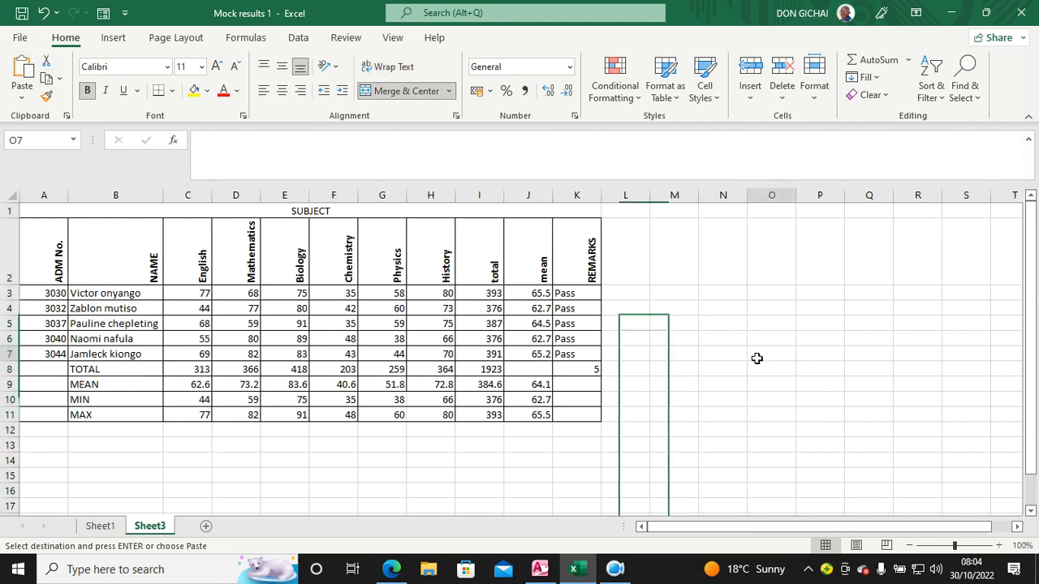
# - Insert a blank column after each of the English, Mathematics and Biology columns on Sheet3
pyautogui.rightClick(240, 197)
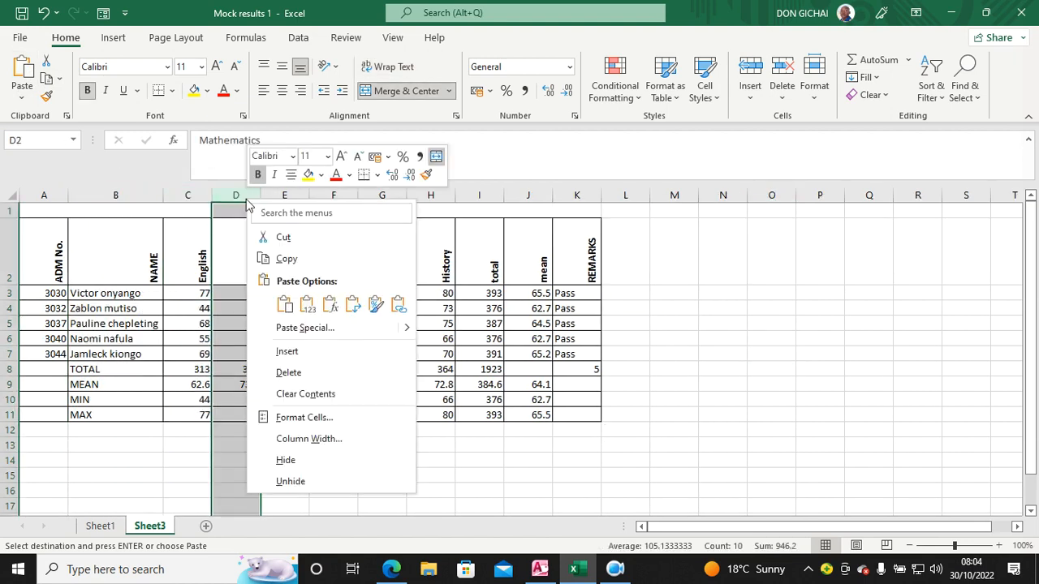
pyautogui.click(287, 351)
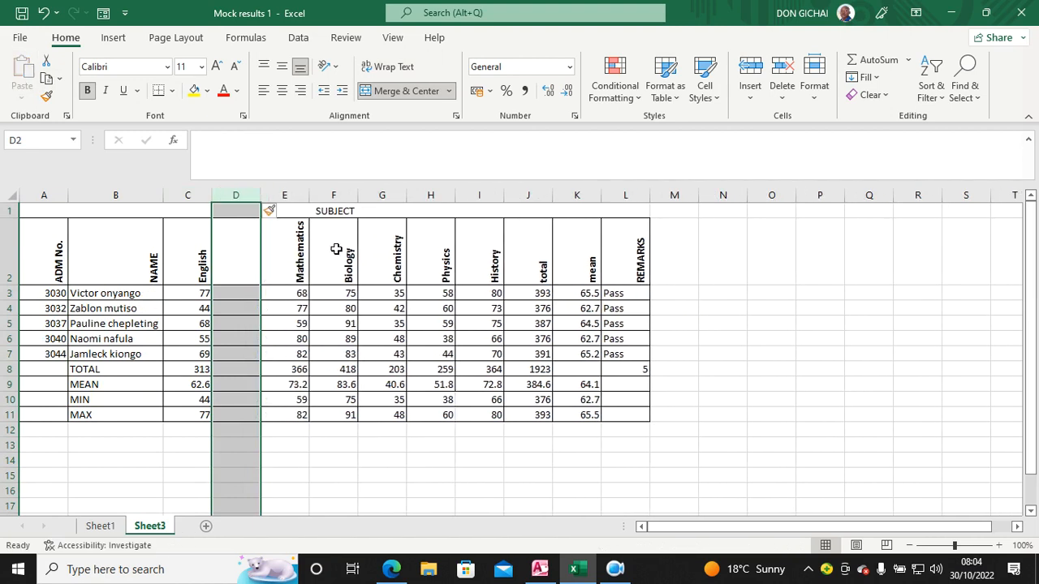
pyautogui.click(335, 196)
pyautogui.rightClick(339, 196)
pyautogui.click(382, 350)
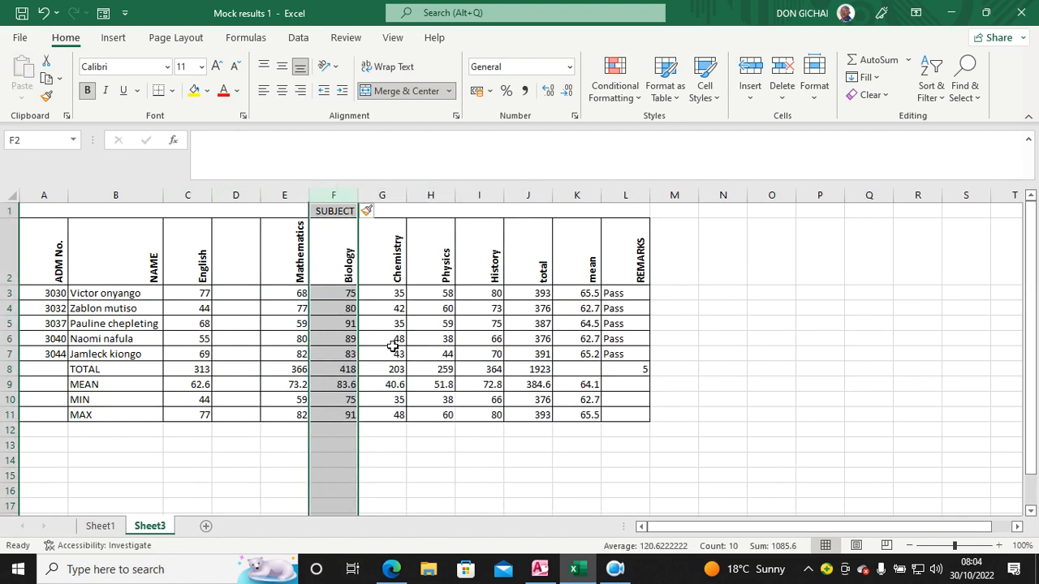
pyautogui.click(436, 199)
pyautogui.rightClick(438, 201)
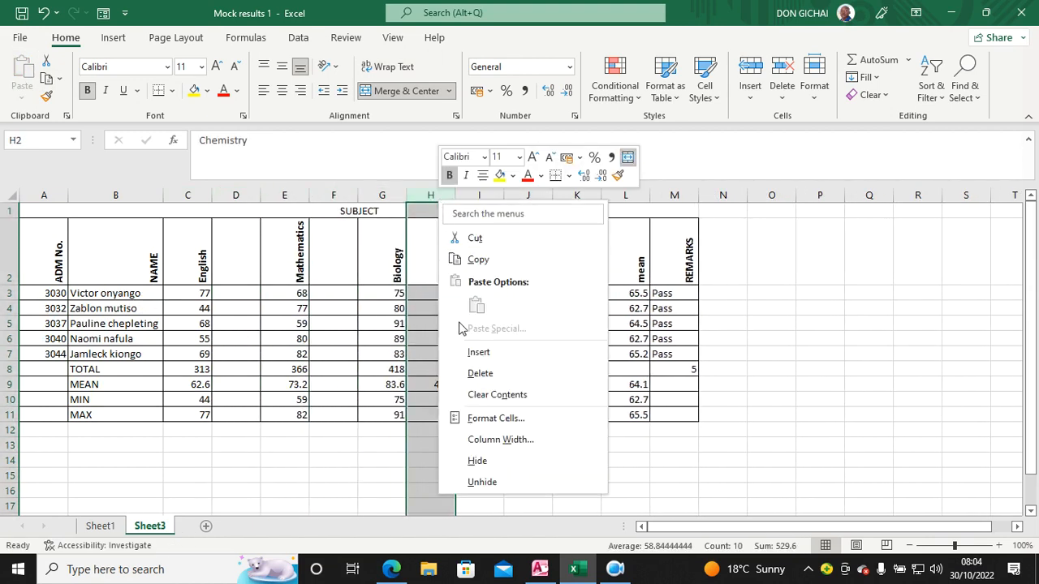
pyautogui.click(487, 357)
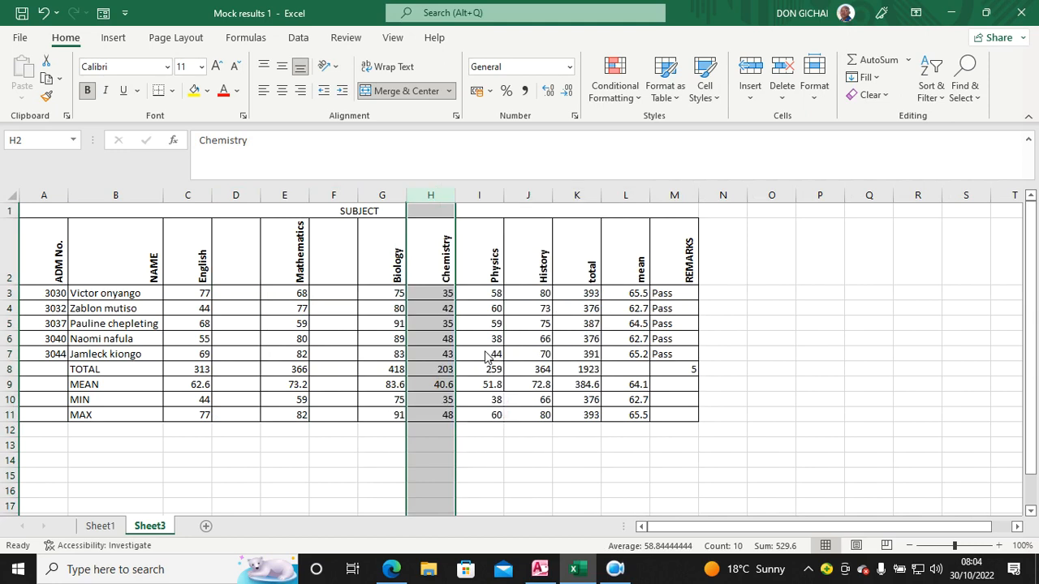
# - Insert a blank column after each of the Chemistry, Physics and History columns on Sheet3
pyautogui.click(534, 196)
pyautogui.rightClick(534, 195)
pyautogui.click(573, 349)
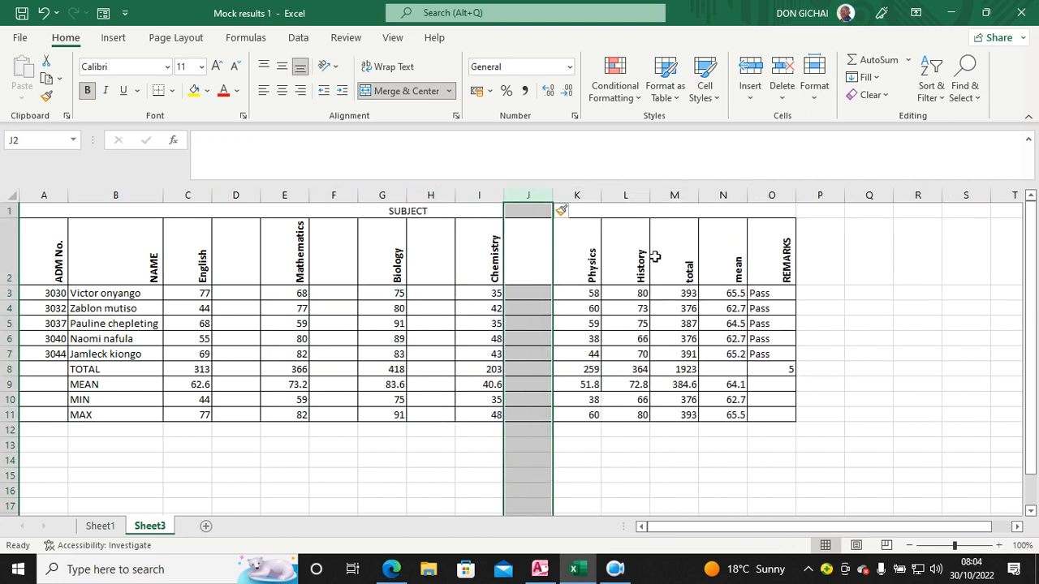
pyautogui.click(630, 191)
pyautogui.rightClick(630, 192)
pyautogui.click(672, 346)
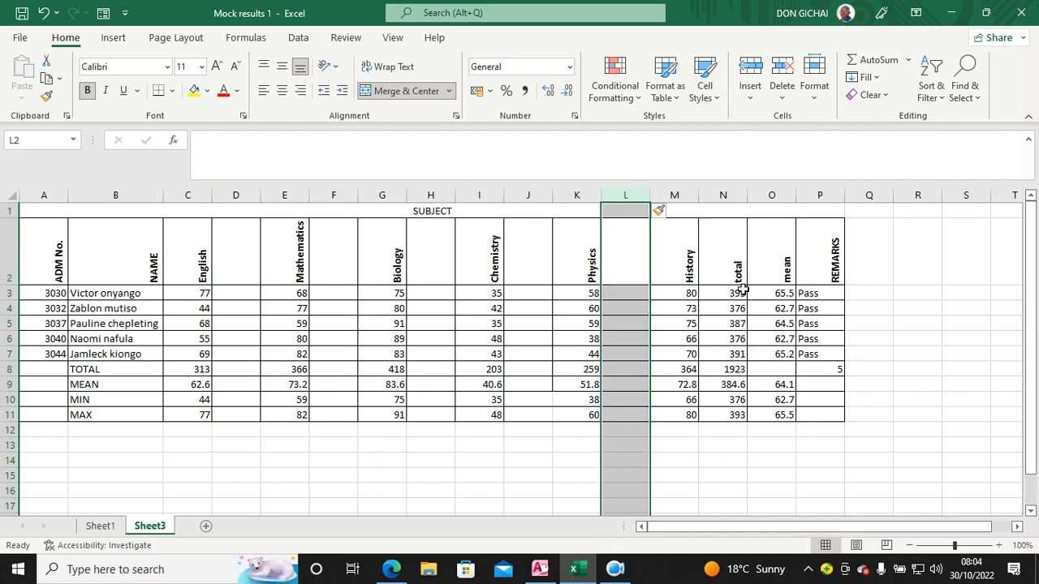
pyautogui.click(723, 195)
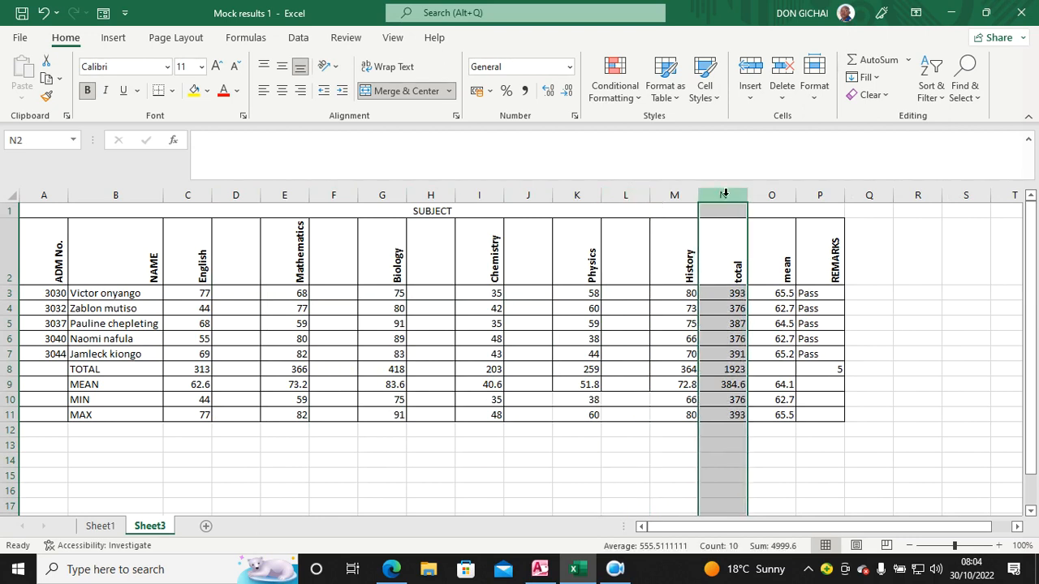
pyautogui.rightClick(723, 196)
pyautogui.click(775, 350)
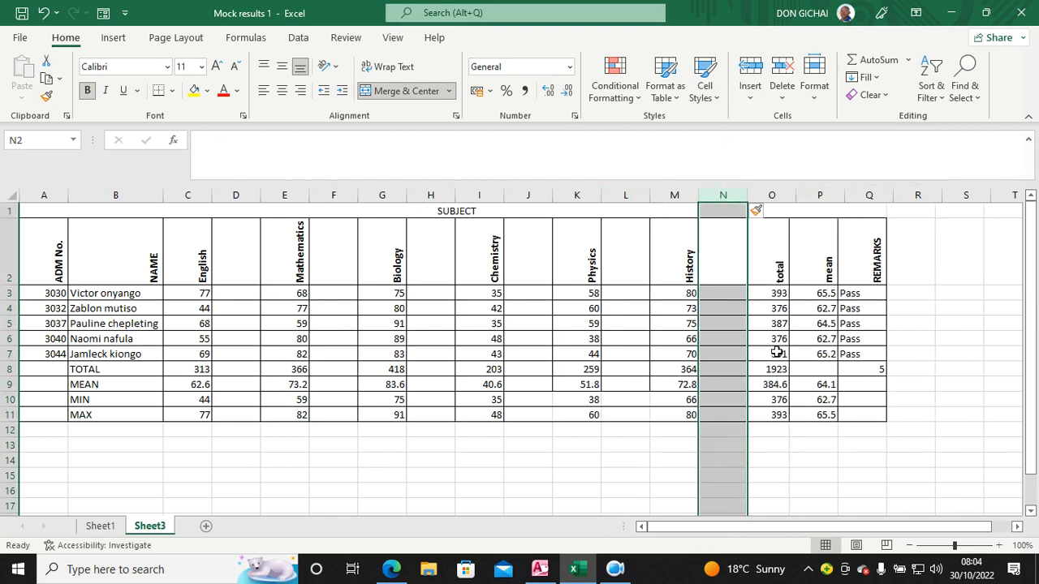
pyautogui.click(815, 445)
# - Label the blank column after English EngG in cell D2
pyautogui.click(239, 276)
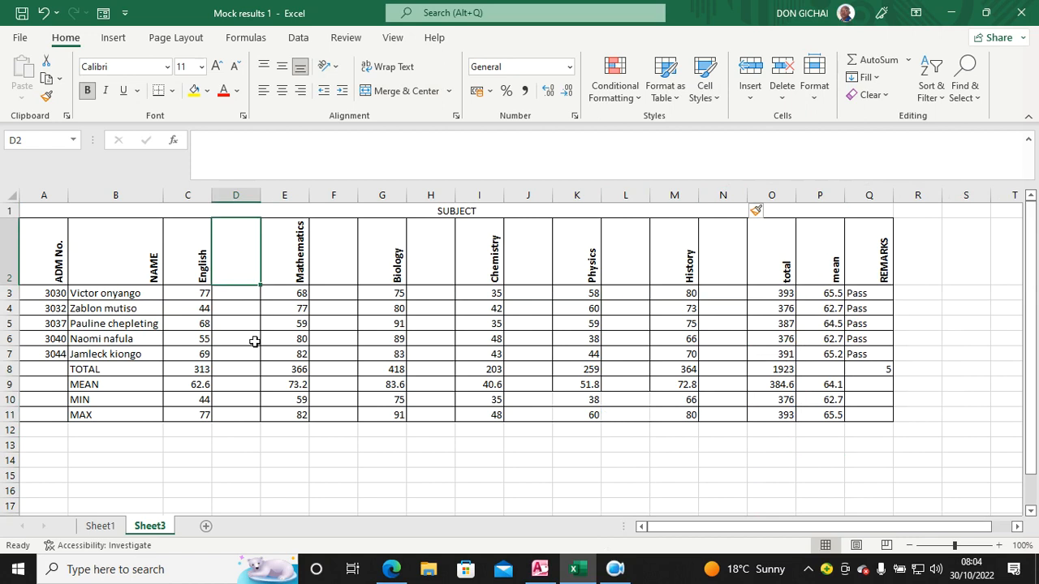
pyautogui.write('EngG')
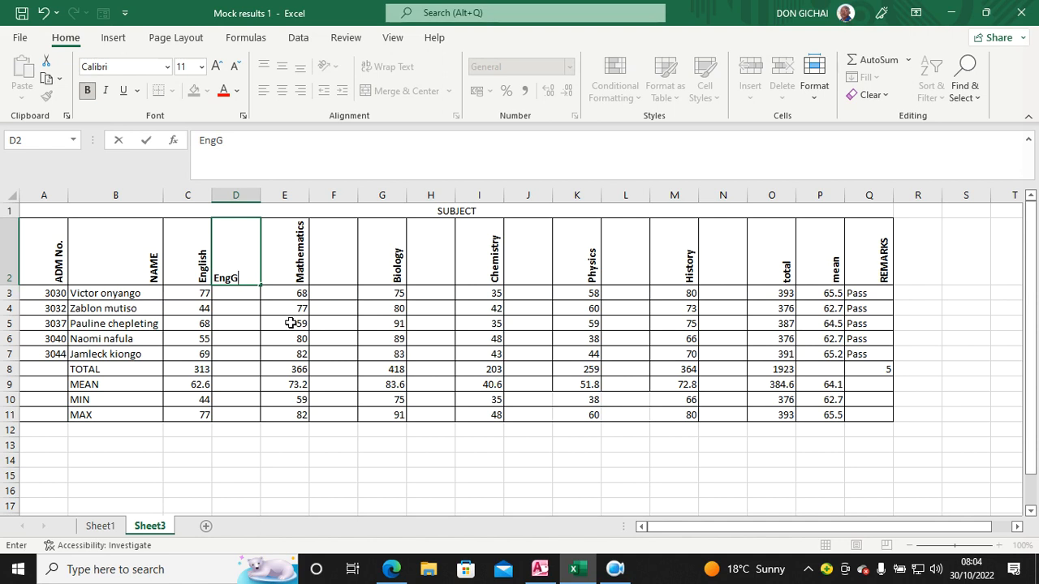
pyautogui.press('Tab')
pyautogui.press('Tab')
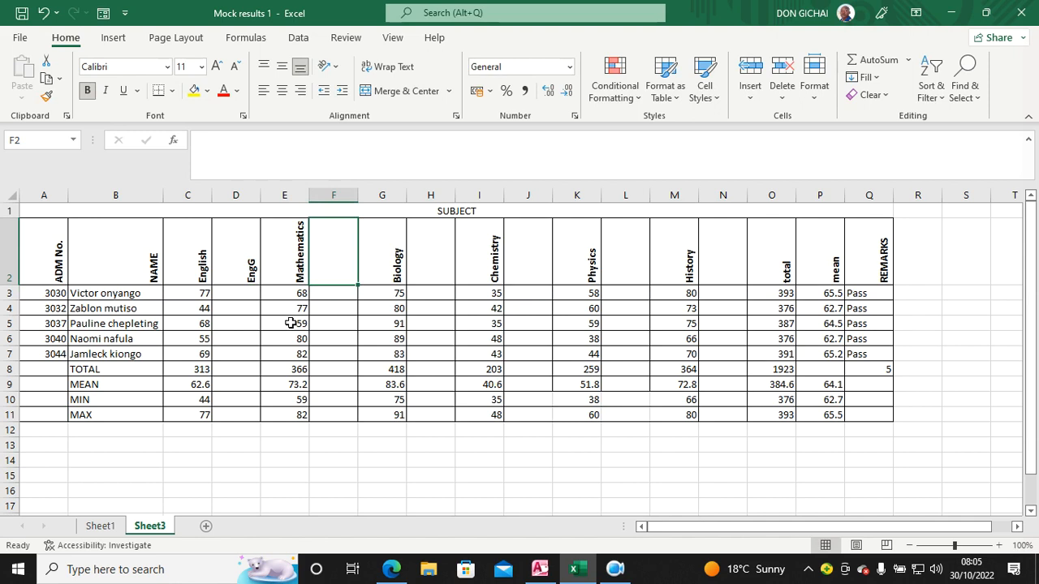
pyautogui.write('mATH')
pyautogui.press('BackSpace')
pyautogui.press('BackSpace')
pyautogui.press('BackSpace')
pyautogui.press('BackSpace')
pyautogui.press('BackSpace')
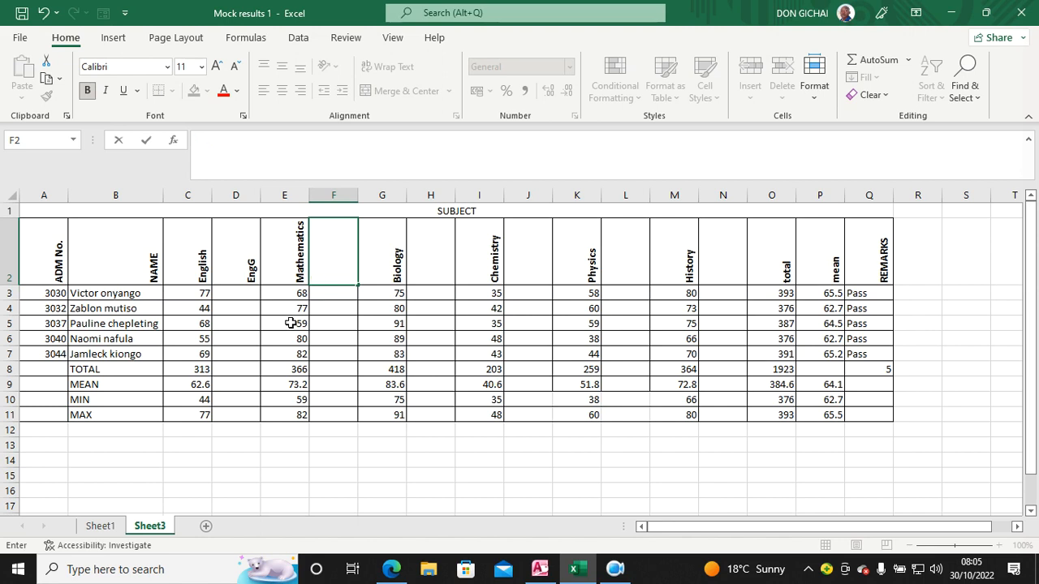
# - Label the blank column after Mathematics MathG in F2 and the one after Biology BioG in H2
pyautogui.write('MathG')
pyautogui.click(441, 265)
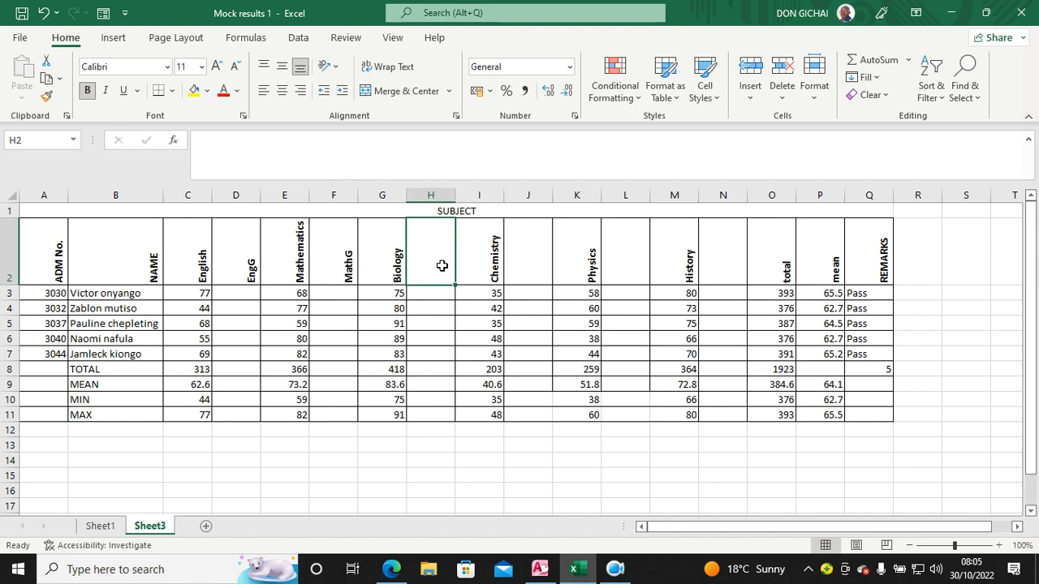
pyautogui.write('B')
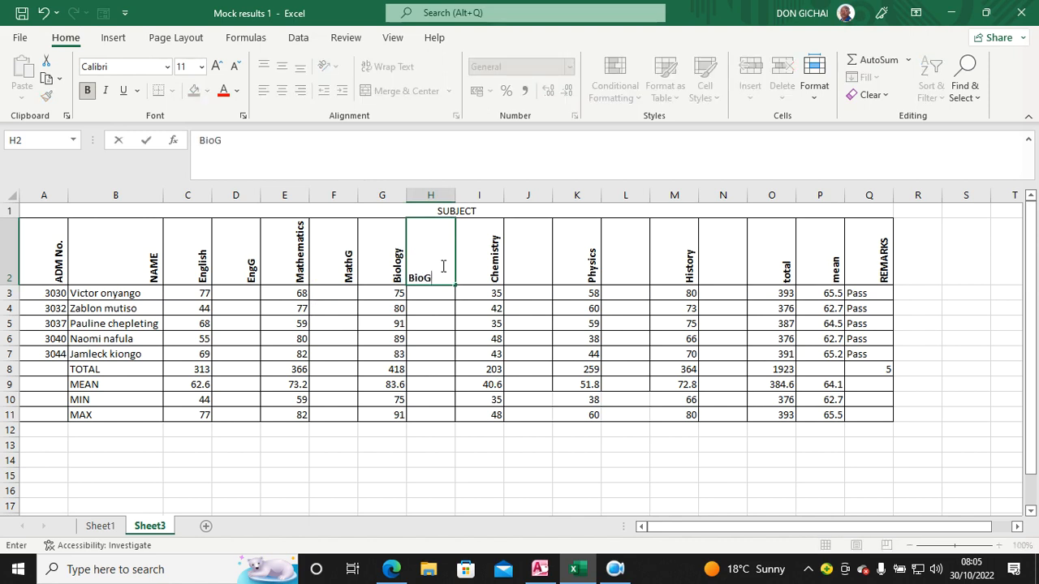
pyautogui.write('ioG')
pyautogui.press('Tab')
pyautogui.press('Tab')
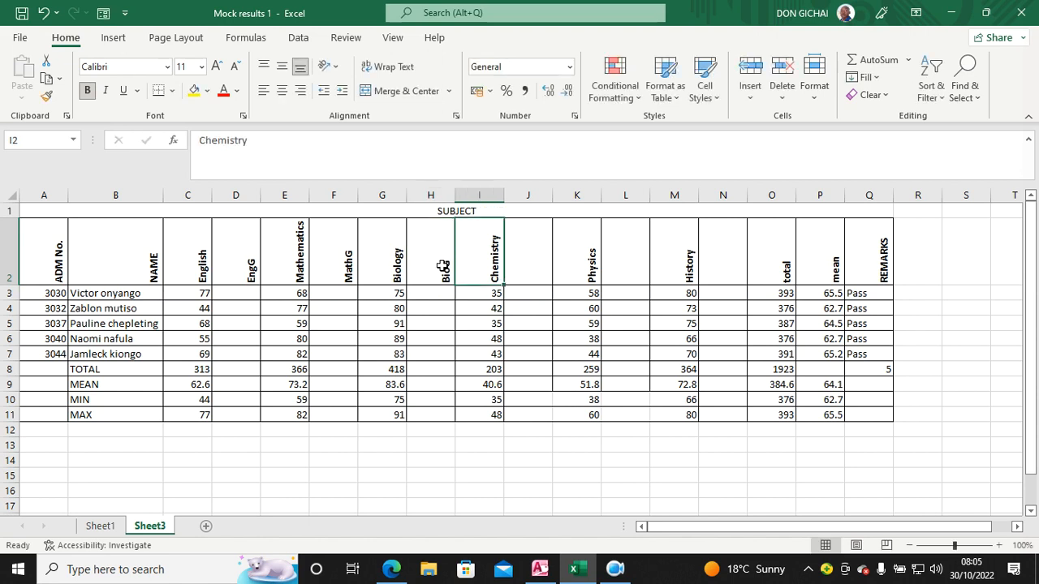
# - Label the remaining blank subject columns ChemG in J2, PhyG in L2 and HistG in N2, and save the workbook
pyautogui.write('ChemG')
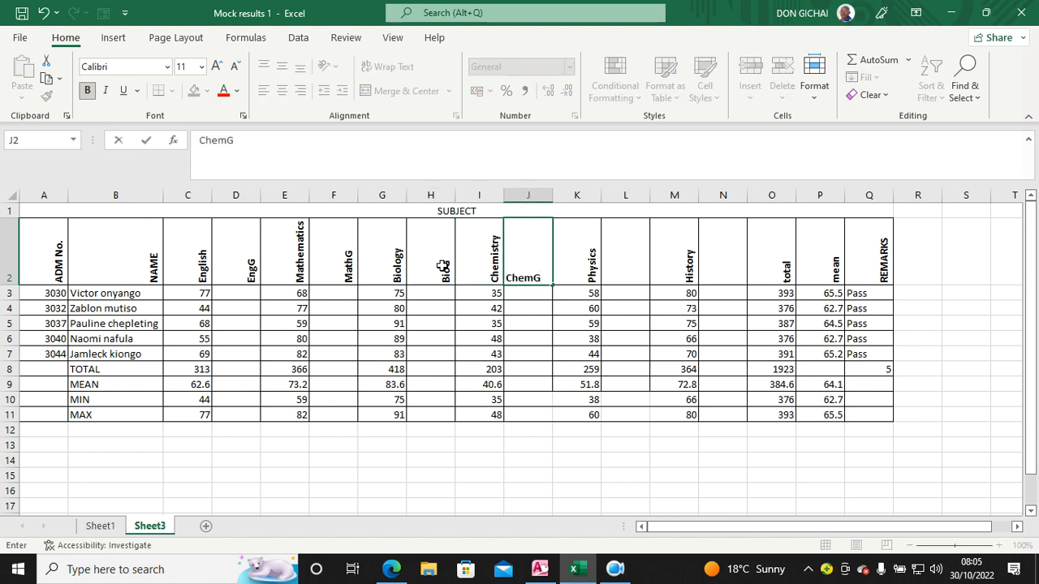
pyautogui.click(641, 272)
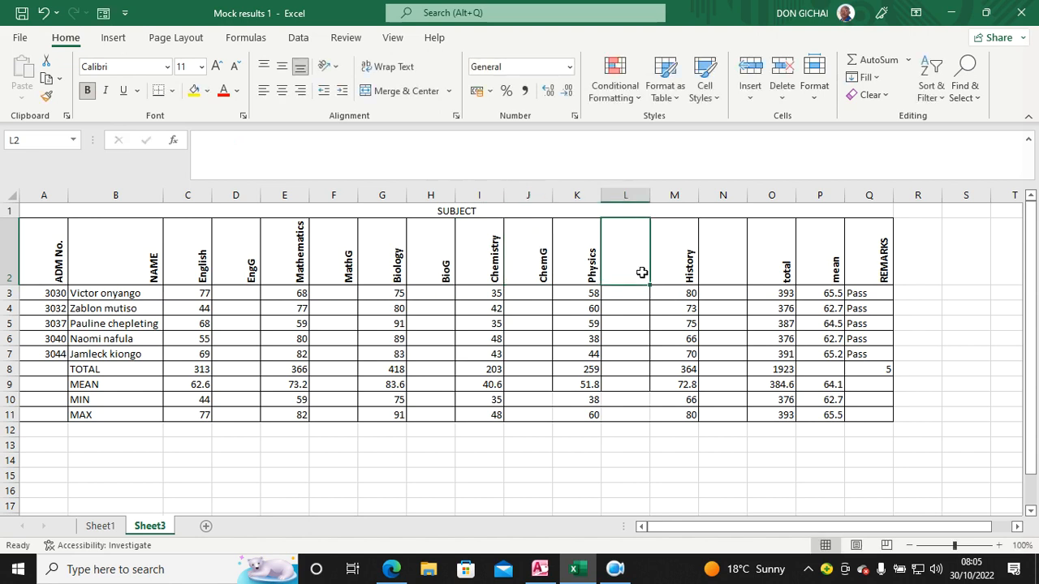
pyautogui.write('P')
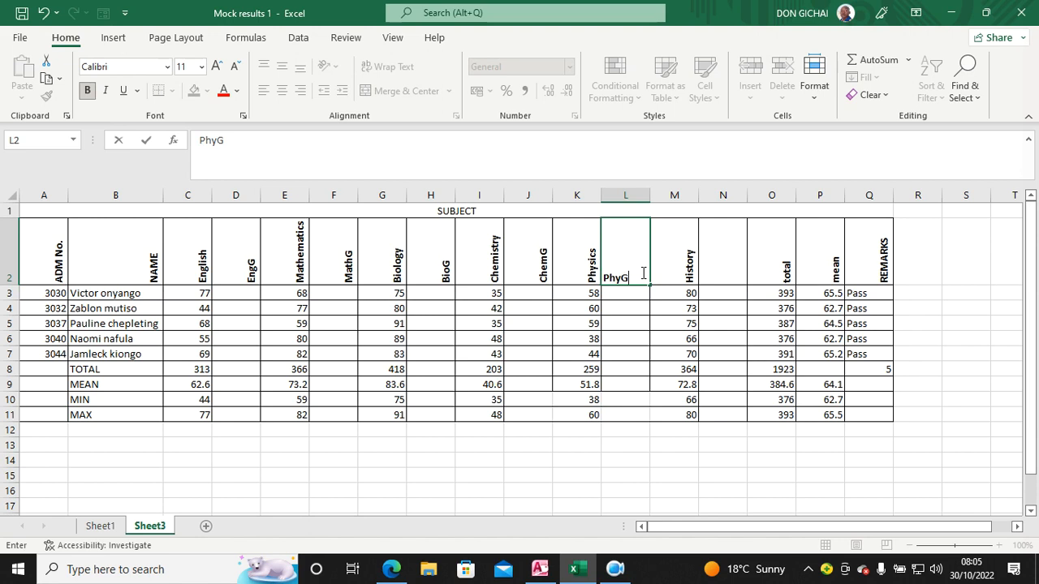
pyautogui.write('hyG')
pyautogui.press('Tab')
pyautogui.press('Tab')
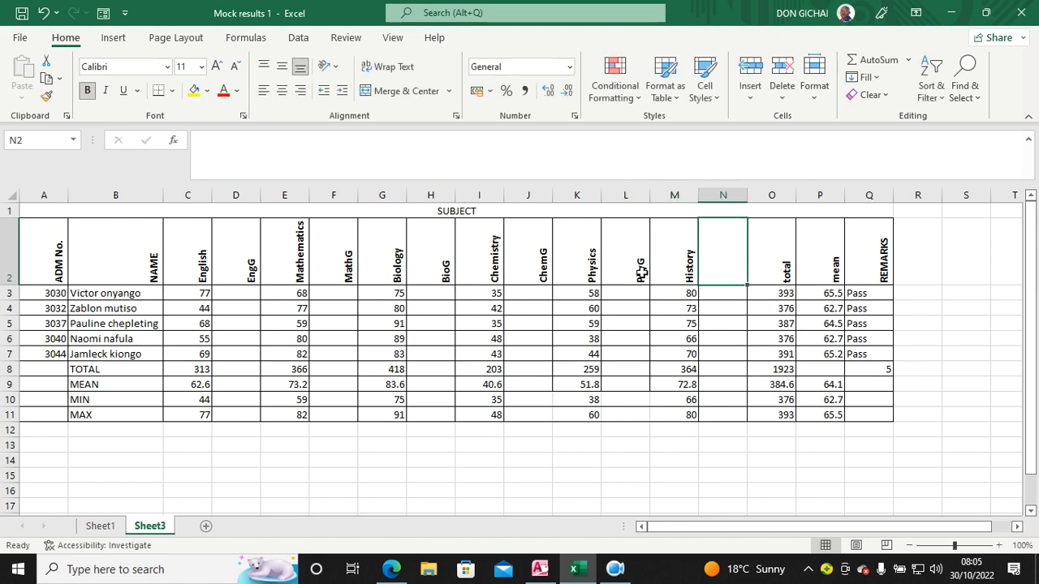
pyautogui.write('HistG')
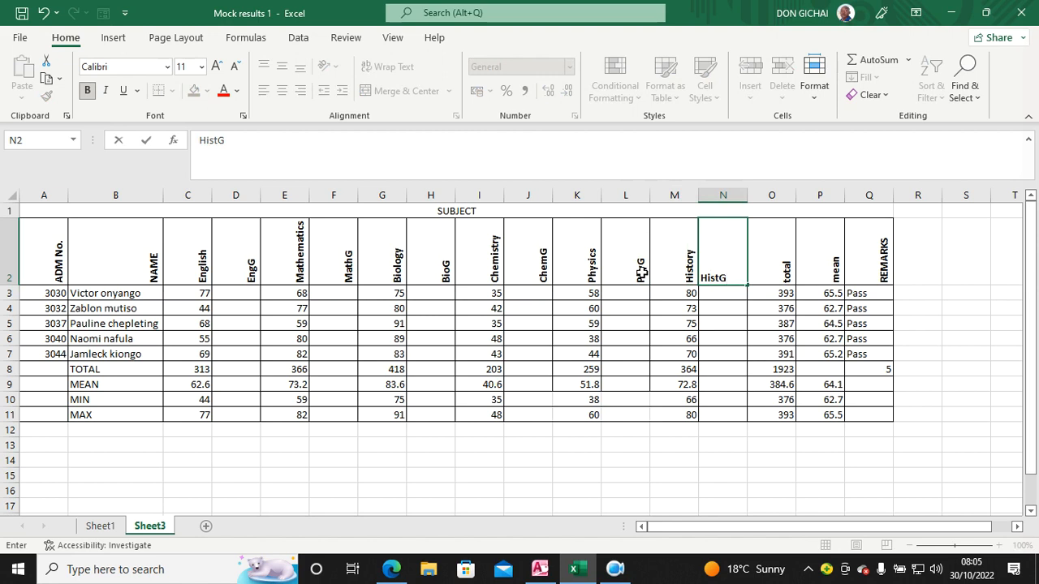
pyautogui.click(22, 14)
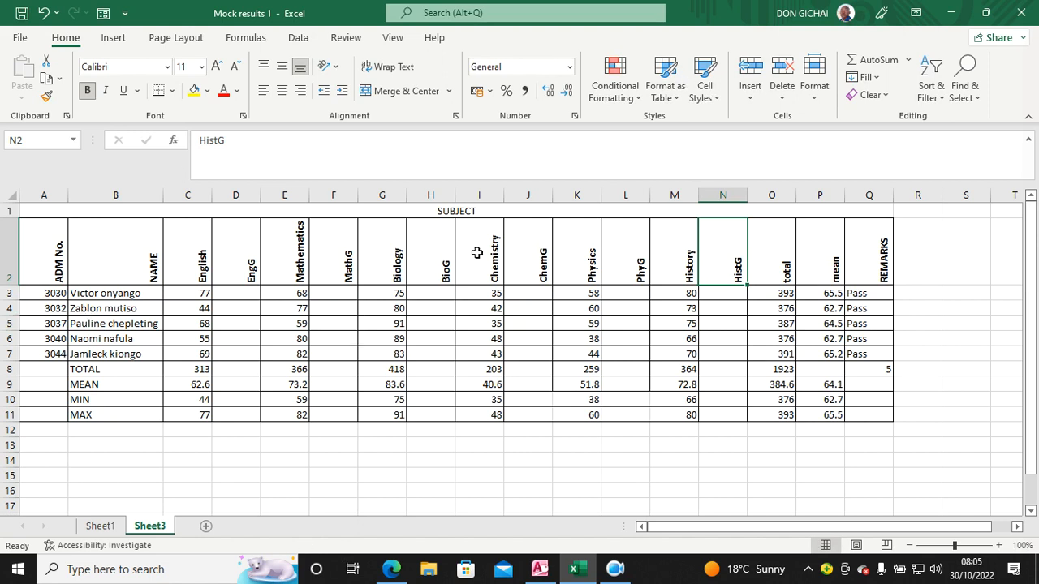
# - Check the grade criteria in the question paper and begin a nested IF formula in D3 giving "A" for C3>75, followed by a C3>60 test
pyautogui.click(395, 560)
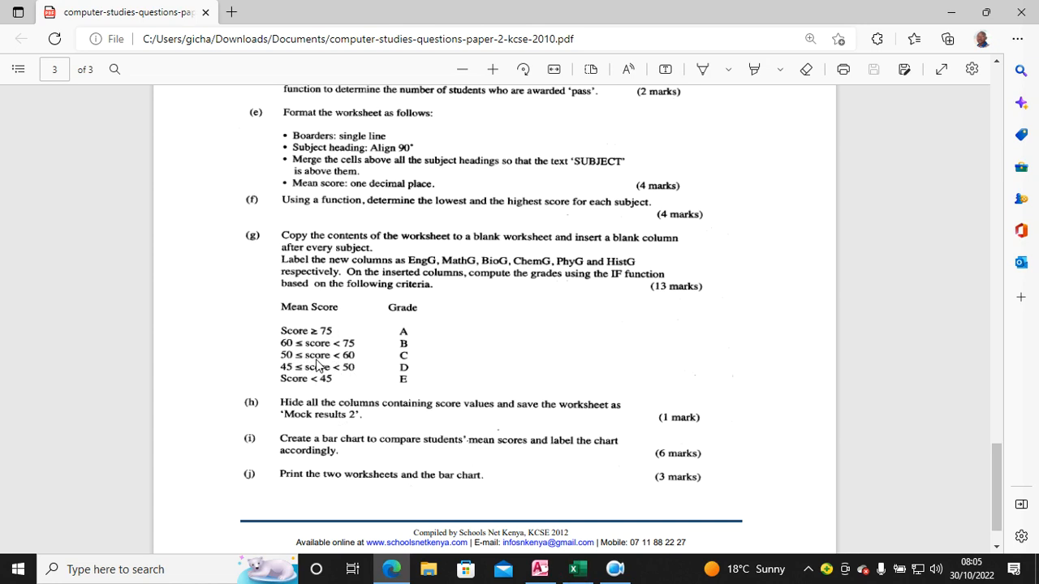
pyautogui.click(578, 573)
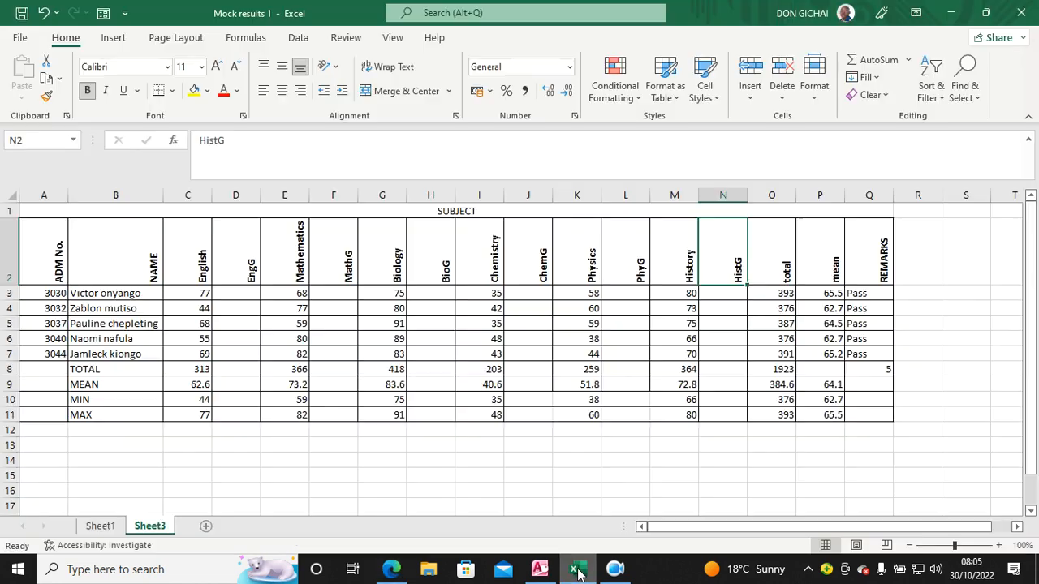
pyautogui.click(239, 299)
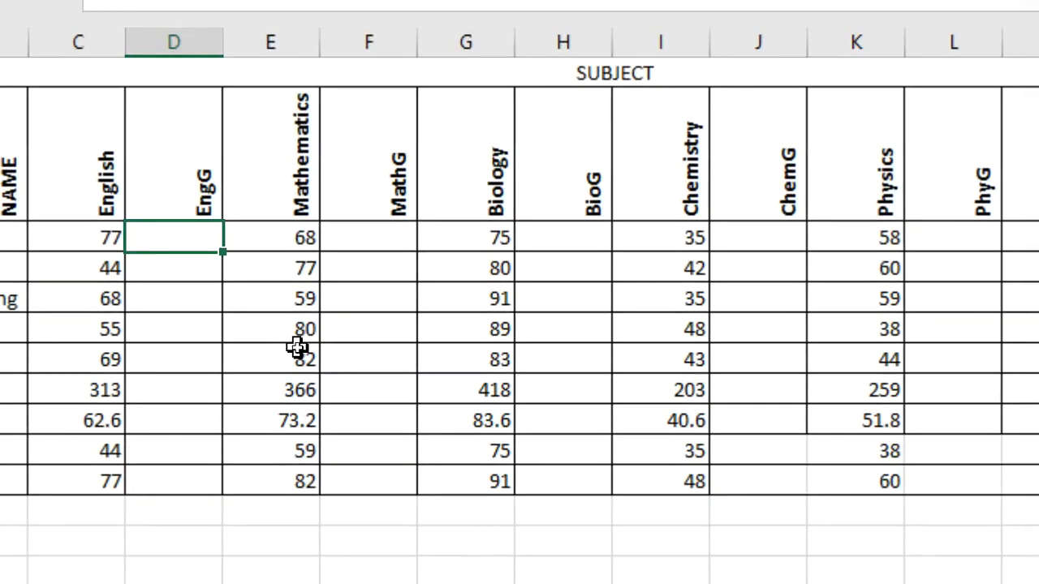
pyautogui.write('=if')
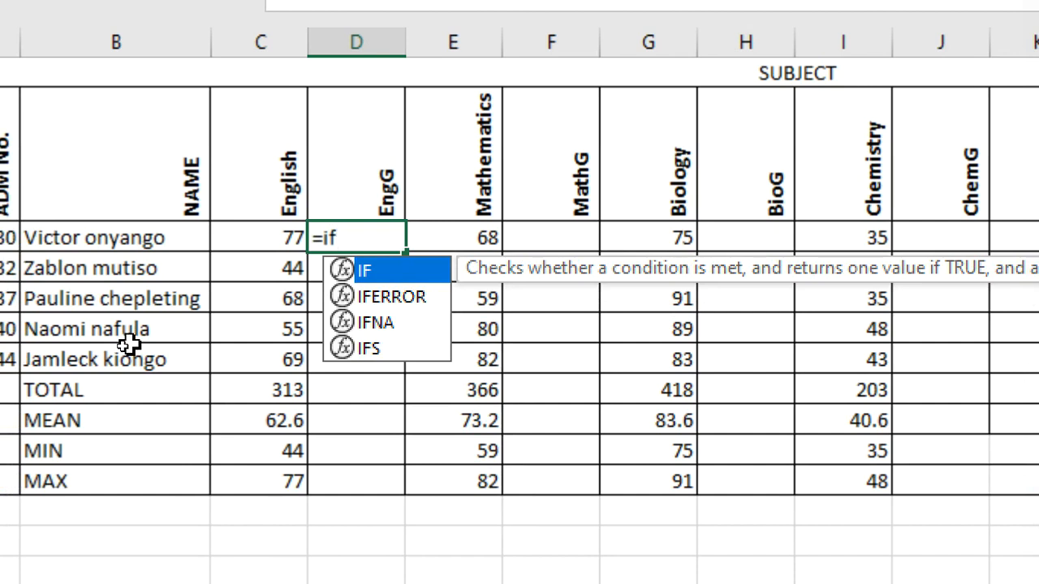
pyautogui.write('(')
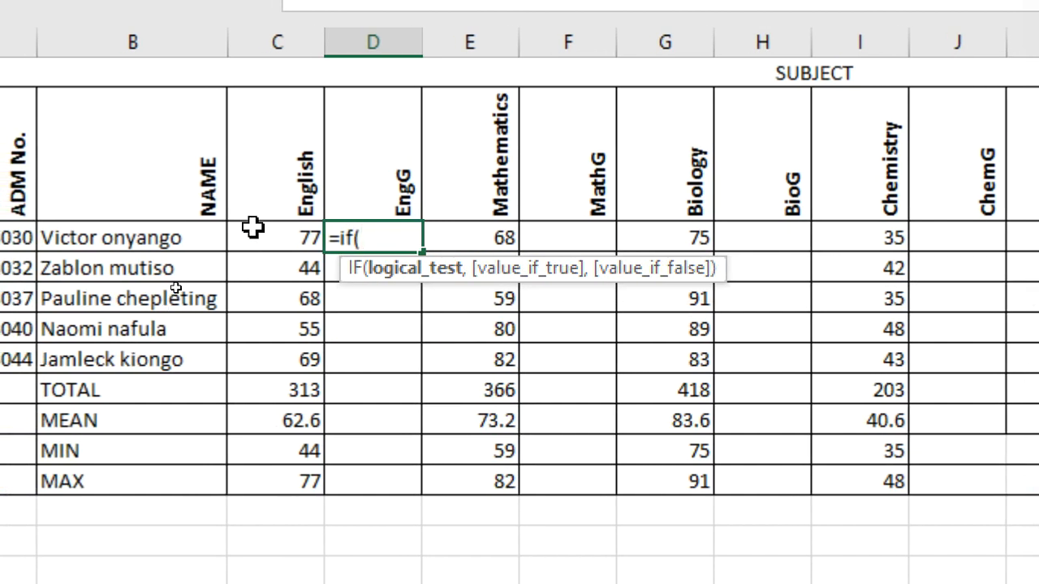
pyautogui.click(254, 232)
pyautogui.write('>75,')
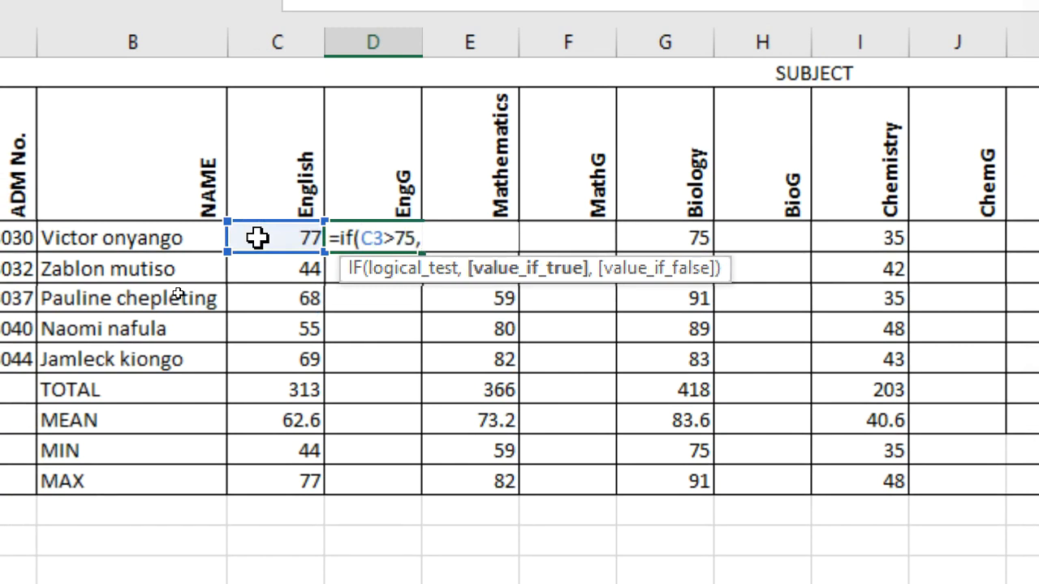
pyautogui.write('"A",if')
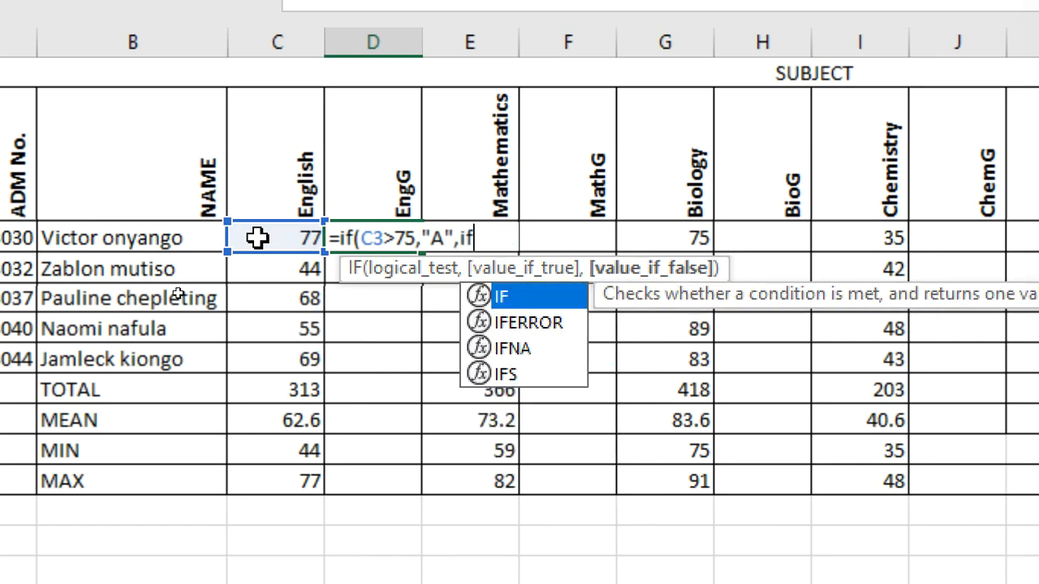
pyautogui.write('(')
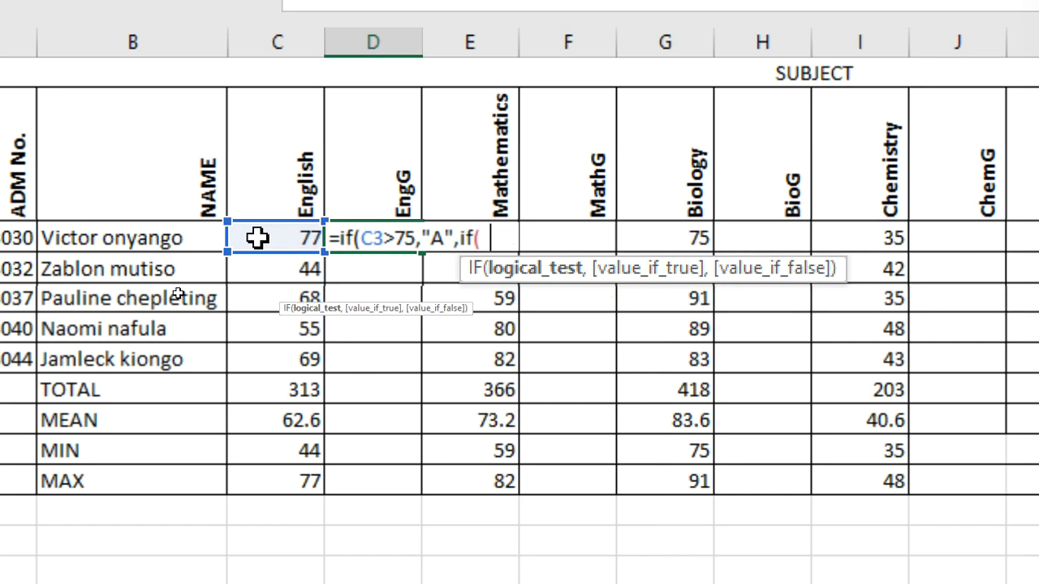
pyautogui.write('c3>60,')
pyautogui.press('Return')
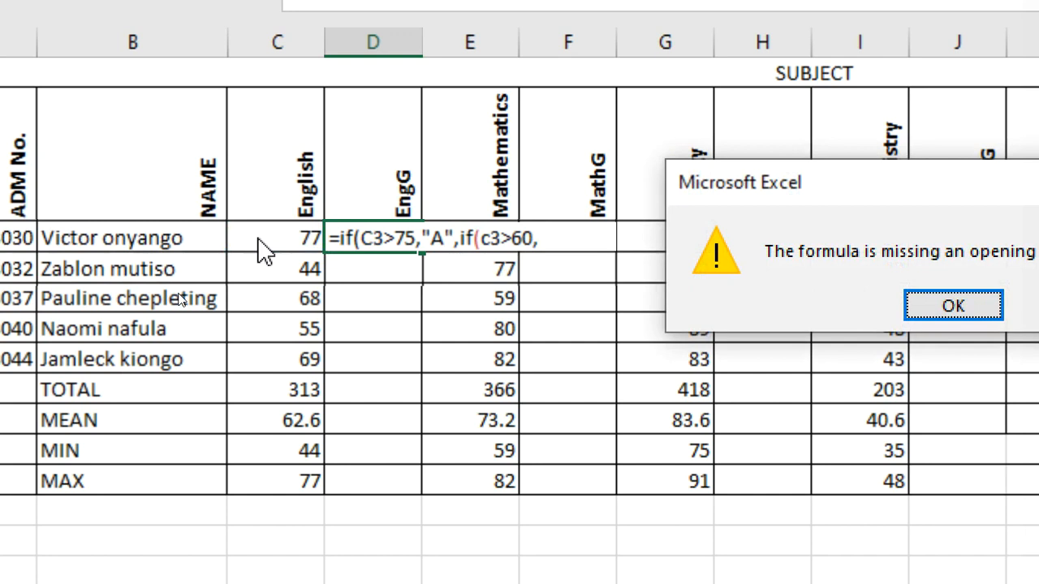
pyautogui.press('Return')
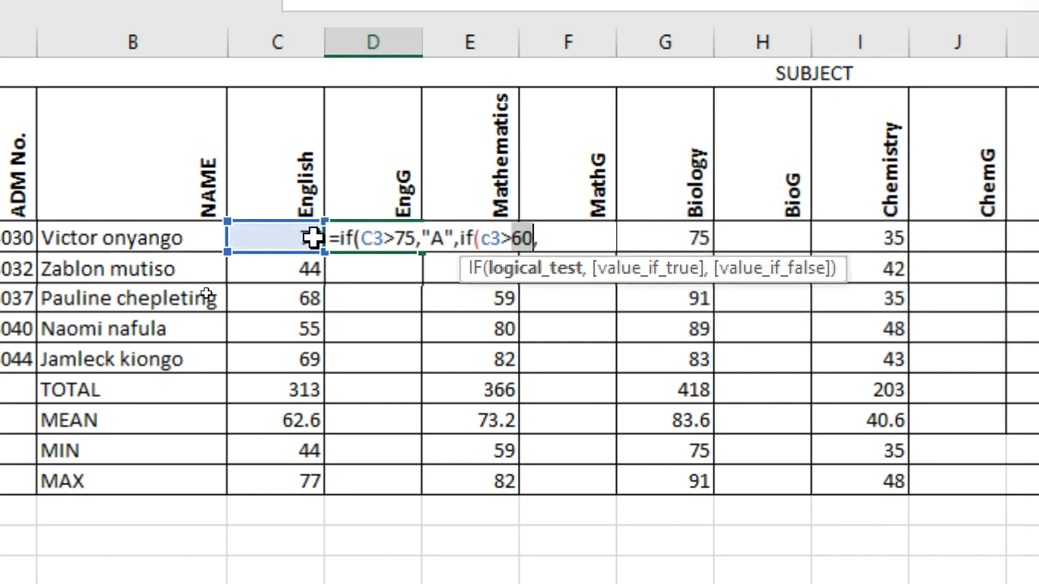
# - Continue the nested IF formula in D3 with "B" for C3>60 and "C" for C3>50
pyautogui.press('Right')
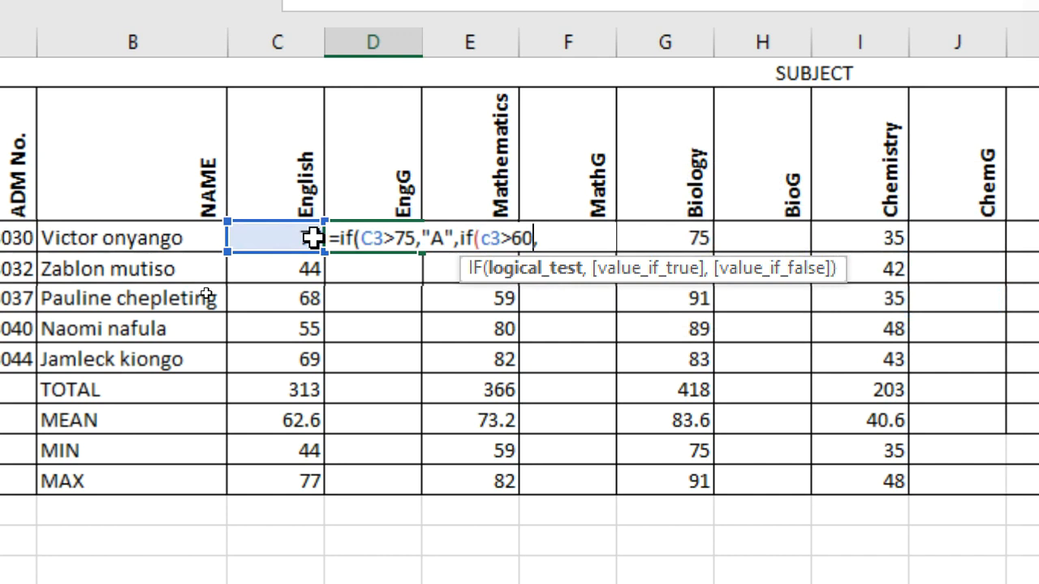
pyautogui.press('Right')
pyautogui.write('"')
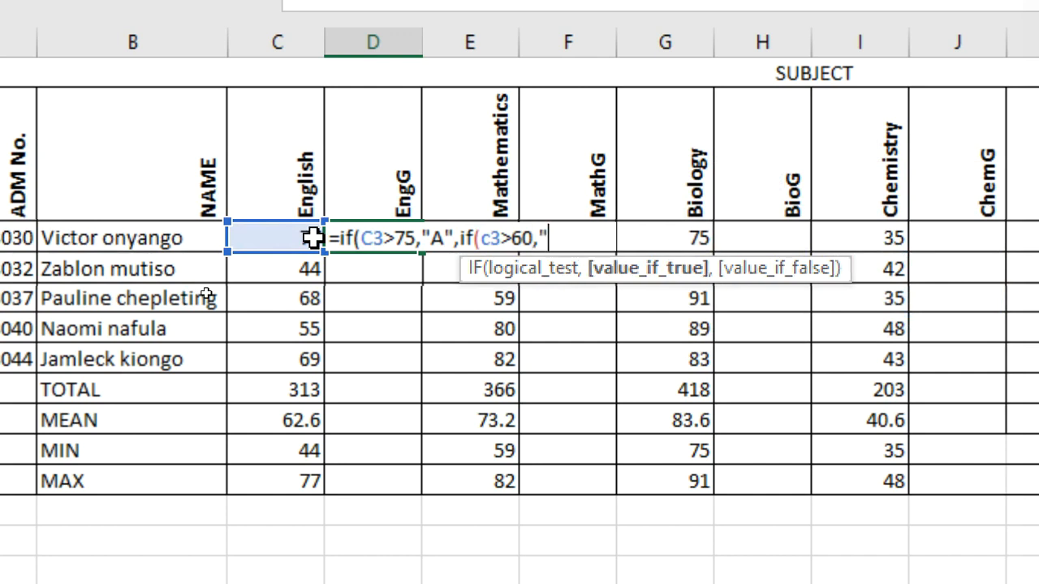
pyautogui.write('B",if')
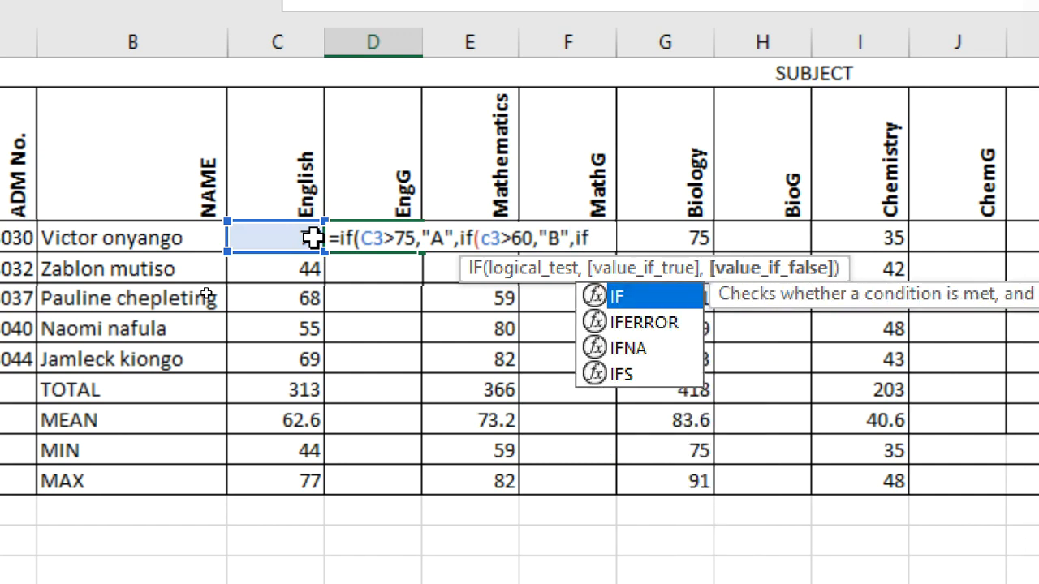
pyautogui.write('(c3')
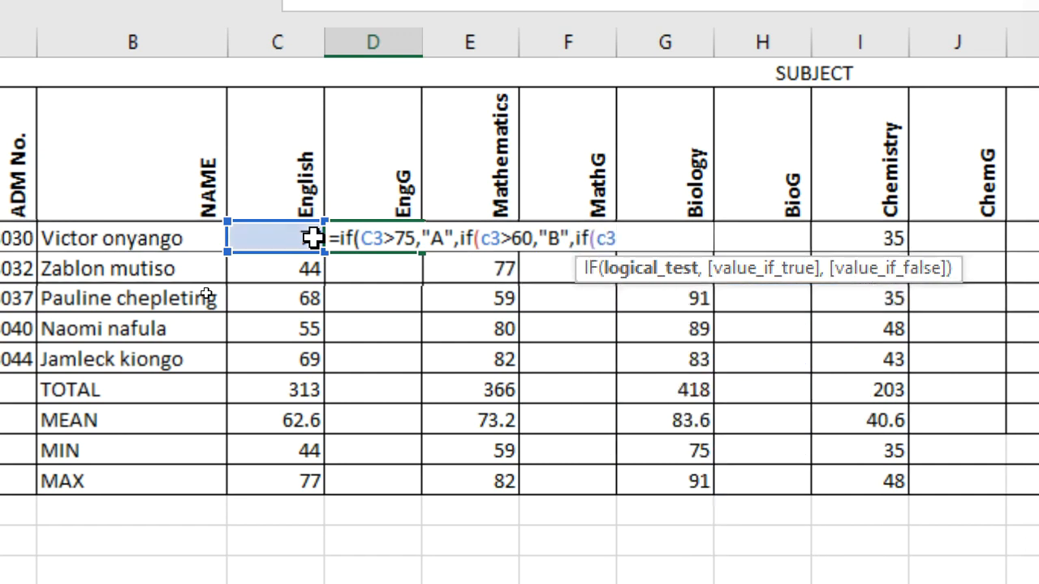
pyautogui.write('>')
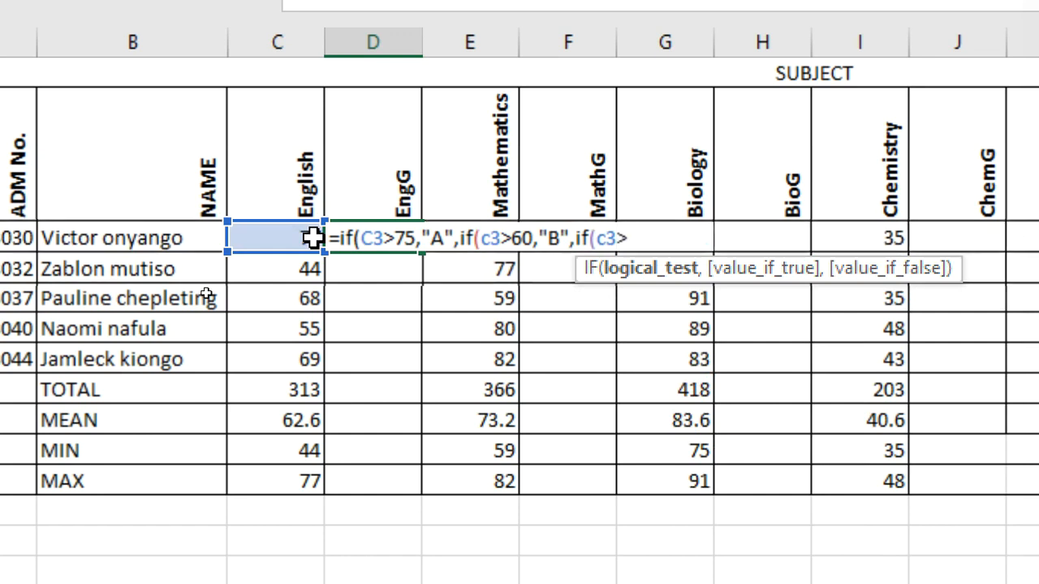
pyautogui.write('50,"')
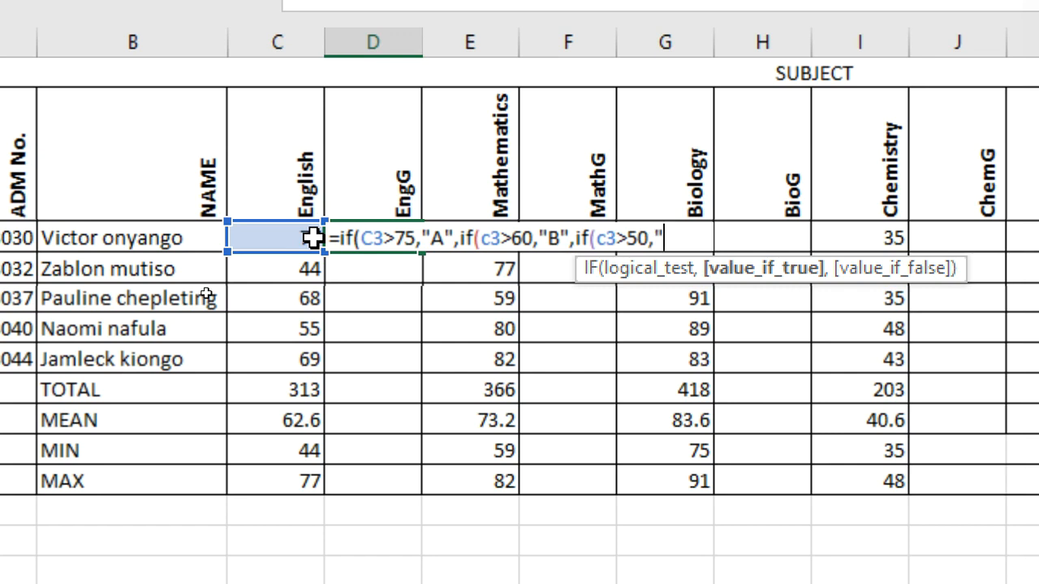
pyautogui.write('C')
# - Complete the D3 formula with "D" for C3>45 and "E" otherwise, accepting the suggested correction to the formula
pyautogui.write('",if(')
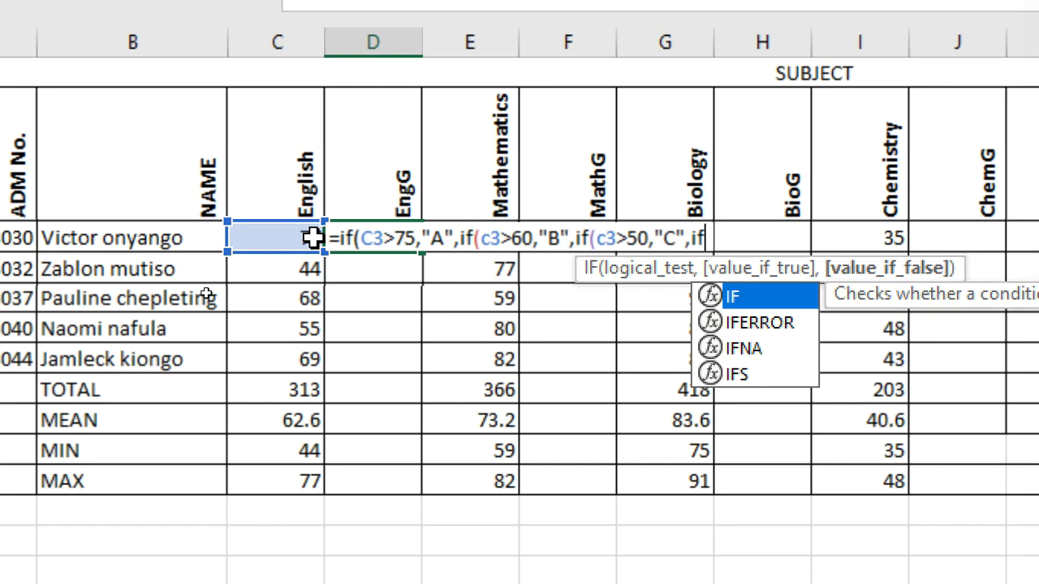
pyautogui.write('c3')
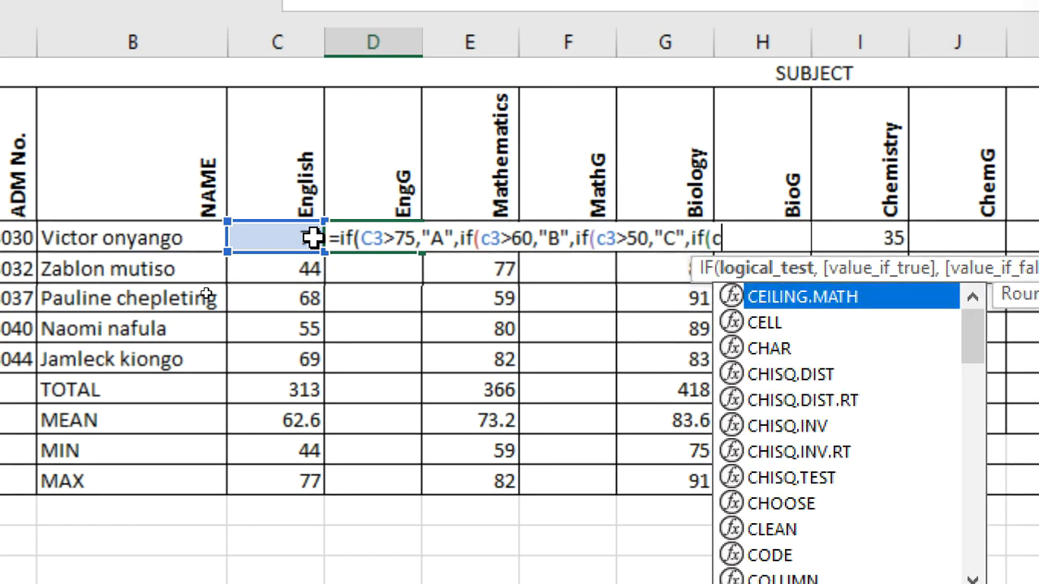
pyautogui.write('>')
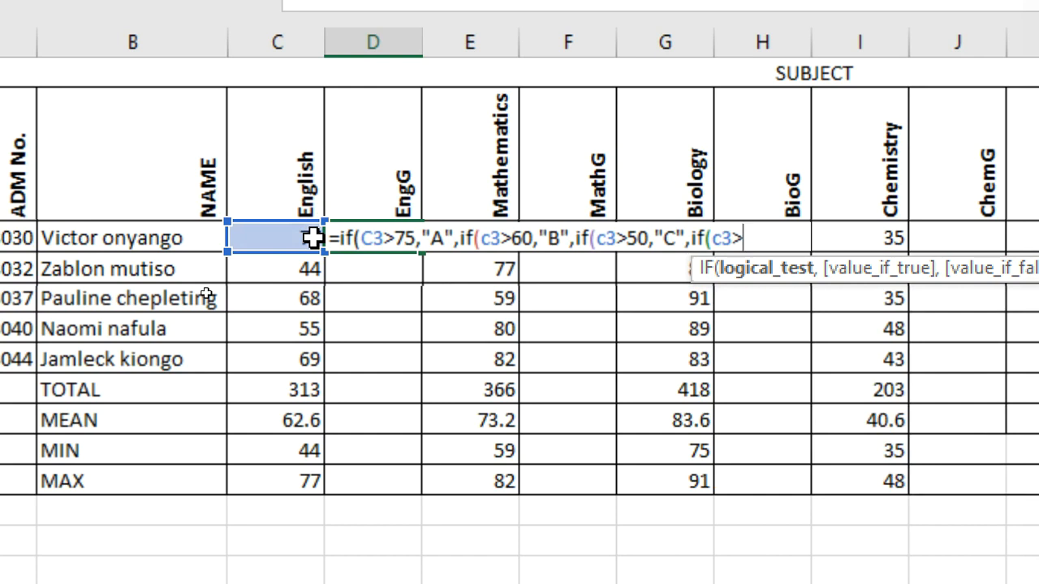
pyautogui.write('45')
pyautogui.write(',"')
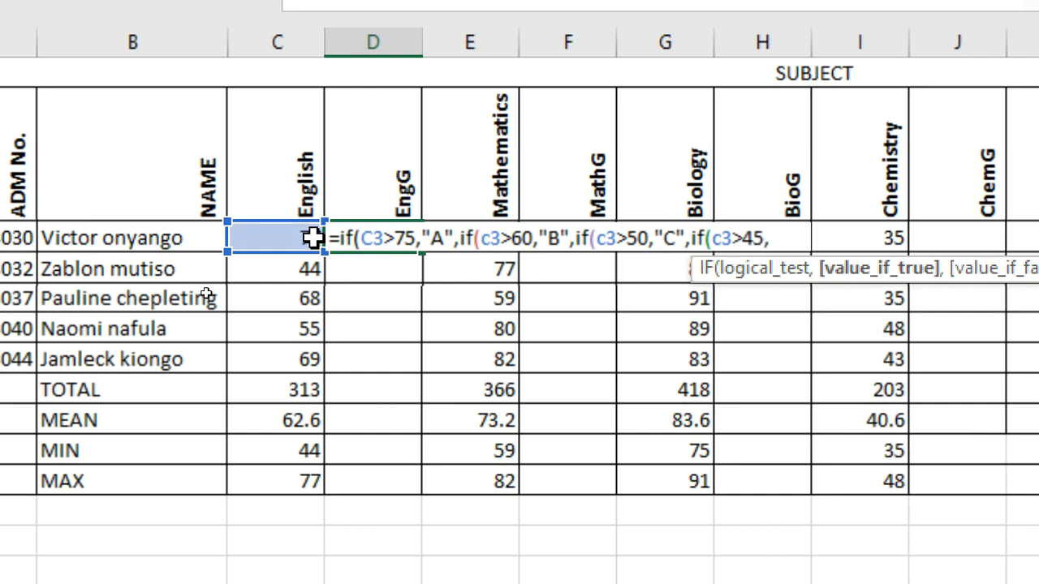
pyautogui.write('D",')
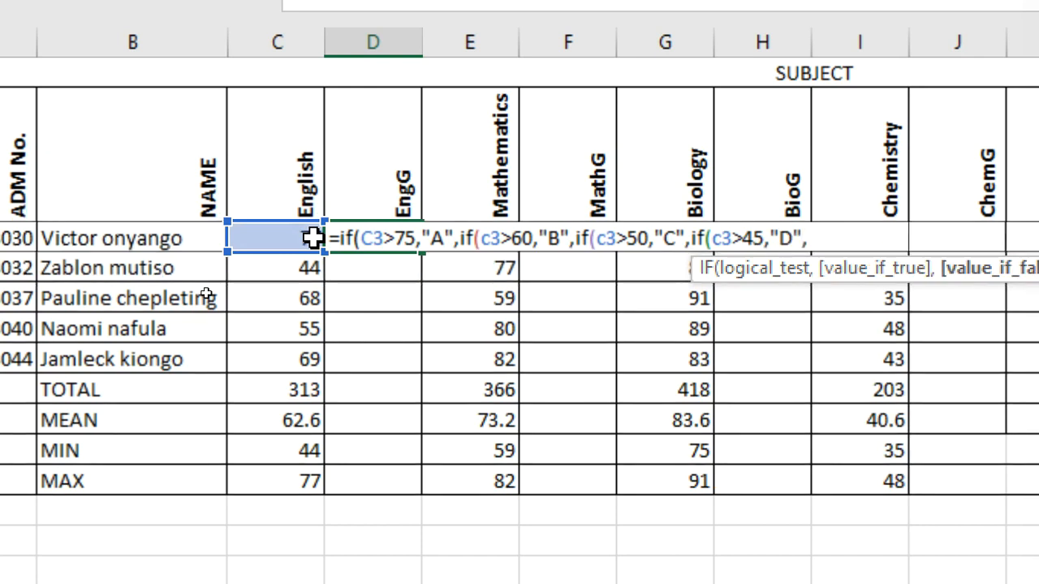
pyautogui.write('"E"')
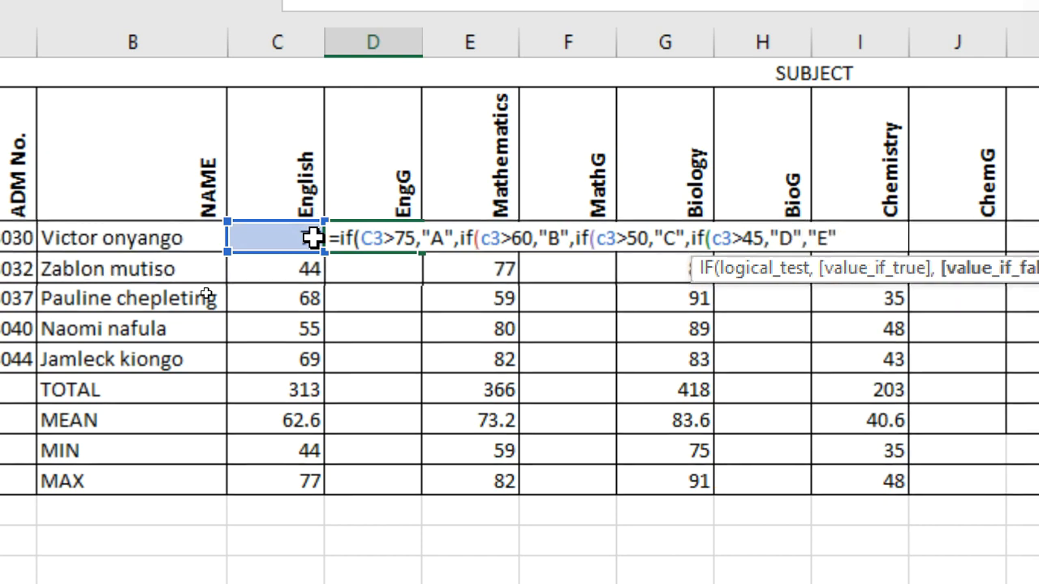
pyautogui.write(')')
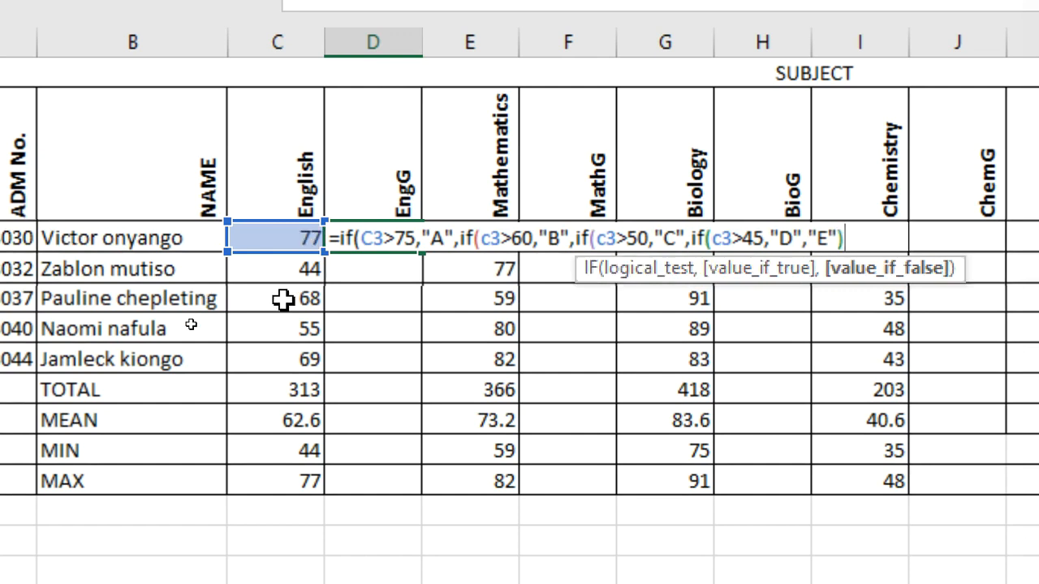
pyautogui.press('Return')
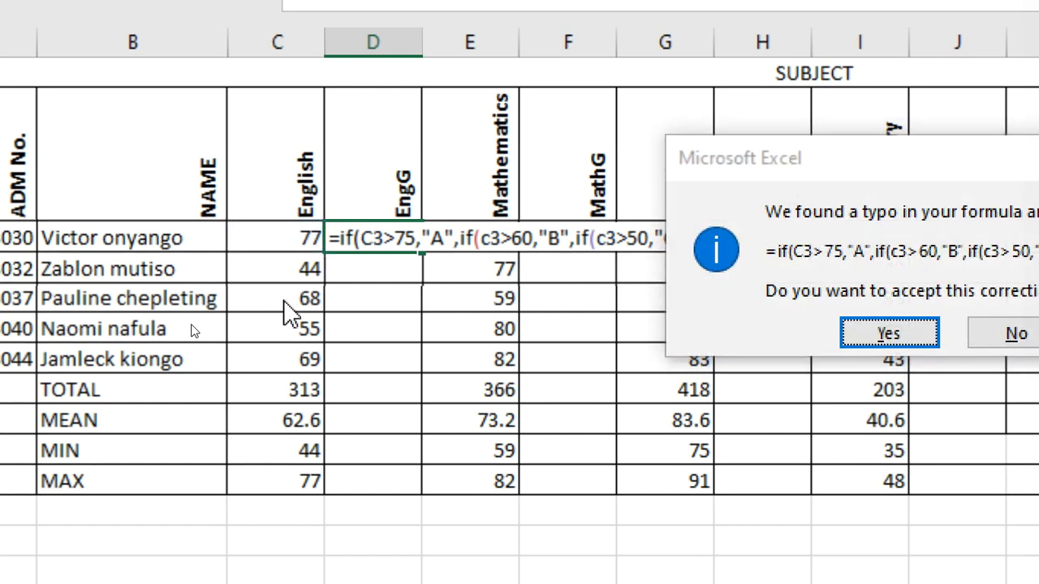
pyautogui.press('Return')
# - Fill the EngG grade formula from D3 down to D7 for all the students
pyautogui.click(379, 241)
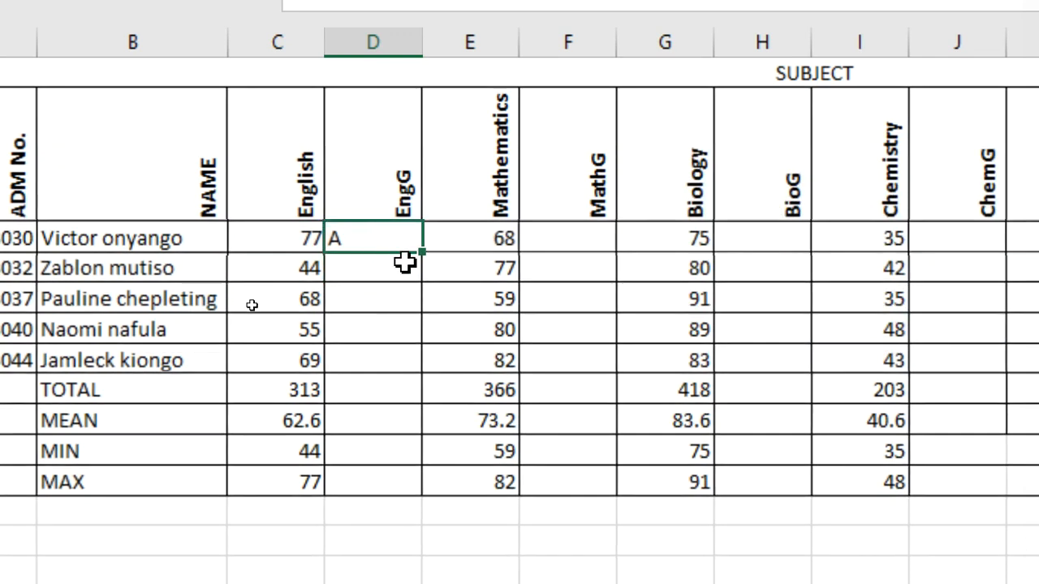
pyautogui.moveTo(423, 253); pyautogui.dragTo(398, 360)
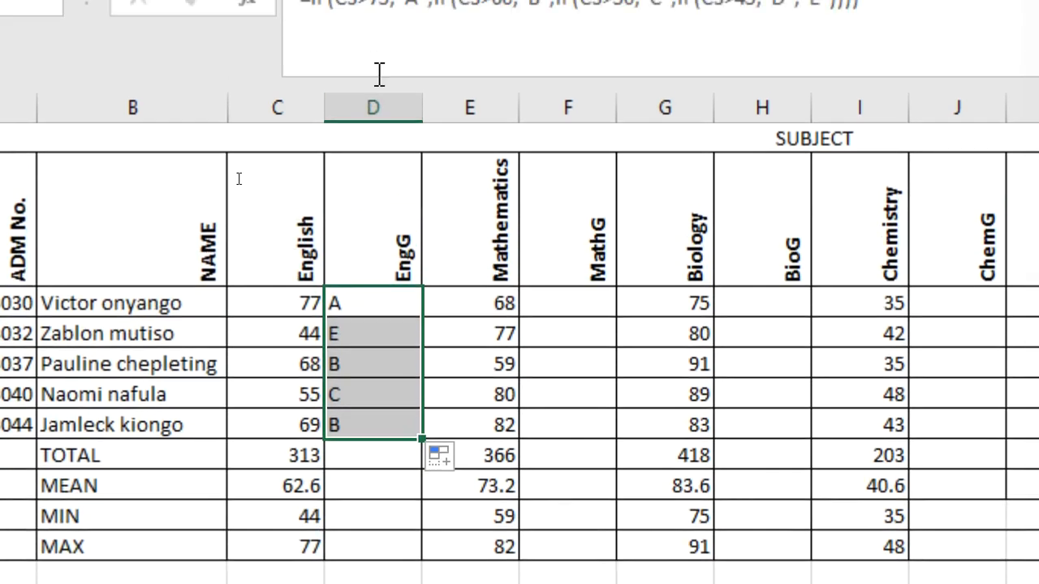
# - Copy the full nested IF formula text from D3, leave the cell unchanged, and select F3 in the MathG column
pyautogui.click(345, 312)
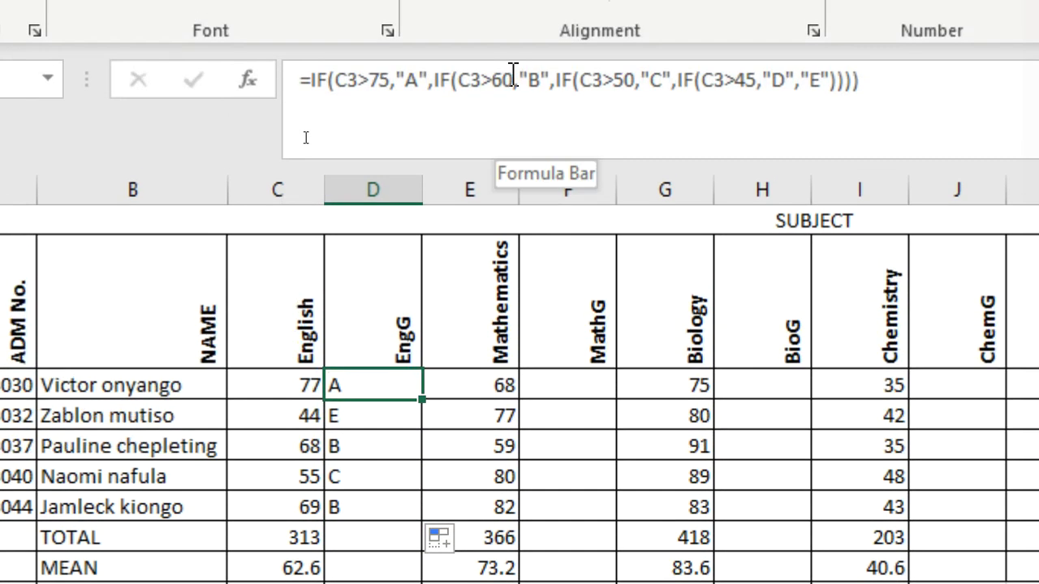
pyautogui.moveTo(862, 80); pyautogui.dragTo(294, 86)
pyautogui.hotkey('ctrl', 'c')
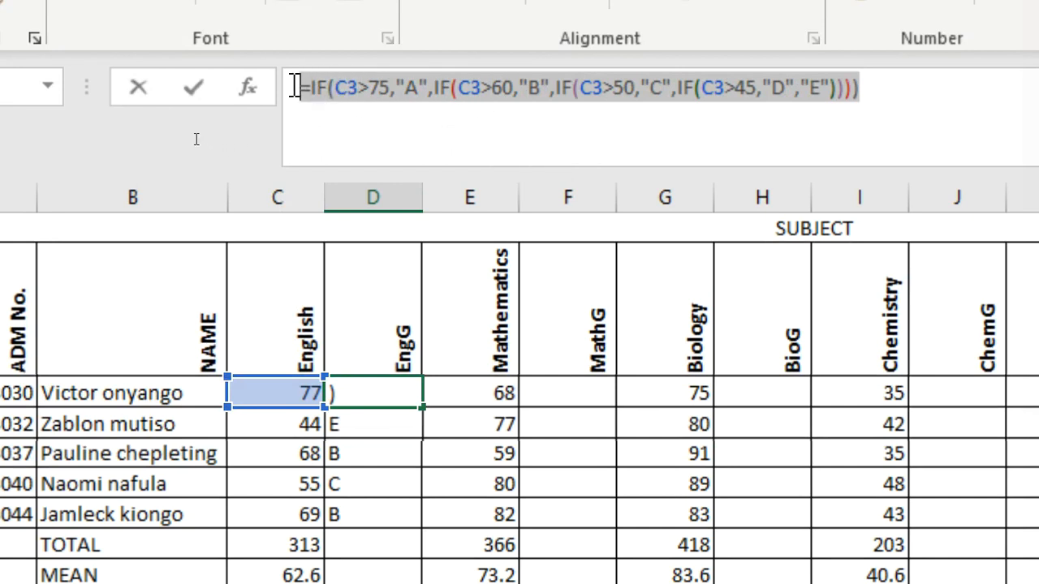
pyautogui.press('Return')
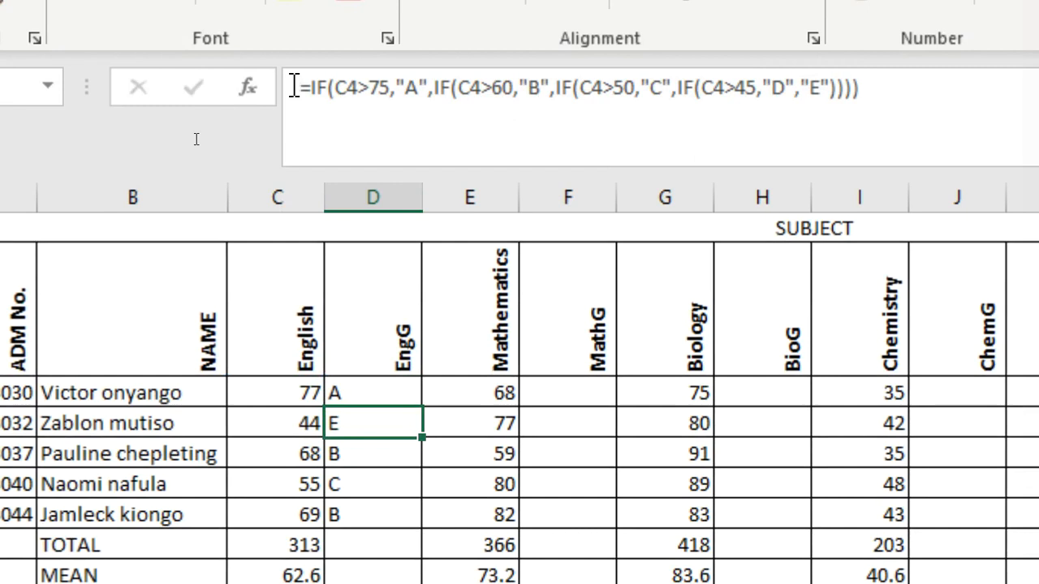
pyautogui.click(575, 398)
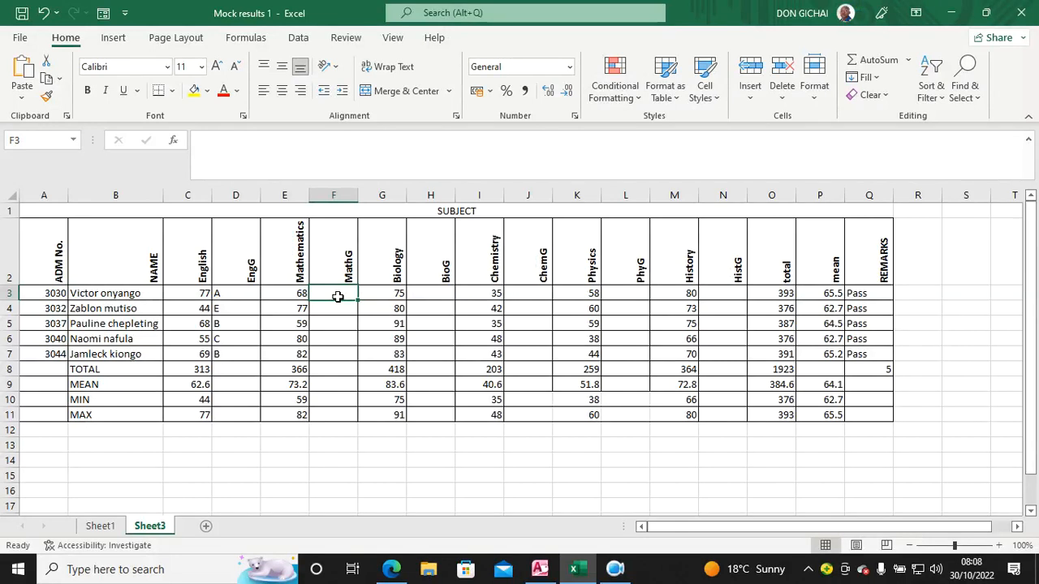
# - Open Microsoft Word 2010 and paste the copied formula into the blank document
pyautogui.click(153, 581)
pyautogui.write('wo')
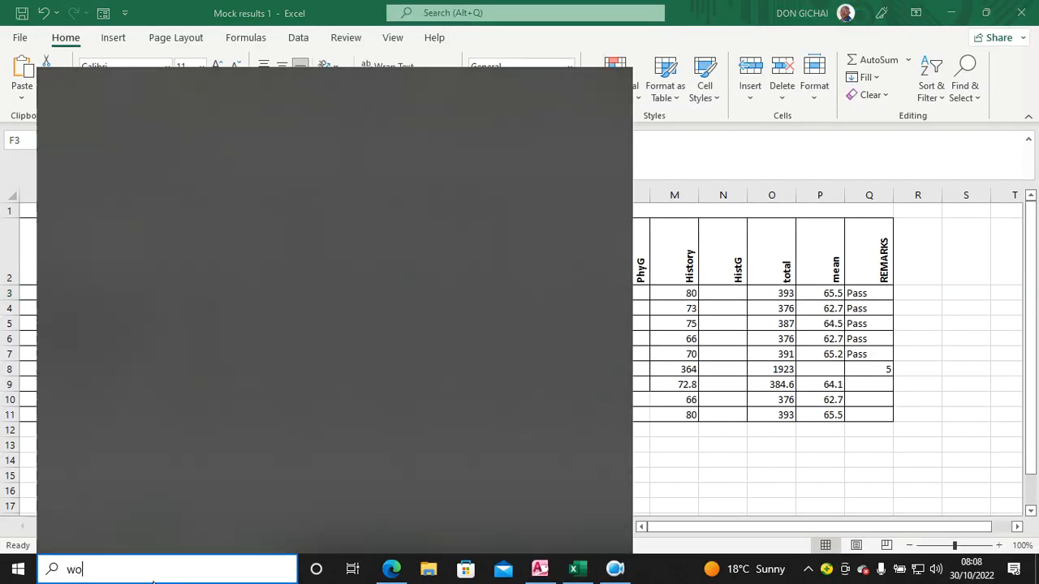
pyautogui.write('rd')
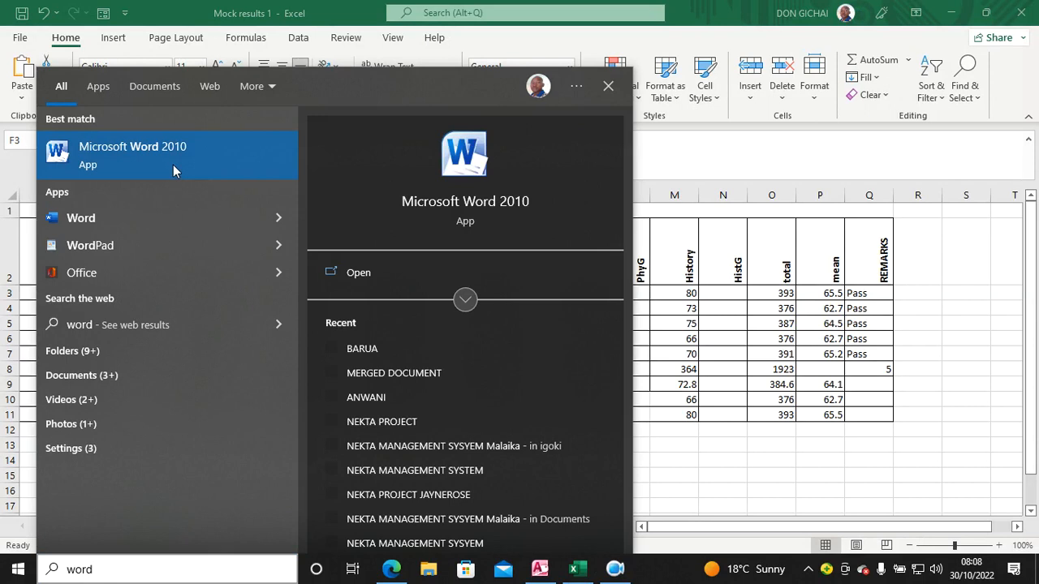
pyautogui.click(173, 165)
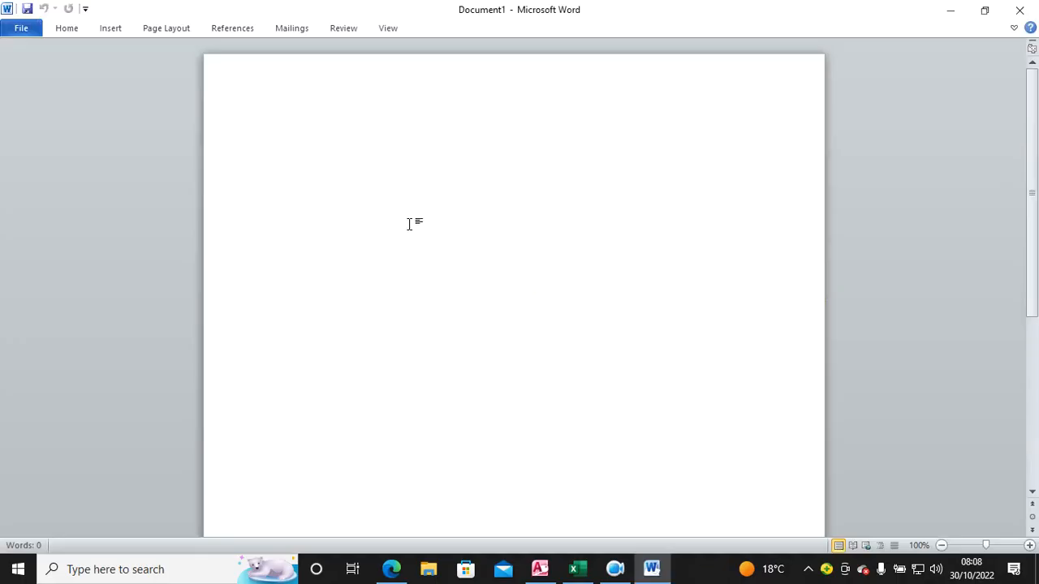
pyautogui.hotkey('ctrl', 'v')
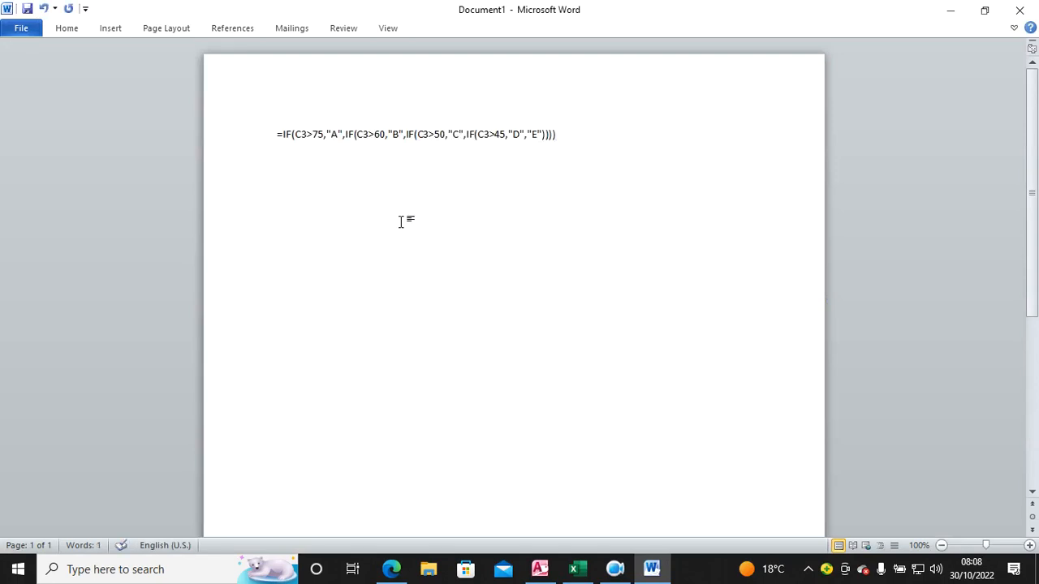
# - Replace every C3 reference in the pasted formula with E3
pyautogui.hotkey('ctrl', 'h')
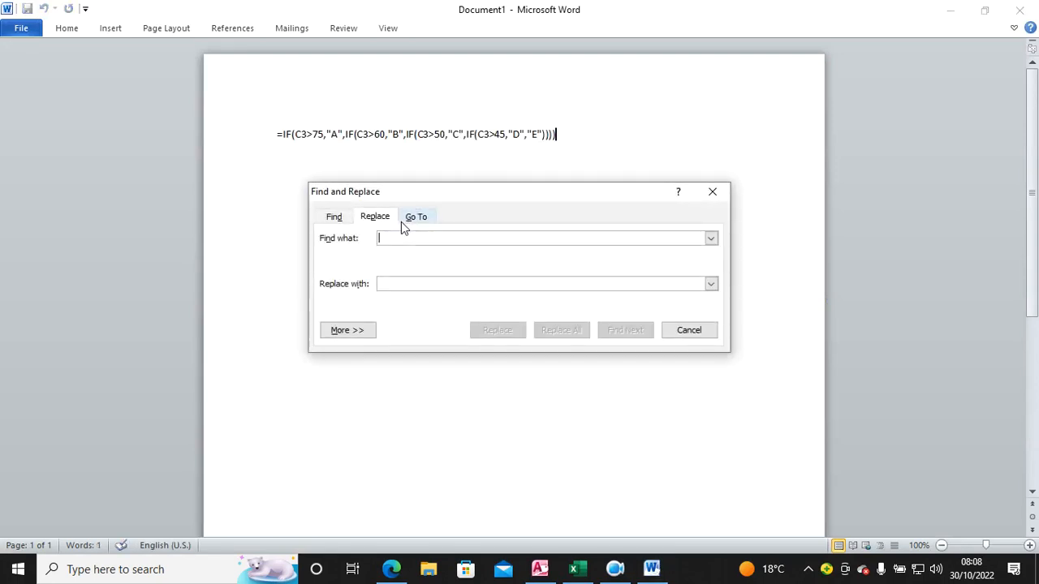
pyautogui.write('c')
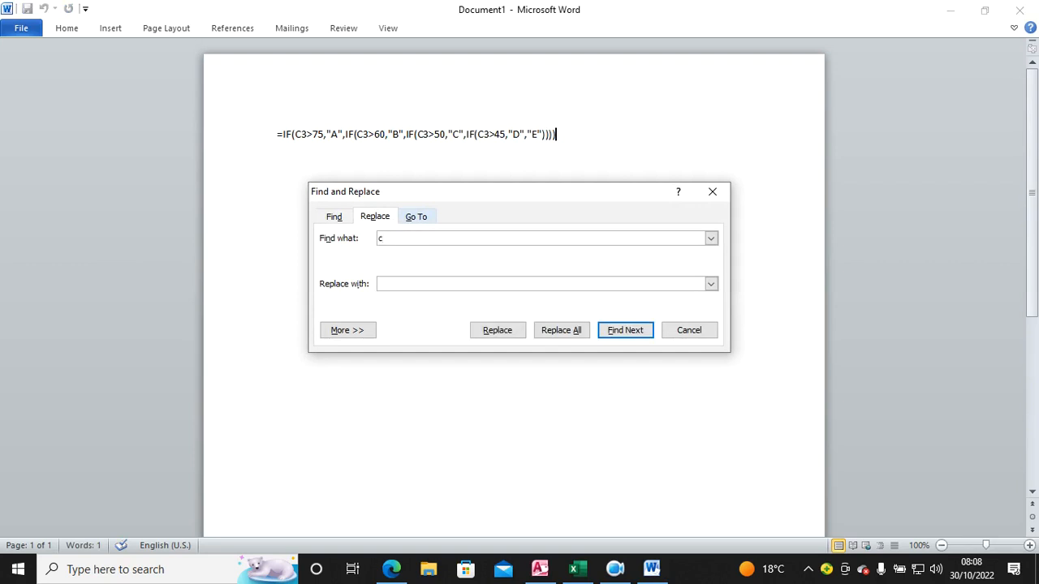
pyautogui.press('BackSpace')
pyautogui.write('C3')
pyautogui.click(397, 284)
pyautogui.write('E3')
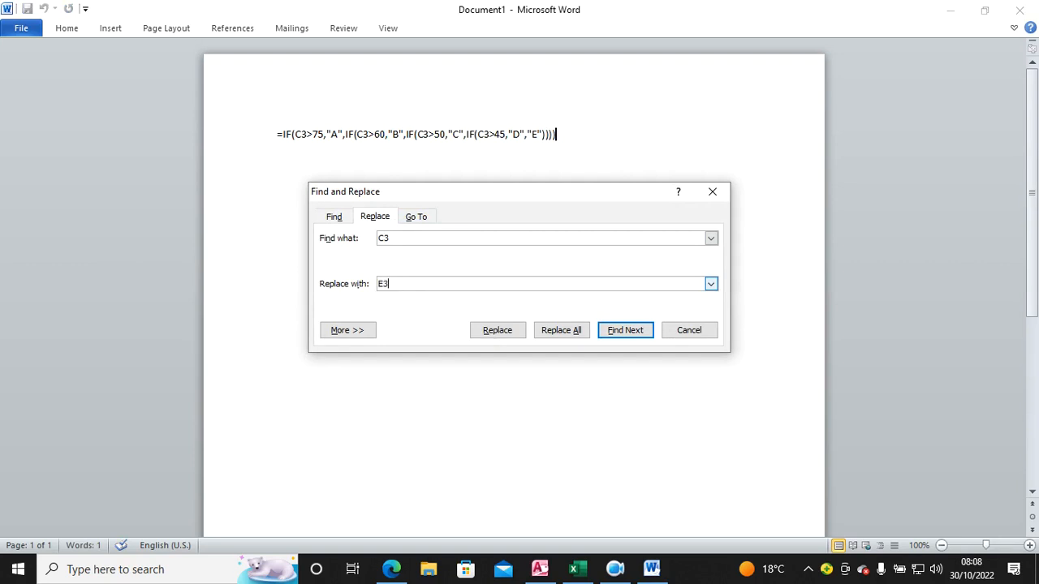
pyautogui.click(574, 335)
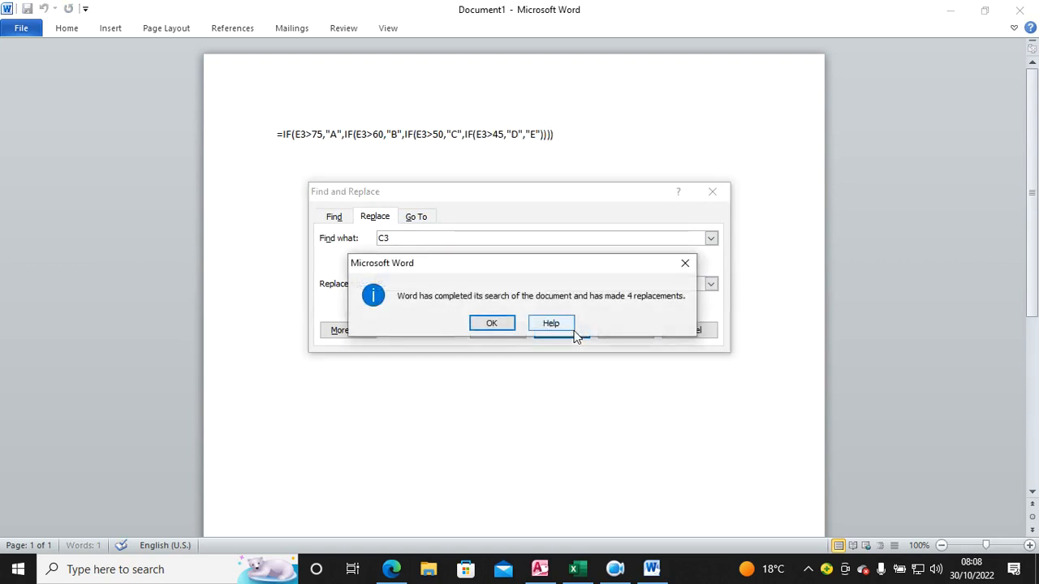
pyautogui.click(500, 325)
pyautogui.press('Escape')
pyautogui.hotkey('ctrl', 'h')
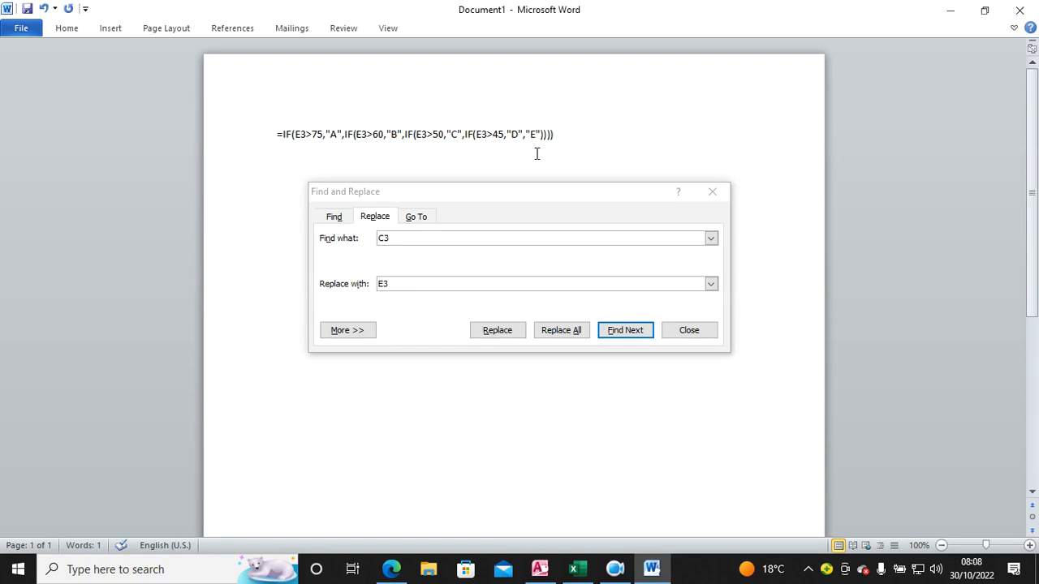
# - Copy the E3 version of the formula into F3 of the Excel sheet and fill it down to F7
pyautogui.click(253, 141)
pyautogui.hotkey('ctrl', 'c')
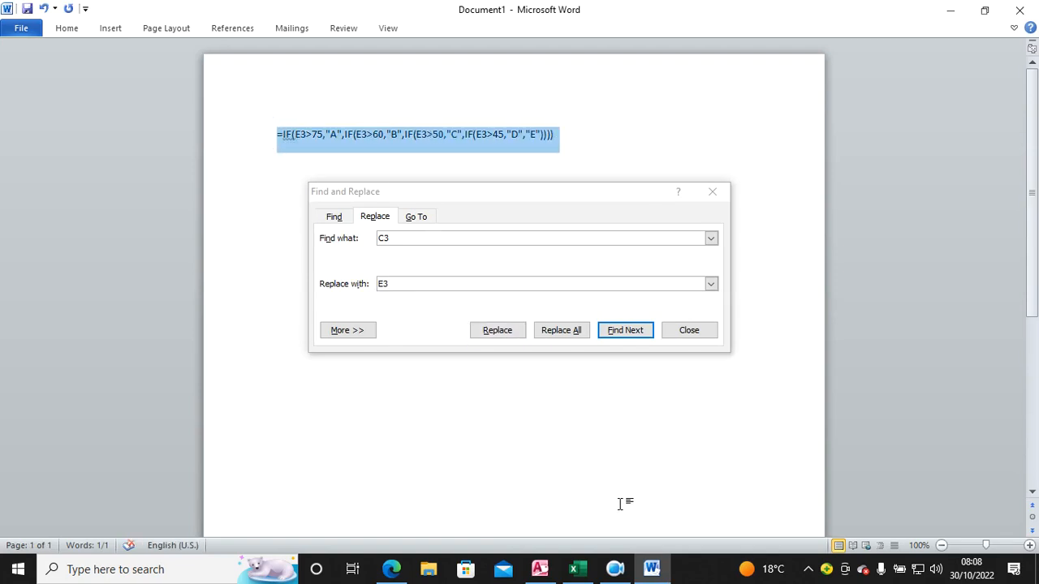
pyautogui.click(576, 569)
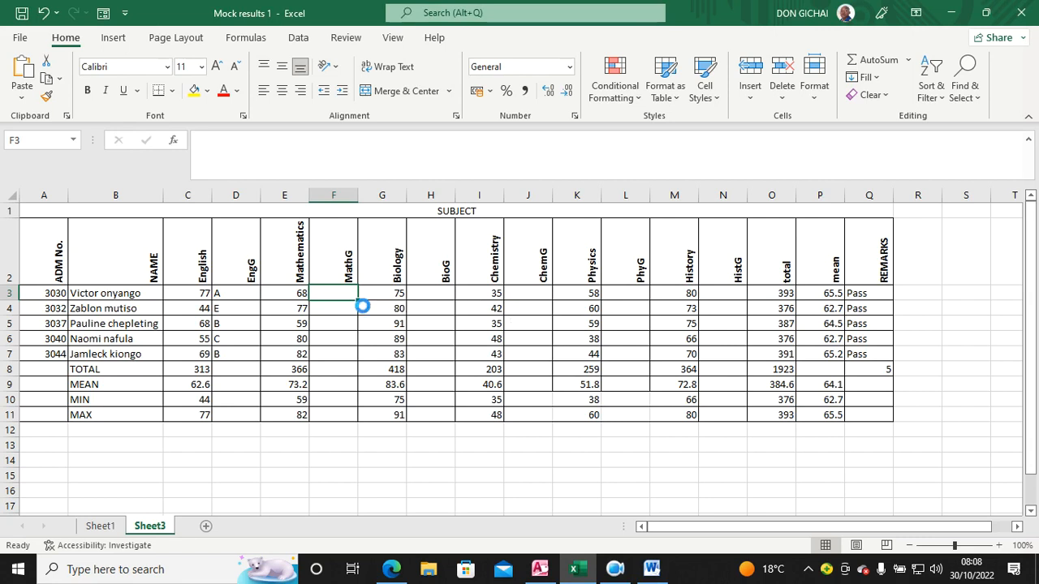
pyautogui.hotkey('ctrl', 'v')
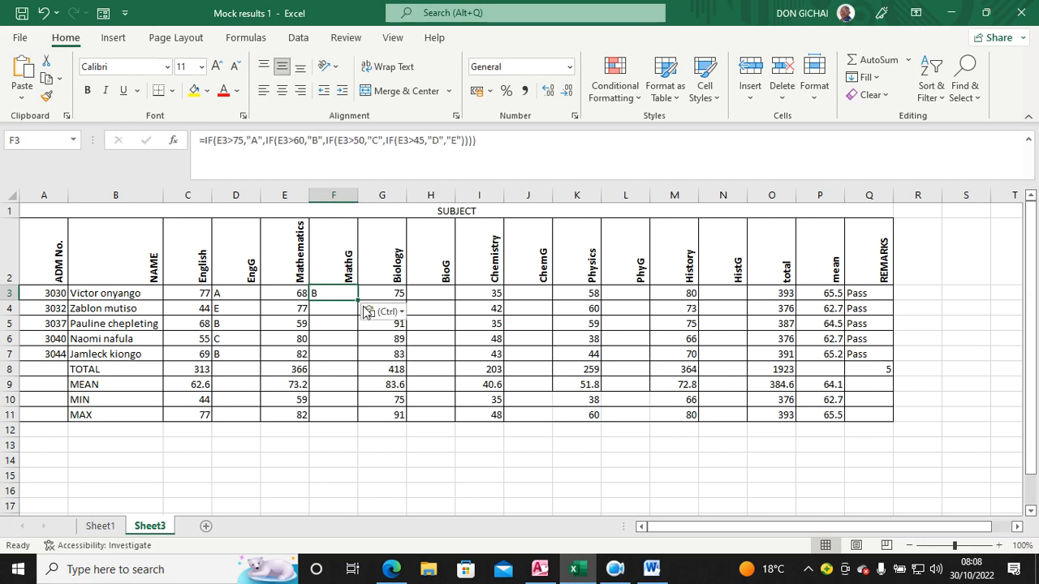
pyautogui.moveTo(358, 300); pyautogui.dragTo(350, 358)
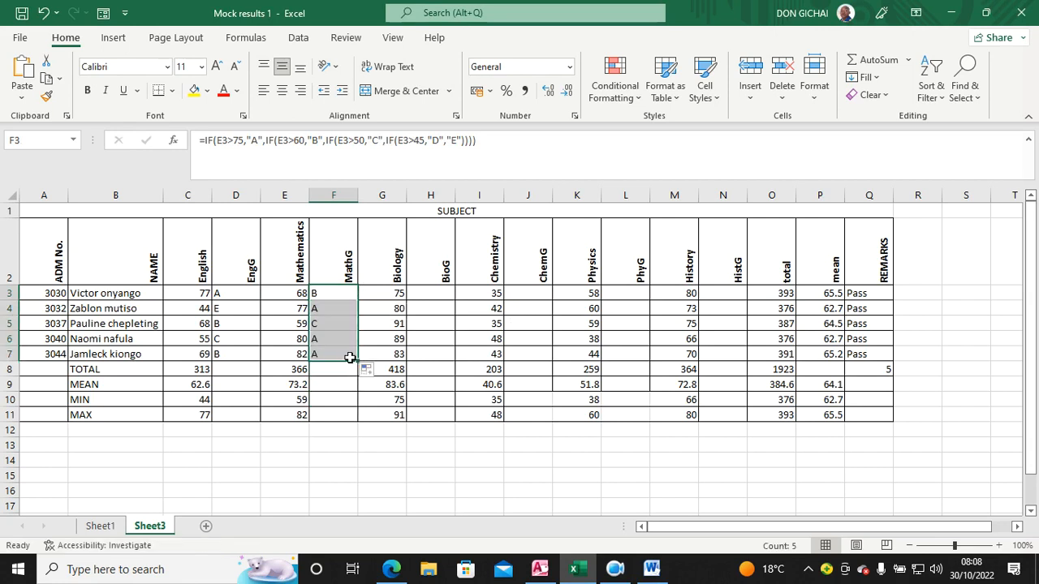
# - Select H3 for the BioG grade, switch to Word, and replace every E3 in the formula with G3
pyautogui.click(425, 295)
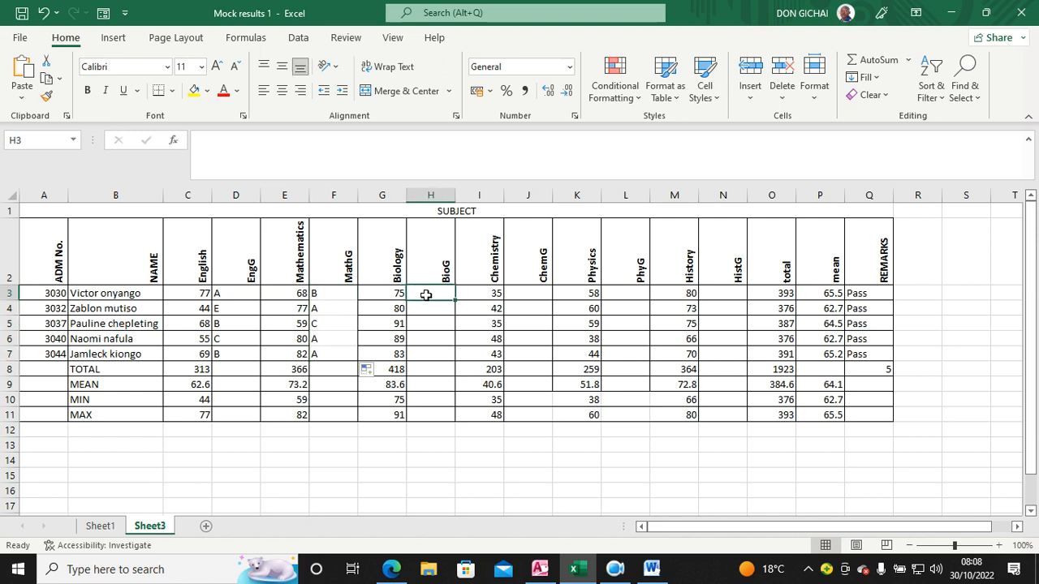
pyautogui.click(651, 569)
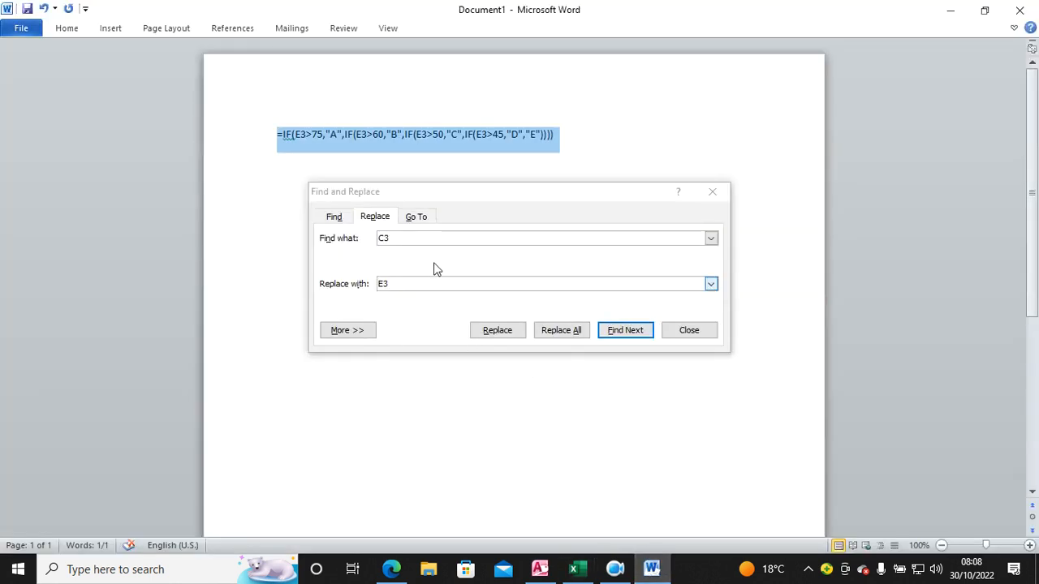
pyautogui.click(383, 238)
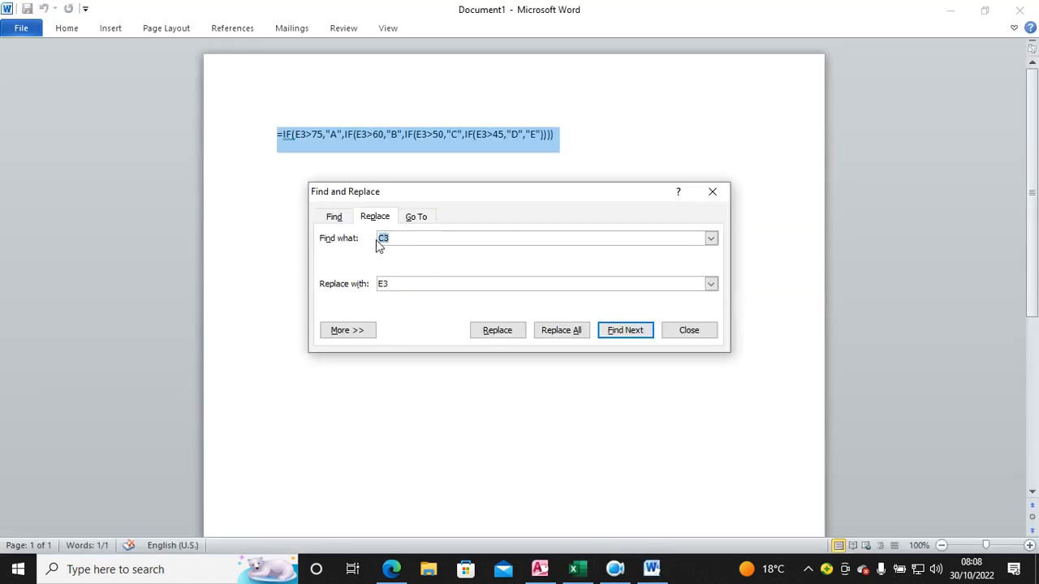
pyautogui.write('E')
pyautogui.press('Tab')
pyautogui.write('G3')
pyautogui.click(560, 330)
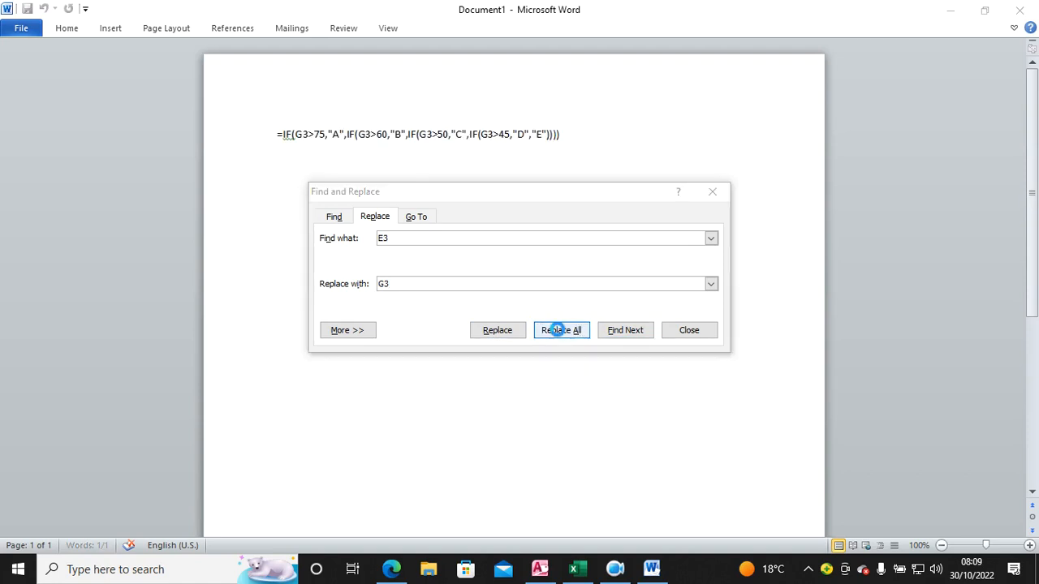
pyautogui.press('Return')
# - Copy the G3 version of the formula into H3 of the Excel sheet and fill it down to H7
pyautogui.click(580, 146)
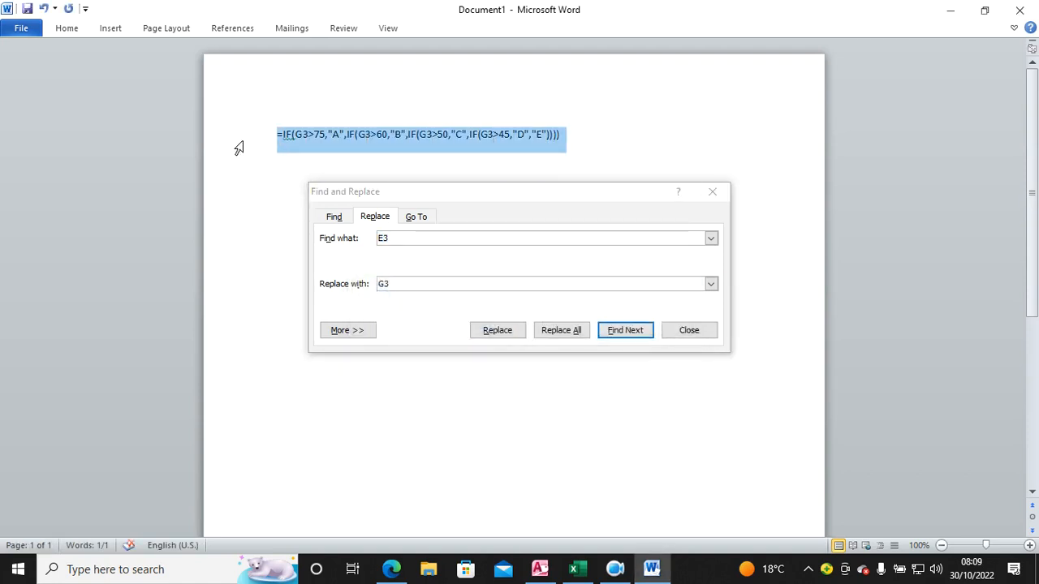
pyautogui.click(603, 576)
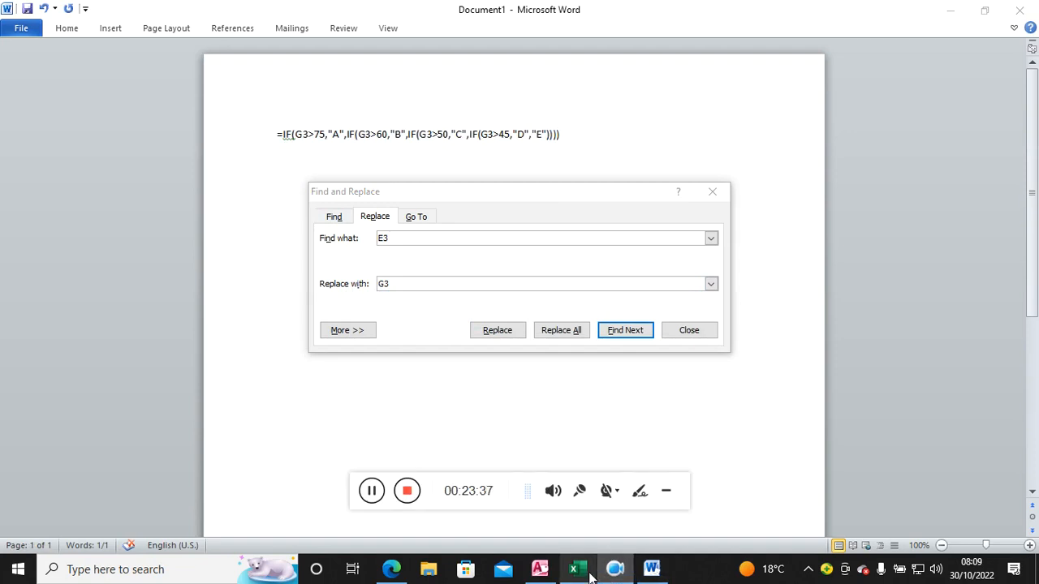
pyautogui.click(590, 575)
pyautogui.click(665, 492)
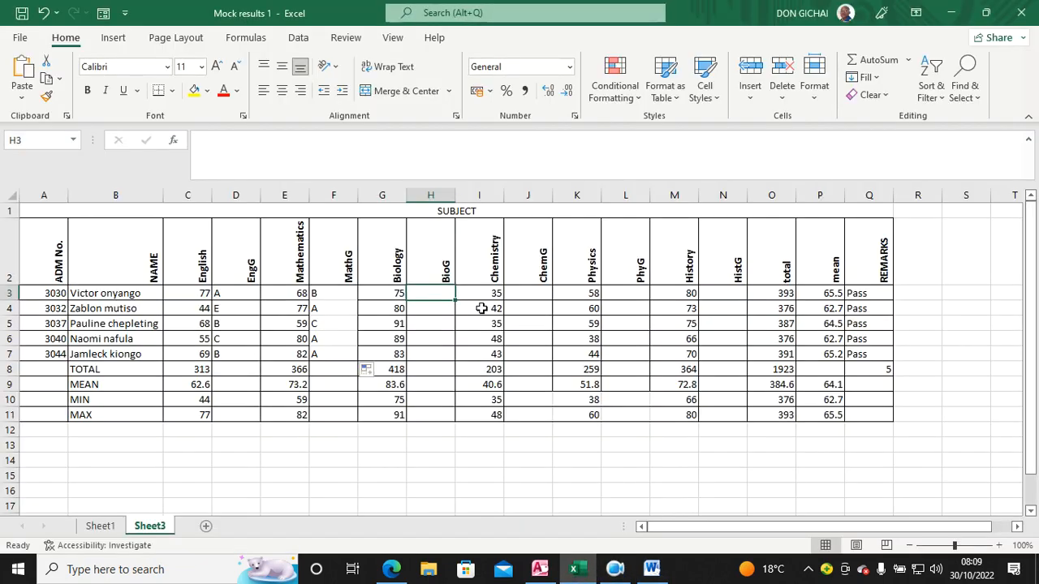
pyautogui.write('=IF(G3>75,"A",IF(G3>60,"B",IF(G3>50,"C",IF(G3>45,"D","E"))))')
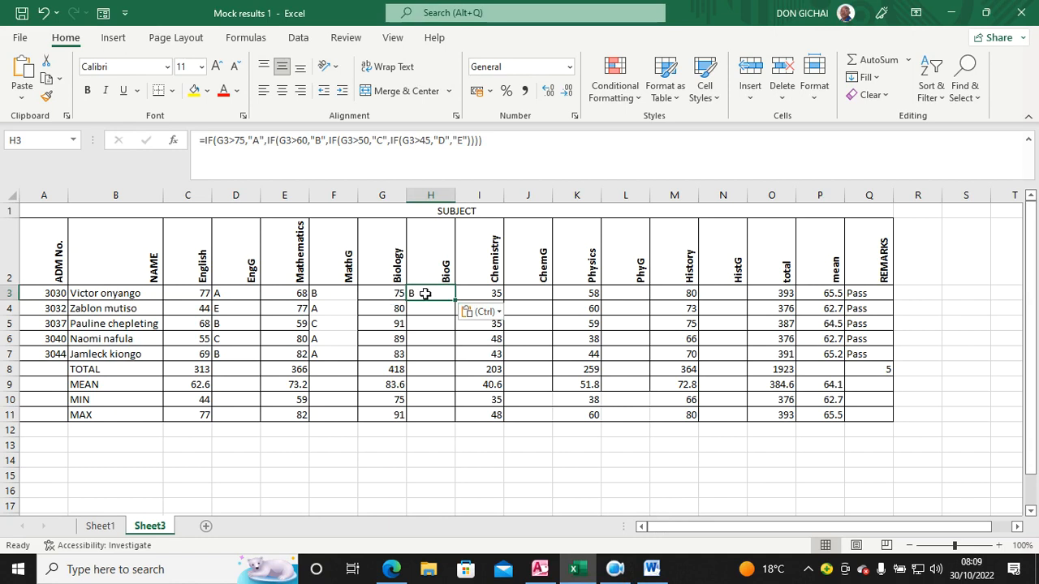
pyautogui.moveTo(454, 300); pyautogui.dragTo(451, 359)
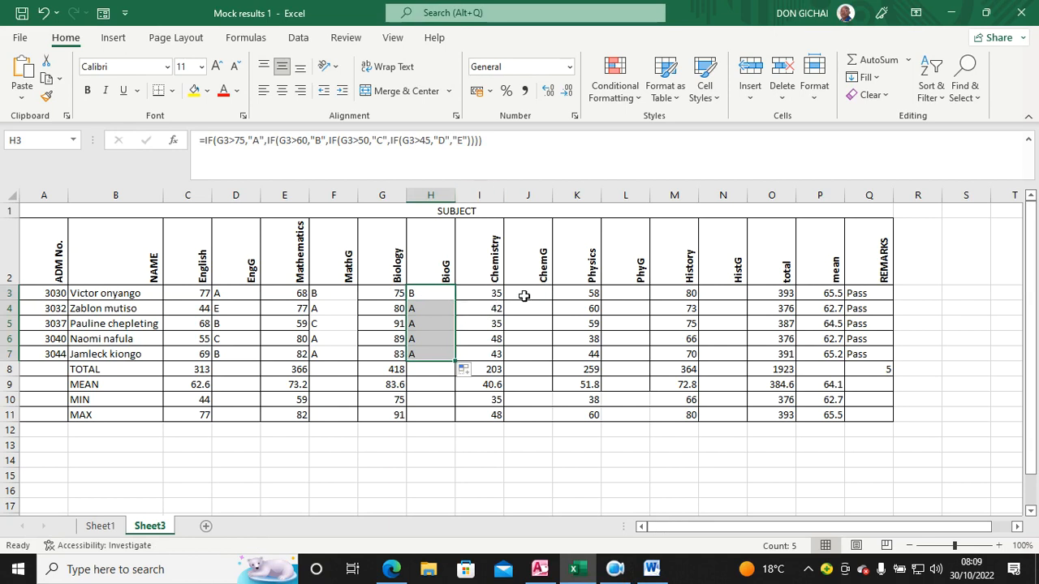
# - Switch to Word and replace every G3 in the formula with I3
pyautogui.click(651, 569)
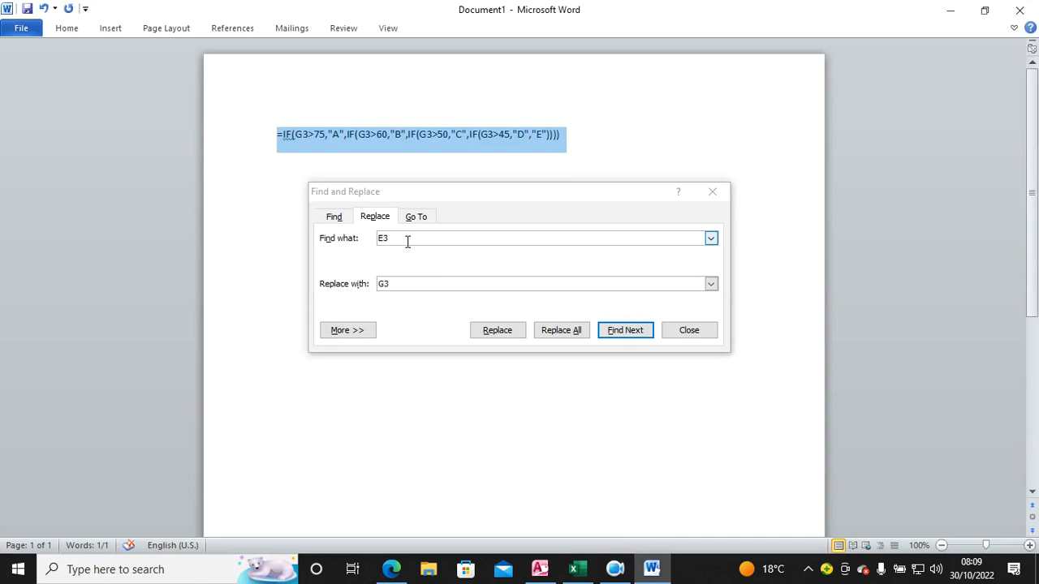
pyautogui.click(358, 242)
pyautogui.write('G')
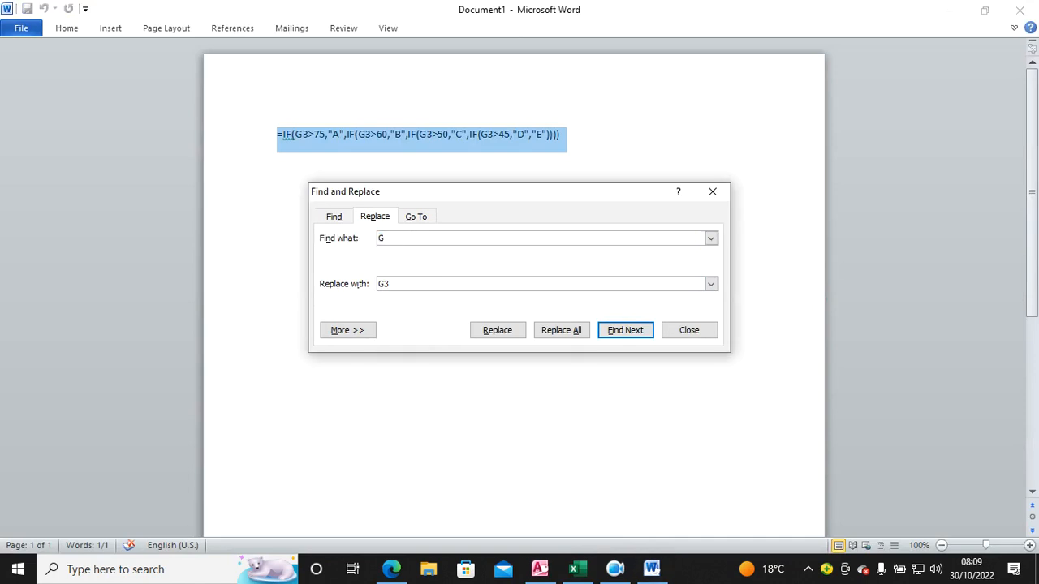
pyautogui.click(375, 284)
pyautogui.write('I3')
pyautogui.click(568, 330)
pyautogui.click(503, 323)
# - Copy the I3 version of the formula into J3 of the Excel sheet and fill it down to J7
pyautogui.click(559, 144)
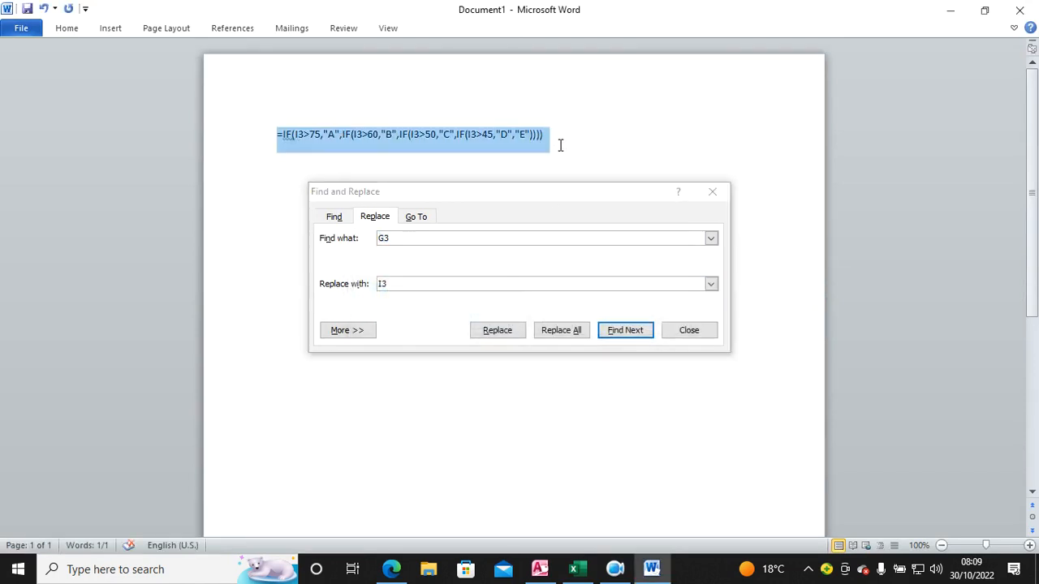
pyautogui.moveTo(565, 139); pyautogui.dragTo(270, 123)
pyautogui.hotkey('ctrl', 'c')
pyautogui.click(575, 569)
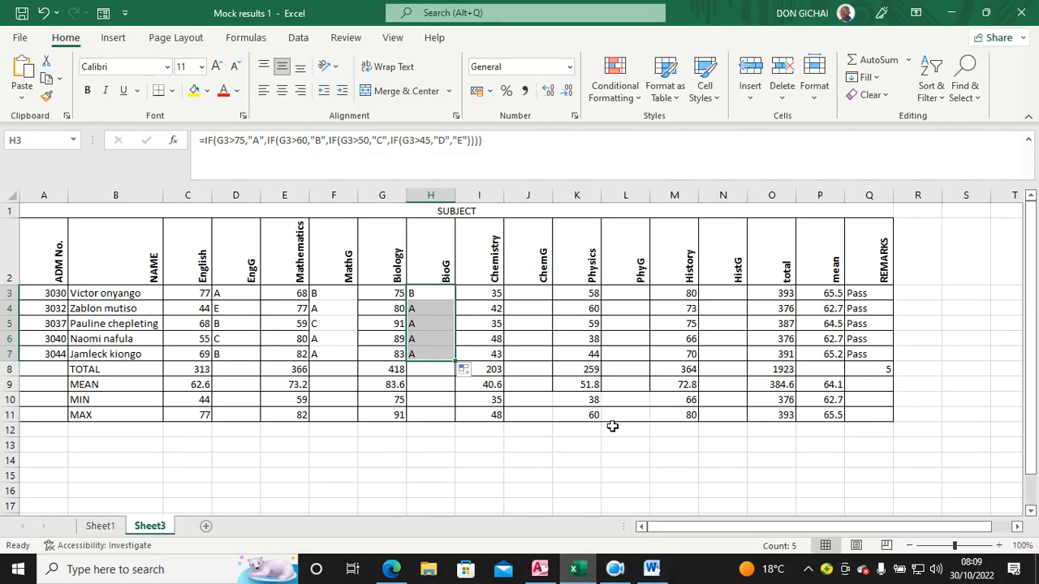
pyautogui.click(535, 293)
pyautogui.hotkey('ctrl', 'v')
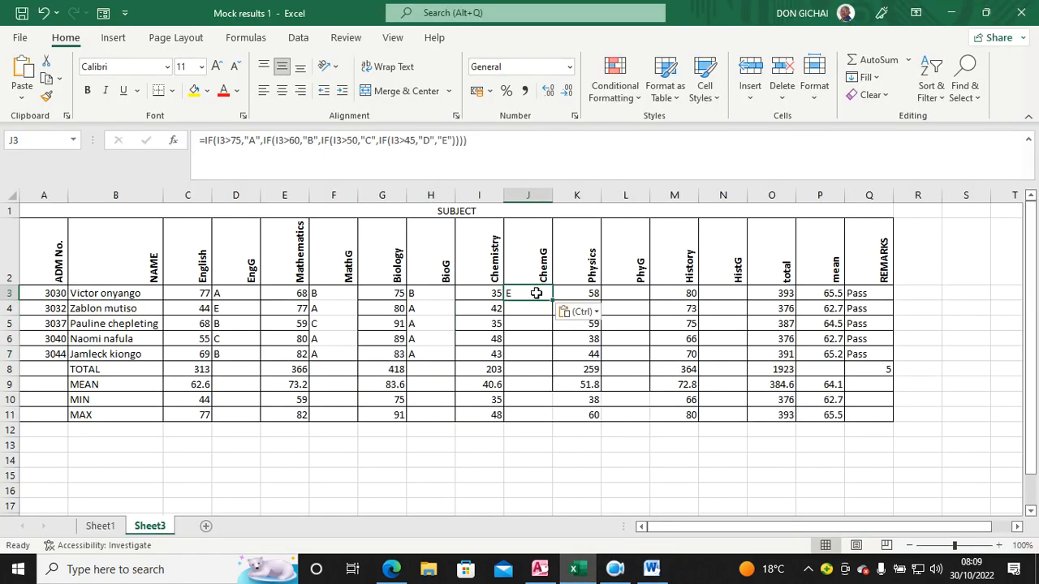
pyautogui.moveTo(552, 299); pyautogui.dragTo(551, 359)
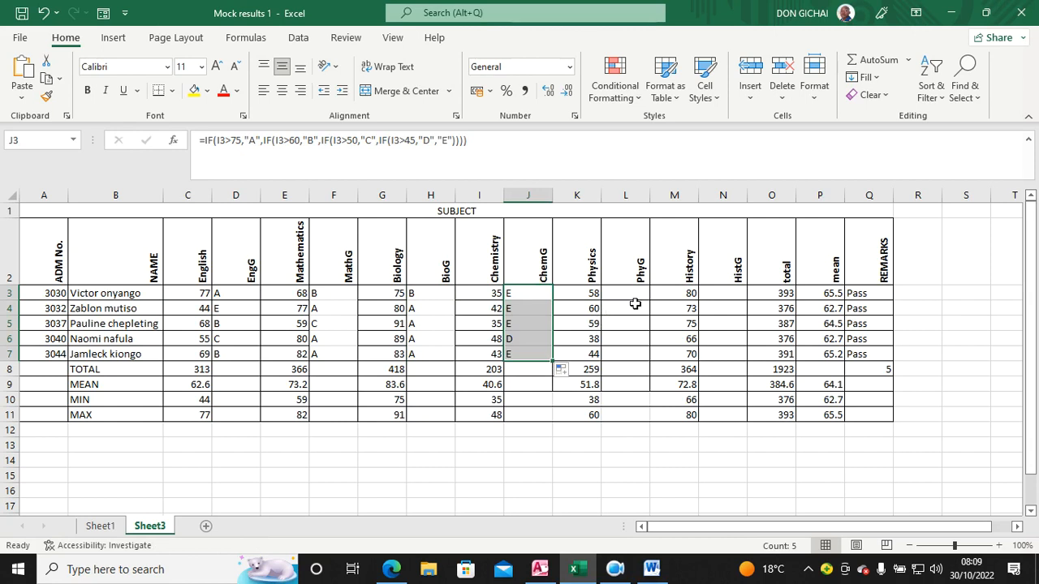
# - Switch to Word, replace every I3 in the formula with K3, and return to the Excel sheet
pyautogui.click(652, 569)
pyautogui.write('I')
pyautogui.moveTo(389, 286); pyautogui.dragTo(341, 286)
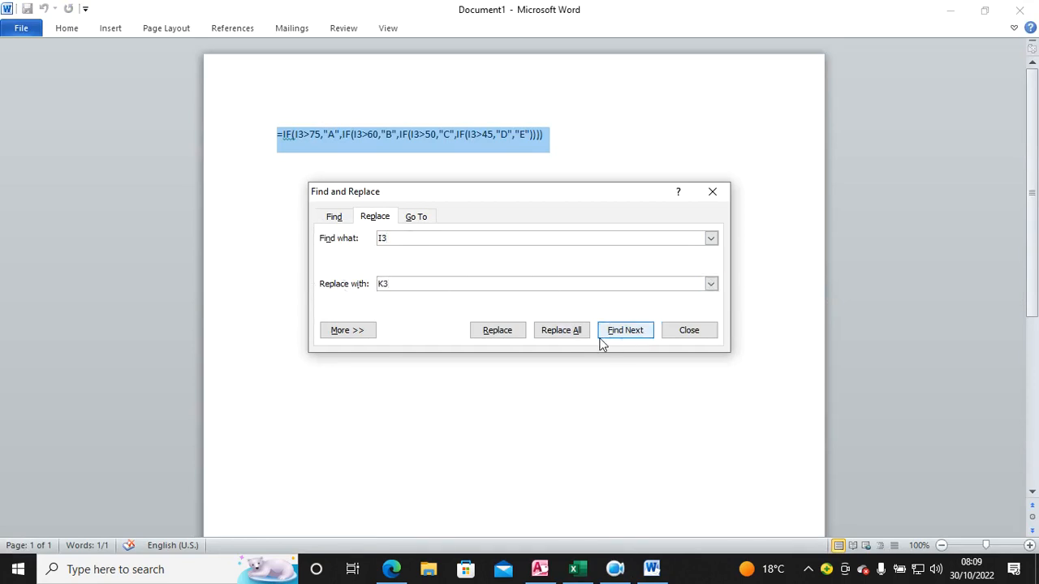
pyautogui.click(568, 331)
pyautogui.click(493, 324)
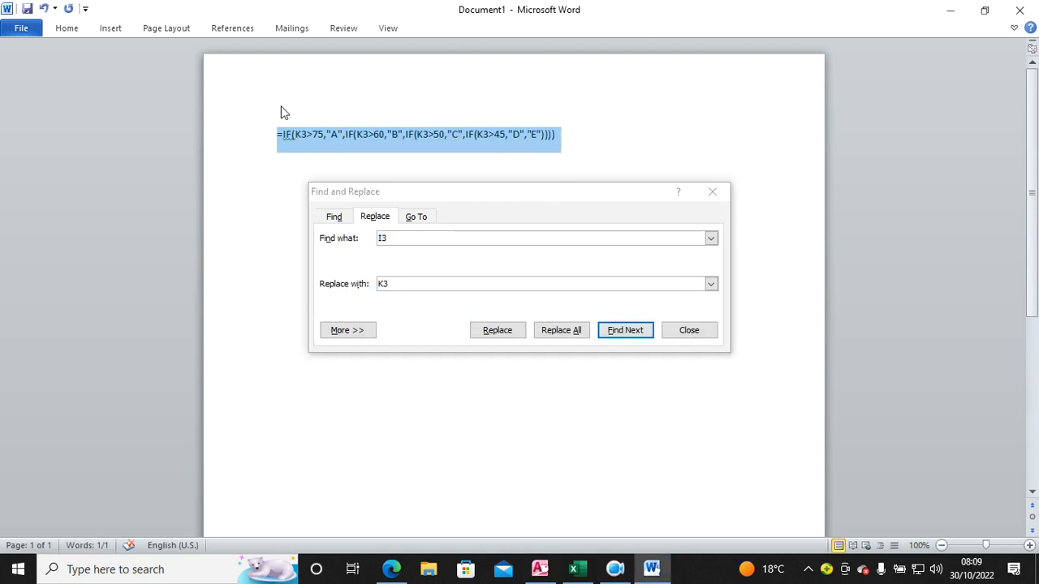
pyautogui.click(579, 570)
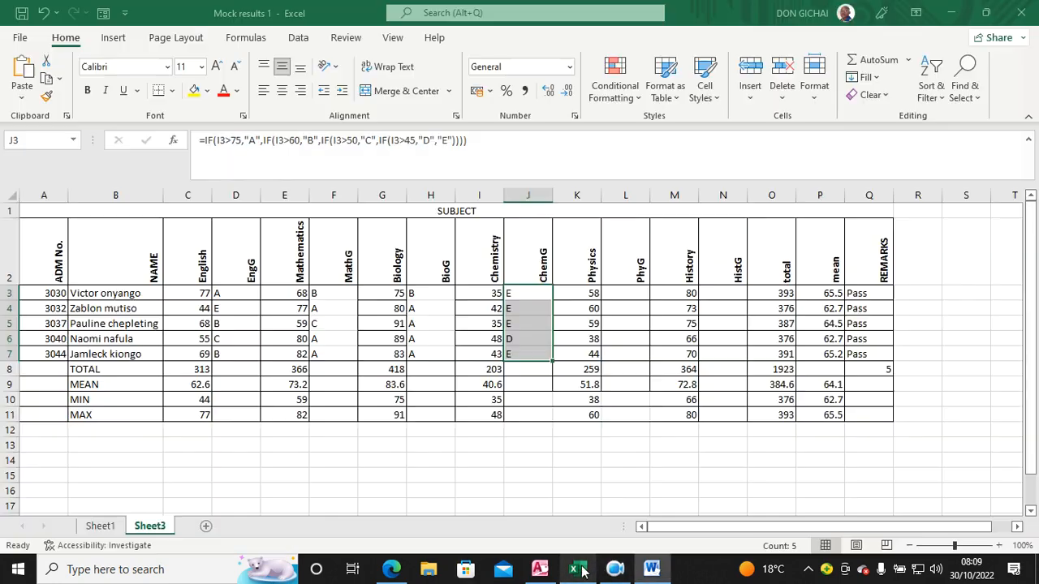
# - Paste the K3 version of the formula into L3 and fill it down to L7
pyautogui.click(628, 295)
pyautogui.write('=IF(K3>75,"A",IF(K3>60,"B",IF(K3>50,"C",IF(K3>45,"D","E"))))')
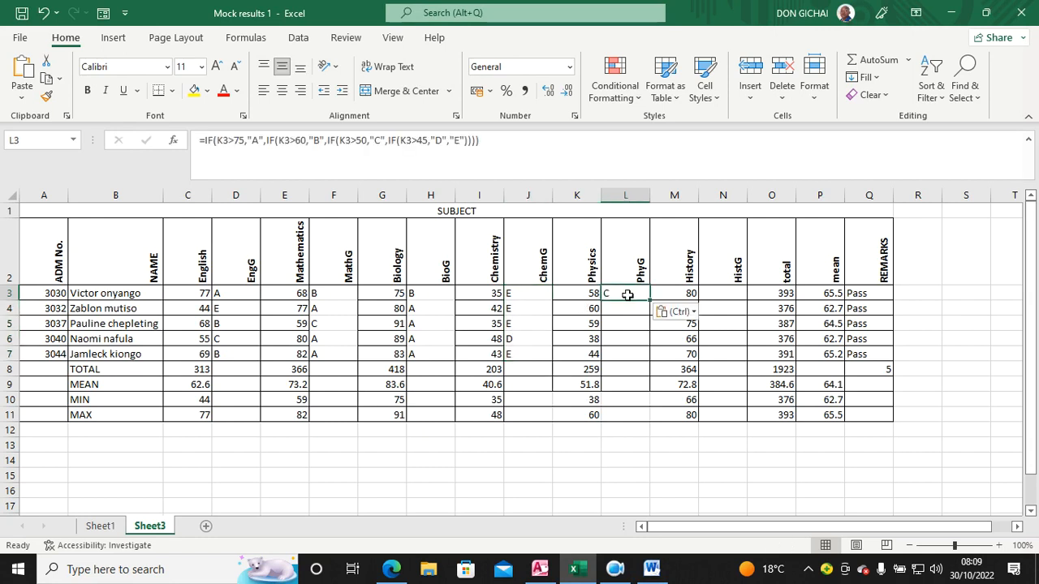
pyautogui.moveTo(649, 301); pyautogui.dragTo(647, 357)
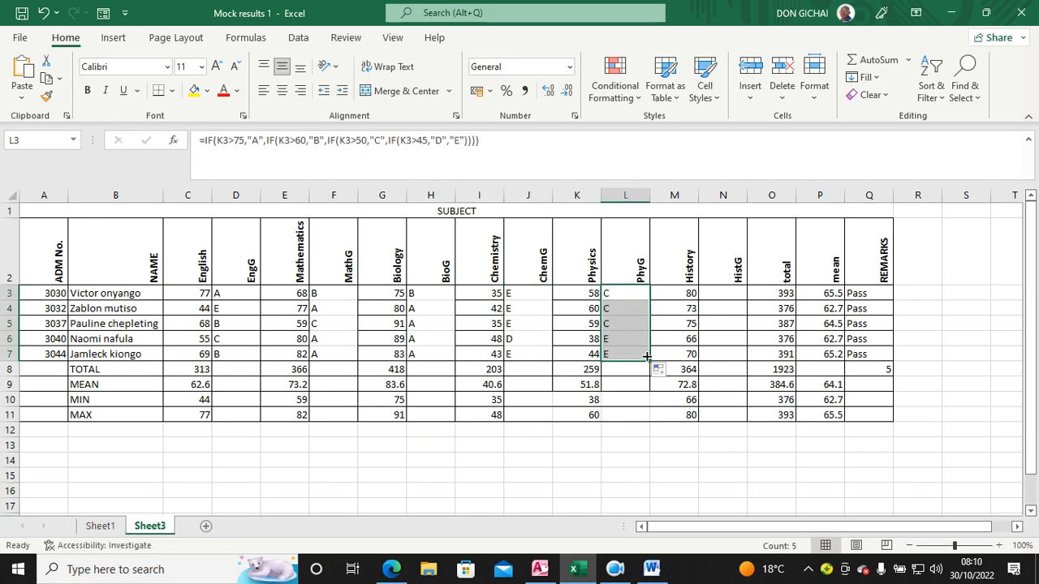
# - Select N3 for the history grades, switch to Word and replace every K3 in the formula with M3
pyautogui.click(721, 290)
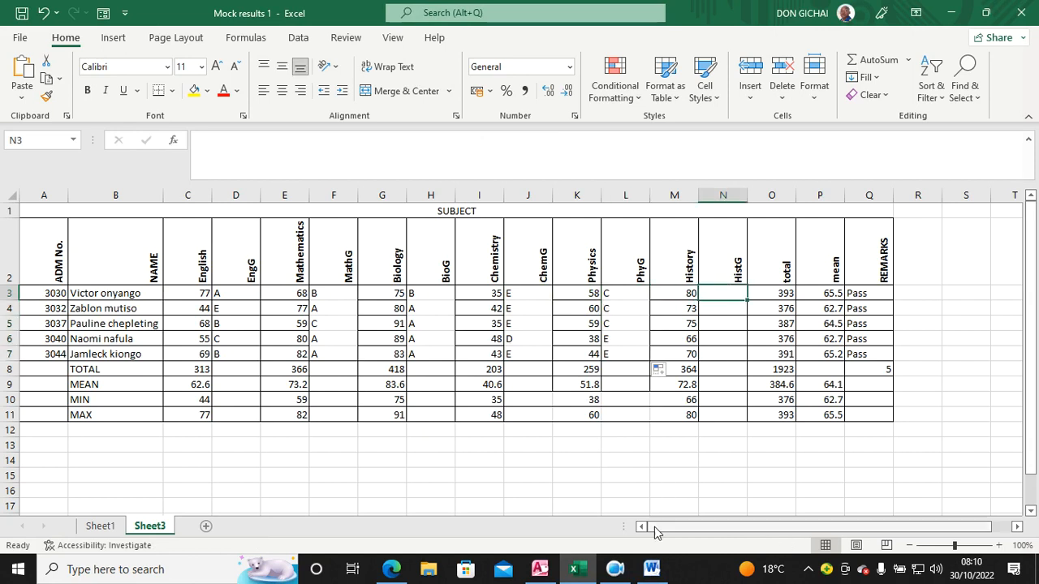
pyautogui.click(651, 569)
pyautogui.click(344, 245)
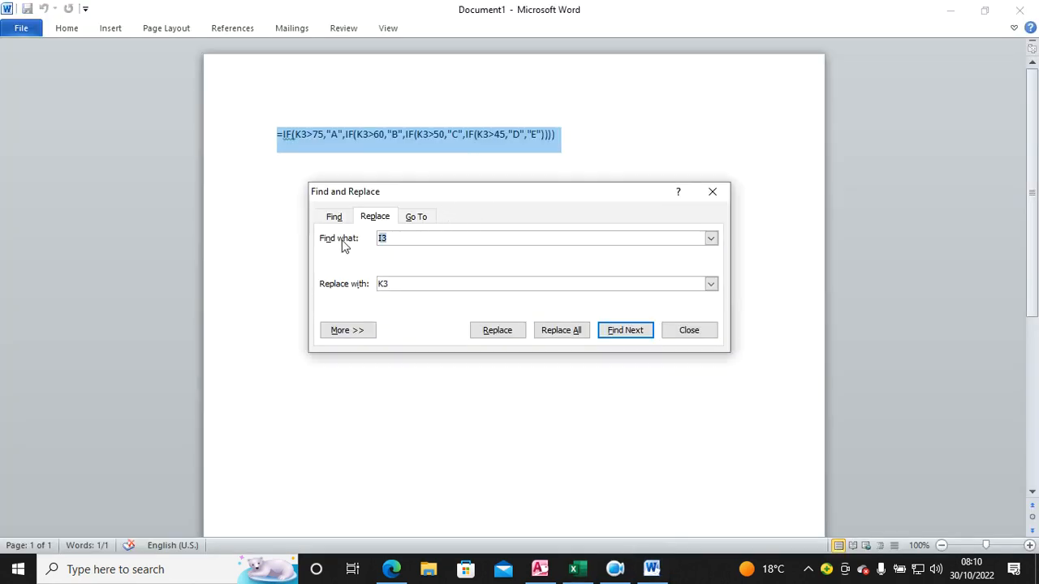
pyautogui.write('K3')
pyautogui.moveTo(400, 281); pyautogui.dragTo(350, 289)
pyautogui.write('M3')
pyautogui.click(572, 331)
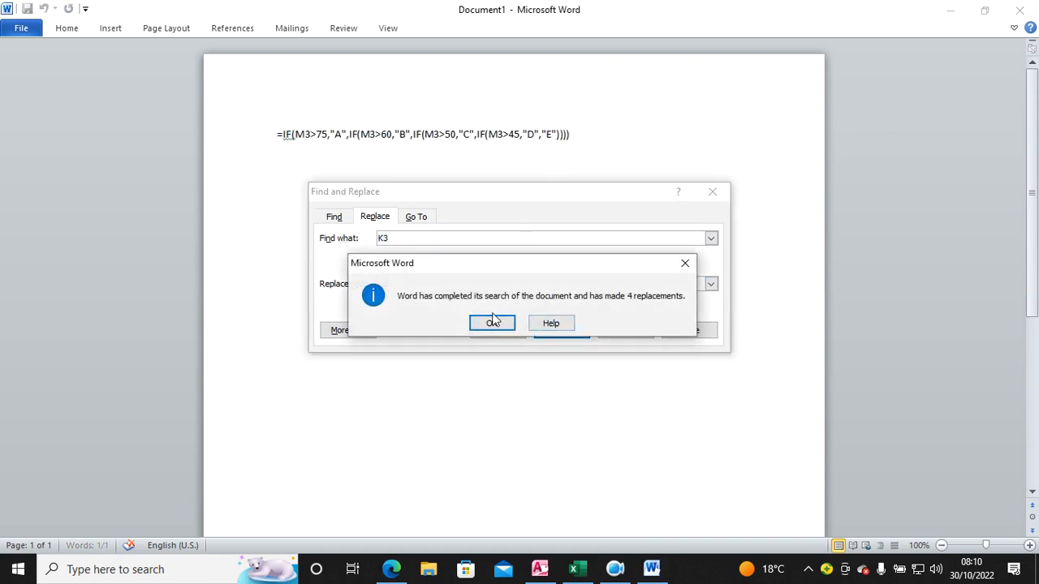
pyautogui.press('Return')
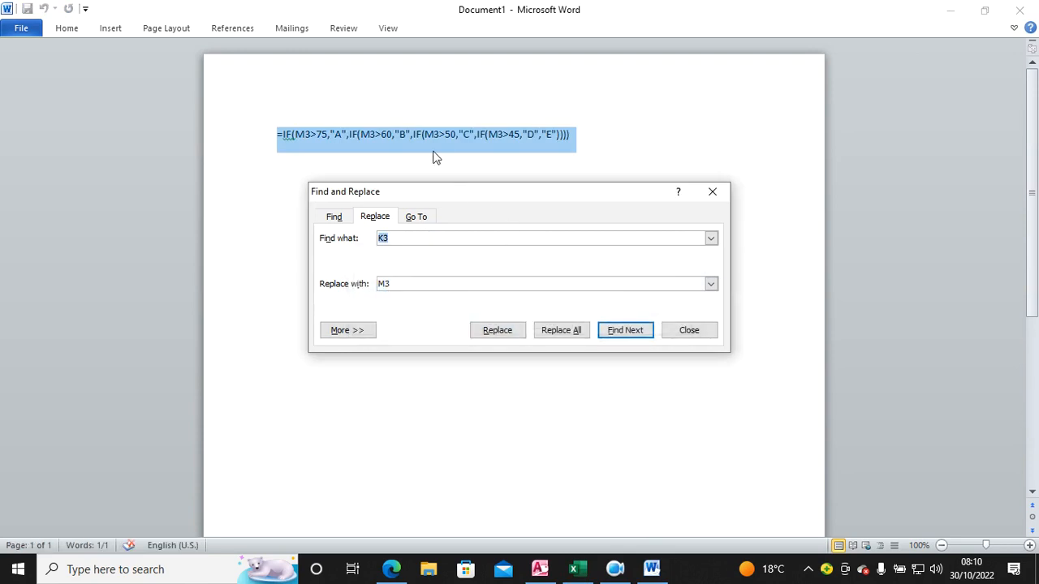
# - Copy the M3 version of the formula from Word into N3 of the Excel sheet and fill it down to N7
pyautogui.click(577, 569)
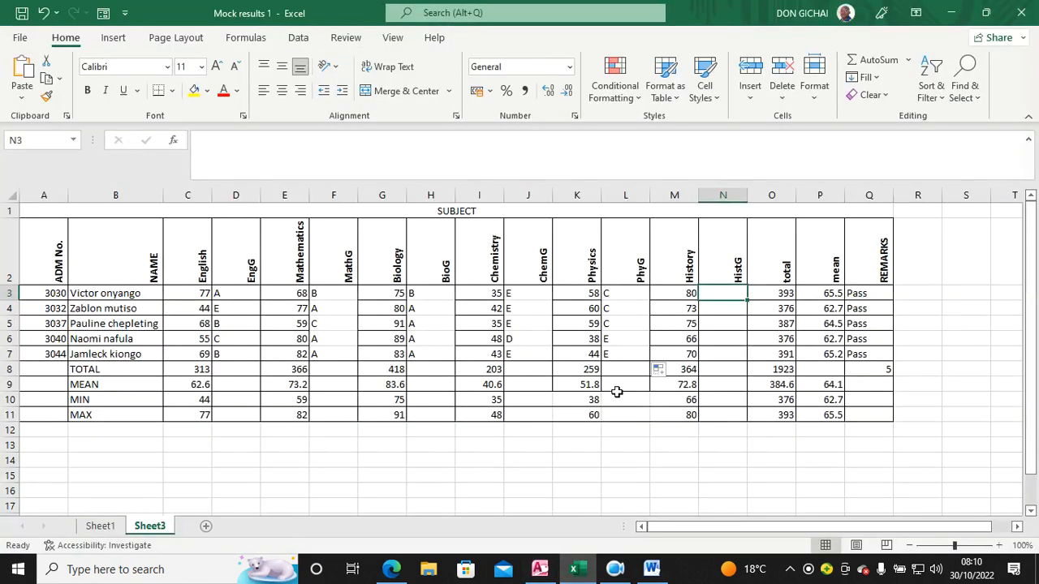
pyautogui.write('K3')
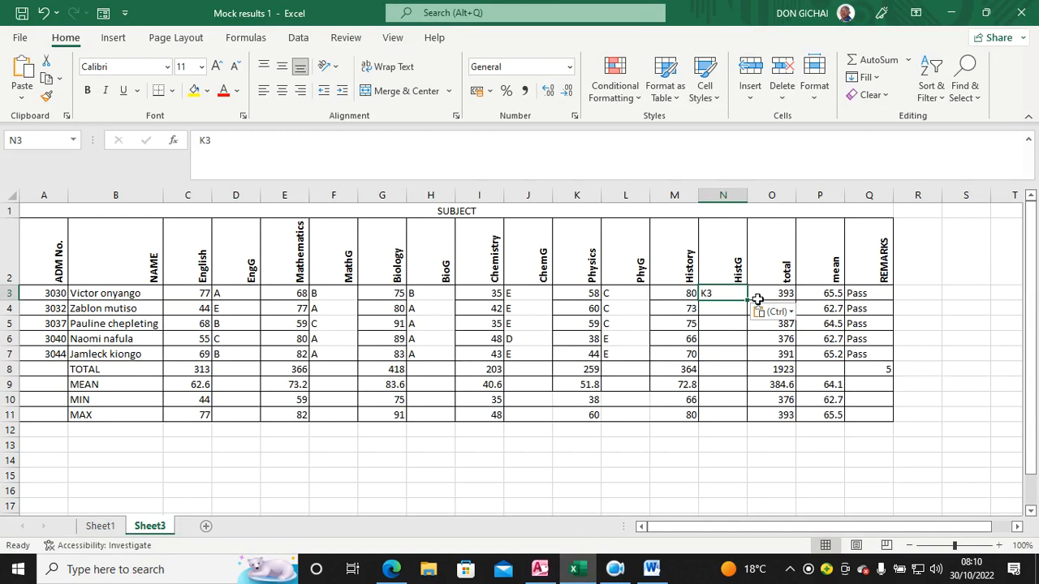
pyautogui.click(651, 569)
pyautogui.rightClick(451, 141)
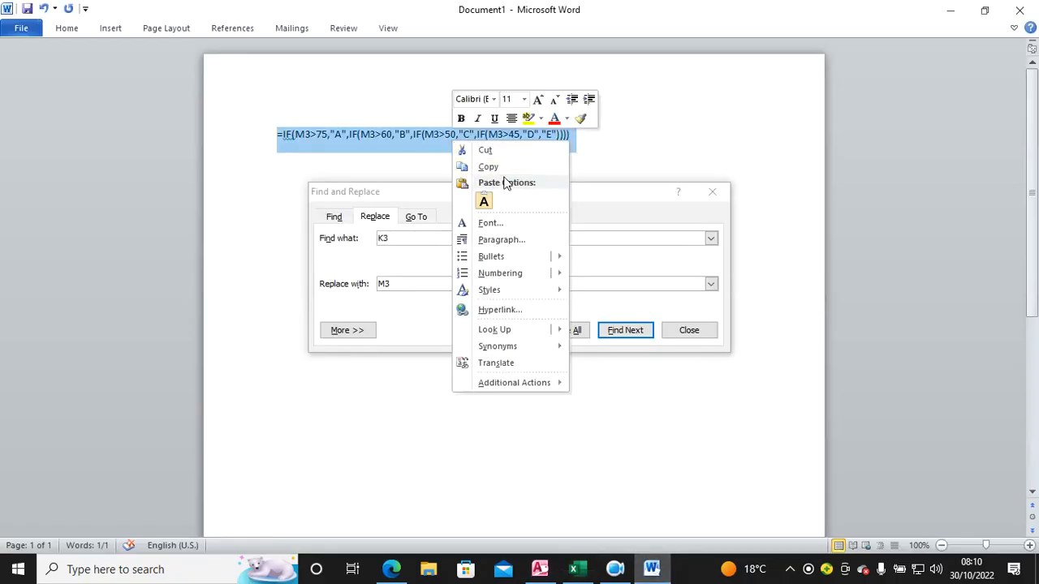
pyautogui.click(491, 167)
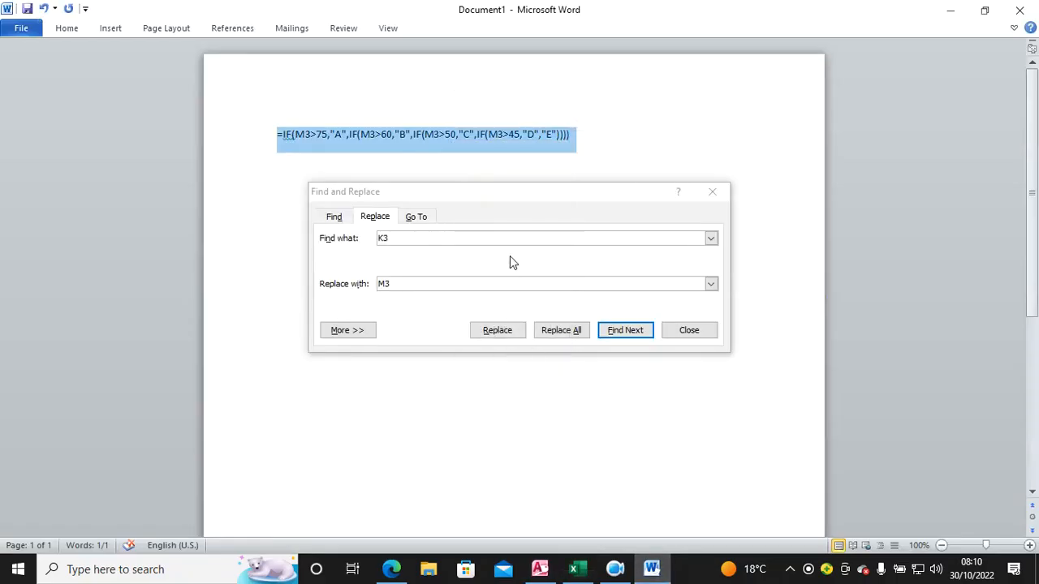
pyautogui.click(577, 569)
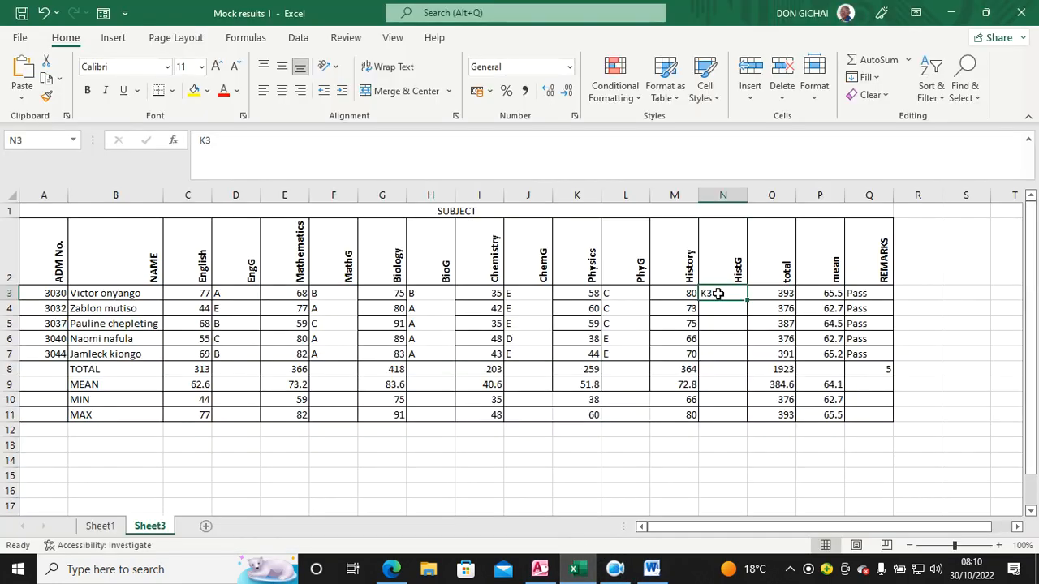
pyautogui.press('BackSpace')
pyautogui.hotkey('ctrl', 'v')
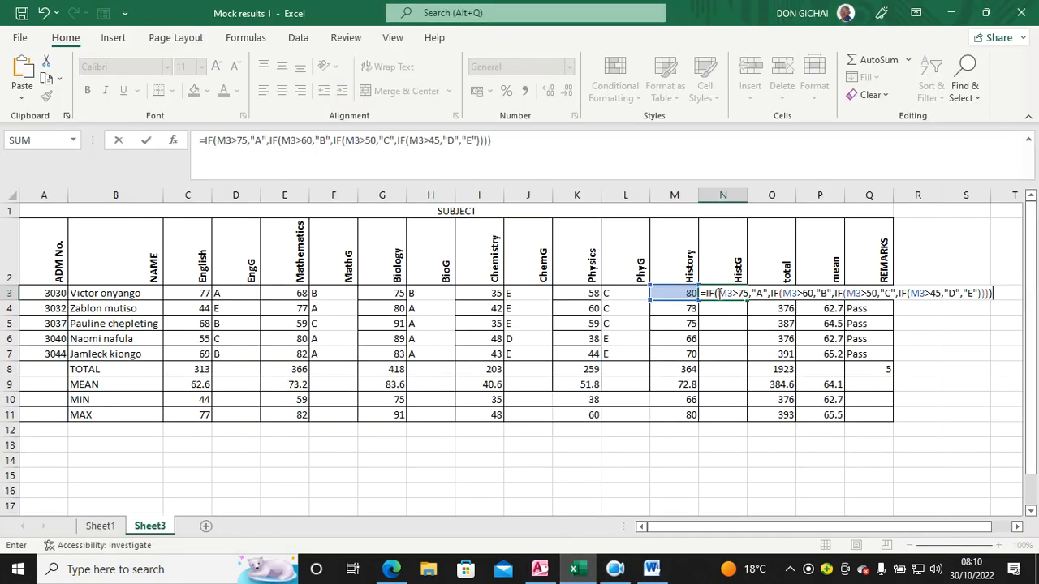
pyautogui.press('Return')
pyautogui.click(719, 293)
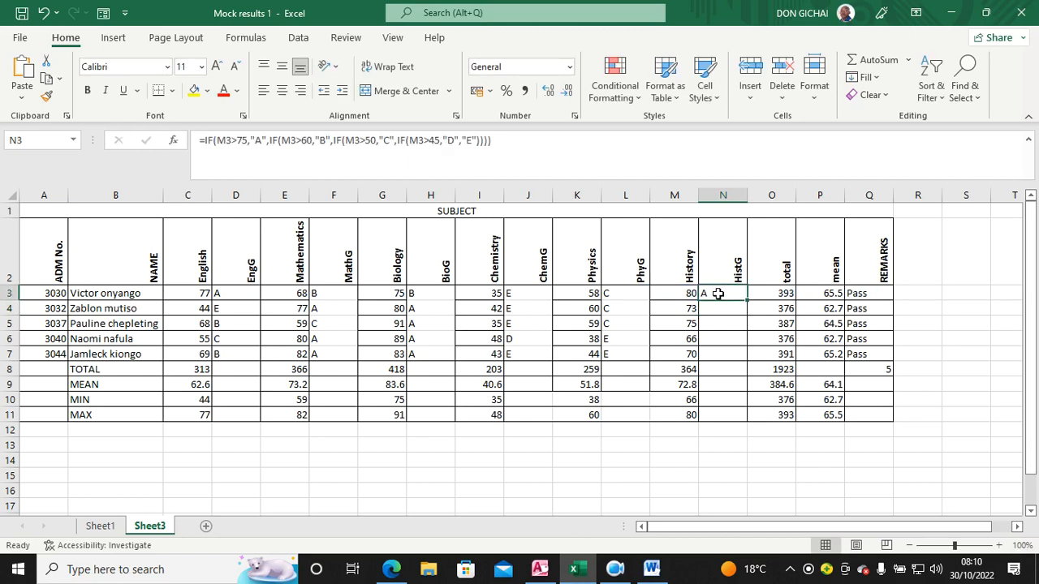
pyautogui.moveTo(747, 299); pyautogui.dragTo(745, 359)
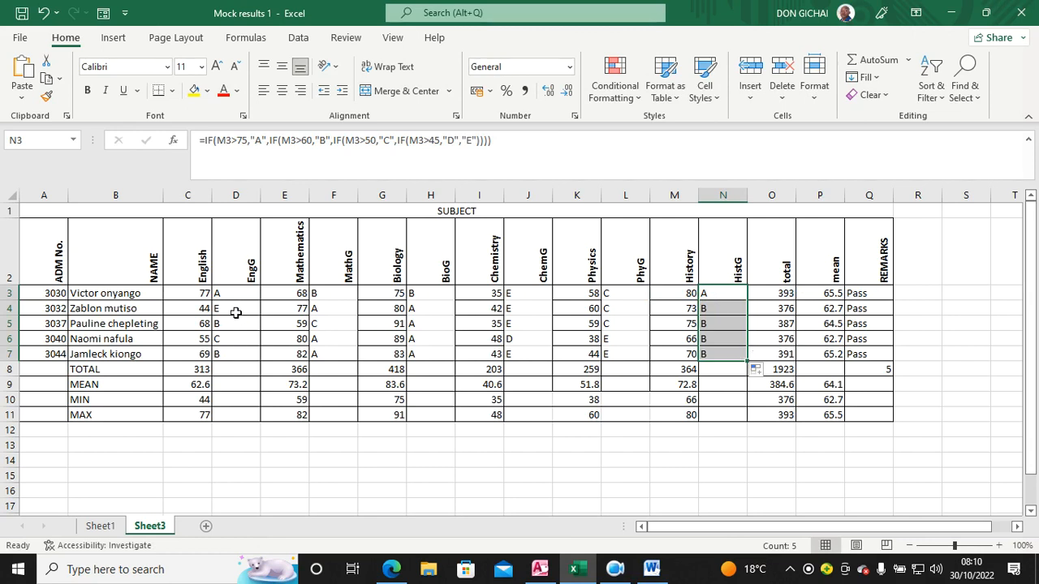
# - Read part (h) in the question PDF in Edge, return to Excel and rename Sheet3 as Mock results 2
pyautogui.click(391, 569)
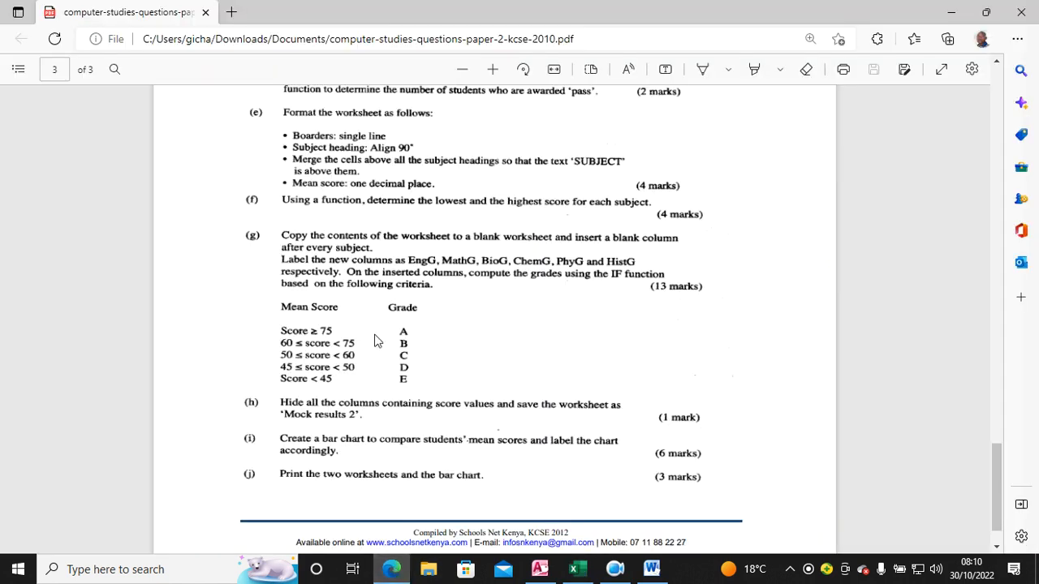
pyautogui.scroll(-1, 350, 357)
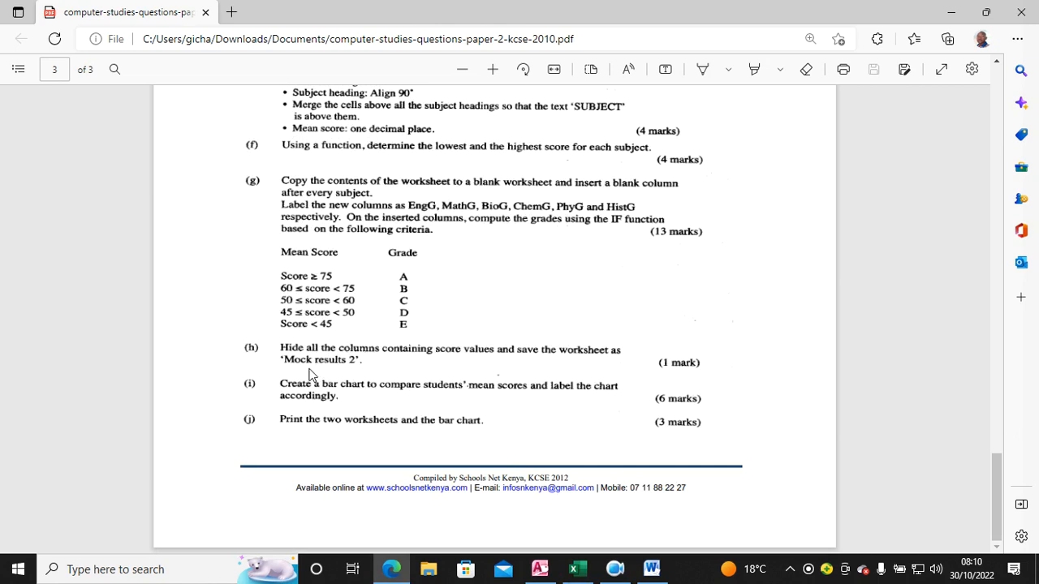
pyautogui.click(577, 569)
pyautogui.click(160, 526)
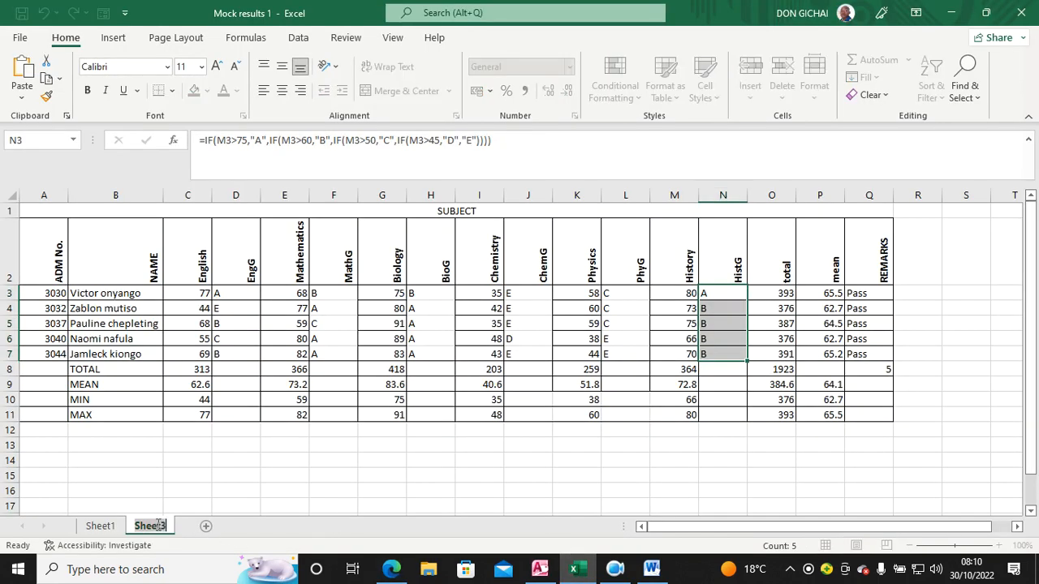
pyautogui.write('m')
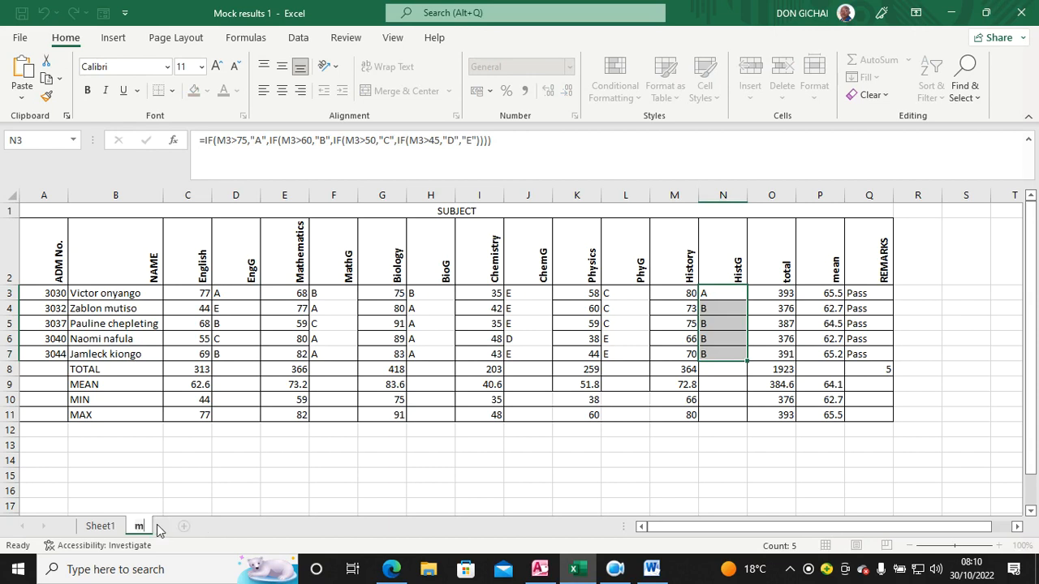
pyautogui.press('BackSpace')
pyautogui.write('Mc')
pyautogui.press('BackSpace')
pyautogui.write('ock')
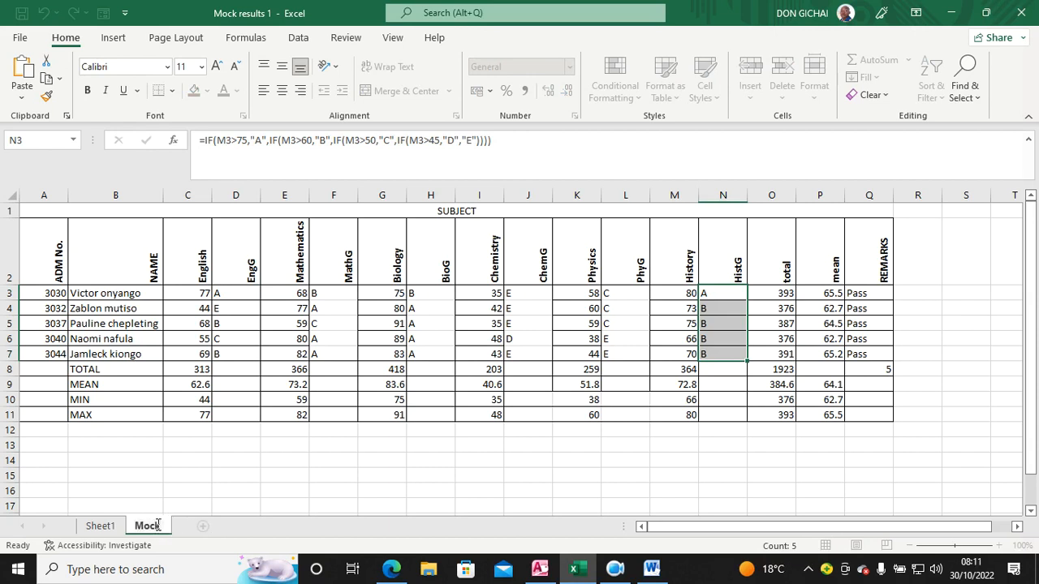
pyautogui.write(' results 2')
pyautogui.press('Return')
pyautogui.click(146, 258)
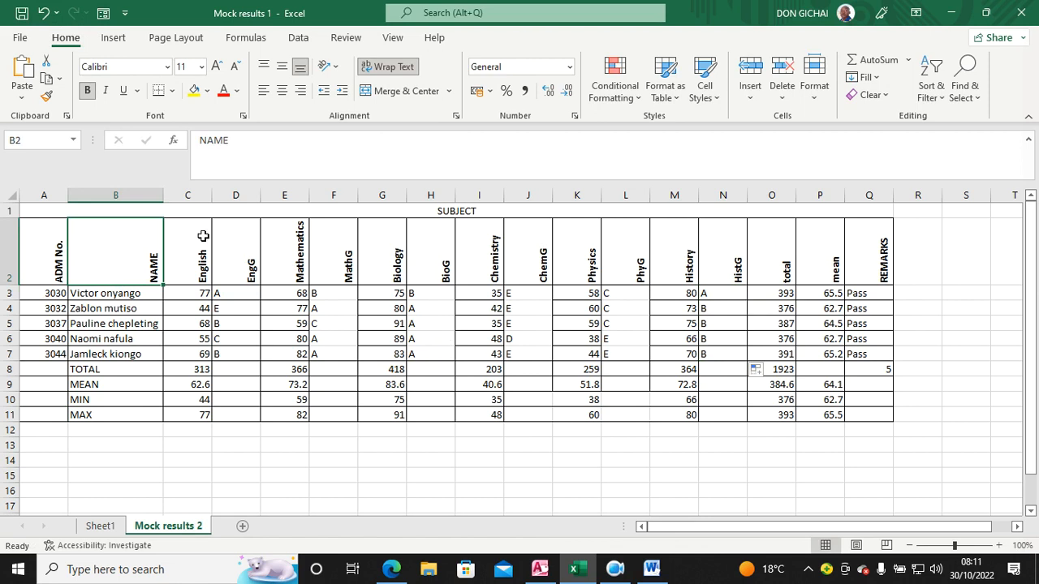
pyautogui.click(197, 196)
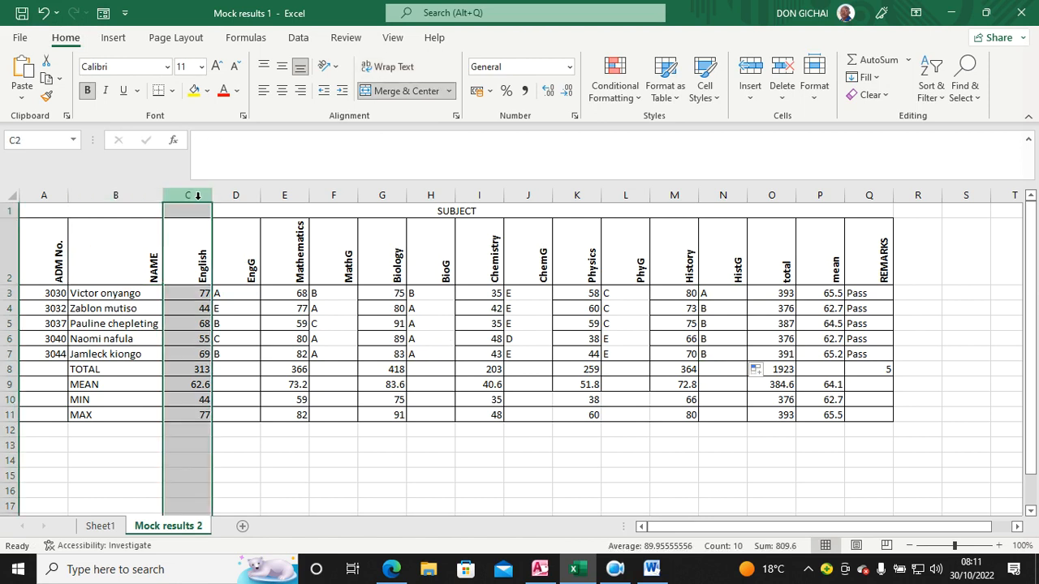
pyautogui.keyDown('ctrl'); pyautogui.click(294, 196); pyautogui.keyUp('ctrl')
pyautogui.keyDown('ctrl'); pyautogui.click(382, 196); pyautogui.keyUp('ctrl')
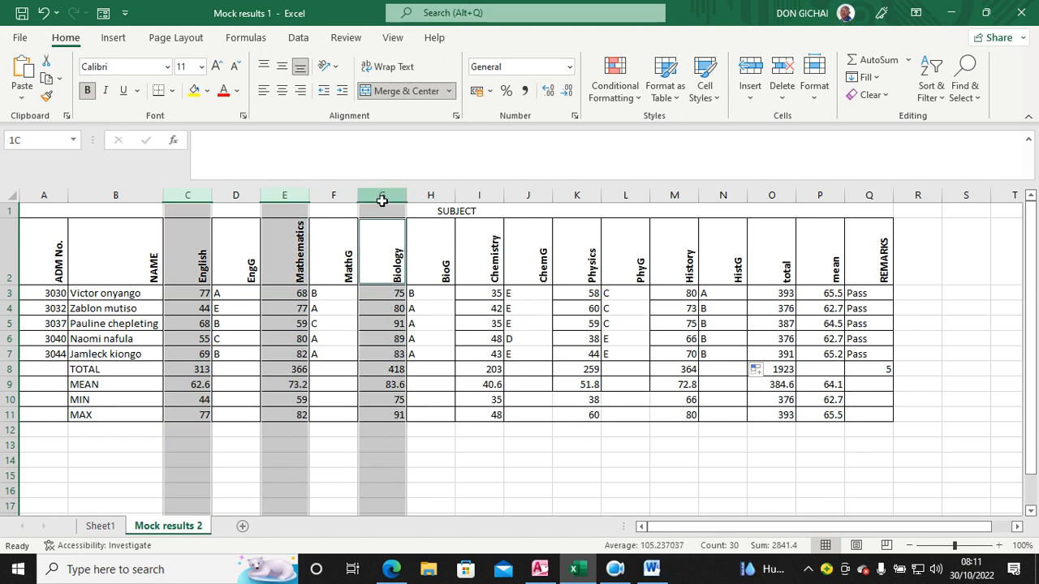
pyautogui.keyDown('ctrl'); pyautogui.click(491, 196); pyautogui.keyUp('ctrl')
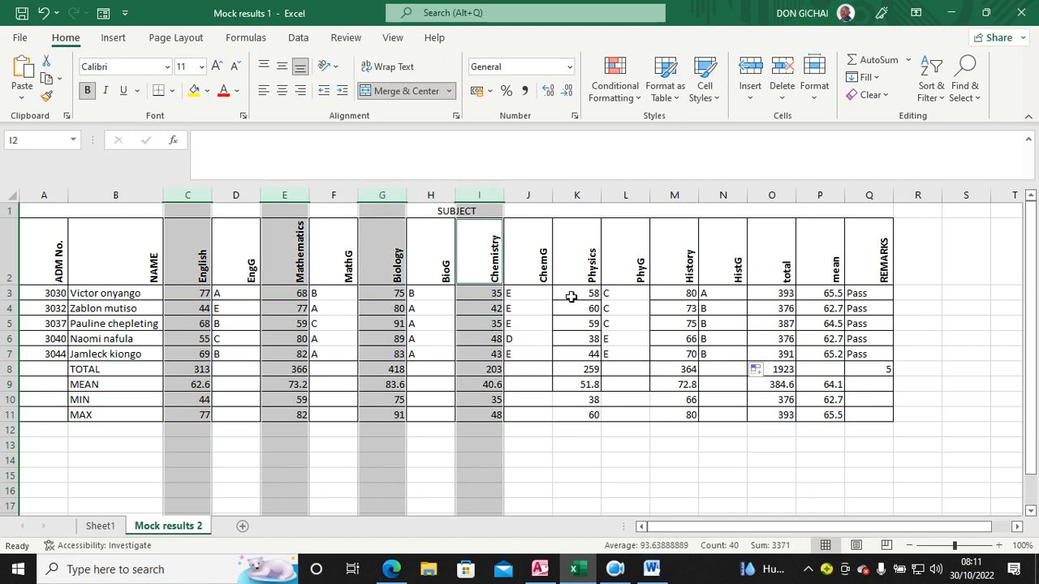
pyautogui.keyDown('ctrl'); pyautogui.click(577, 195); pyautogui.keyUp('ctrl')
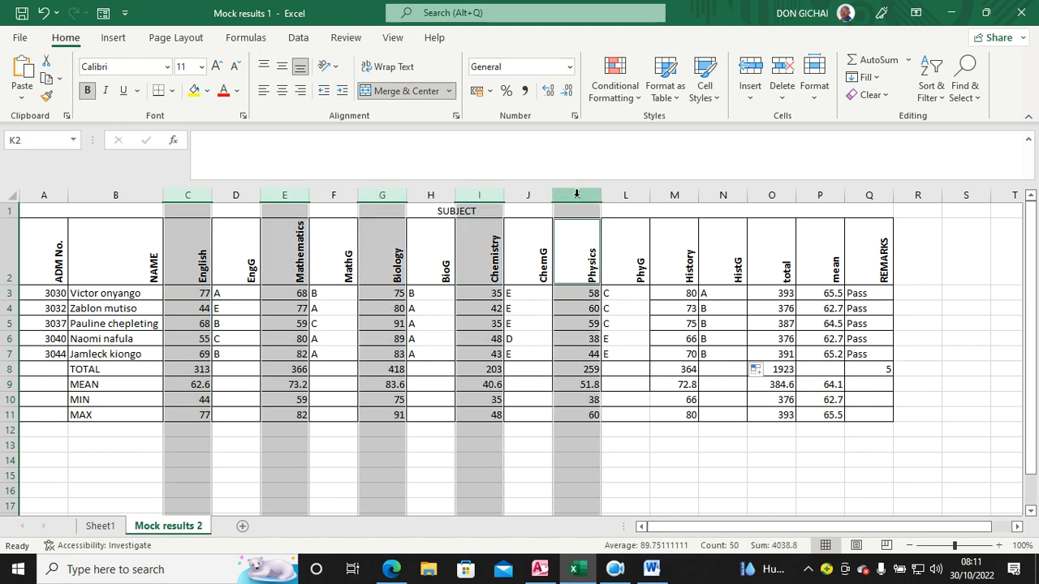
pyautogui.keyDown('ctrl'); pyautogui.click(674, 196); pyautogui.keyUp('ctrl')
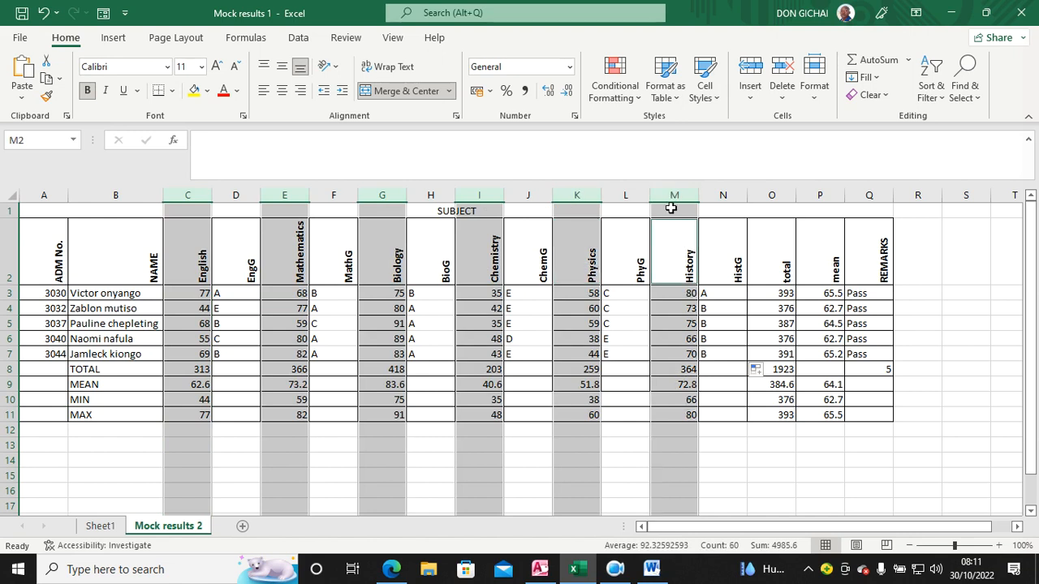
pyautogui.rightClick(662, 217)
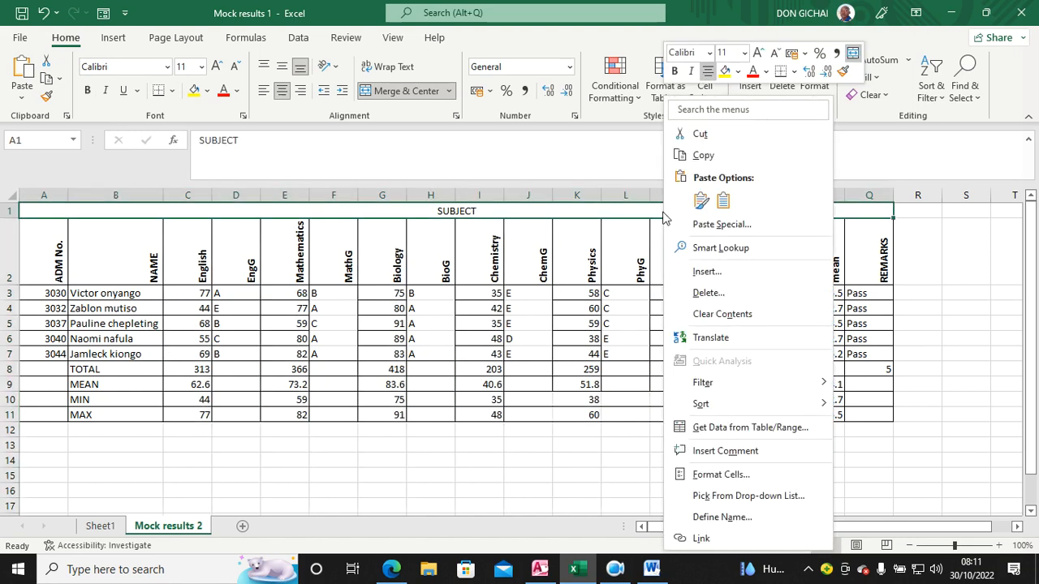
pyautogui.click(281, 476)
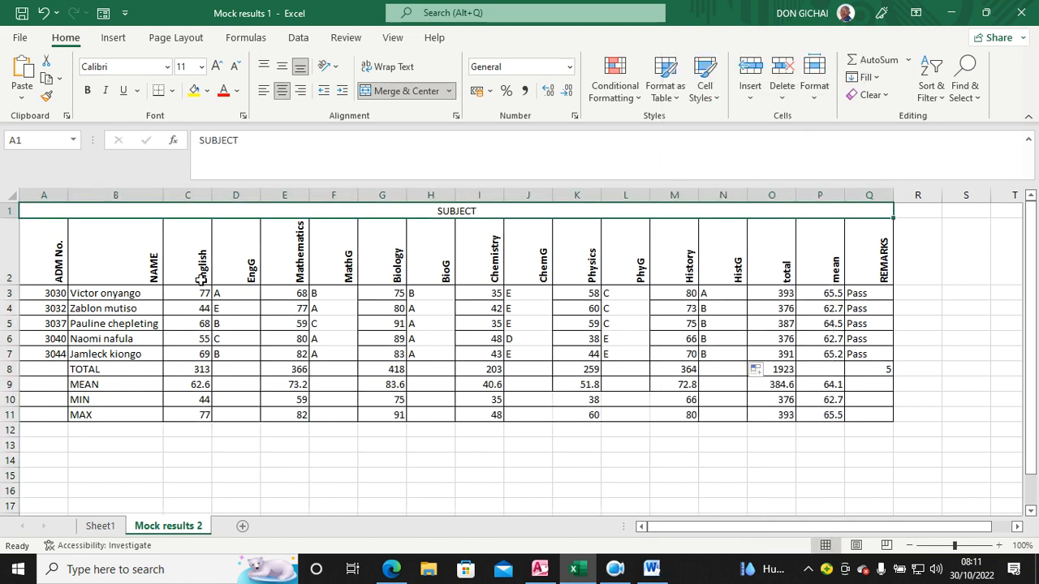
# - Select all the subject score columns together: C, E, G, I, K and M
pyautogui.click(199, 198)
pyautogui.keyDown('ctrl'); pyautogui.click(286, 196); pyautogui.keyUp('ctrl')
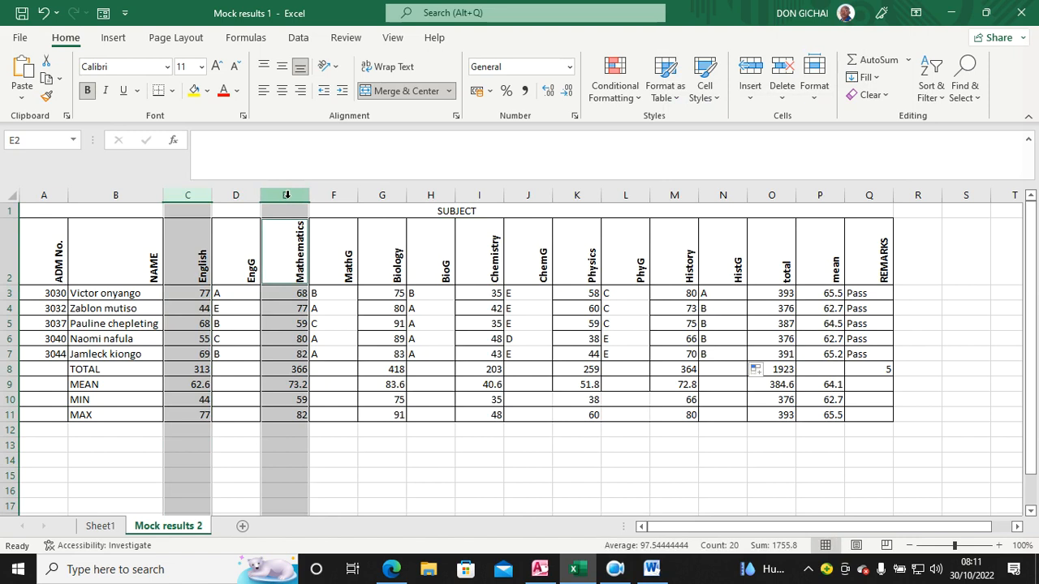
pyautogui.keyDown('ctrl'); pyautogui.click(379, 197); pyautogui.keyUp('ctrl')
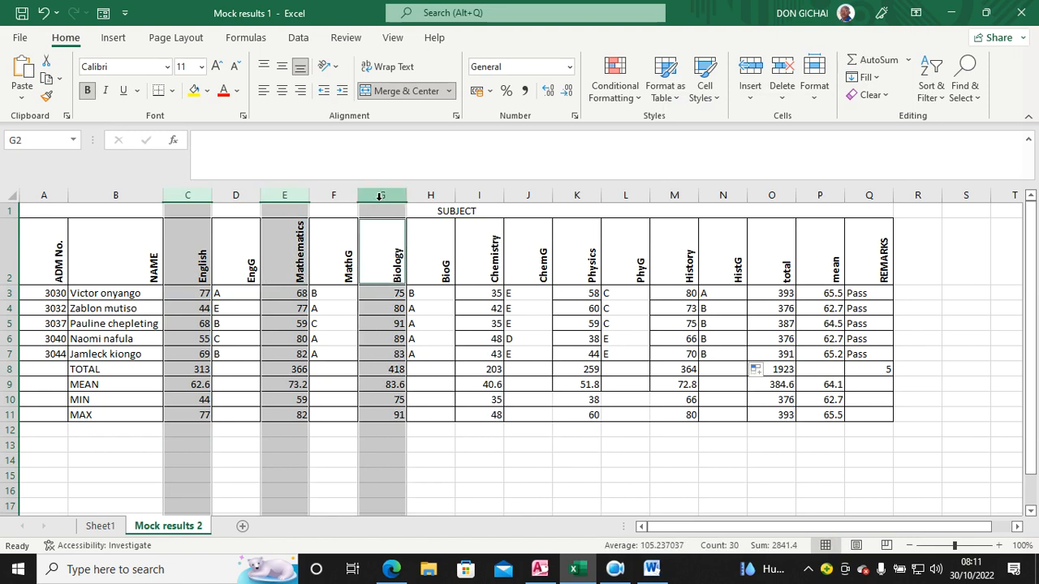
pyautogui.keyDown('ctrl'); pyautogui.click(482, 195); pyautogui.keyUp('ctrl')
pyautogui.keyDown('ctrl'); pyautogui.click(579, 196); pyautogui.keyUp('ctrl')
pyautogui.keyDown('ctrl'); pyautogui.click(669, 199); pyautogui.keyUp('ctrl')
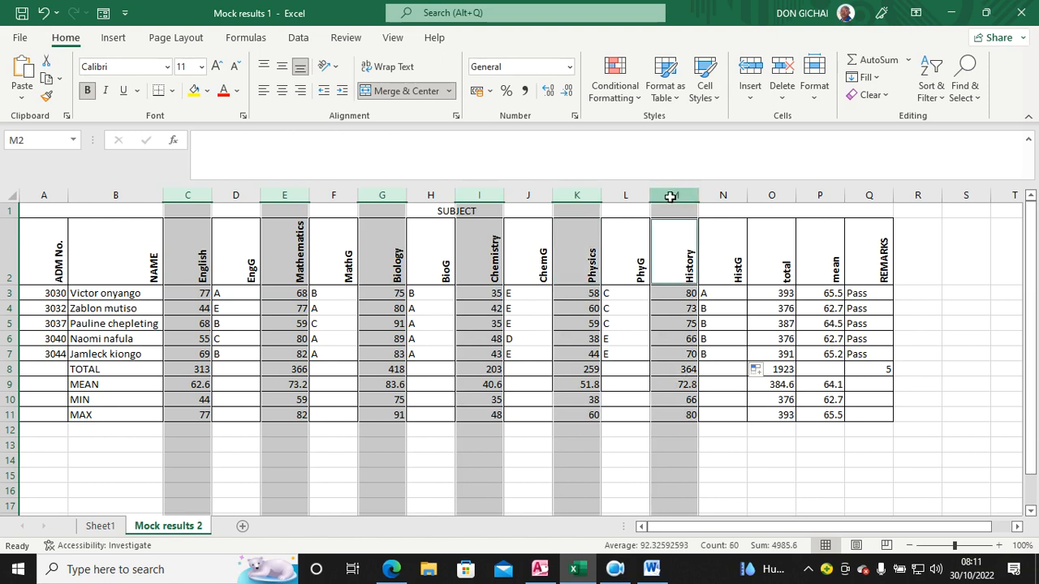
# - Try the window Hide command on the selected score columns, and unhide the Mock results 1 workbook
pyautogui.click(392, 41)
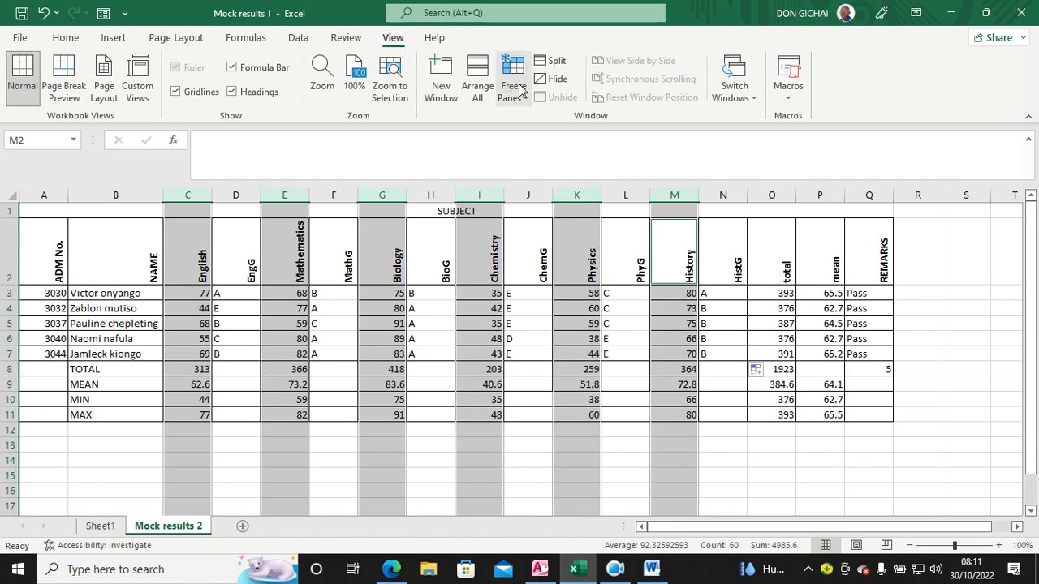
pyautogui.click(554, 81)
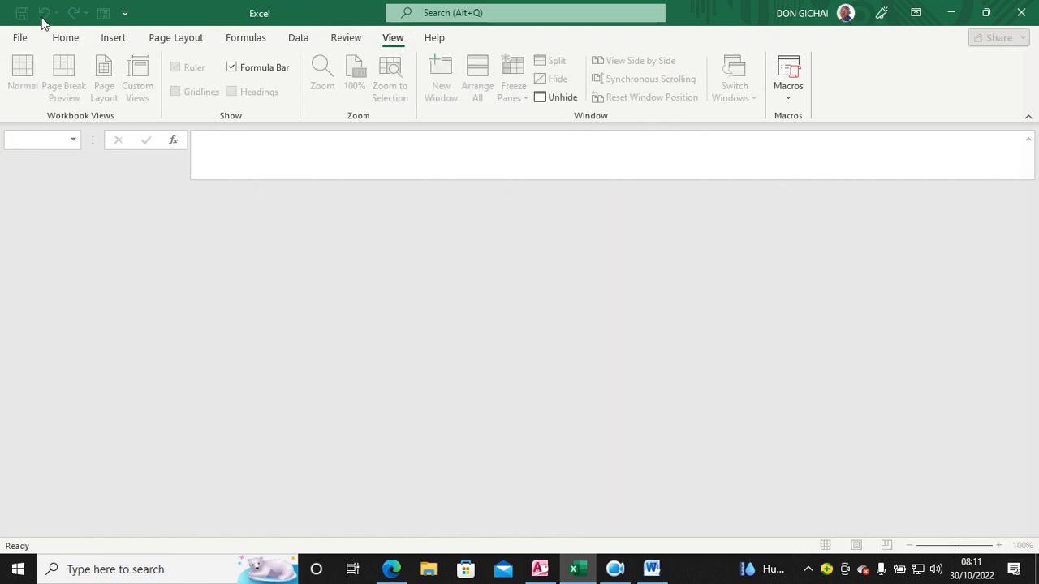
pyautogui.click(551, 100)
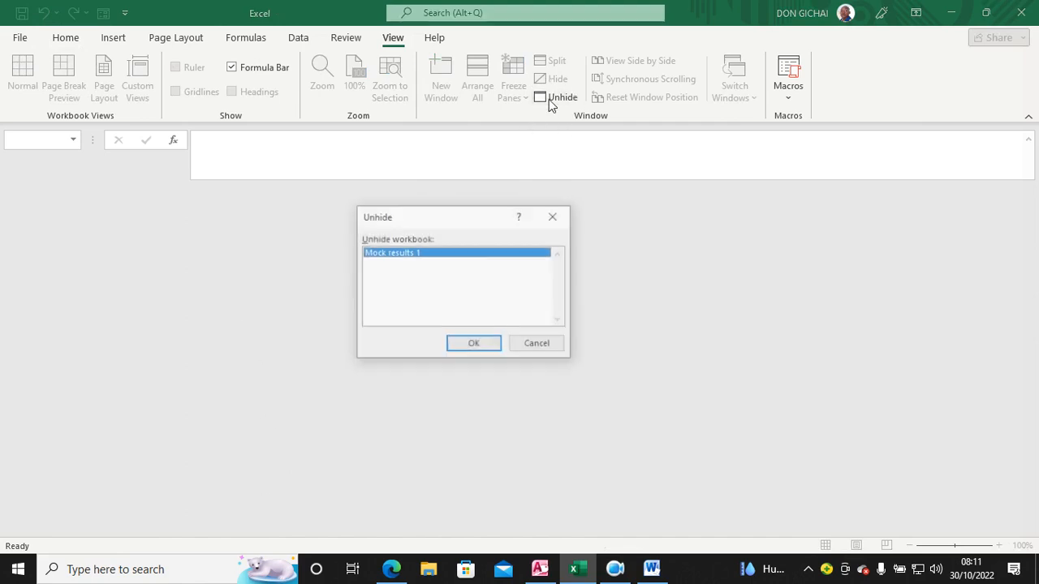
pyautogui.click(475, 345)
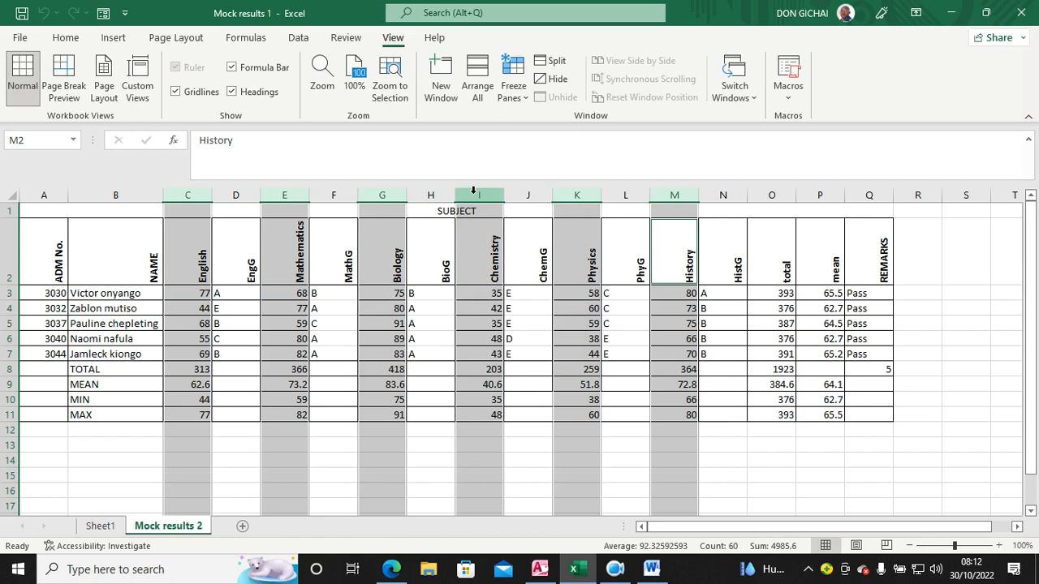
# - Hide the selected score columns C, E, G, I, K and M by shrinking their width to nothing
pyautogui.rightClick(469, 257)
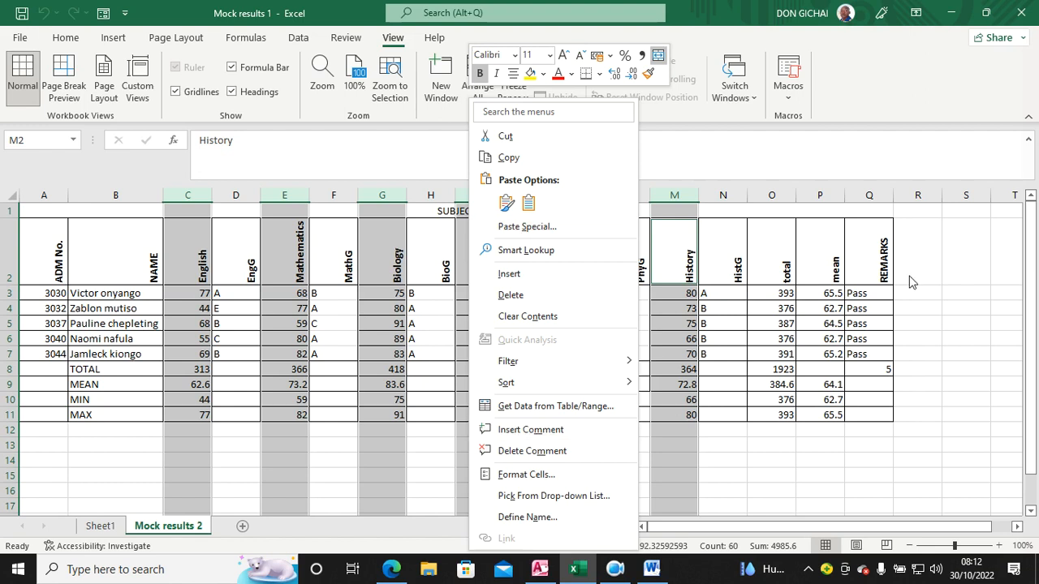
pyautogui.press('Escape')
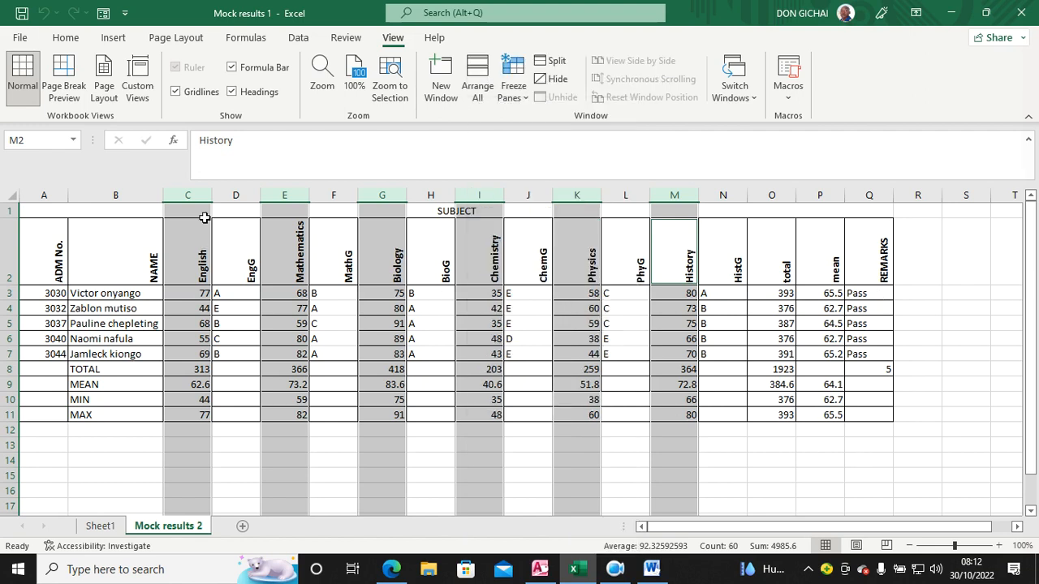
pyautogui.moveTo(207, 197); pyautogui.dragTo(159, 197)
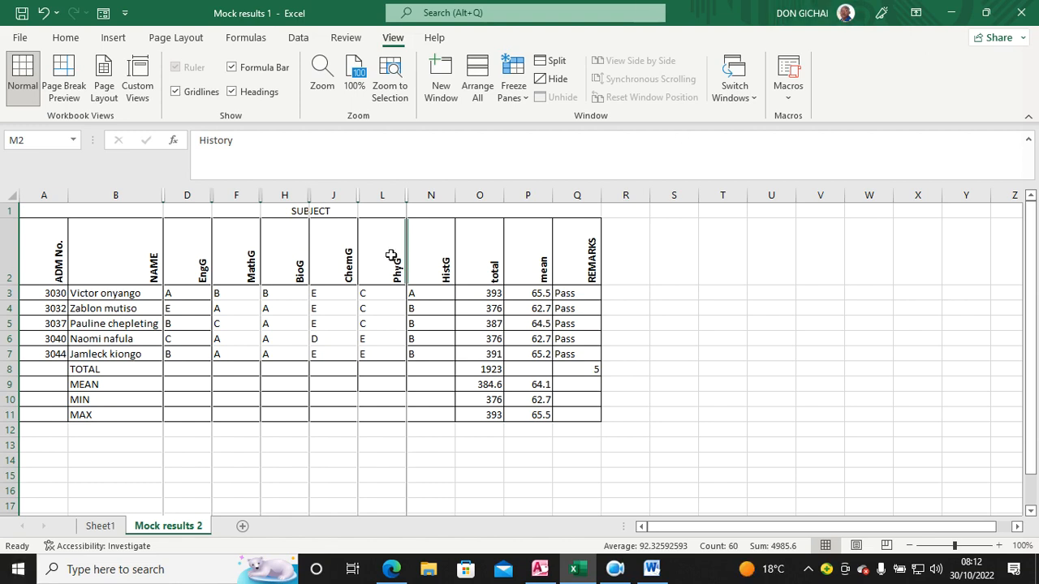
# - Check part (i) about the bar chart in the question PDF in Edge, and return to Sheet1 of the Excel workbook
pyautogui.click(398, 562)
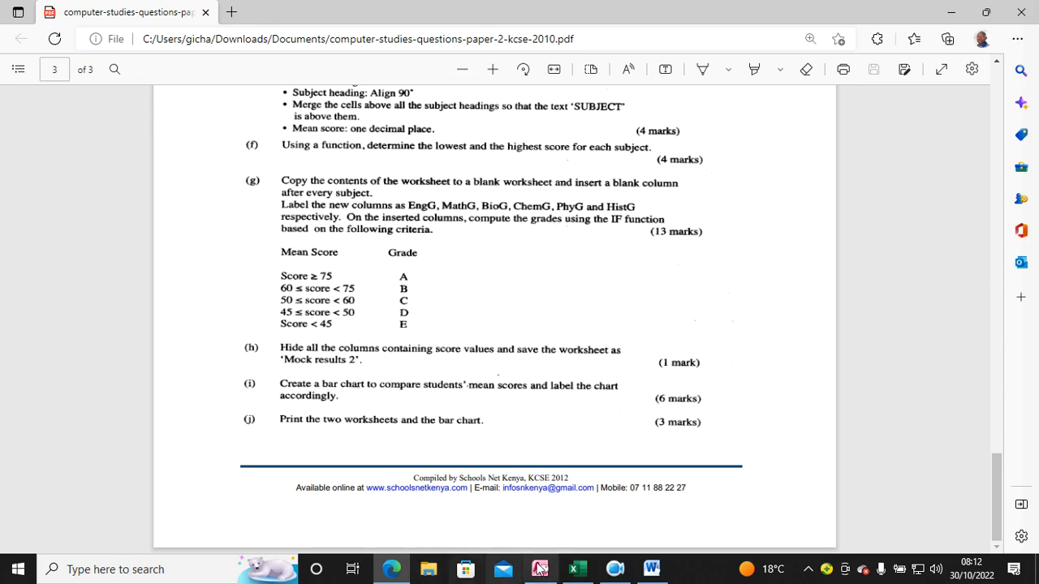
pyautogui.click(577, 569)
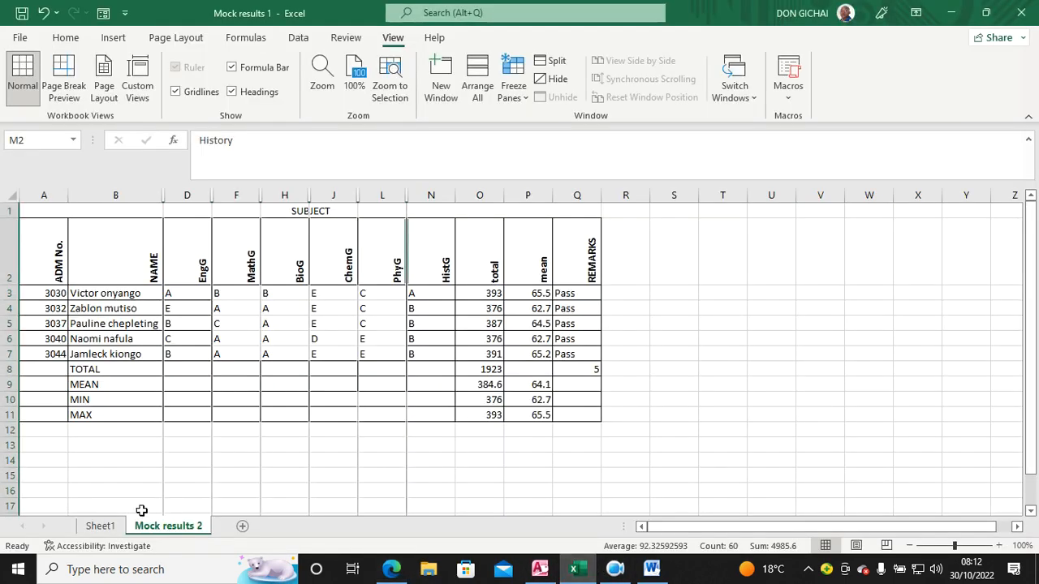
pyautogui.click(122, 527)
pyautogui.click(318, 474)
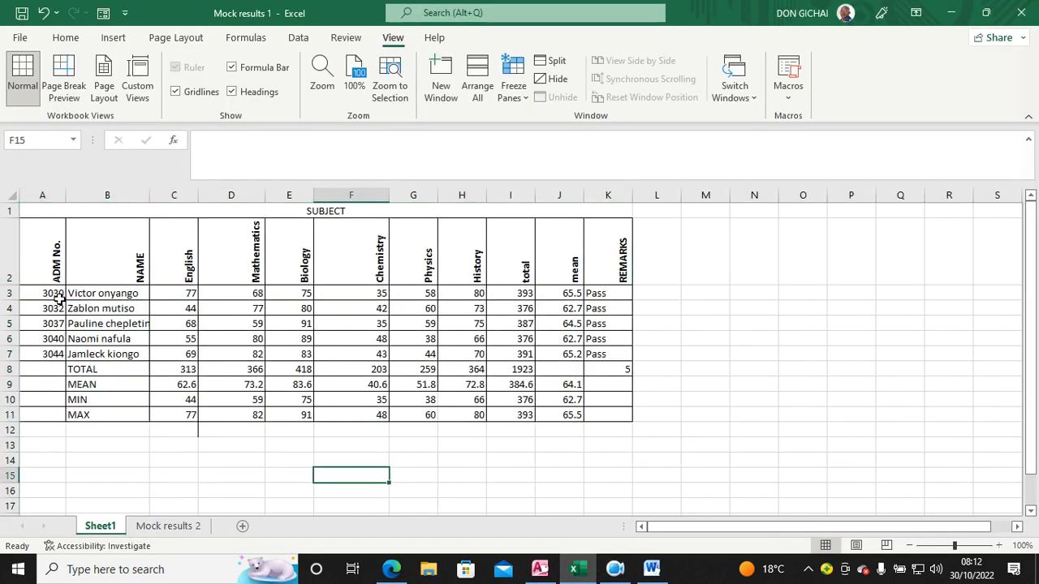
# - Insert a 2-D clustered bar chart of the students' subject scores from A2:H7 on Sheet1
pyautogui.moveTo(48, 276); pyautogui.dragTo(481, 353)
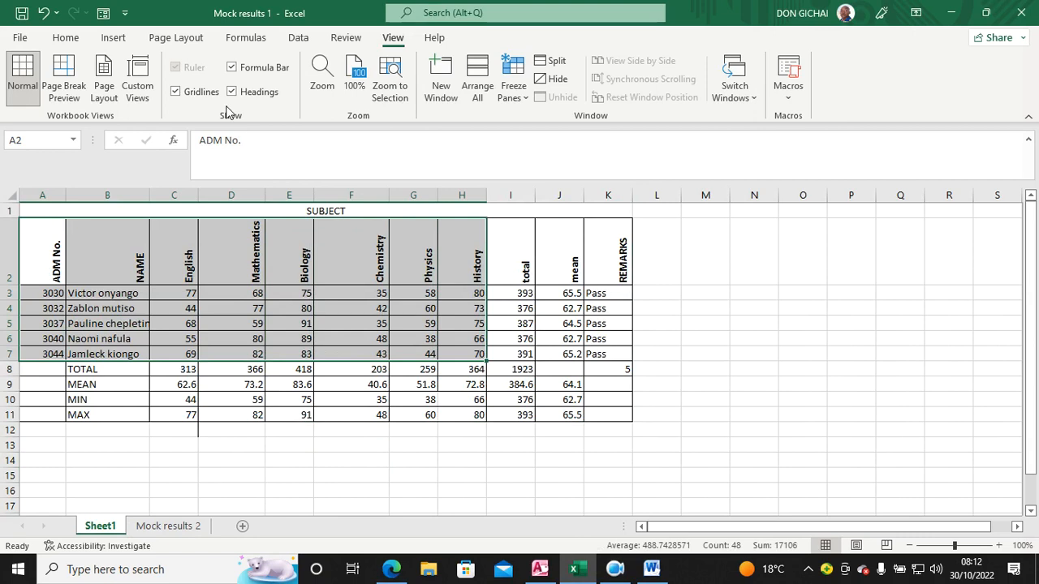
pyautogui.click(129, 38)
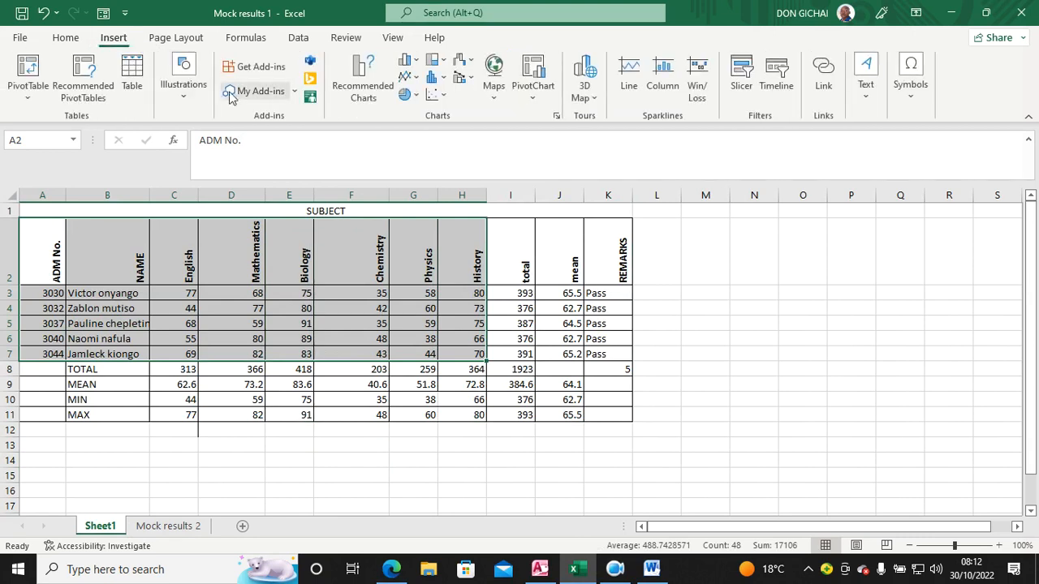
pyautogui.click(416, 61)
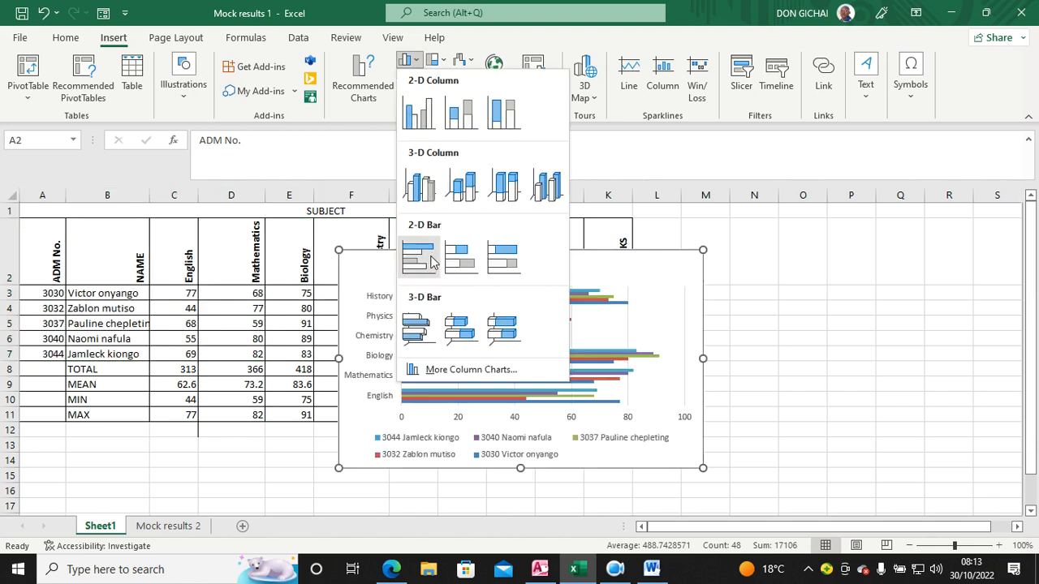
pyautogui.click(431, 258)
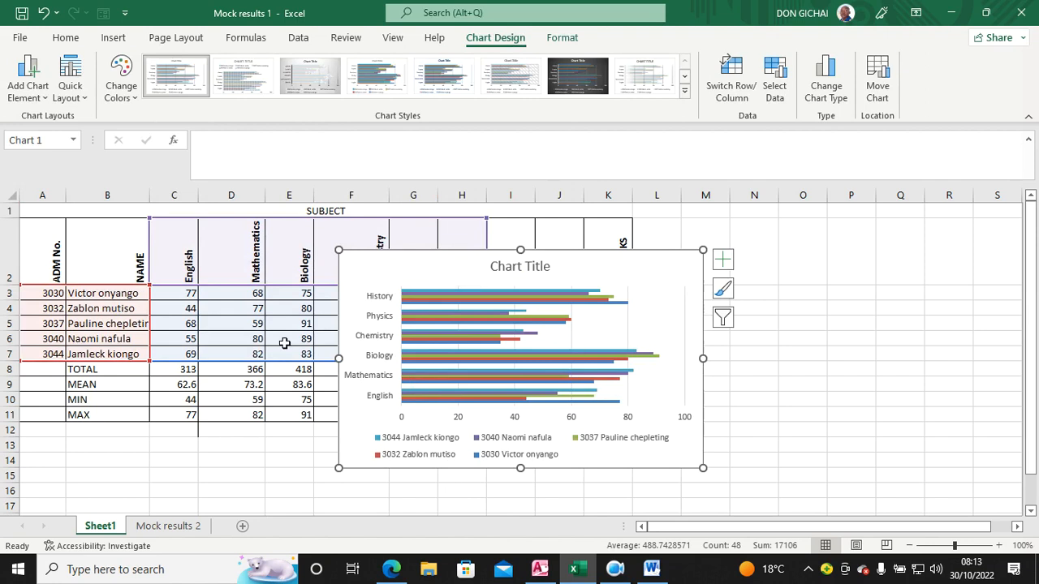
# - Move the bar chart to a new sheet of its own named Chart1
pyautogui.click(876, 91)
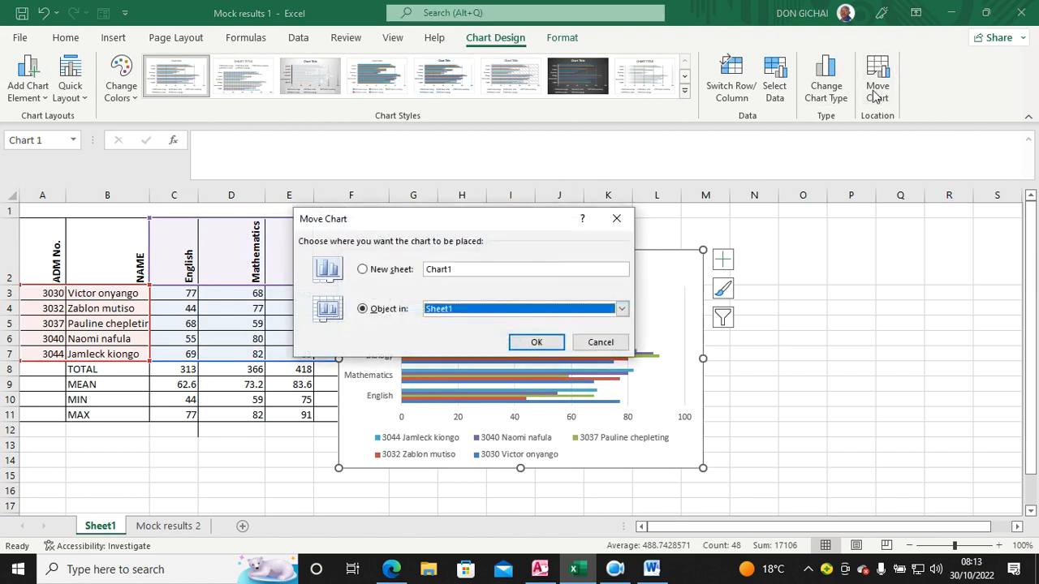
pyautogui.click(362, 270)
pyautogui.click(534, 343)
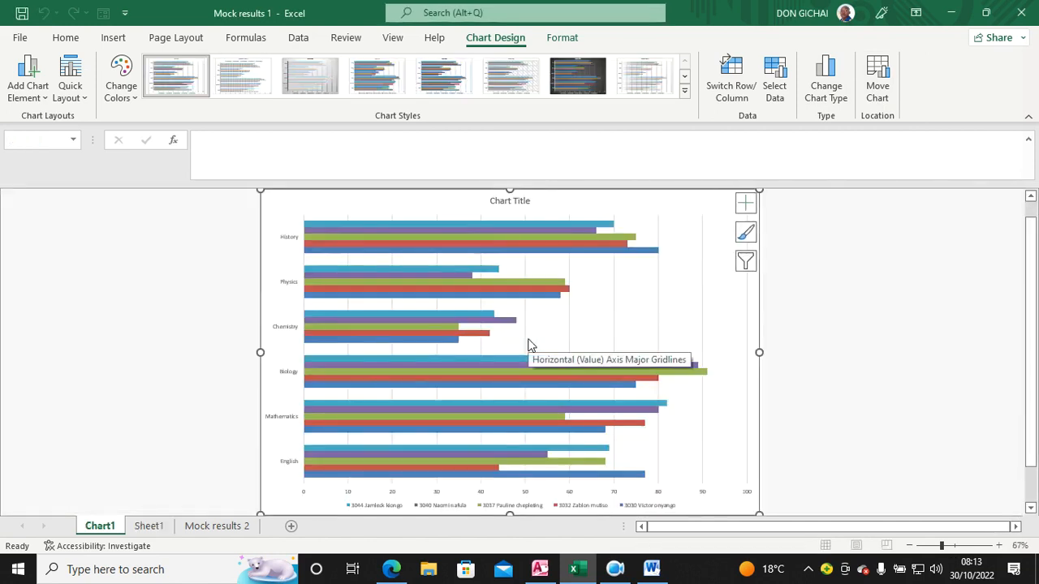
# - Review the question 2 instructions and Table 2 in the question PDF in Edge
pyautogui.click(391, 569)
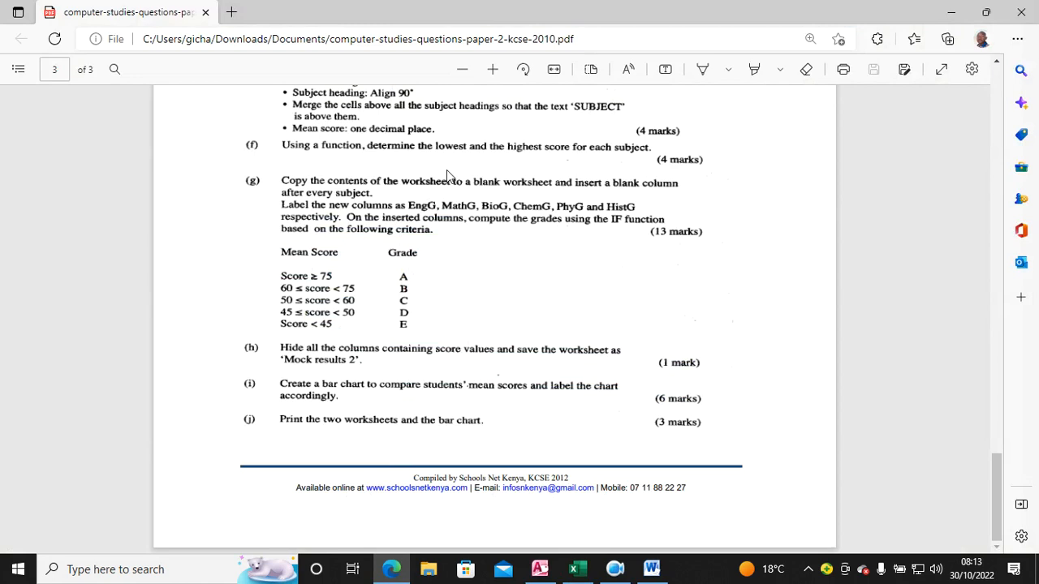
pyautogui.scroll(6, 542, 276)
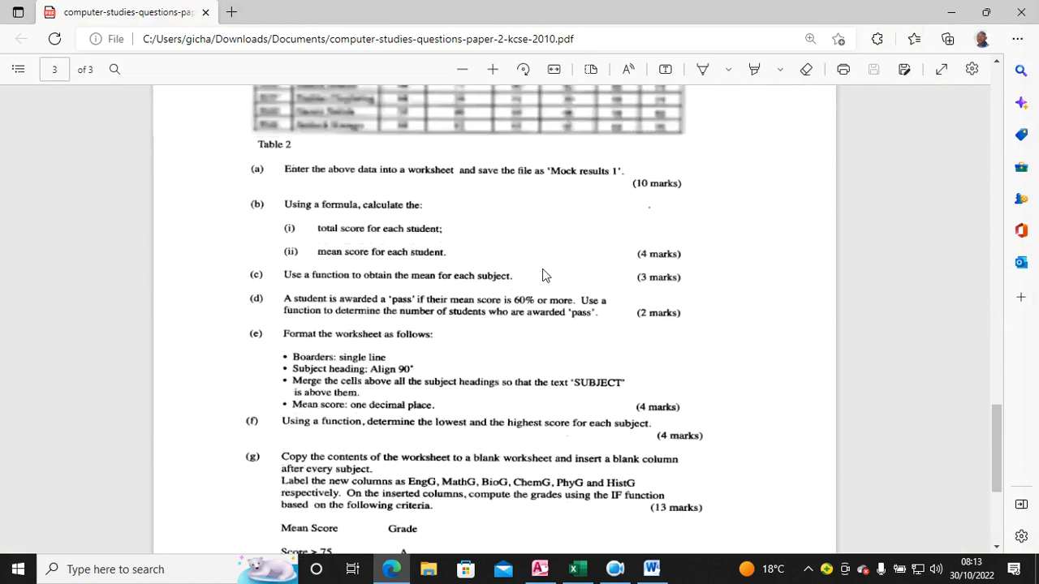
pyautogui.scroll(-3, 566, 340)
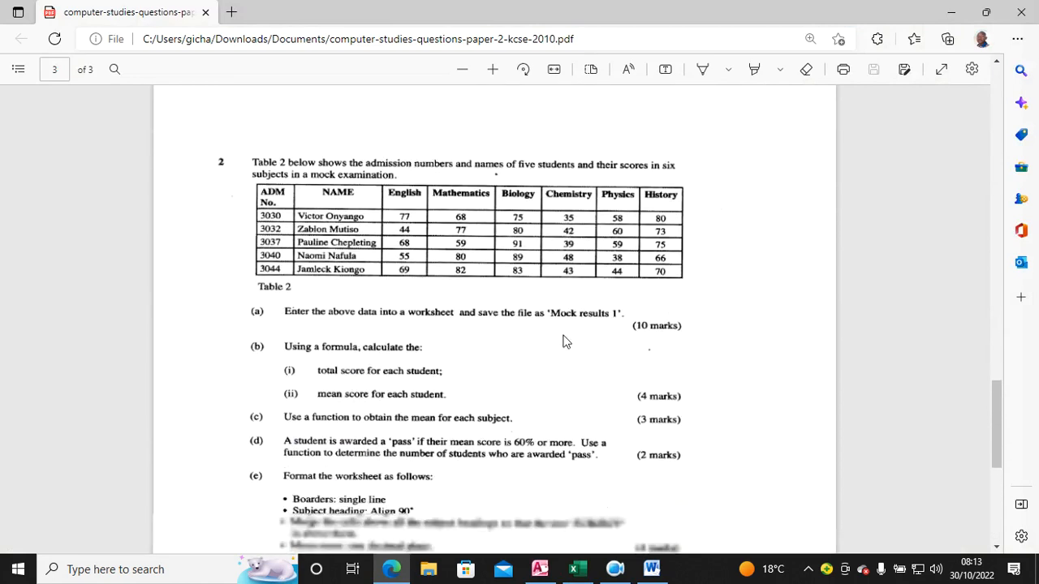